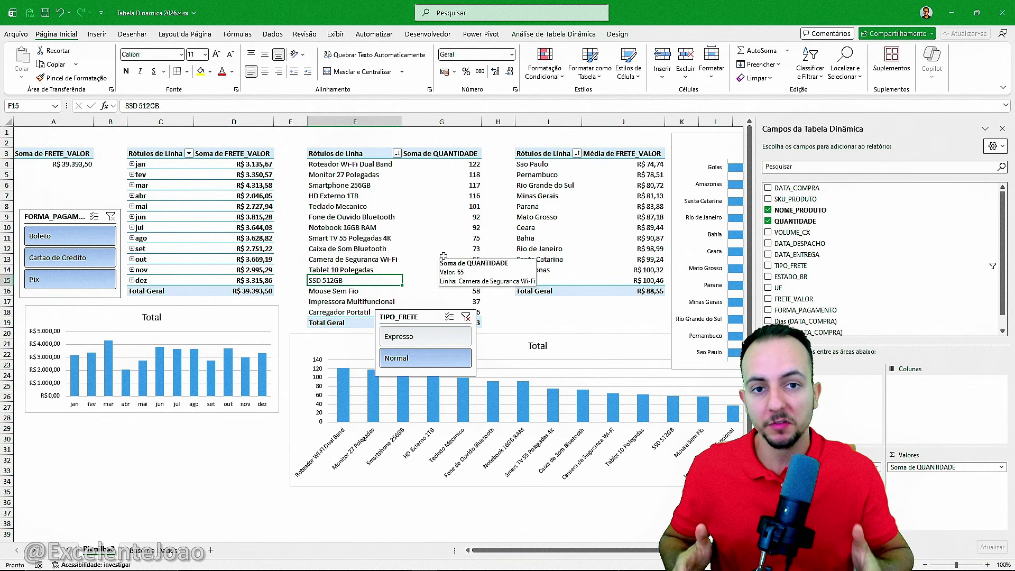
Step: Examine the raw order records on the database sheet and the pivot tables and charts on the other sheet
{"action": "left_click", "coordinate": [161, 551]}
{"action": "scroll", "coordinate": [331, 353], "scroll_direction": "down", "scroll_amount": 7}
{"action": "scroll", "coordinate": [330, 354], "scroll_direction": "up", "scroll_amount": 7}
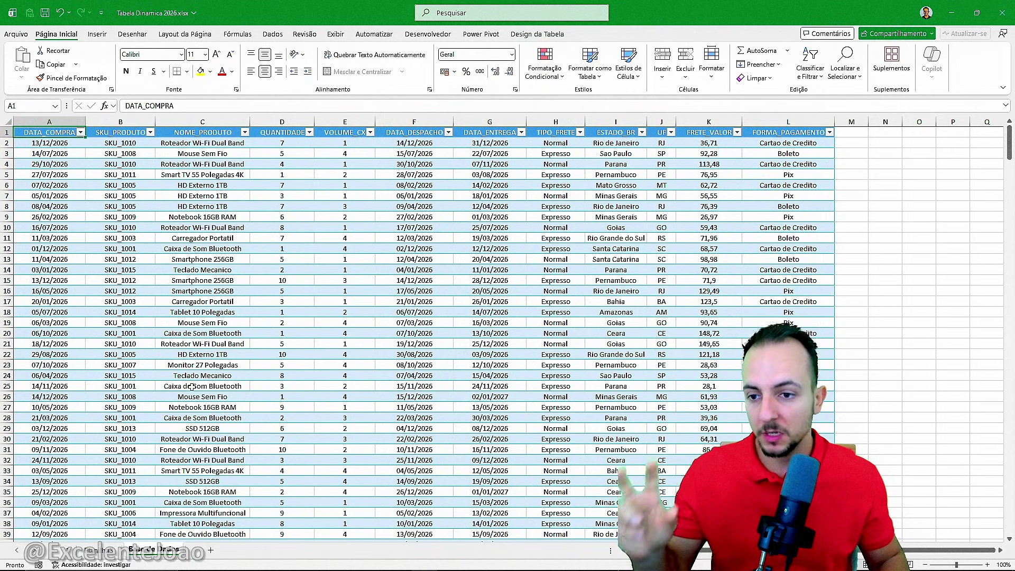
{"action": "left_click", "coordinate": [103, 551]}
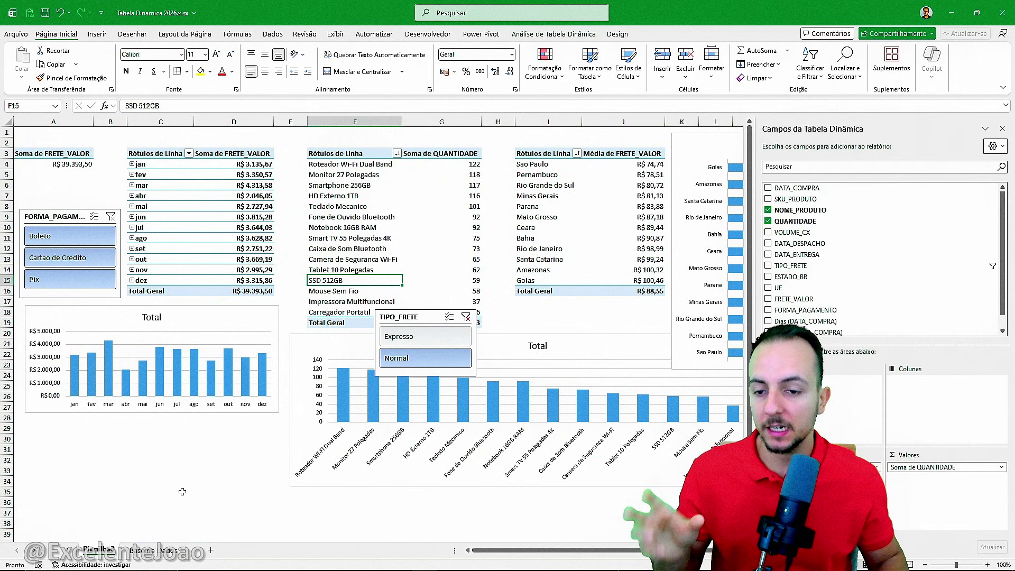
{"action": "left_click", "coordinate": [182, 492]}
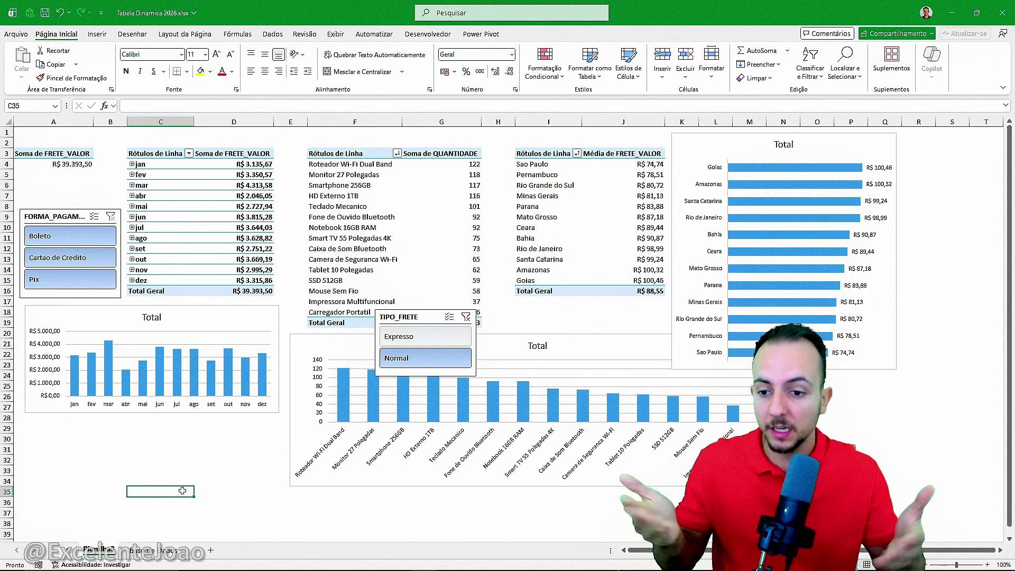
{"action": "left_click", "coordinate": [164, 551]}
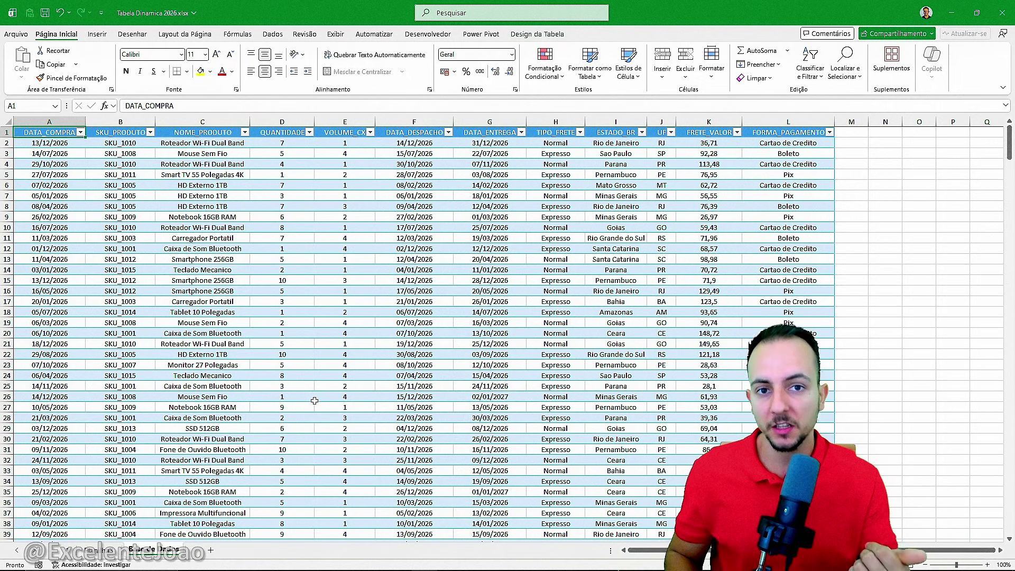
{"action": "scroll", "coordinate": [315, 401], "scroll_direction": "down", "scroll_amount": 4}
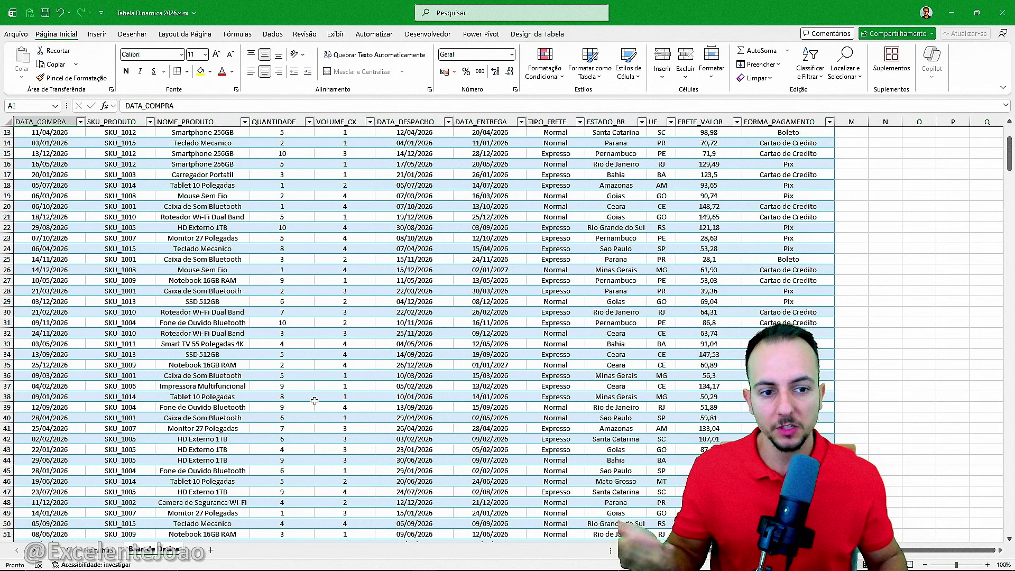
{"action": "scroll", "coordinate": [315, 401], "scroll_direction": "up", "scroll_amount": 4}
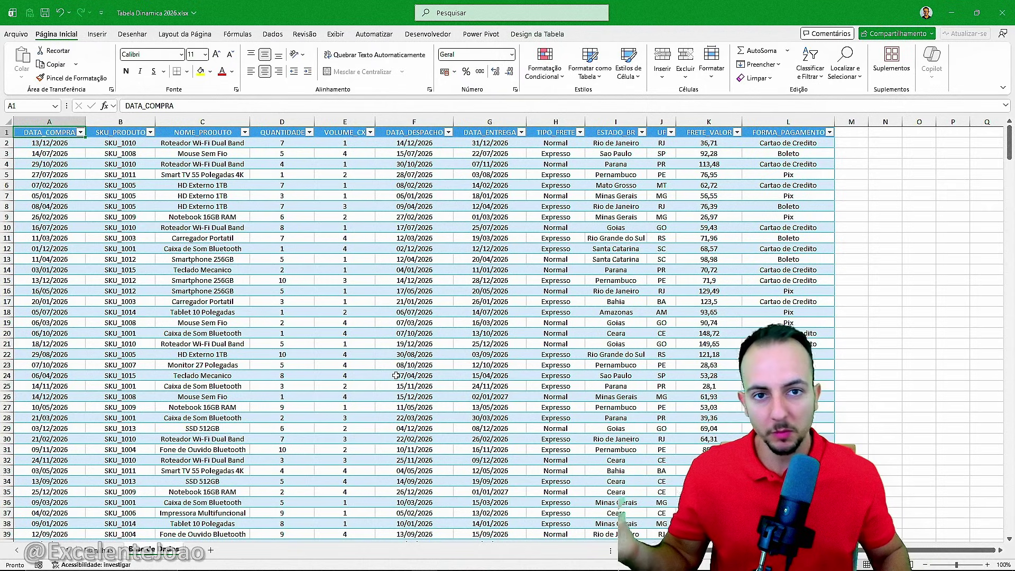
{"action": "left_click", "coordinate": [99, 551]}
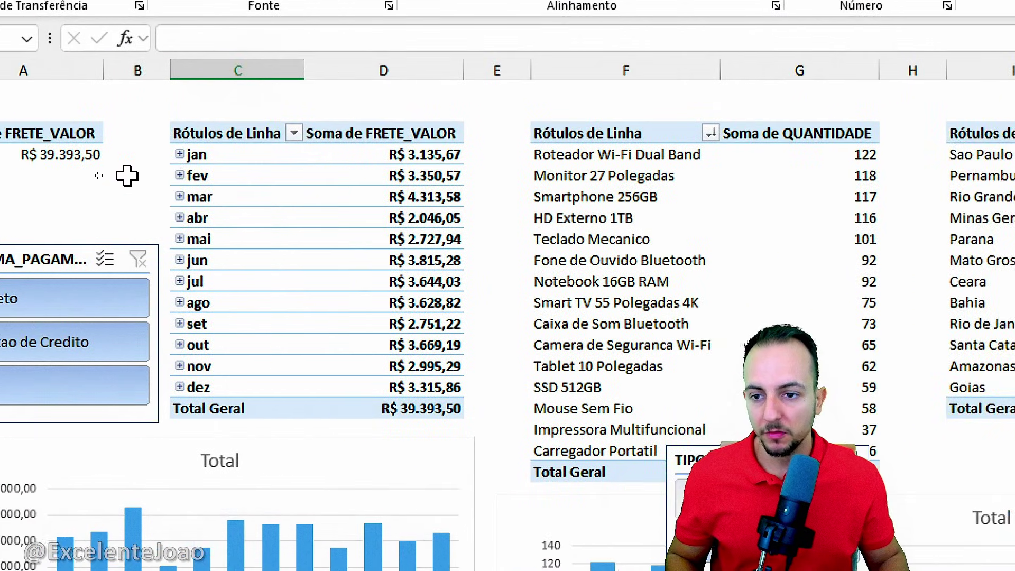
{"action": "mouse_move", "coordinate": [209, 141]}
{"action": "left_mouse_down"}
{"action": "mouse_move", "coordinate": [162, 139]}
{"action": "mouse_move", "coordinate": [157, 324]}
{"action": "mouse_move", "coordinate": [224, 389]}
{"action": "left_mouse_up"}
{"action": "mouse_move", "coordinate": [489, 138]}
{"action": "left_mouse_down"}
{"action": "mouse_move", "coordinate": [457, 139]}
{"action": "mouse_move", "coordinate": [426, 393]}
{"action": "mouse_move", "coordinate": [478, 398]}
{"action": "left_mouse_up"}
{"action": "key", "text": "Escape"}
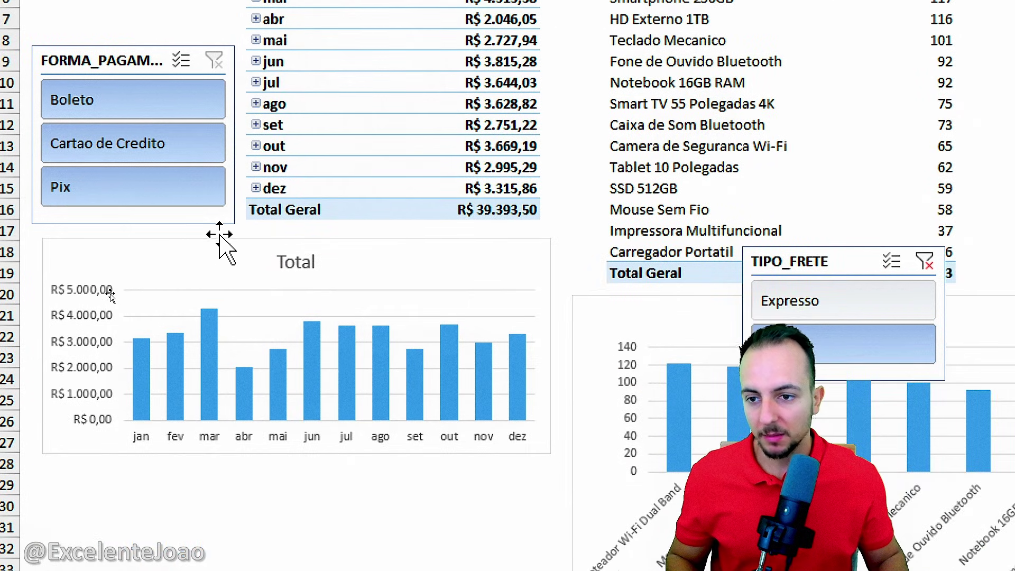
Step: Filter the monthly freight pivot table by Boleto, Pix and Cartao de Credito in turn with the FORMA_PAGAMENTO slicer, ending on Cartao de Credito
{"action": "left_click", "coordinate": [181, 148]}
{"action": "left_click", "coordinate": [153, 112]}
{"action": "left_click", "coordinate": [145, 143]}
{"action": "left_click", "coordinate": [150, 193]}
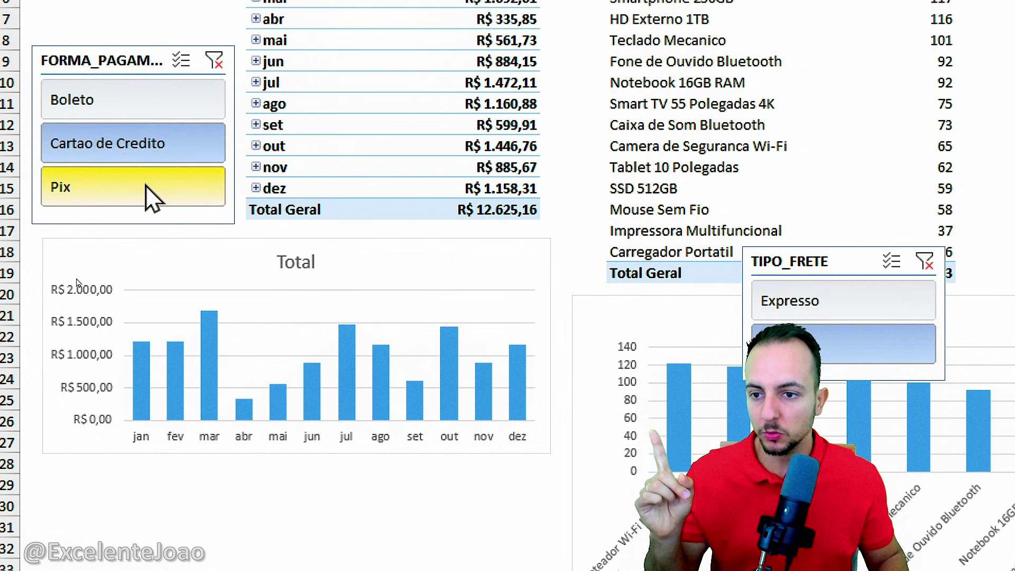
{"action": "left_click", "coordinate": [204, 150]}
{"action": "left_click", "coordinate": [139, 94]}
{"action": "left_click", "coordinate": [155, 153]}
{"action": "left_click", "coordinate": [154, 193]}
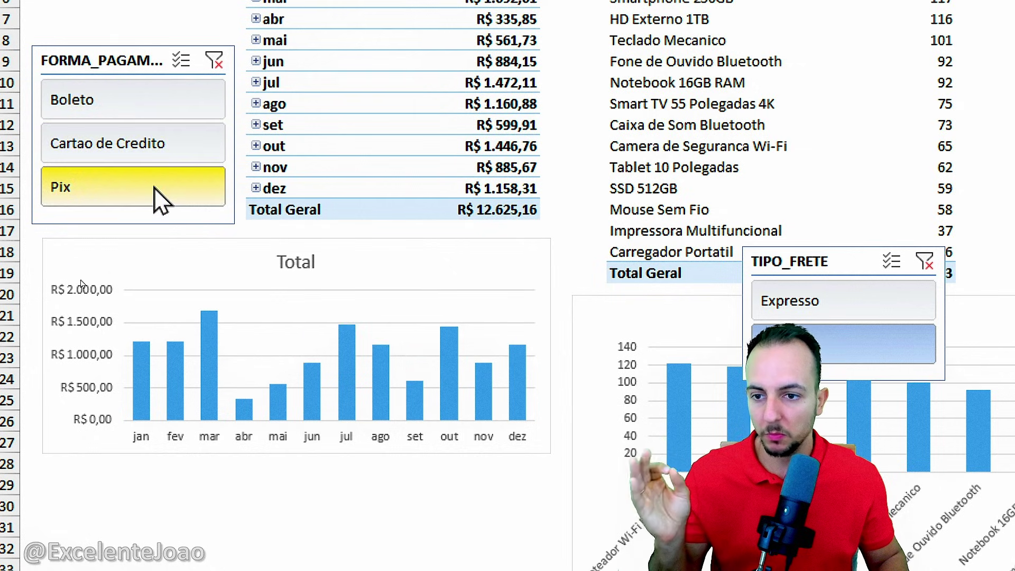
{"action": "left_click", "coordinate": [161, 153]}
{"action": "left_click", "coordinate": [158, 101]}
{"action": "left_click", "coordinate": [179, 151]}
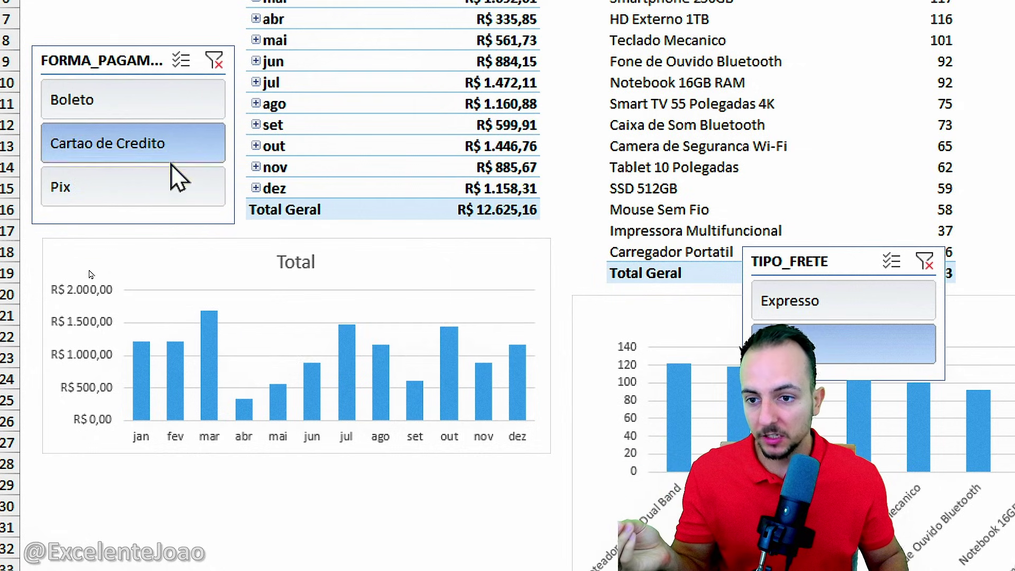
{"action": "left_click", "coordinate": [177, 185]}
{"action": "left_click", "coordinate": [191, 159]}
{"action": "left_click", "coordinate": [181, 108]}
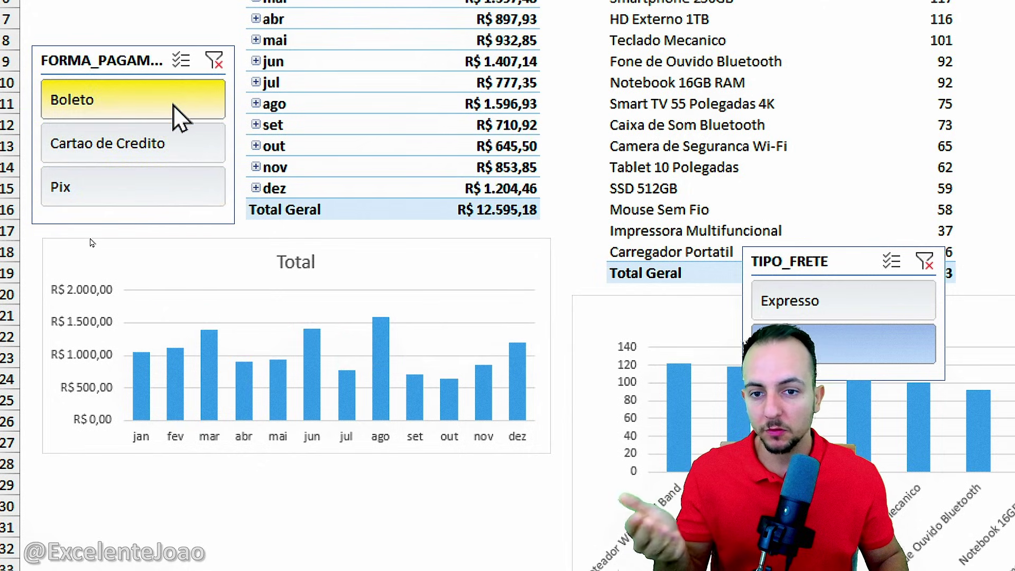
{"action": "left_click", "coordinate": [193, 149]}
{"action": "left_click", "coordinate": [188, 180]}
{"action": "left_click", "coordinate": [179, 143]}
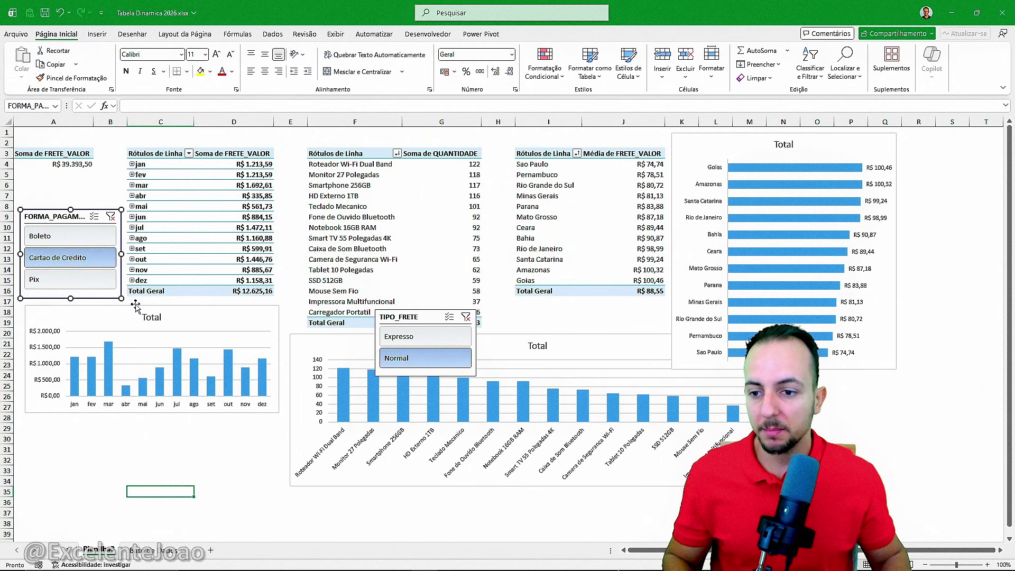
{"action": "left_click", "coordinate": [387, 165]}
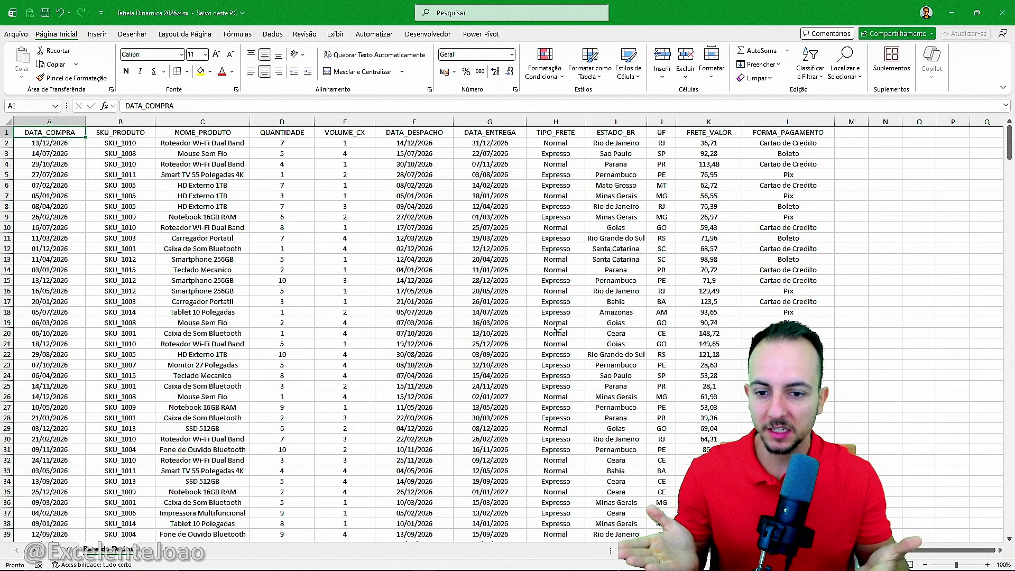
Step: Select the entire order data range A1:L451, including the header row, and check that it extends to the last record
{"action": "scroll", "coordinate": [534, 305], "scroll_direction": "down", "scroll_amount": 9}
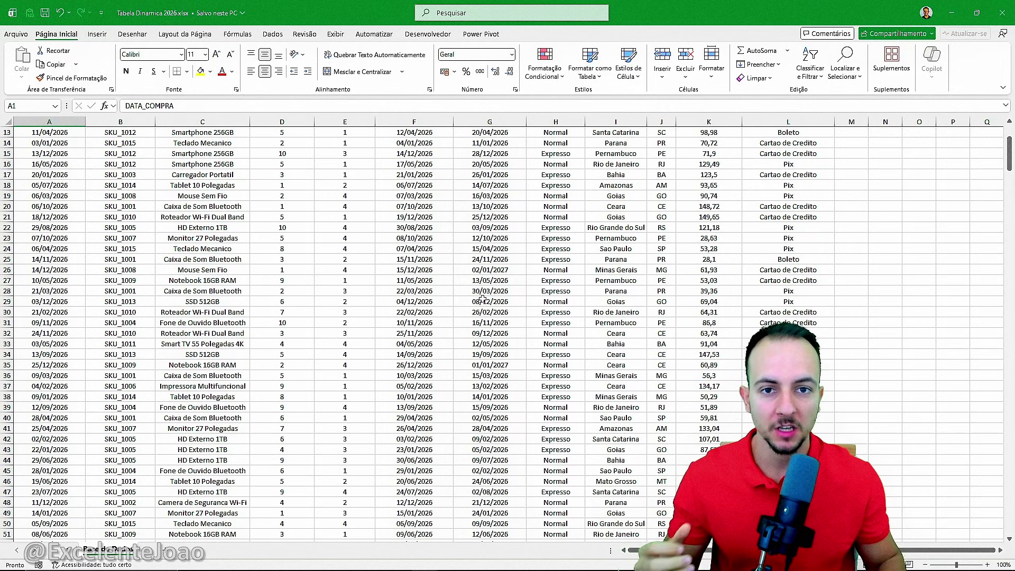
{"action": "scroll", "coordinate": [473, 301], "scroll_direction": "down", "scroll_amount": 18}
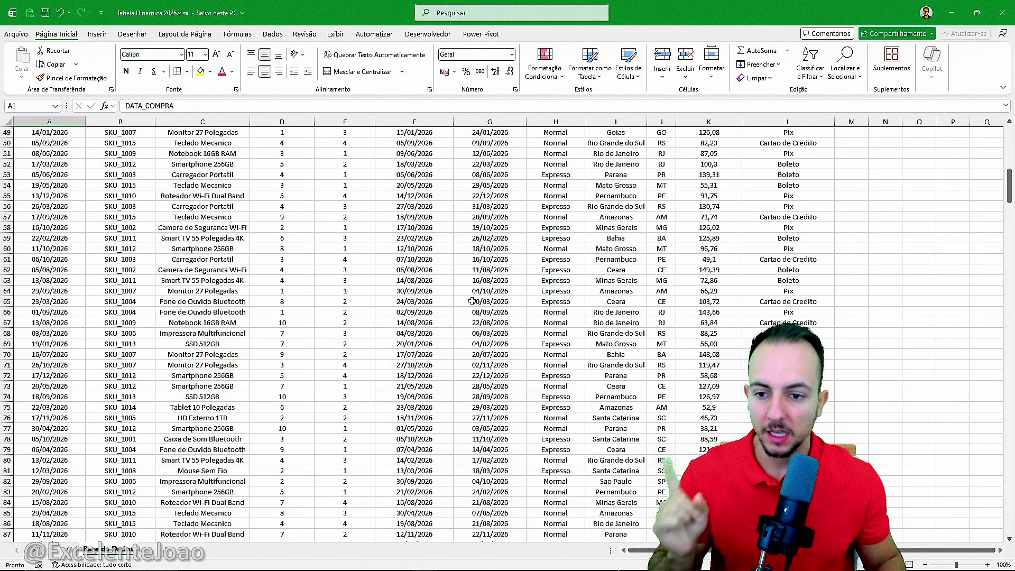
{"action": "scroll", "coordinate": [453, 294], "scroll_direction": "up", "scroll_amount": 15}
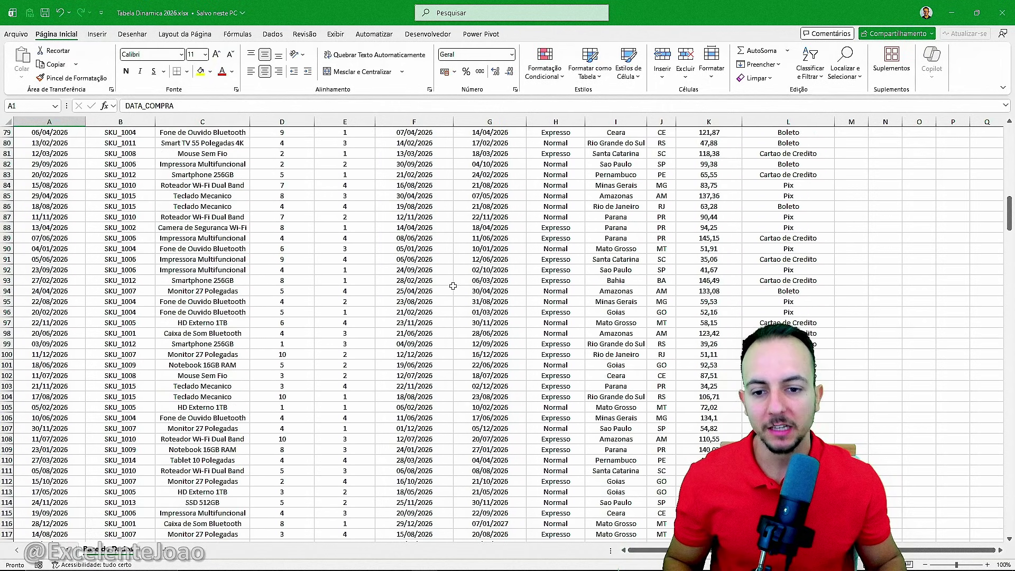
{"action": "scroll", "coordinate": [453, 286], "scroll_direction": "up", "scroll_amount": 12}
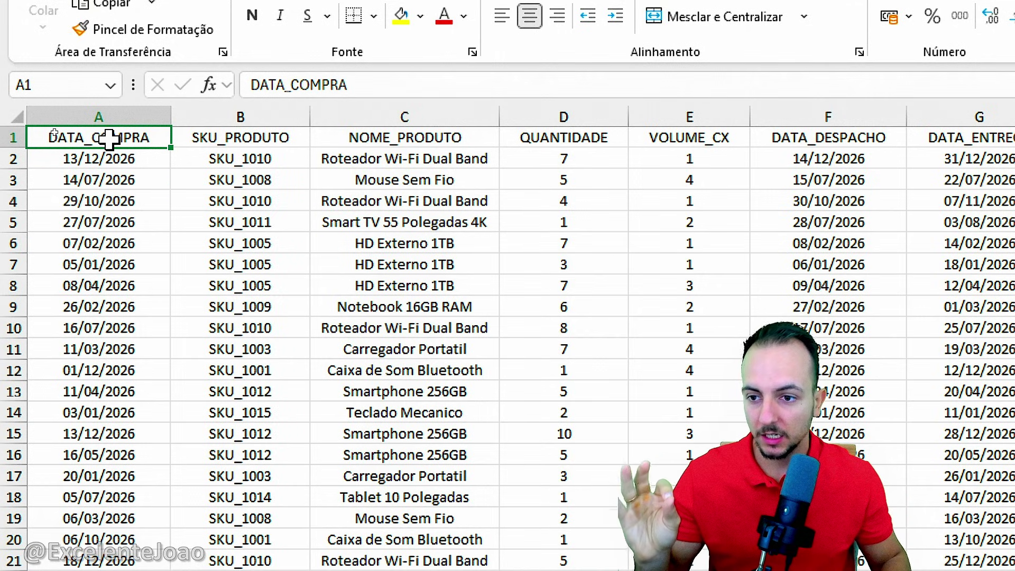
{"action": "left_click_drag", "start_coordinate": [109, 138], "coordinate": [647, 442]}
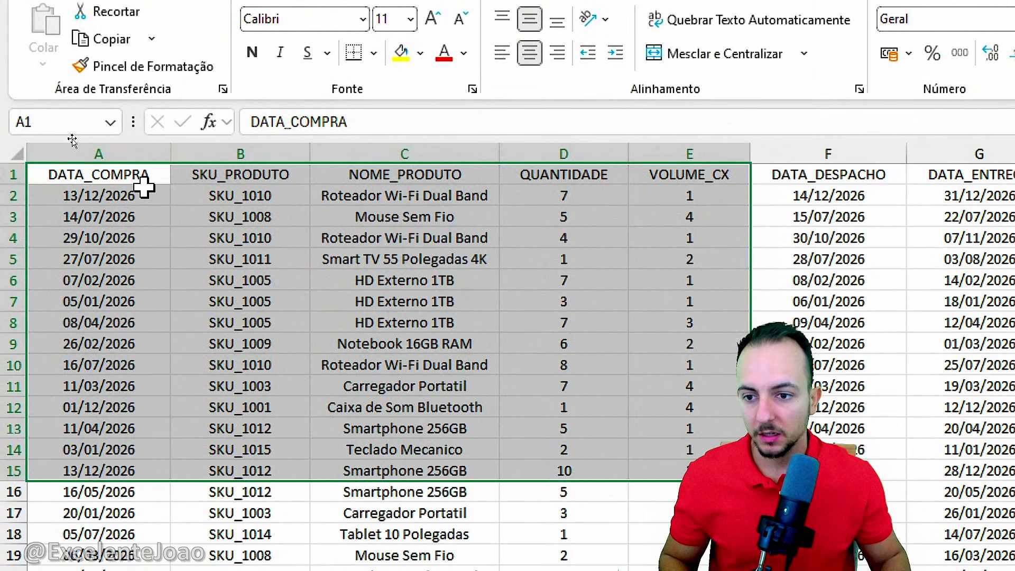
{"action": "left_click", "coordinate": [144, 191]}
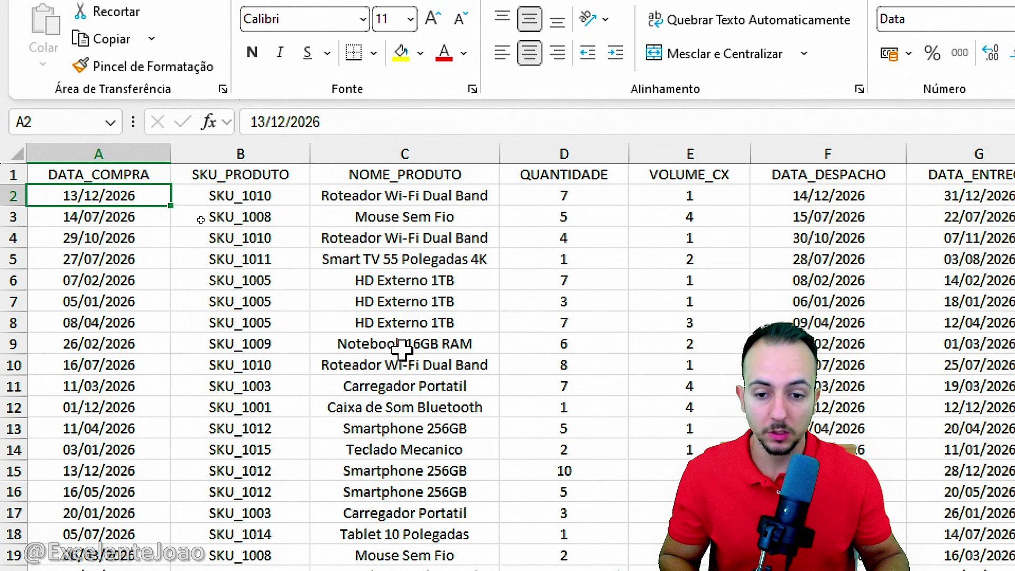
{"action": "key", "text": "ctrl+a"}
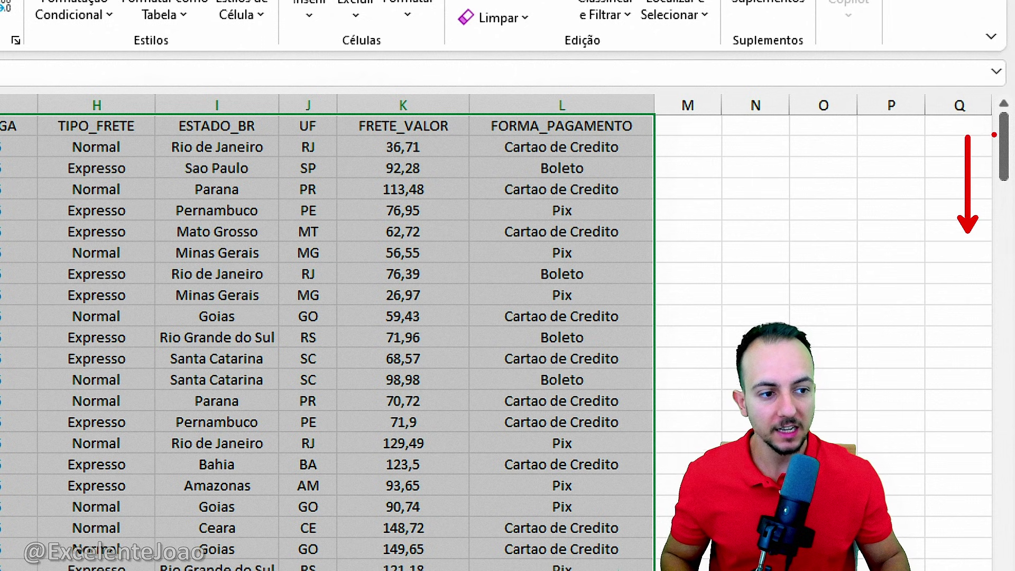
{"action": "mouse_move", "coordinate": [1004, 153]}
{"action": "left_mouse_down"}
{"action": "mouse_move", "coordinate": [1003, 521]}
{"action": "mouse_move", "coordinate": [1010, 137]}
{"action": "left_mouse_up"}
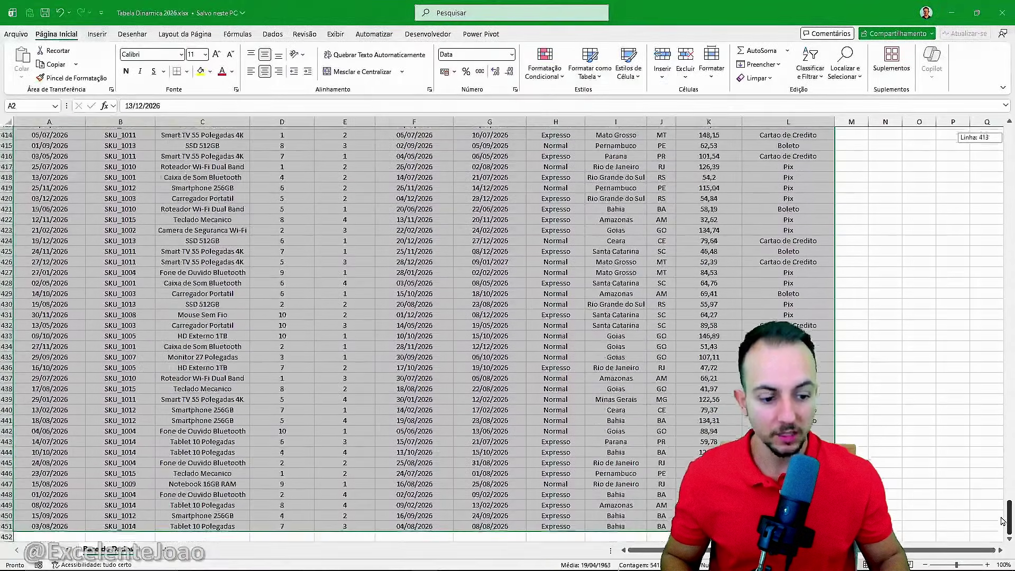
{"action": "scroll", "coordinate": [934, 440], "scroll_direction": "down", "scroll_amount": 7}
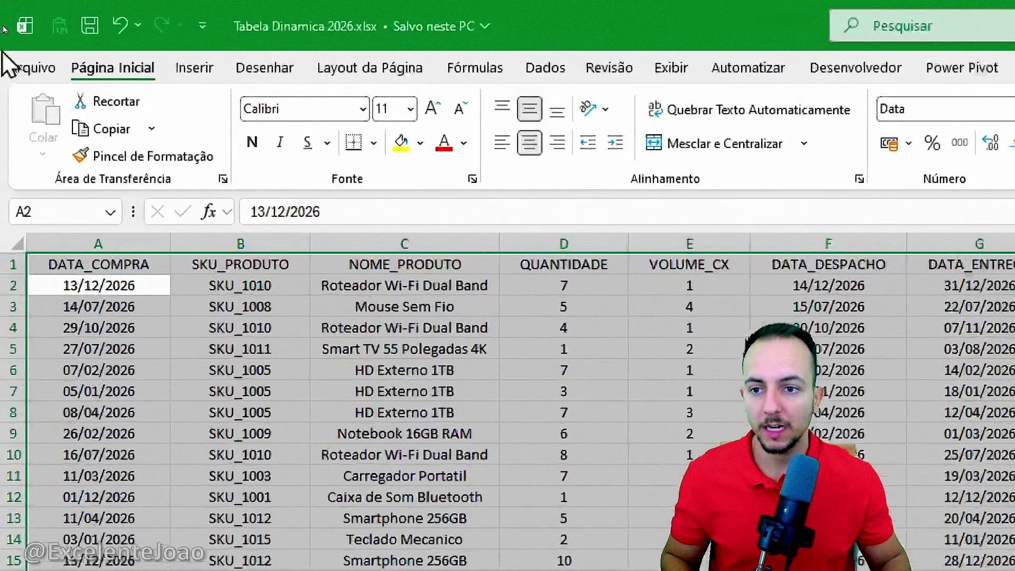
Step: Convert the selected range A1:L451 into an Excel table, keeping the option that the table has headers
{"action": "left_click", "coordinate": [197, 74]}
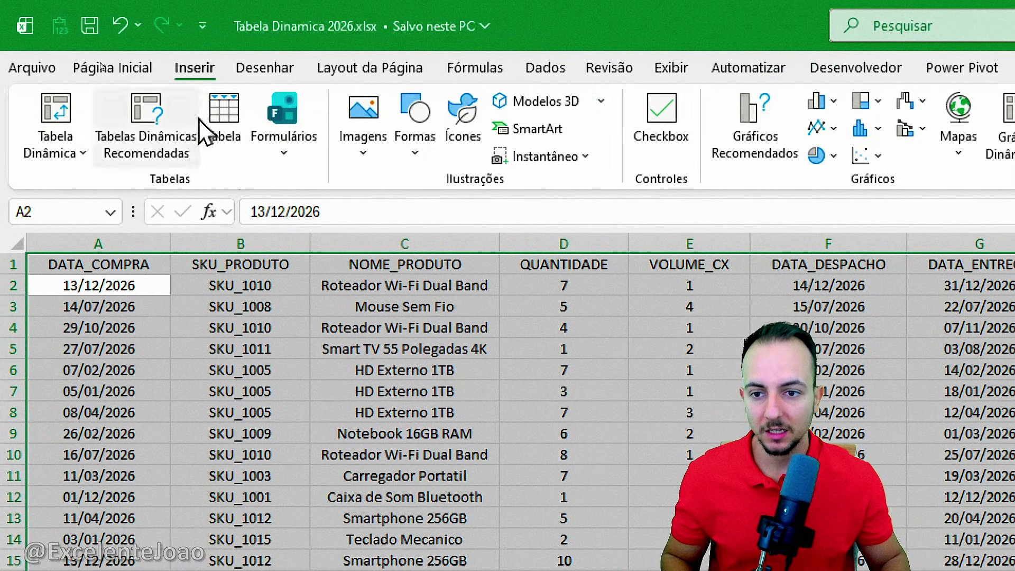
{"action": "left_click", "coordinate": [226, 172]}
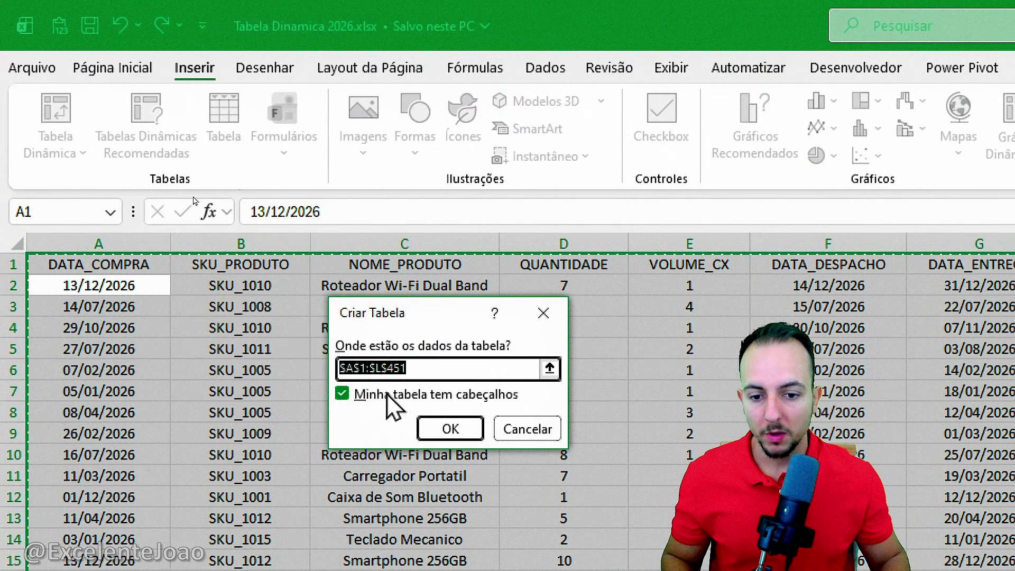
{"action": "mouse_move", "coordinate": [350, 382]}
{"action": "left_mouse_down"}
{"action": "mouse_move", "coordinate": [316, 420]}
{"action": "mouse_move", "coordinate": [351, 379]}
{"action": "left_mouse_up"}
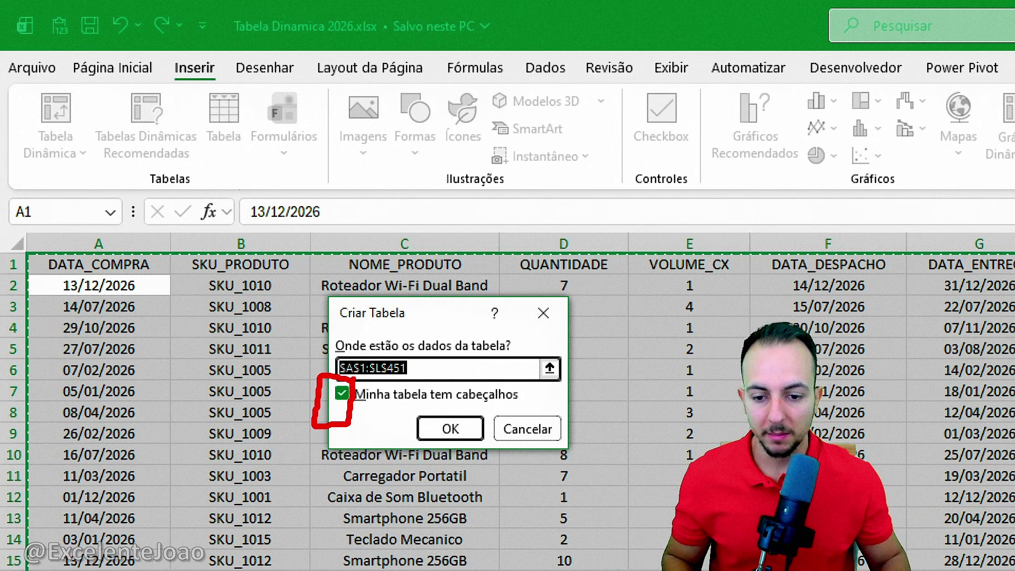
{"action": "key", "text": "e"}
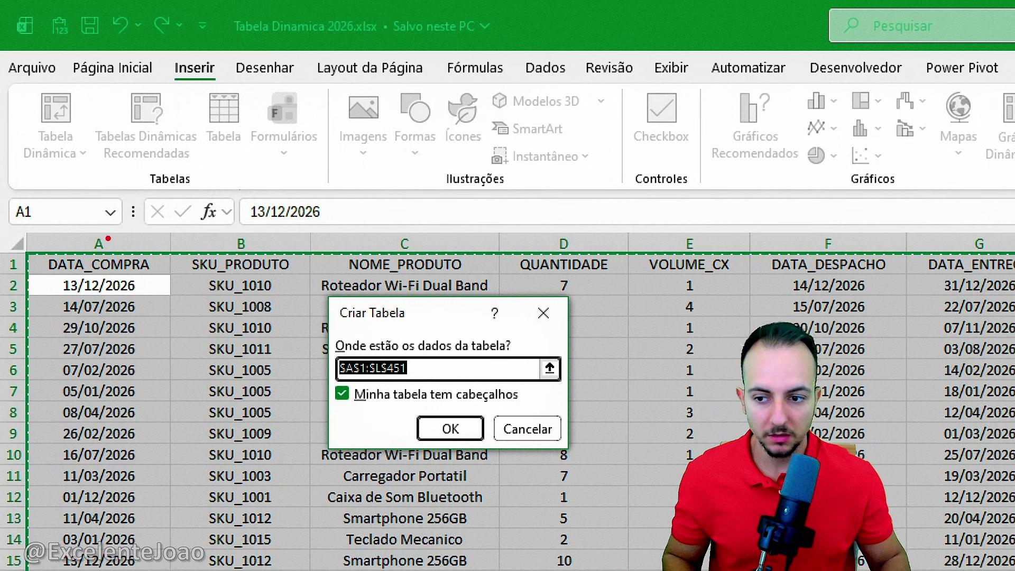
{"action": "mouse_move", "coordinate": [101, 234]}
{"action": "left_mouse_down"}
{"action": "mouse_move", "coordinate": [167, 289]}
{"action": "mouse_move", "coordinate": [114, 233]}
{"action": "left_mouse_up"}
{"action": "mouse_move", "coordinate": [228, 232]}
{"action": "left_mouse_down"}
{"action": "mouse_move", "coordinate": [275, 275]}
{"action": "mouse_move", "coordinate": [224, 227]}
{"action": "left_mouse_up"}
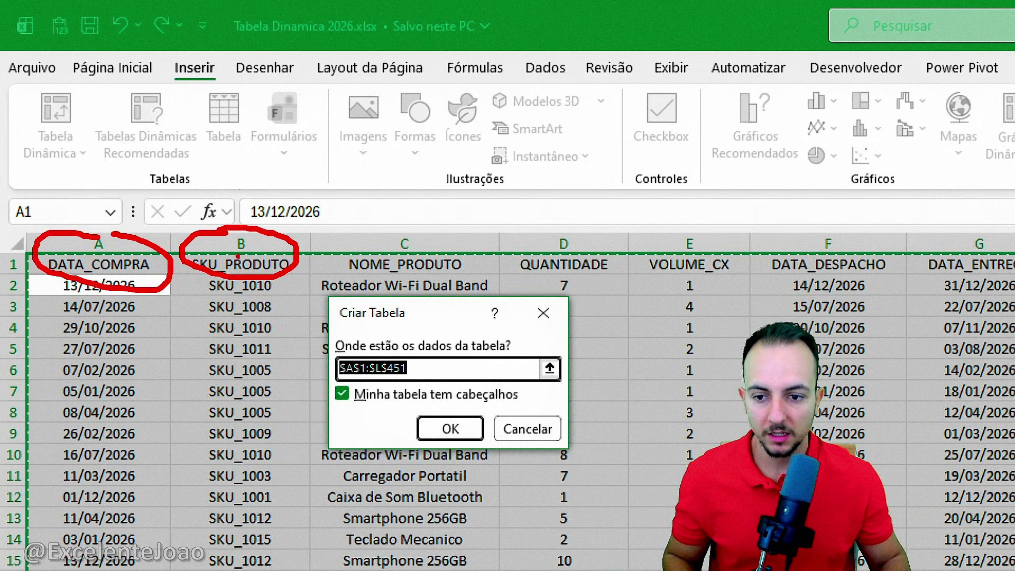
{"action": "left_click_drag", "start_coordinate": [559, 244], "coordinate": [579, 243]}
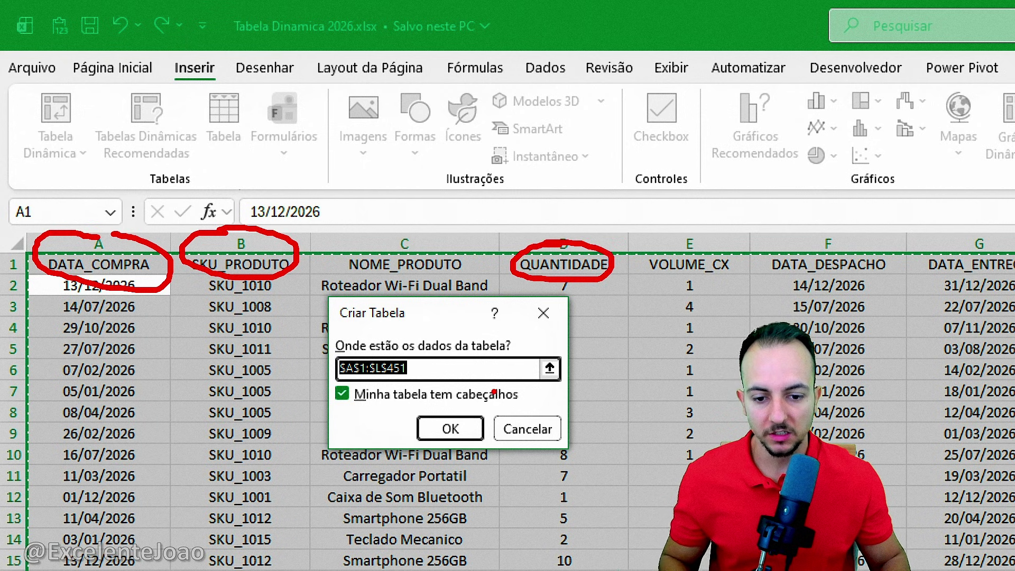
{"action": "key", "text": "Escape"}
{"action": "left_click", "coordinate": [458, 428]}
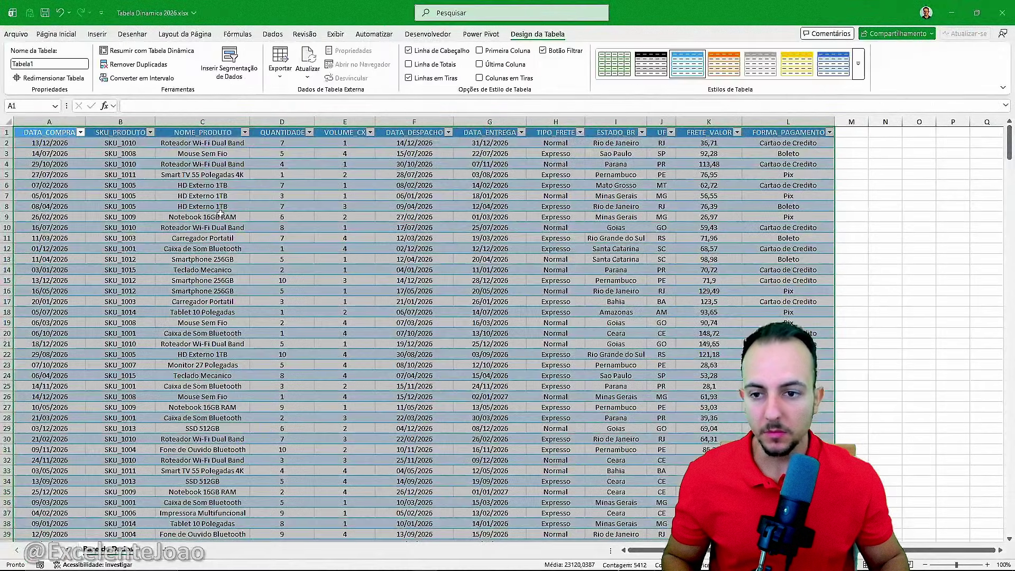
Step: Enter the date 01/01/2026 in cell A452, in the first empty row directly below the table
{"action": "left_click", "coordinate": [244, 185]}
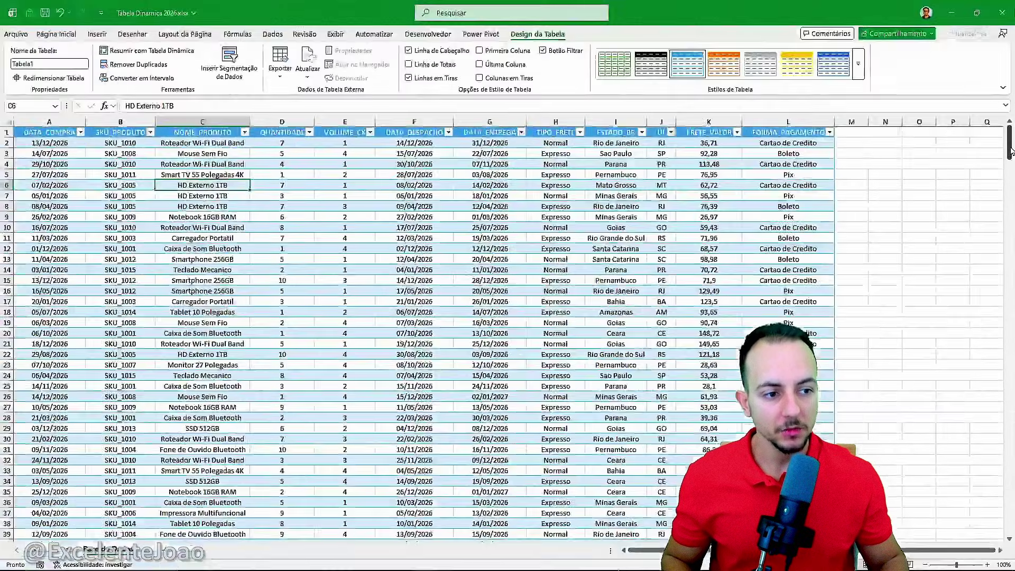
{"action": "left_click_drag", "start_coordinate": [1010, 151], "coordinate": [988, 570]}
{"action": "scroll", "coordinate": [295, 351], "scroll_direction": "down", "scroll_amount": 9}
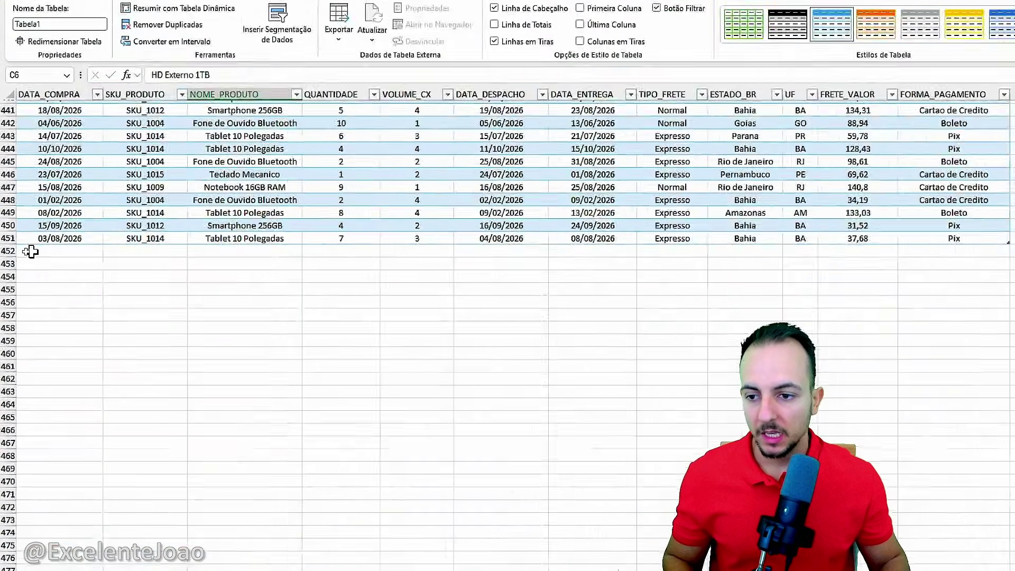
{"action": "left_click", "coordinate": [30, 251]}
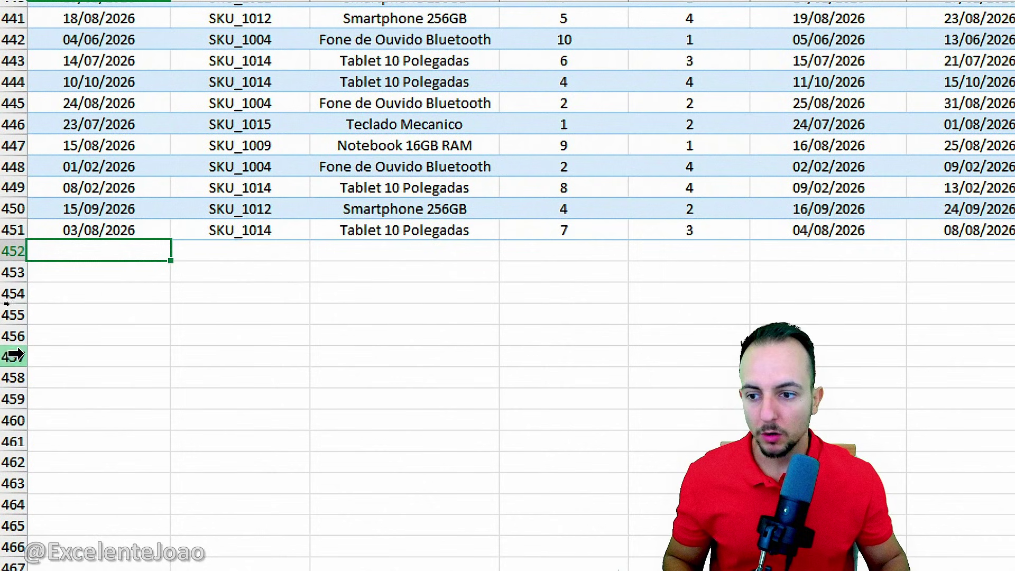
{"action": "type", "text": "01/01/2026"}
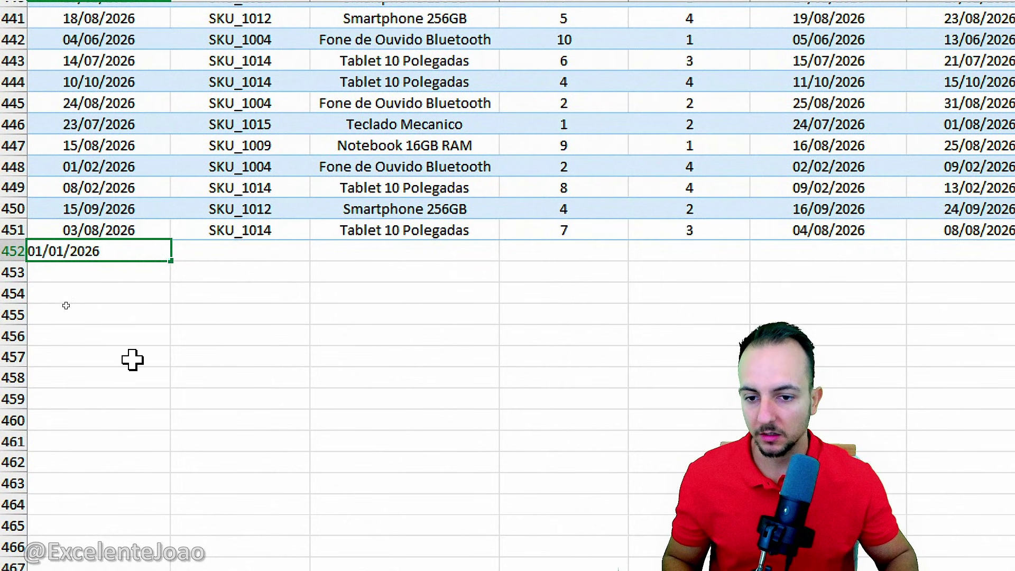
{"action": "key", "text": "Return"}
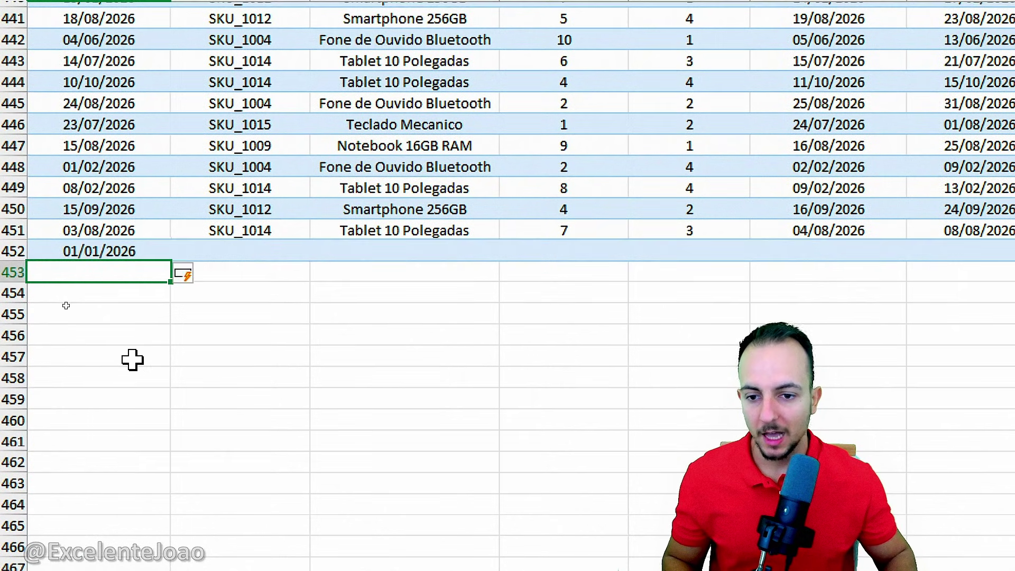
{"action": "left_click", "coordinate": [132, 360]}
{"action": "left_click_drag", "start_coordinate": [57, 265], "coordinate": [129, 266]}
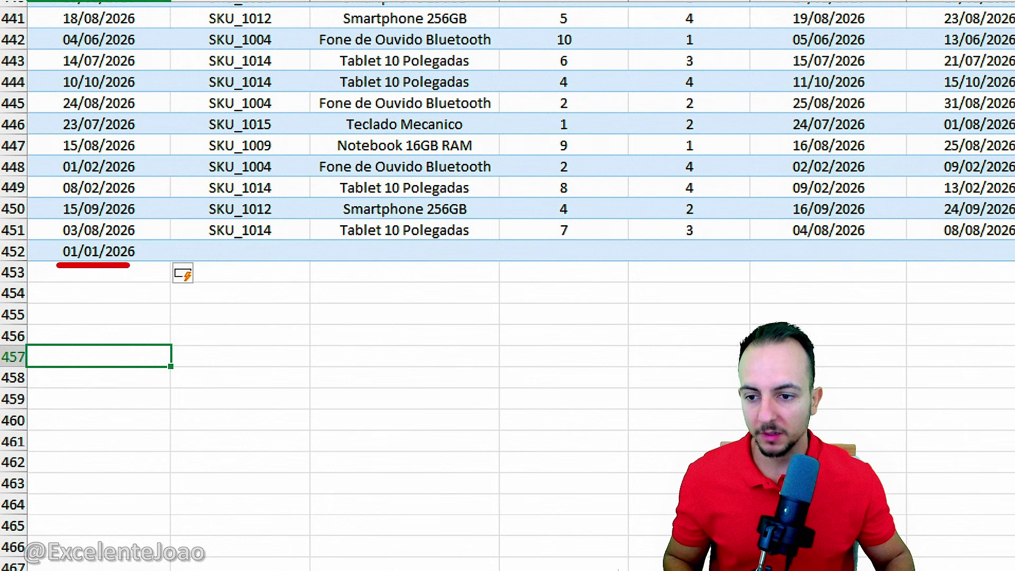
{"action": "left_click_drag", "start_coordinate": [285, 201], "coordinate": [285, 286]}
{"action": "left_click_drag", "start_coordinate": [366, 206], "coordinate": [366, 291]}
{"action": "left_click_drag", "start_coordinate": [522, 184], "coordinate": [523, 254]}
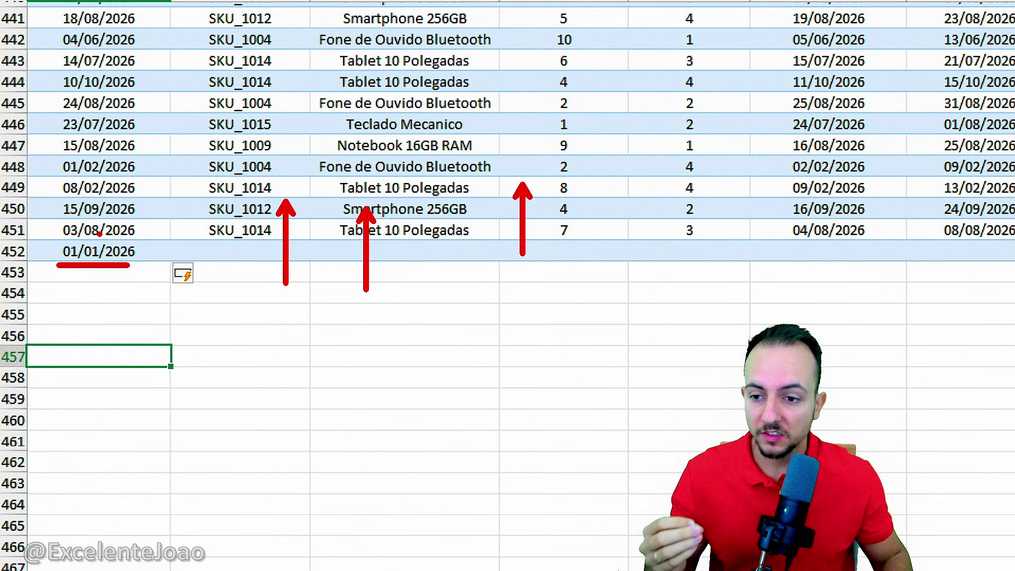
{"action": "mouse_move", "coordinate": [99, 233]}
{"action": "left_mouse_down"}
{"action": "mouse_move", "coordinate": [105, 274]}
{"action": "mouse_move", "coordinate": [124, 245]}
{"action": "left_mouse_up"}
{"action": "left_click_drag", "start_coordinate": [111, 287], "coordinate": [114, 284]}
{"action": "left_click_drag", "start_coordinate": [46, 343], "coordinate": [85, 377]}
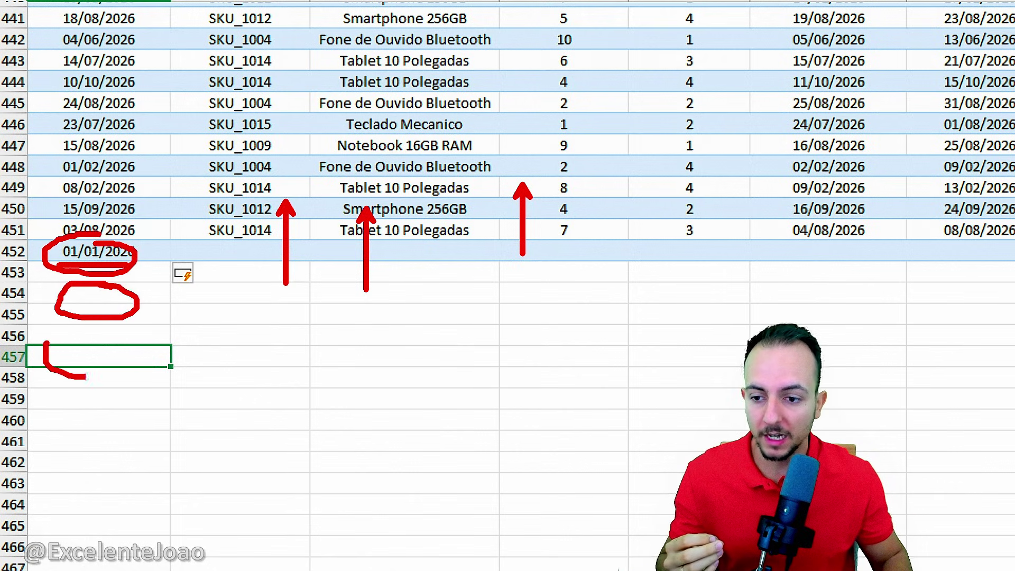
{"action": "mouse_move", "coordinate": [45, 312]}
{"action": "left_mouse_down"}
{"action": "mouse_move", "coordinate": [94, 385]}
{"action": "mouse_move", "coordinate": [79, 398]}
{"action": "left_mouse_up"}
{"action": "mouse_move", "coordinate": [91, 455]}
{"action": "left_mouse_down"}
{"action": "mouse_move", "coordinate": [68, 500]}
{"action": "mouse_move", "coordinate": [79, 454]}
{"action": "left_mouse_up"}
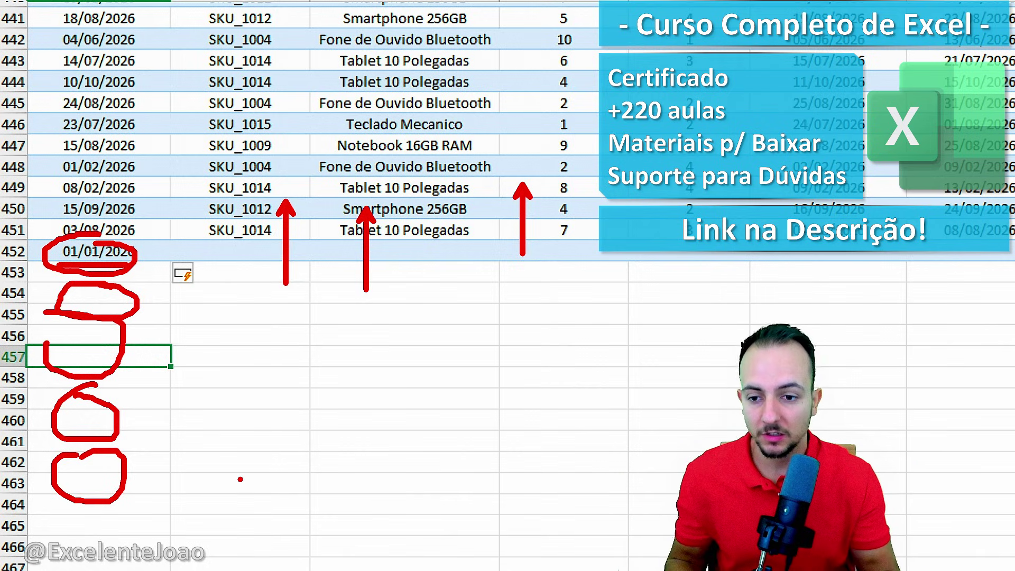
{"action": "key", "text": "Escape"}
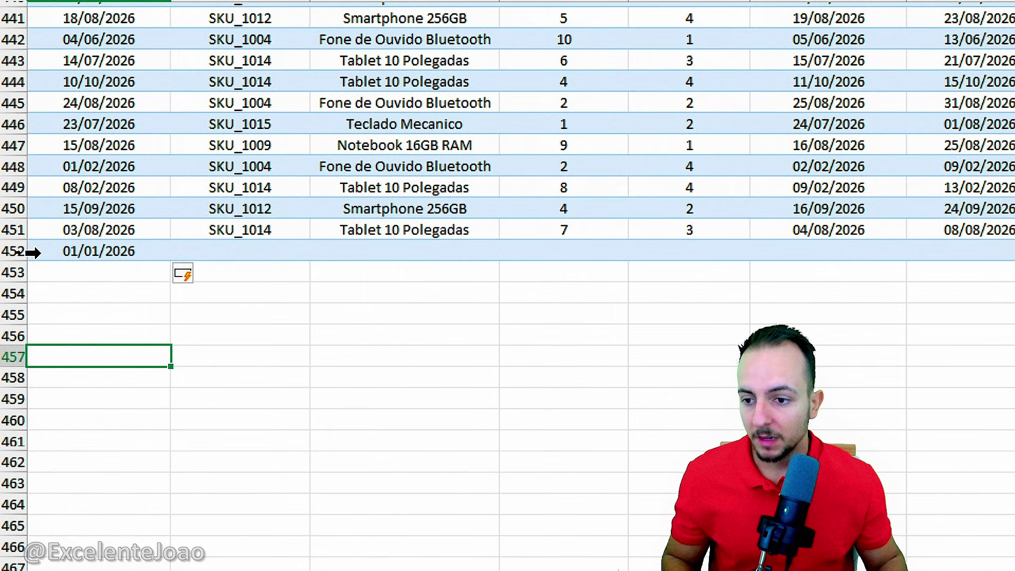
Step: Delete the entire row 452 containing the test date 01/01/2026 below the last order record
{"action": "right_click", "coordinate": [5, 250]}
{"action": "left_click", "coordinate": [95, 493]}
{"action": "left_click", "coordinate": [132, 431]}
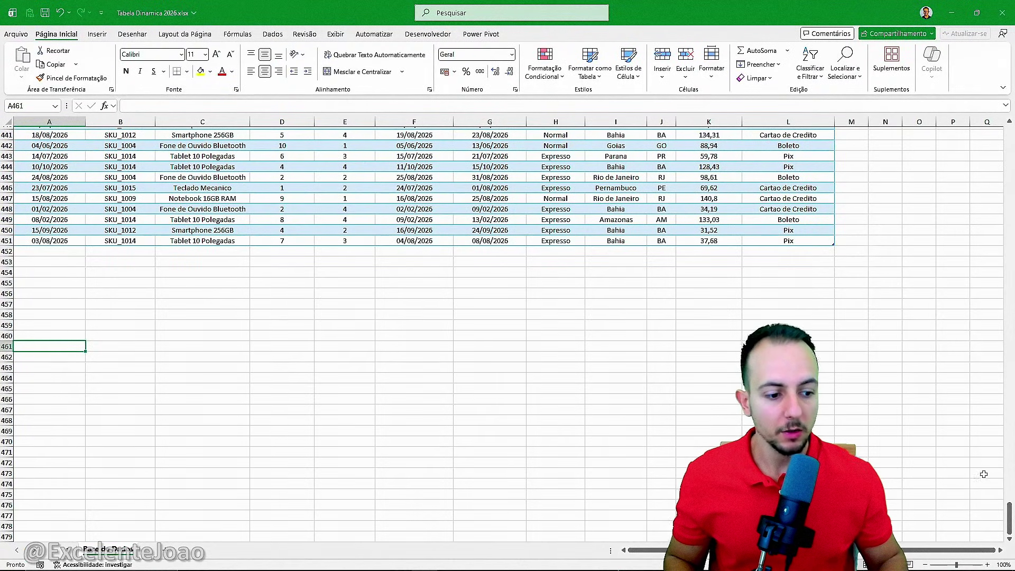
Step: Examine the DATA_COMPRA and SKU_PRODUTO columns from the first row on, and how the SKU code matches the product Notebook 16GB RAM
{"action": "left_click_drag", "start_coordinate": [1009, 519], "coordinate": [1008, 129]}
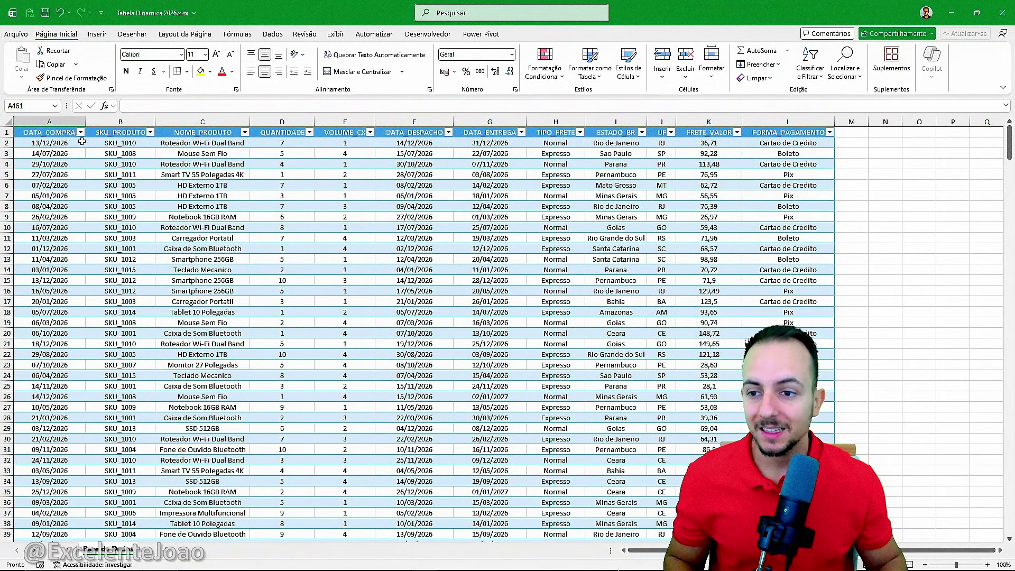
{"action": "left_click", "coordinate": [60, 133]}
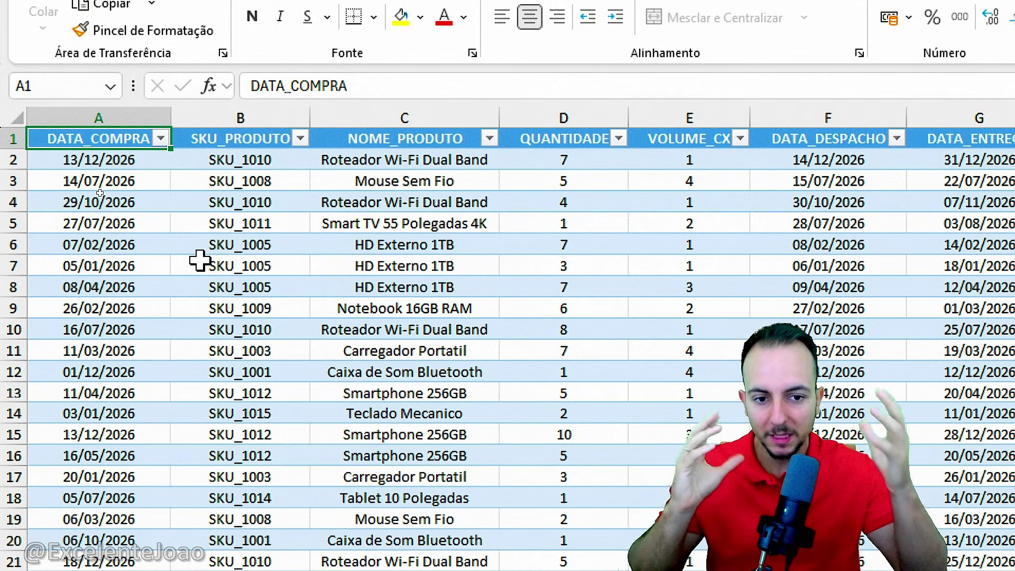
{"action": "left_click", "coordinate": [122, 112]}
{"action": "left_click", "coordinate": [220, 111]}
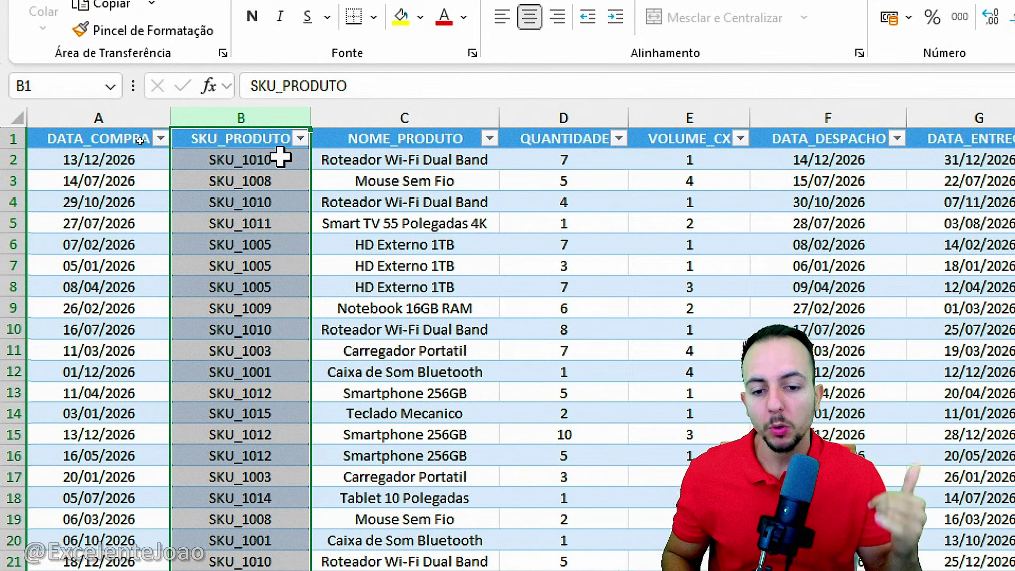
{"action": "left_click", "coordinate": [407, 308]}
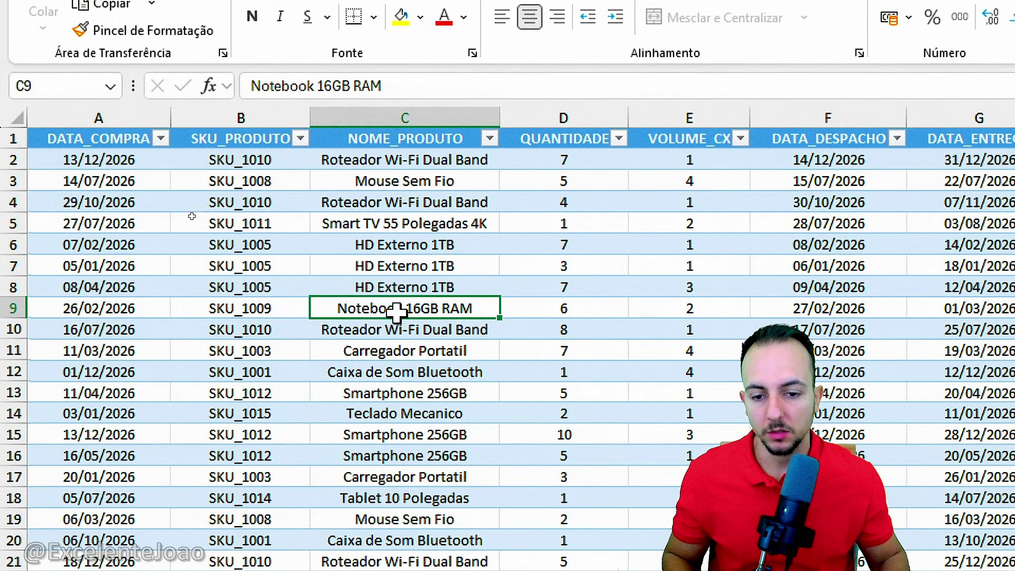
{"action": "left_click_drag", "start_coordinate": [328, 285], "coordinate": [485, 324]}
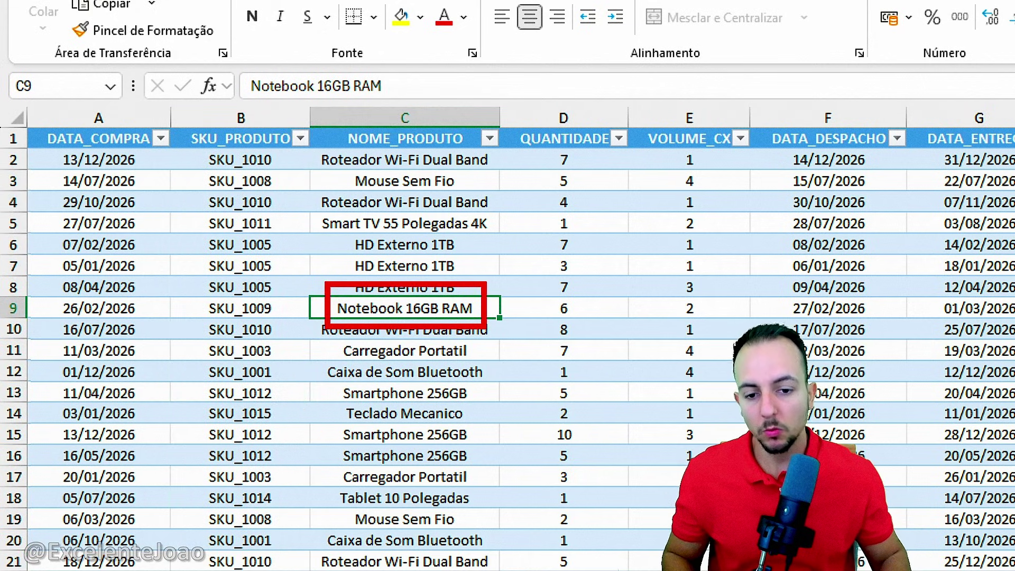
{"action": "mouse_move", "coordinate": [196, 291]}
{"action": "left_mouse_down"}
{"action": "mouse_move", "coordinate": [281, 312]}
{"action": "mouse_move", "coordinate": [286, 324]}
{"action": "mouse_move", "coordinate": [334, 303]}
{"action": "left_mouse_up"}
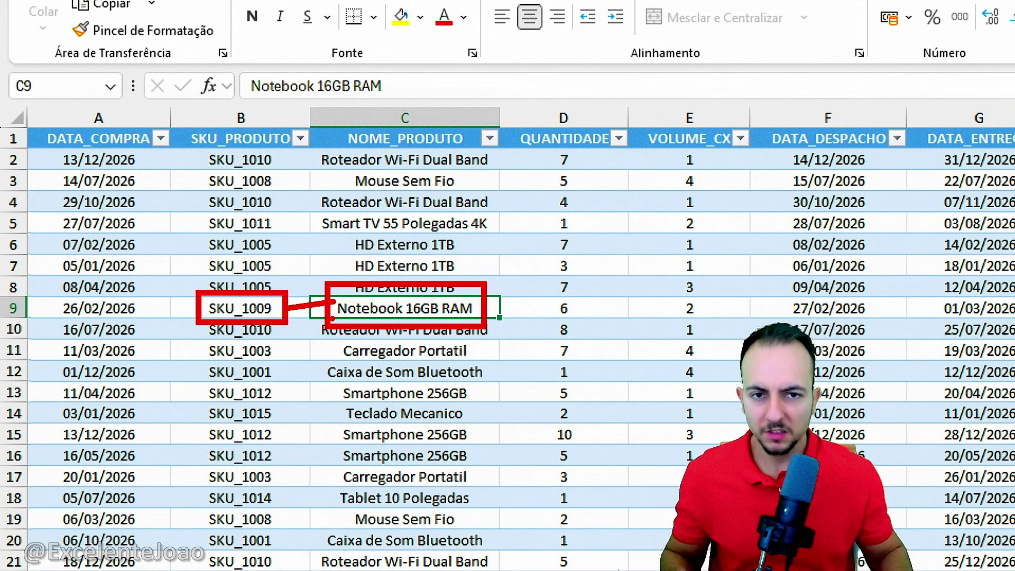
{"action": "key", "text": "Escape"}
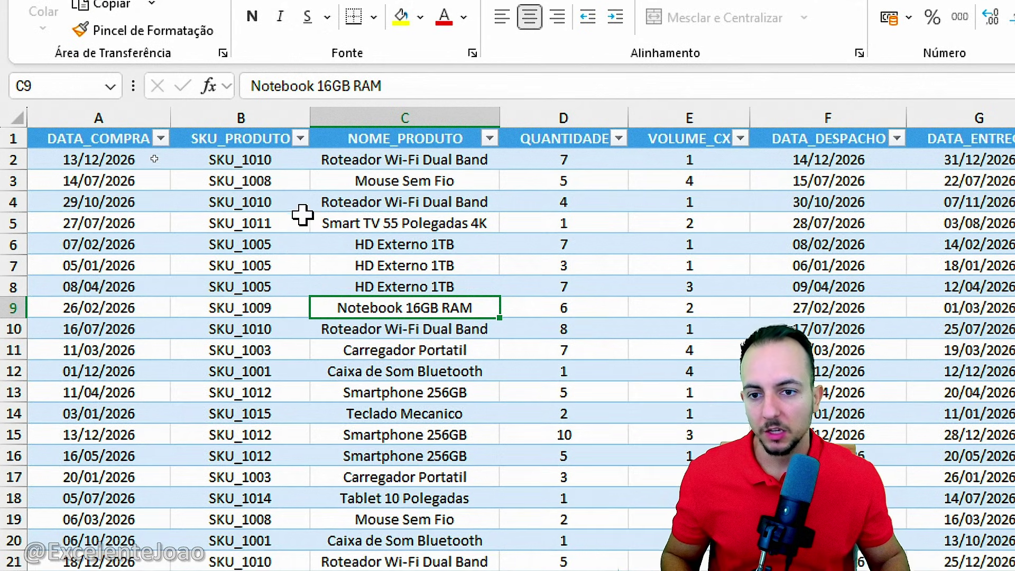
Step: Examine the table's columns one after another from SKU_PRODUTO through FORMA_PAGAMENTO, selecting each in turn
{"action": "left_click", "coordinate": [273, 111]}
{"action": "left_click", "coordinate": [374, 117]}
{"action": "left_click", "coordinate": [567, 116]}
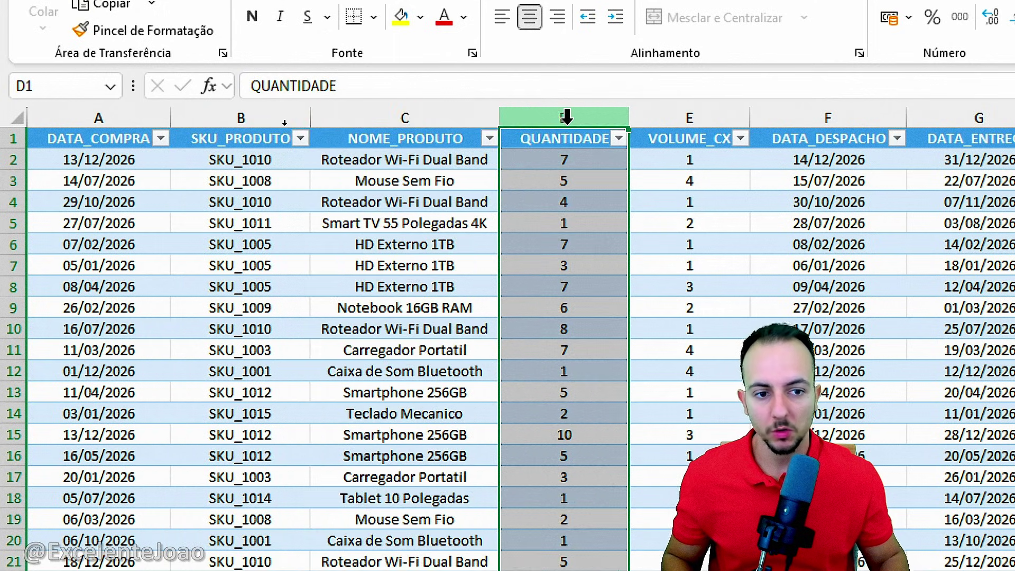
{"action": "left_click", "coordinate": [661, 117]}
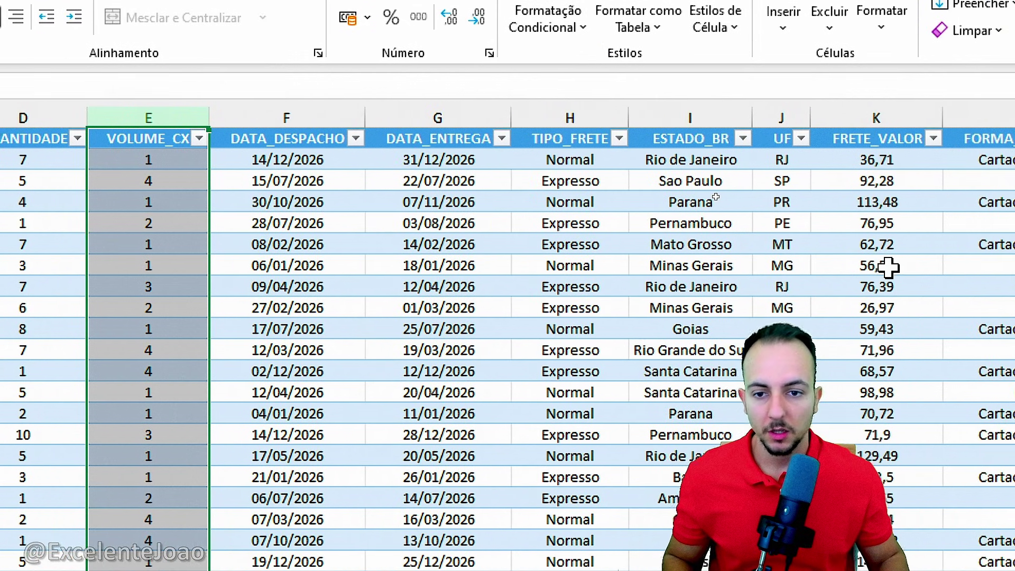
{"action": "left_click", "coordinate": [285, 118]}
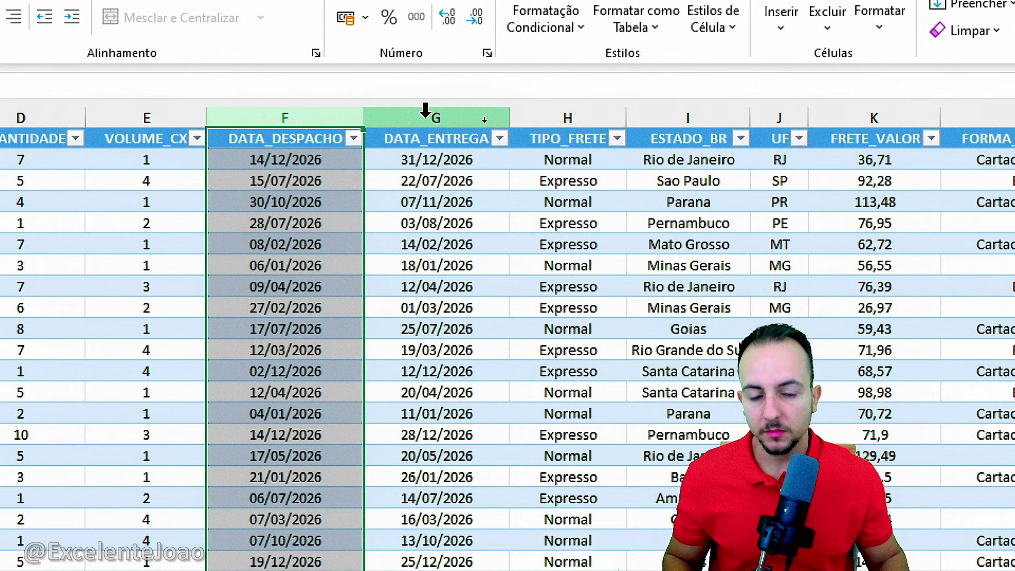
{"action": "left_click", "coordinate": [426, 112]}
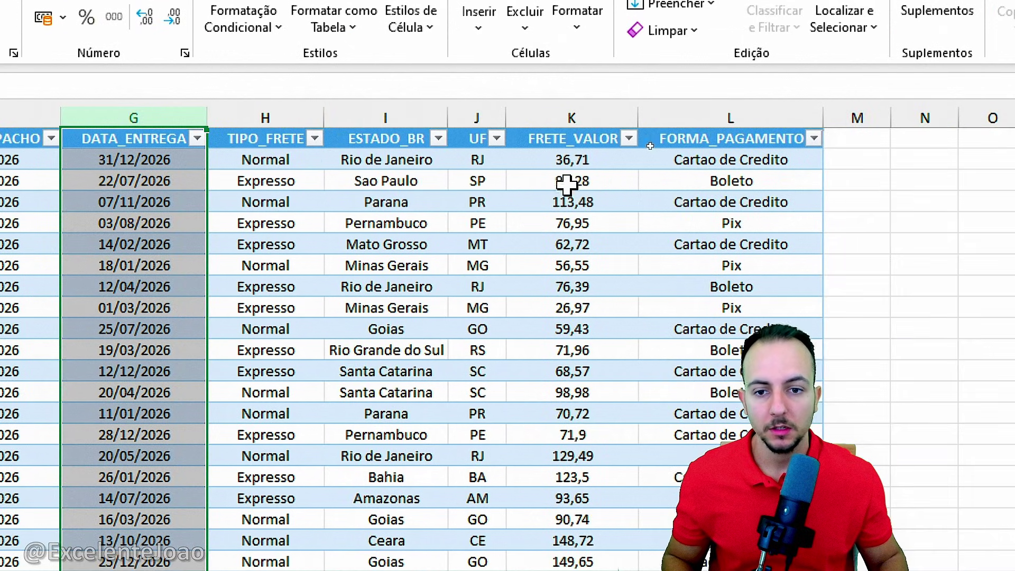
{"action": "left_click", "coordinate": [582, 113]}
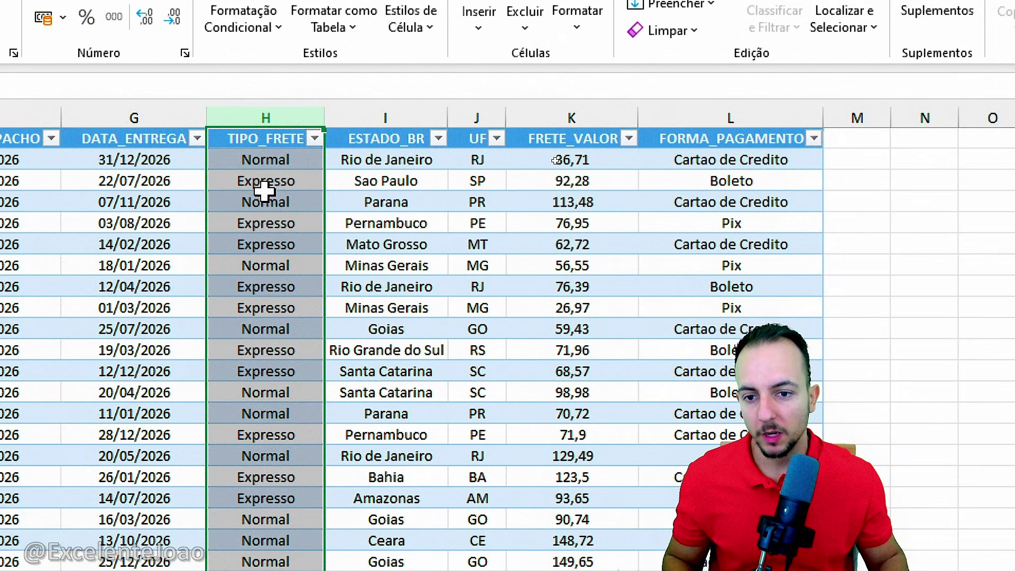
{"action": "left_click", "coordinate": [394, 113]}
{"action": "left_click", "coordinate": [470, 113]}
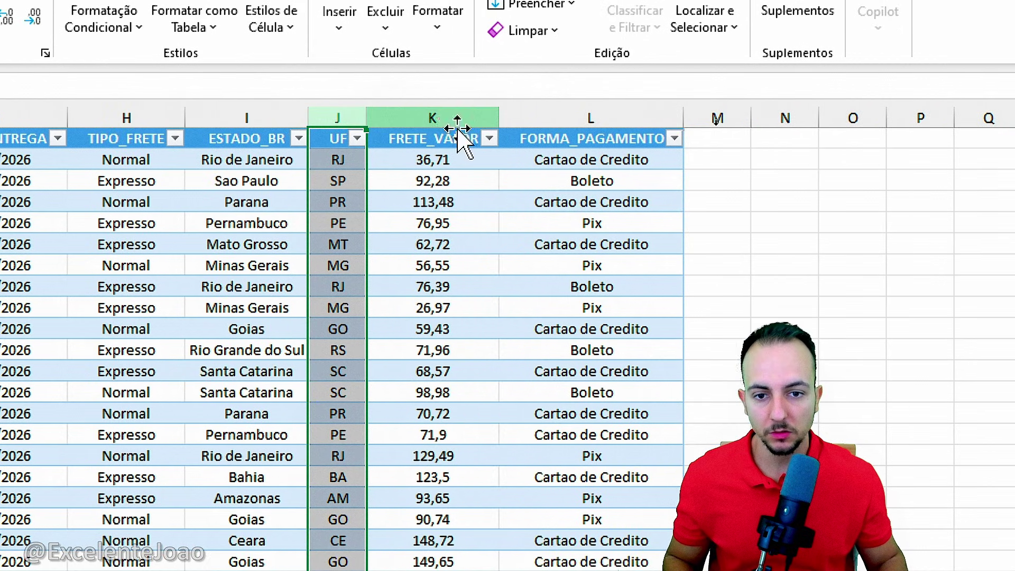
{"action": "left_click", "coordinate": [583, 113]}
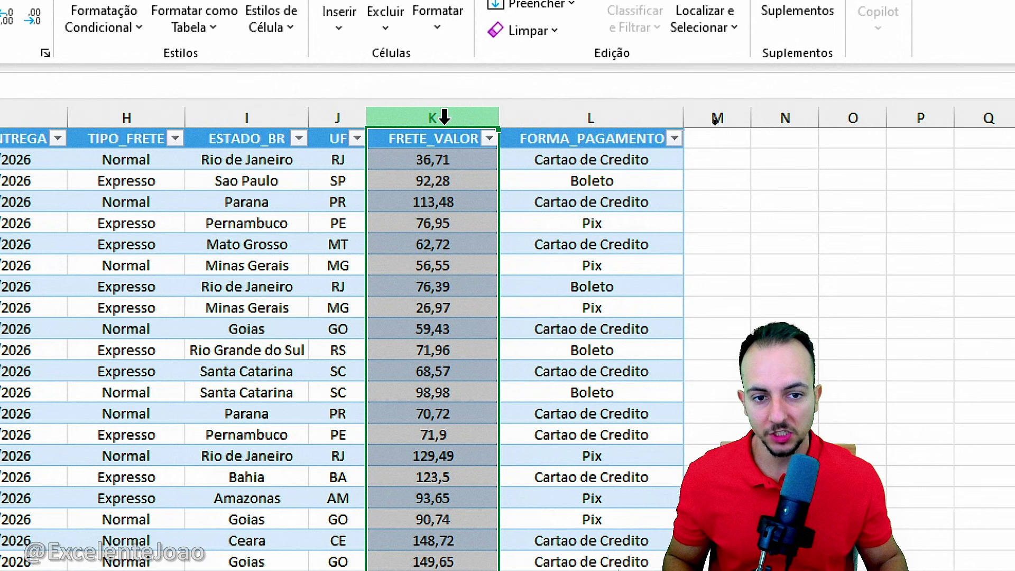
{"action": "left_click", "coordinate": [638, 113]}
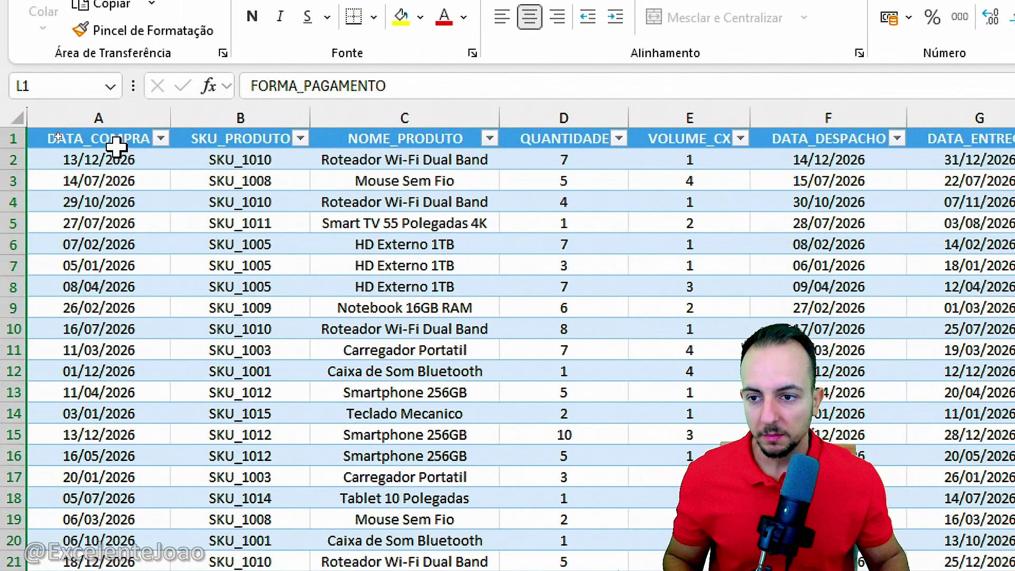
Step: Select the FRETE_VALOR and FORMA_PAGAMENTO columns together to consider freight cost by payment method
{"action": "left_click", "coordinate": [114, 139]}
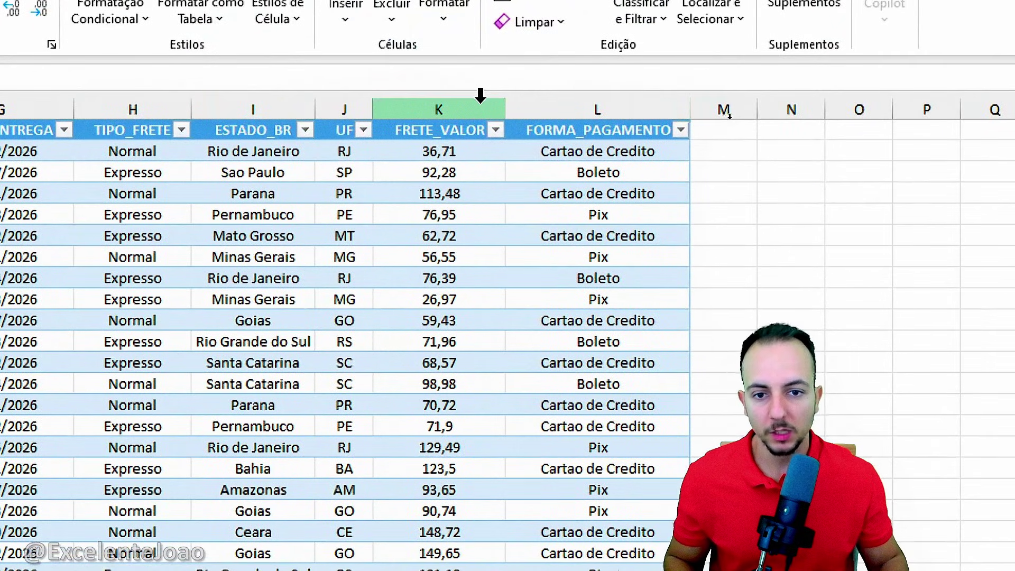
{"action": "left_click", "coordinate": [709, 122]}
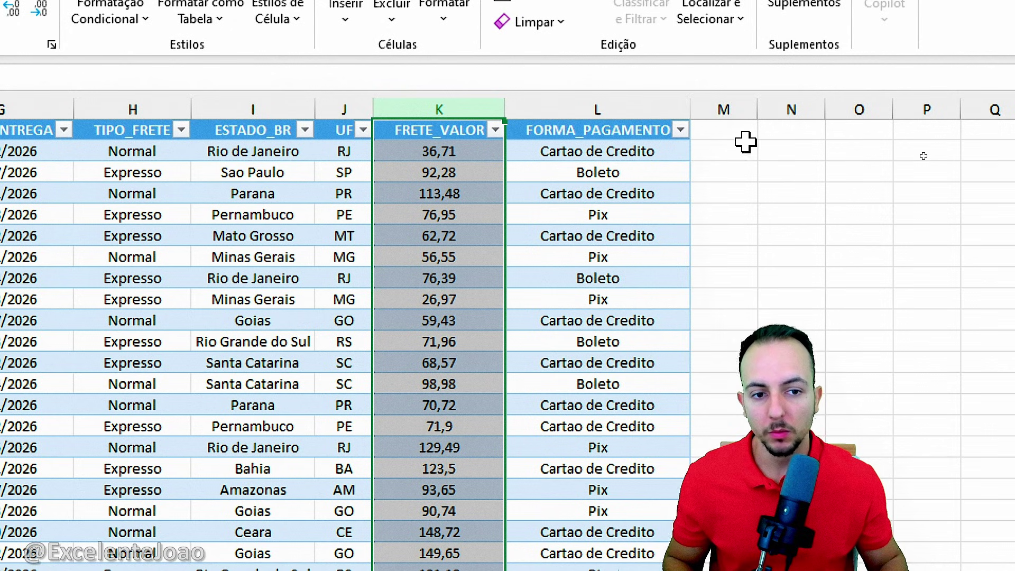
{"action": "left_click", "coordinate": [579, 106], "text": "ctrl"}
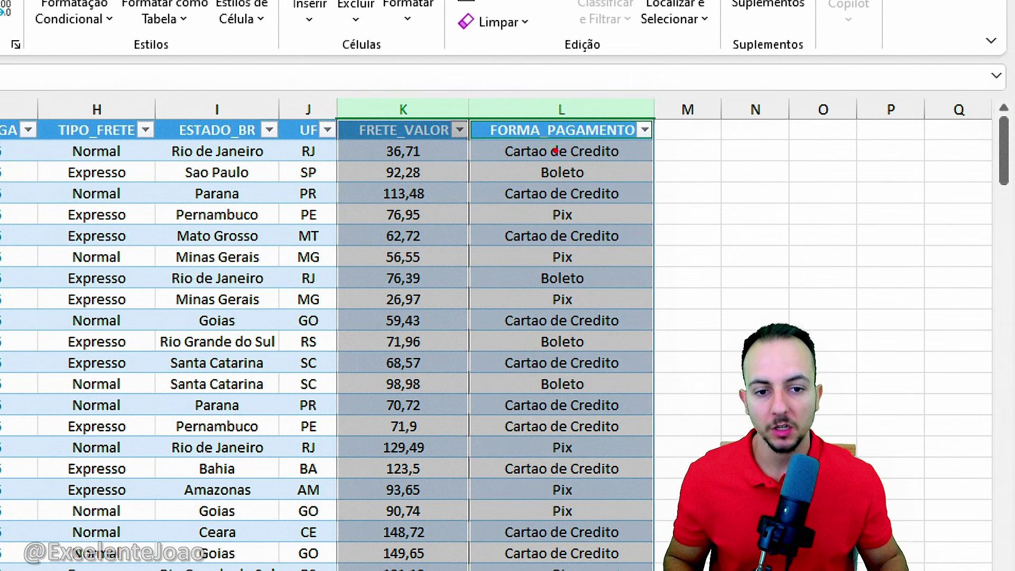
{"action": "mouse_move", "coordinate": [559, 158]}
{"action": "left_mouse_down"}
{"action": "mouse_move", "coordinate": [587, 186]}
{"action": "mouse_move", "coordinate": [579, 228]}
{"action": "mouse_move", "coordinate": [553, 218]}
{"action": "left_mouse_up"}
{"action": "key", "text": "Escape"}
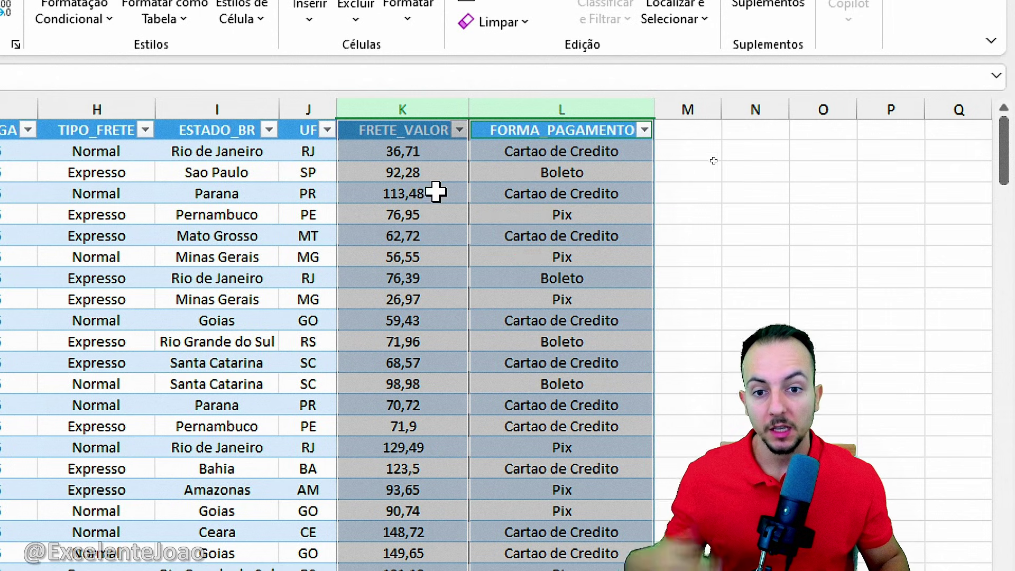
Step: Select the FRETE_VALOR, DATA_COMPRA and QUANTIDADE columns together to compare them, and clear the selection again
{"action": "left_click", "coordinate": [390, 104]}
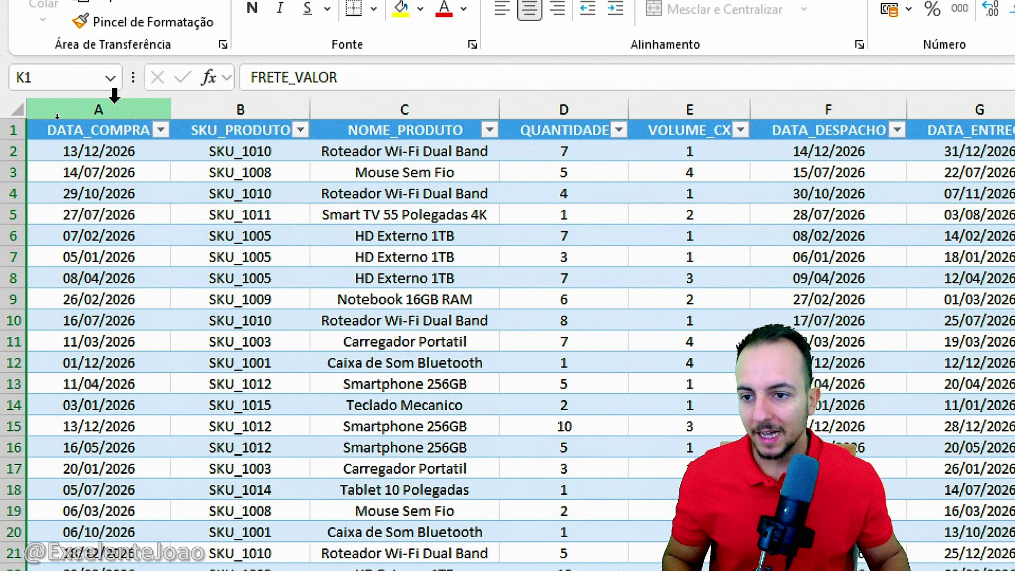
{"action": "left_click", "coordinate": [91, 108]}
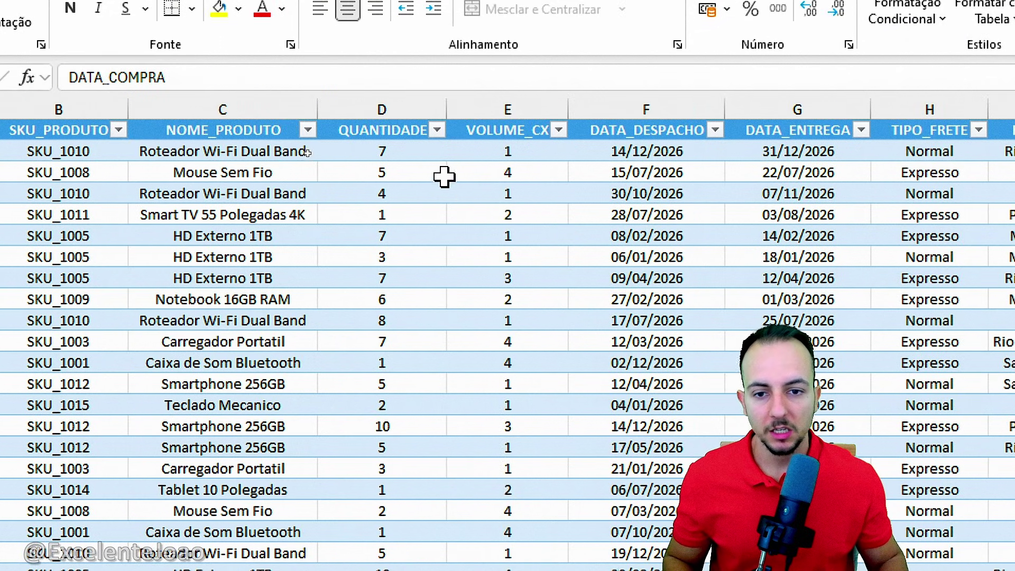
{"action": "left_click", "coordinate": [381, 95]}
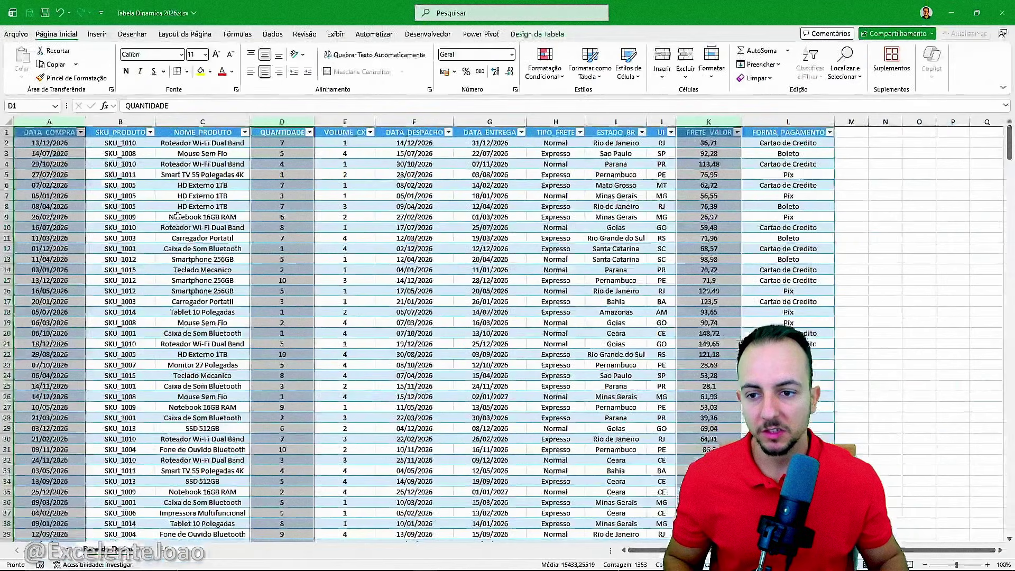
{"action": "left_click", "coordinate": [178, 216]}
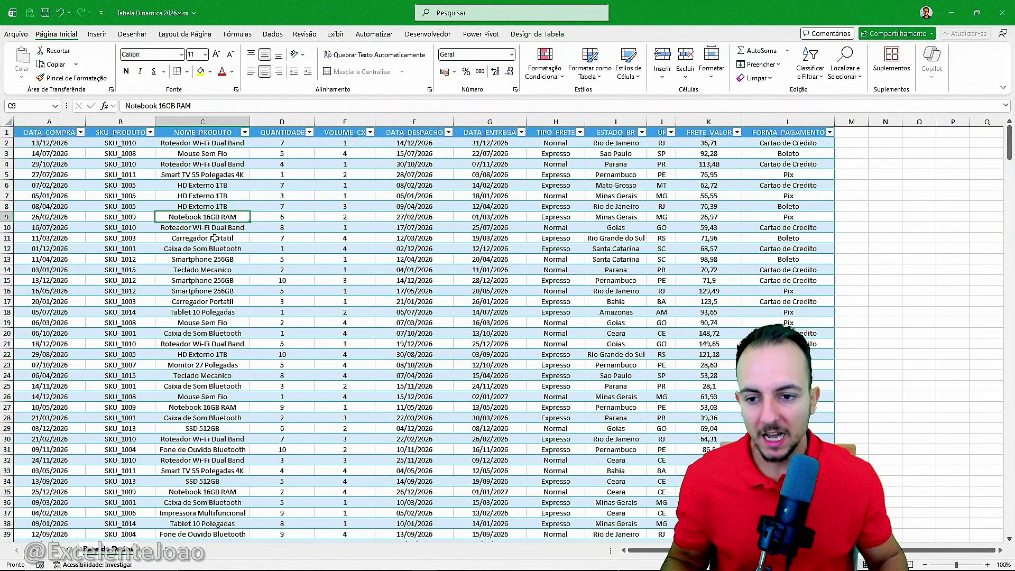
Step: Examine the QUANTIDADE and VOLUME_CX values around row 10 of the table
{"action": "left_click", "coordinate": [56, 134]}
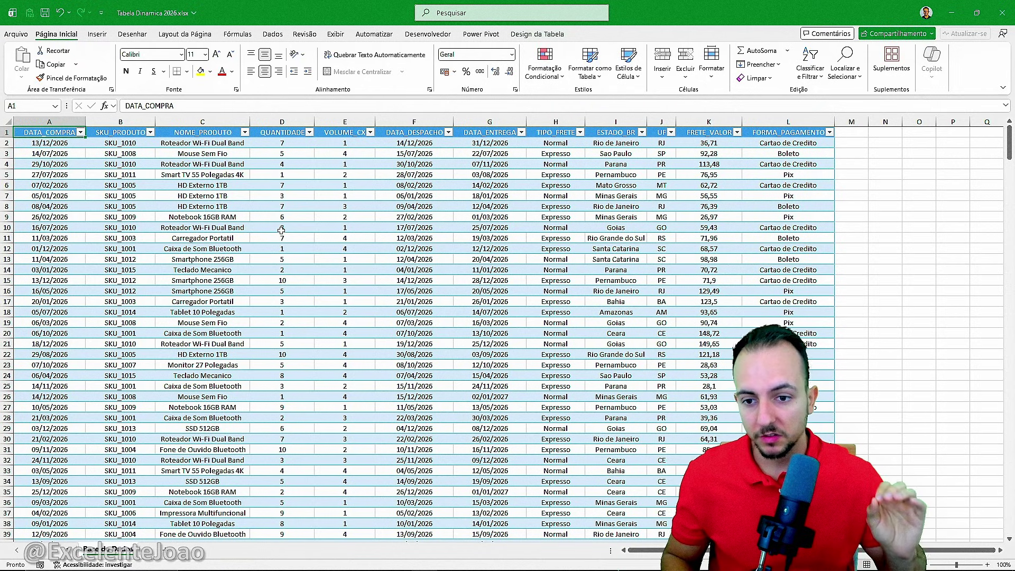
{"action": "left_click", "coordinate": [278, 199]}
{"action": "left_click", "coordinate": [276, 239]}
{"action": "left_click", "coordinate": [239, 229]}
{"action": "left_click", "coordinate": [328, 227]}
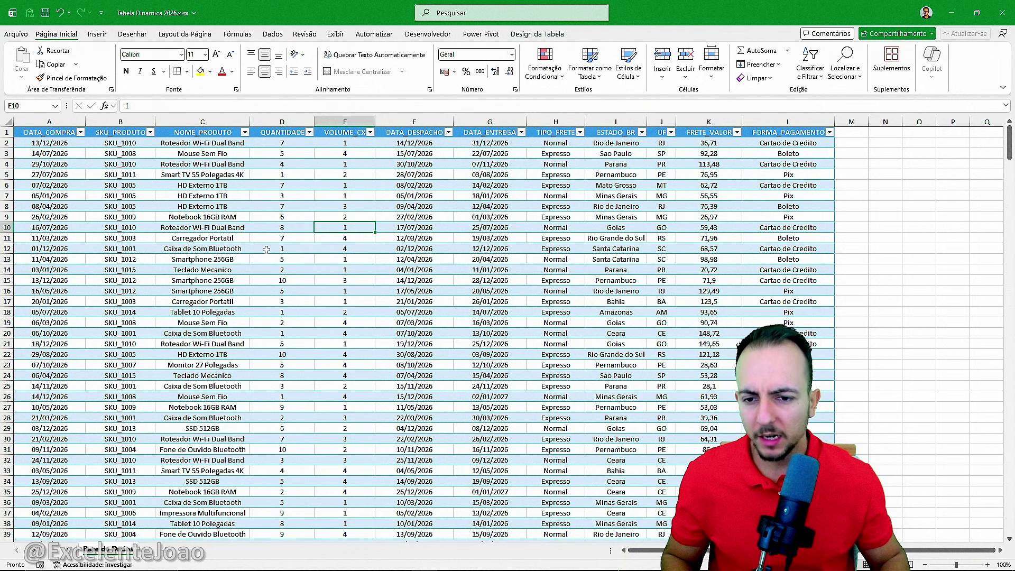
{"action": "key", "text": "ctrl+2"}
{"action": "mouse_move", "coordinate": [271, 221]}
{"action": "left_mouse_down"}
{"action": "mouse_move", "coordinate": [346, 195]}
{"action": "mouse_move", "coordinate": [259, 201]}
{"action": "mouse_move", "coordinate": [269, 219]}
{"action": "left_mouse_up"}
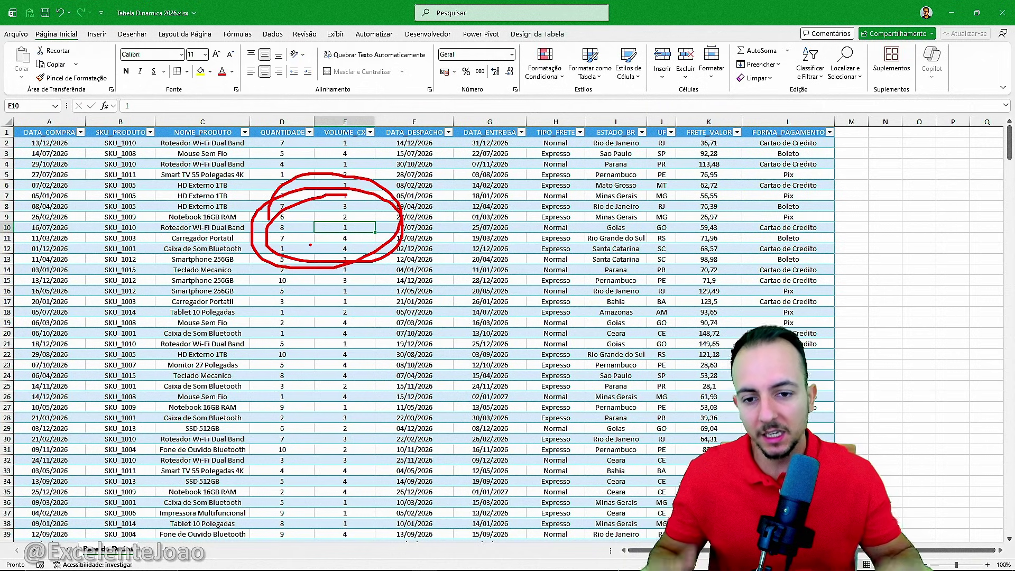
{"action": "key", "text": "Escape"}
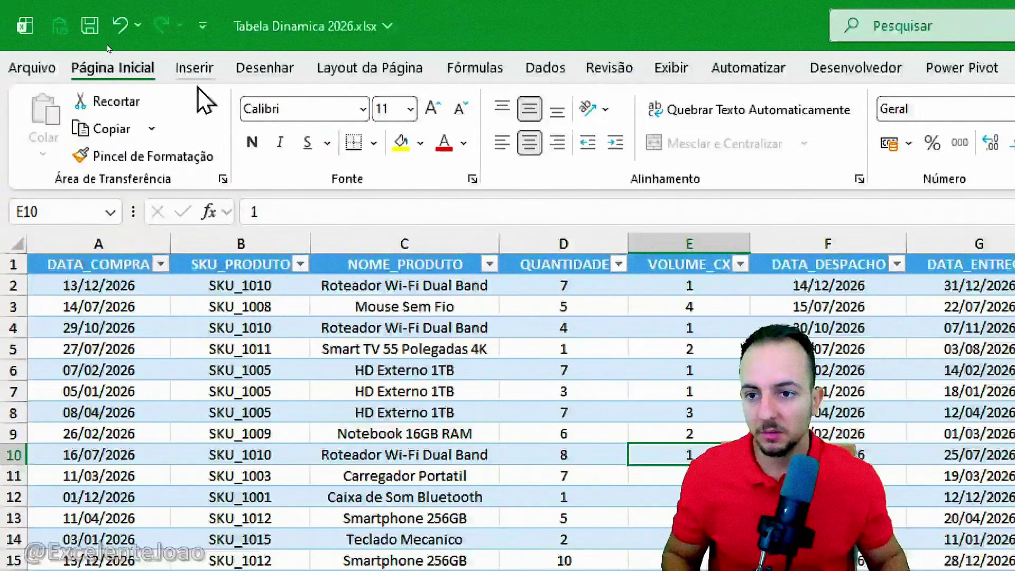
Step: Start inserting a pivot table that uses Tabela1 as its source
{"action": "left_click", "coordinate": [200, 74]}
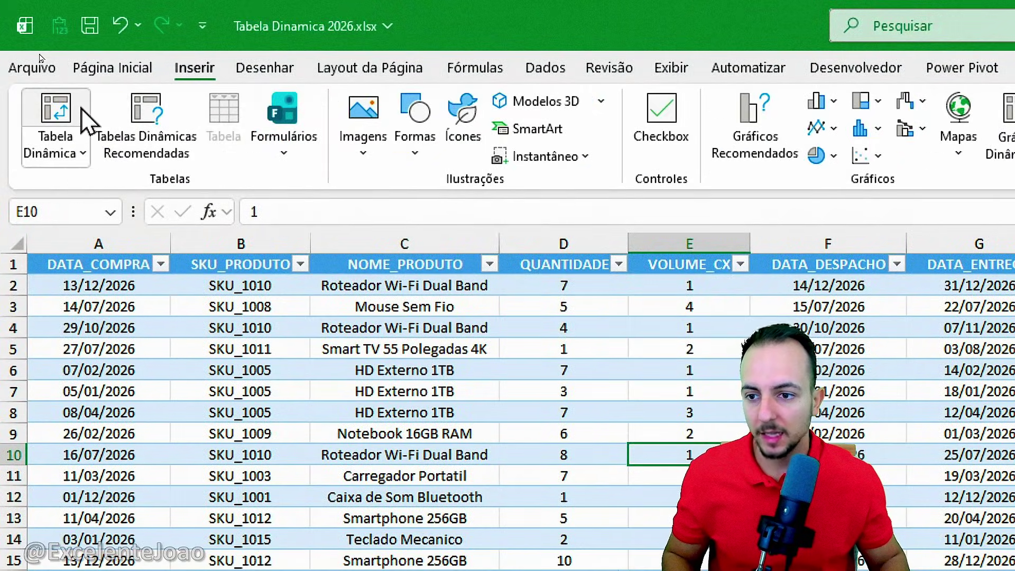
{"action": "mouse_move", "coordinate": [78, 81]}
{"action": "left_mouse_down"}
{"action": "mouse_move", "coordinate": [33, 84]}
{"action": "mouse_move", "coordinate": [76, 74]}
{"action": "left_mouse_up"}
{"action": "key", "text": "Escape"}
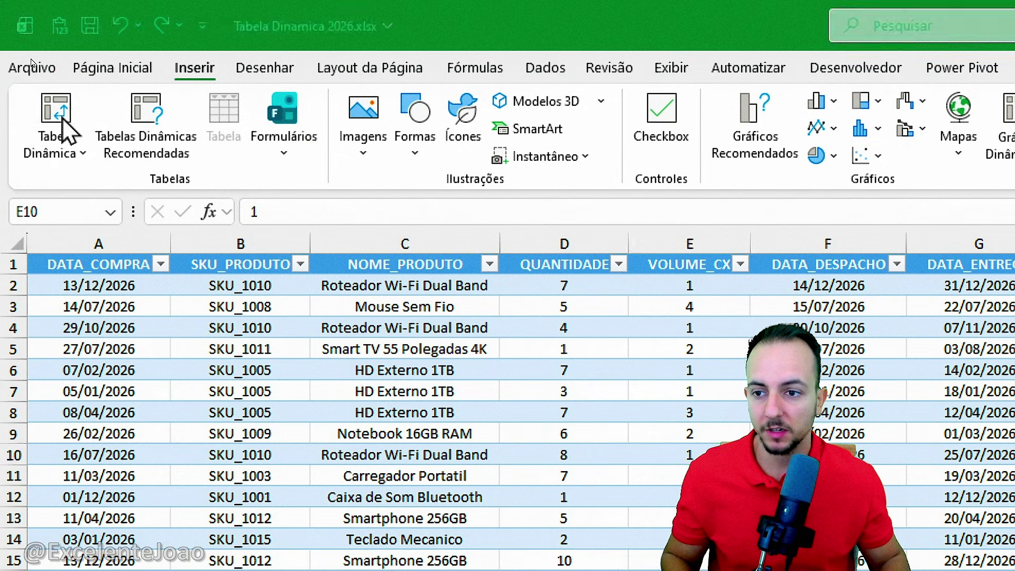
{"action": "left_click", "coordinate": [62, 121]}
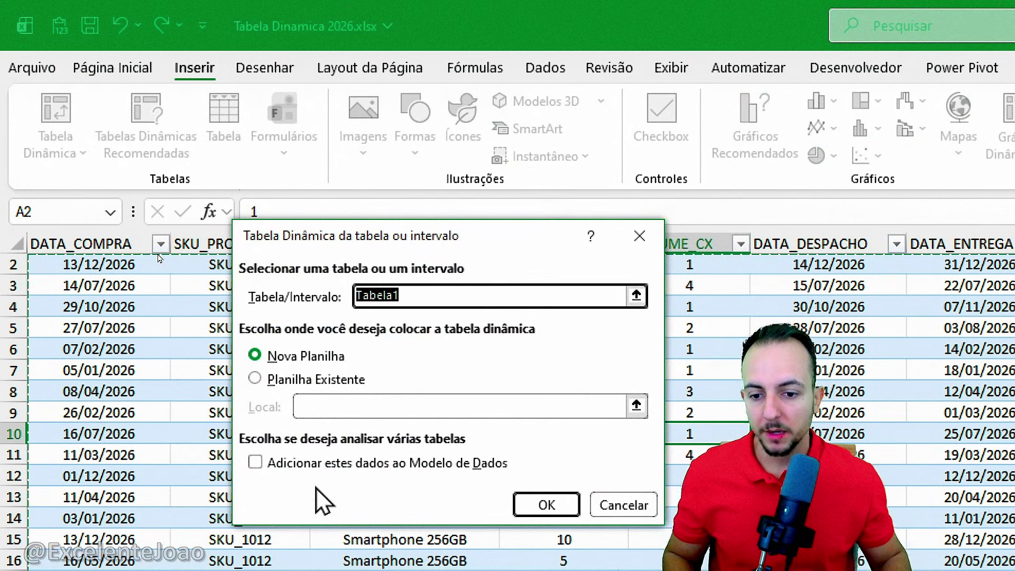
{"action": "scroll", "coordinate": [189, 376], "scroll_direction": "up", "scroll_amount": 1}
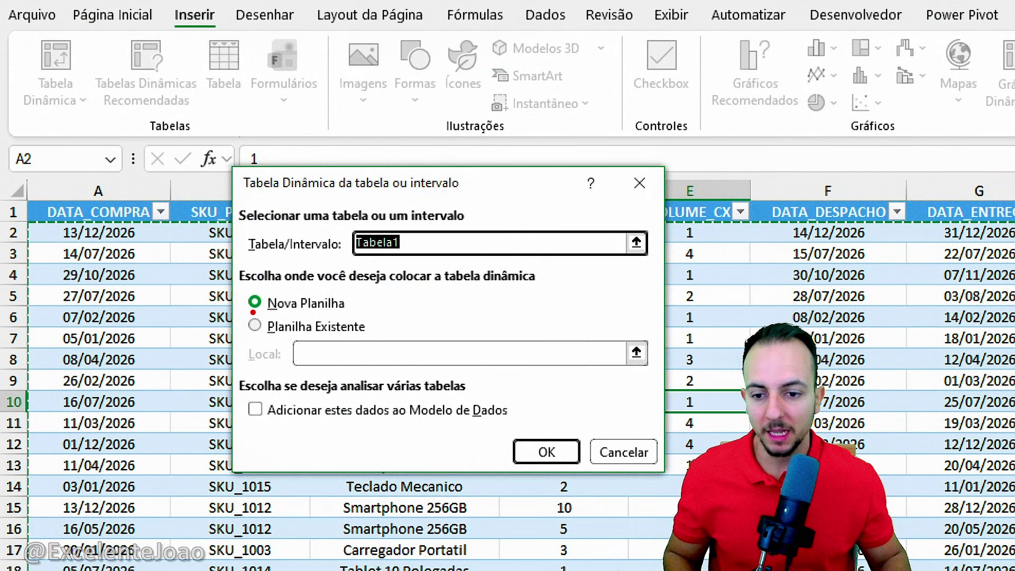
{"action": "left_click_drag", "start_coordinate": [253, 312], "coordinate": [370, 315]}
{"action": "left_click_drag", "start_coordinate": [434, 274], "coordinate": [344, 304]}
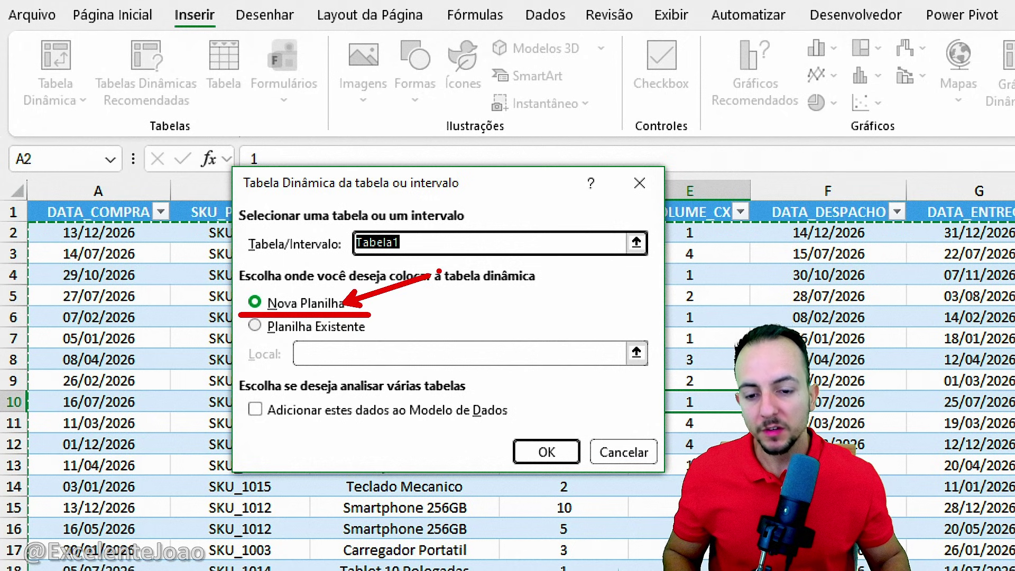
{"action": "key", "text": "Escape"}
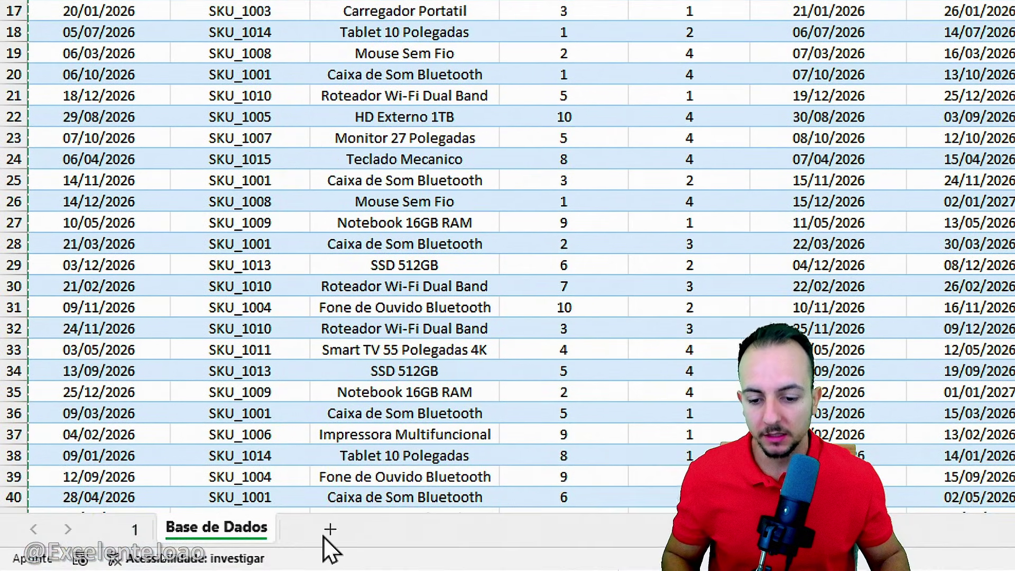
{"action": "left_click_drag", "start_coordinate": [273, 500], "coordinate": [396, 542]}
{"action": "left_click_drag", "start_coordinate": [402, 492], "coordinate": [472, 454]}
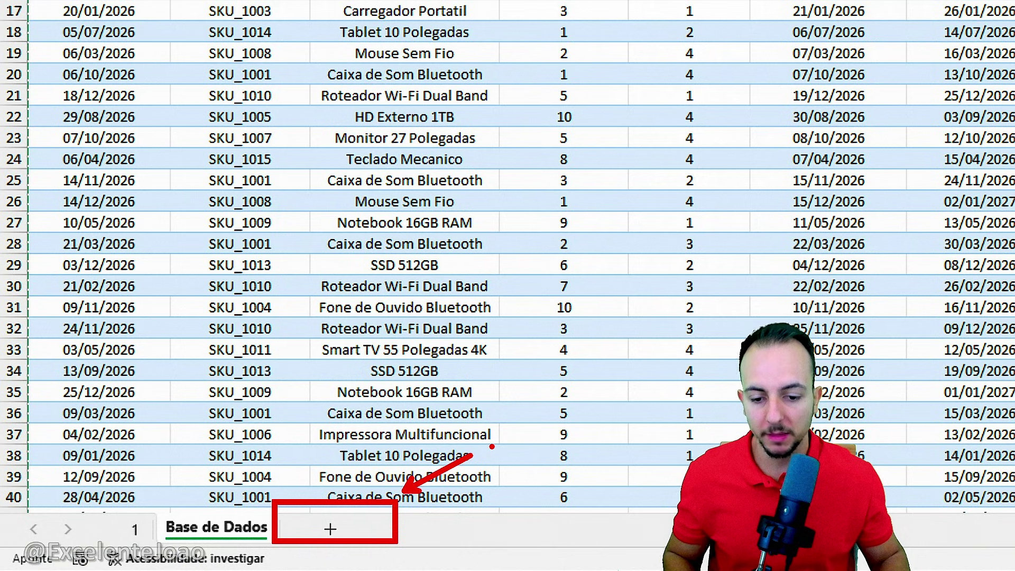
{"action": "key", "text": "Escape"}
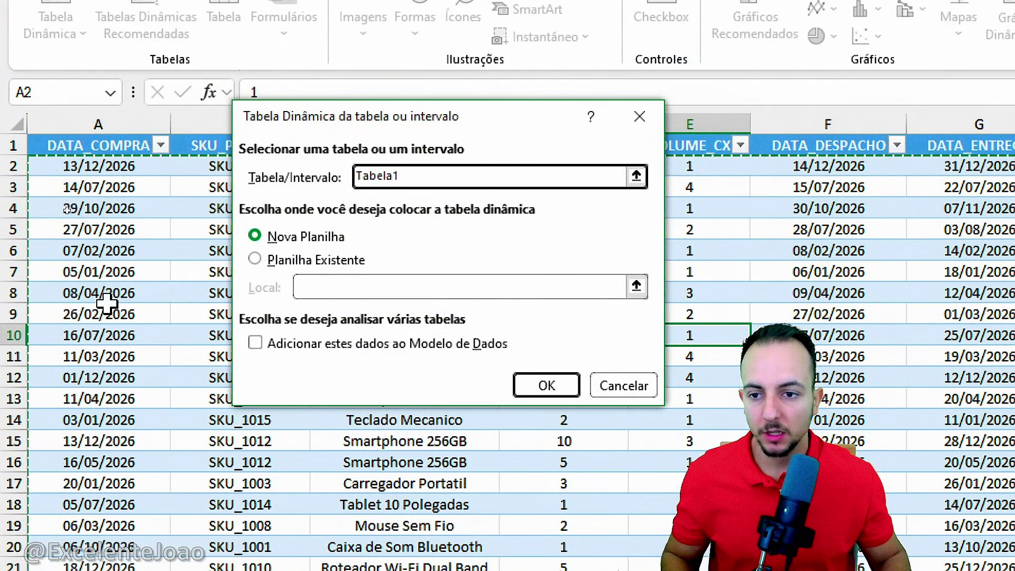
Step: Choose Nova Planilha as the pivot table's destination and create the pivot table
{"action": "left_click", "coordinate": [280, 261]}
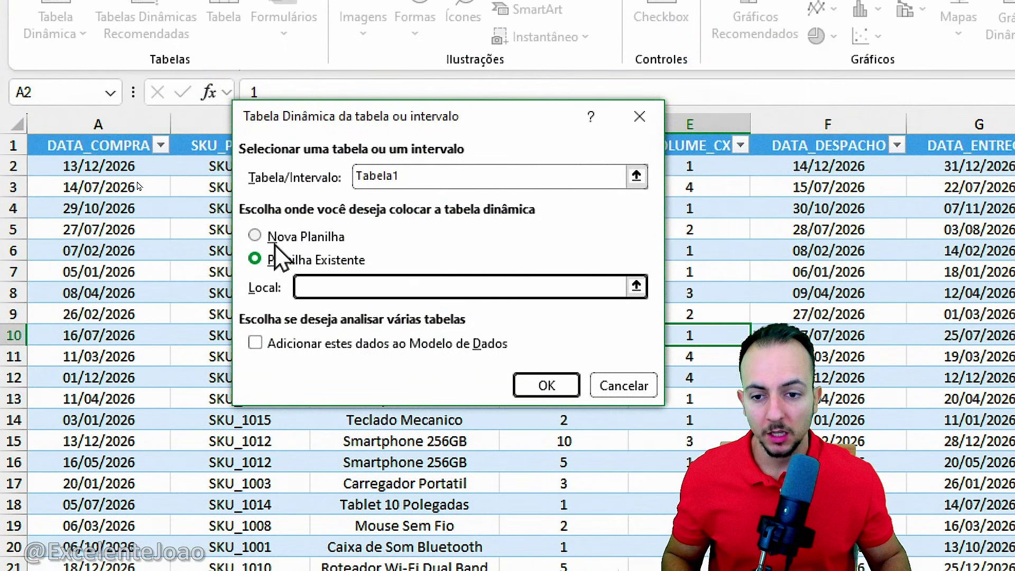
{"action": "left_click", "coordinate": [273, 241]}
{"action": "key", "text": "ctrl+2"}
{"action": "left_click_drag", "start_coordinate": [243, 252], "coordinate": [410, 252]}
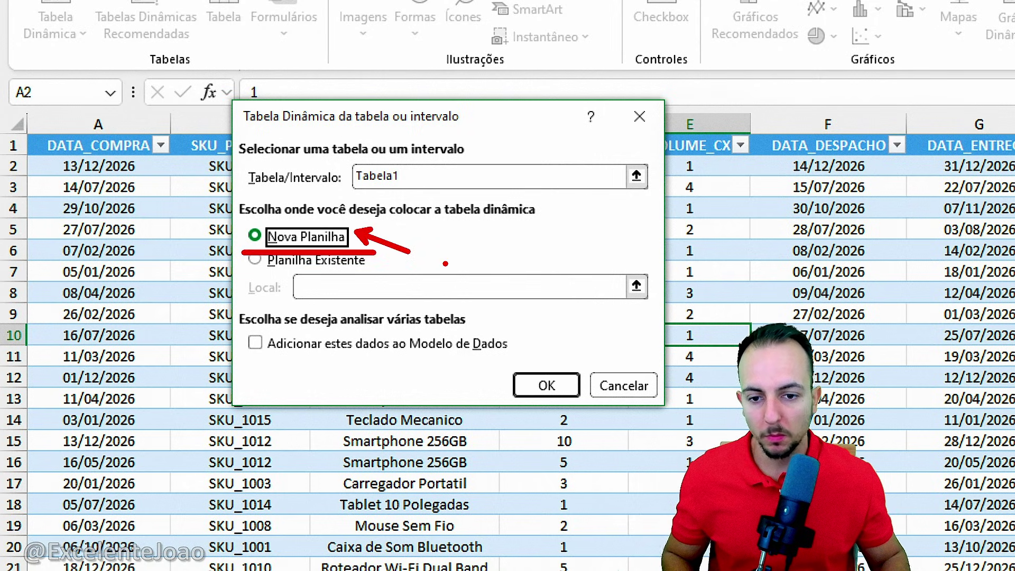
{"action": "key", "text": "Escape"}
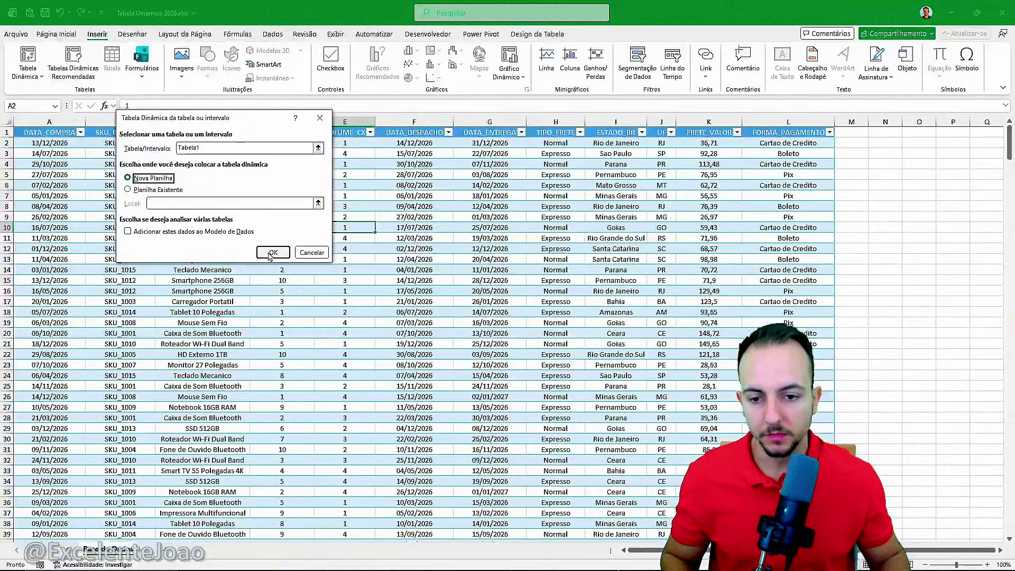
{"action": "left_click", "coordinate": [542, 387]}
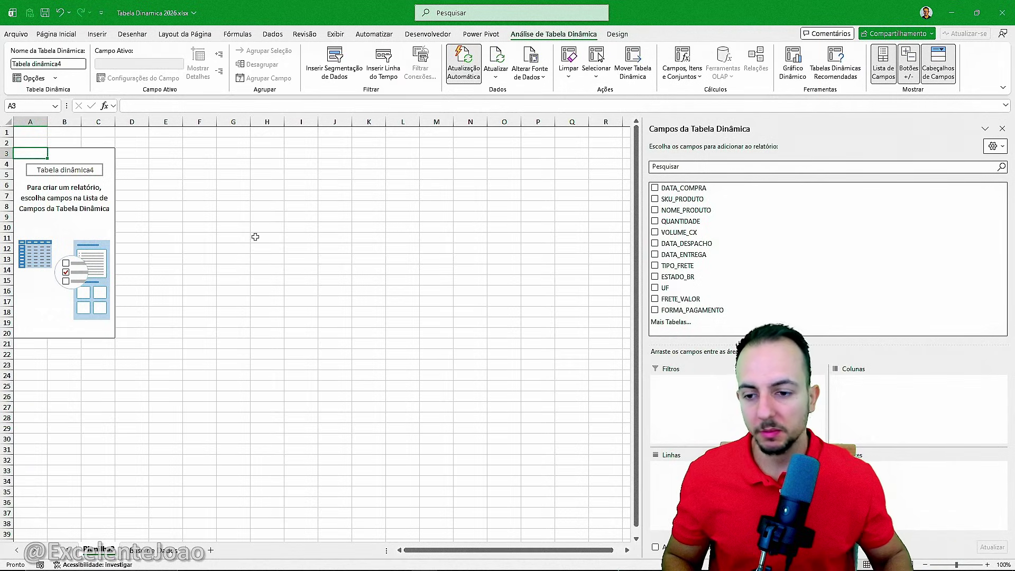
Step: Examine the newly added worksheet and the empty pivot table report area on it
{"action": "key", "text": "ctrl+2"}
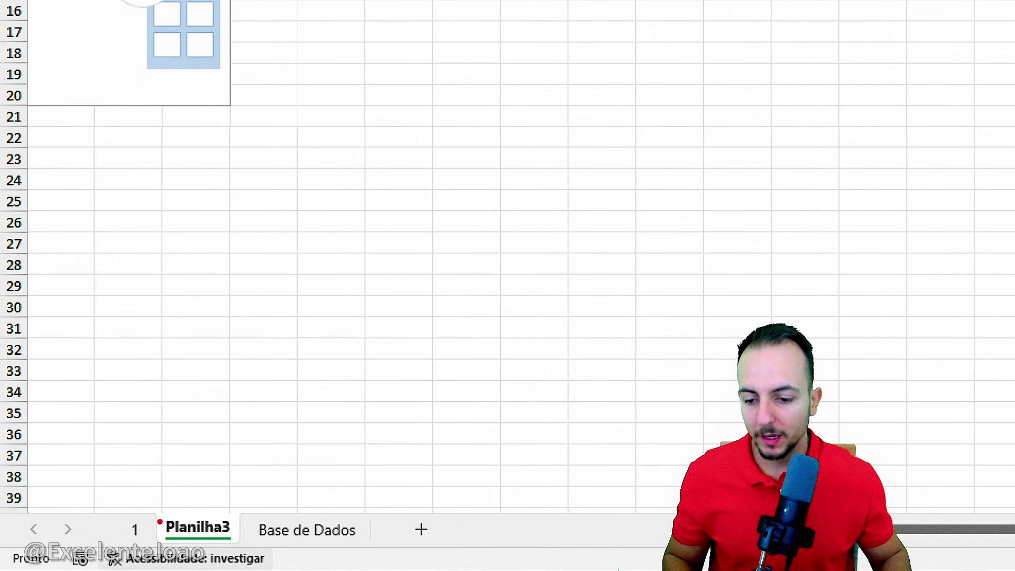
{"action": "left_click_drag", "start_coordinate": [73, 540], "coordinate": [124, 558]}
{"action": "left_click_drag", "start_coordinate": [251, 500], "coordinate": [326, 462]}
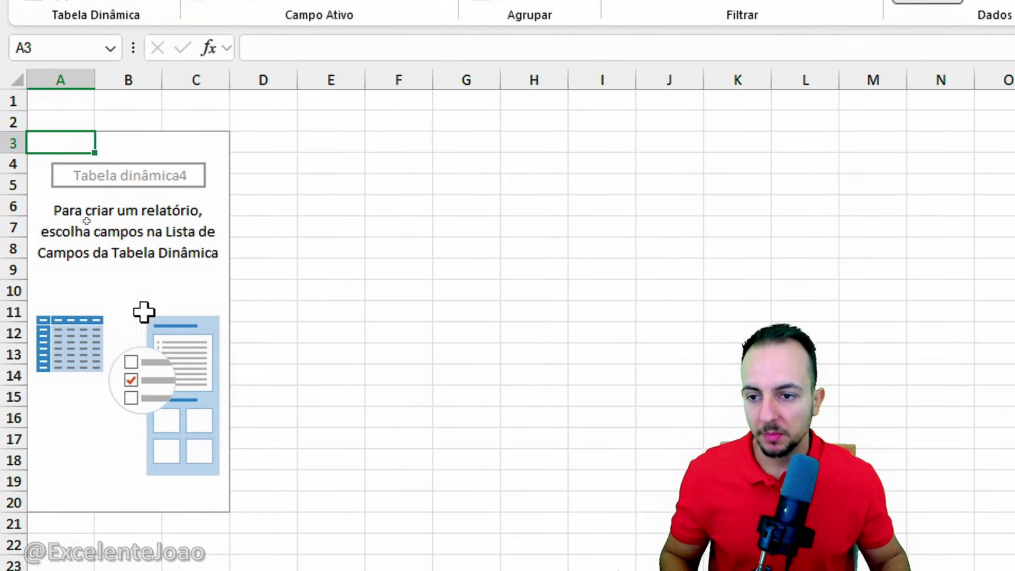
{"action": "mouse_move", "coordinate": [12, 126]}
{"action": "left_mouse_down"}
{"action": "mouse_move", "coordinate": [86, 182]}
{"action": "mouse_move", "coordinate": [249, 530]}
{"action": "left_mouse_up"}
{"action": "left_click_drag", "start_coordinate": [290, 448], "coordinate": [385, 494]}
{"action": "key", "text": "Escape"}
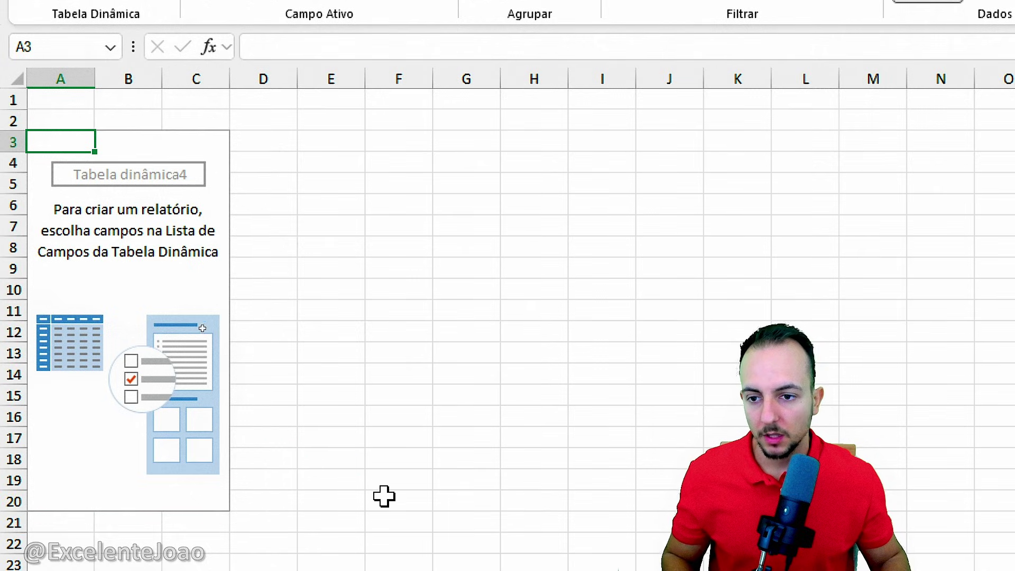
{"action": "mouse_move", "coordinate": [219, 156]}
{"action": "left_mouse_down"}
{"action": "mouse_move", "coordinate": [256, 249]}
{"action": "mouse_move", "coordinate": [212, 481]}
{"action": "left_mouse_up"}
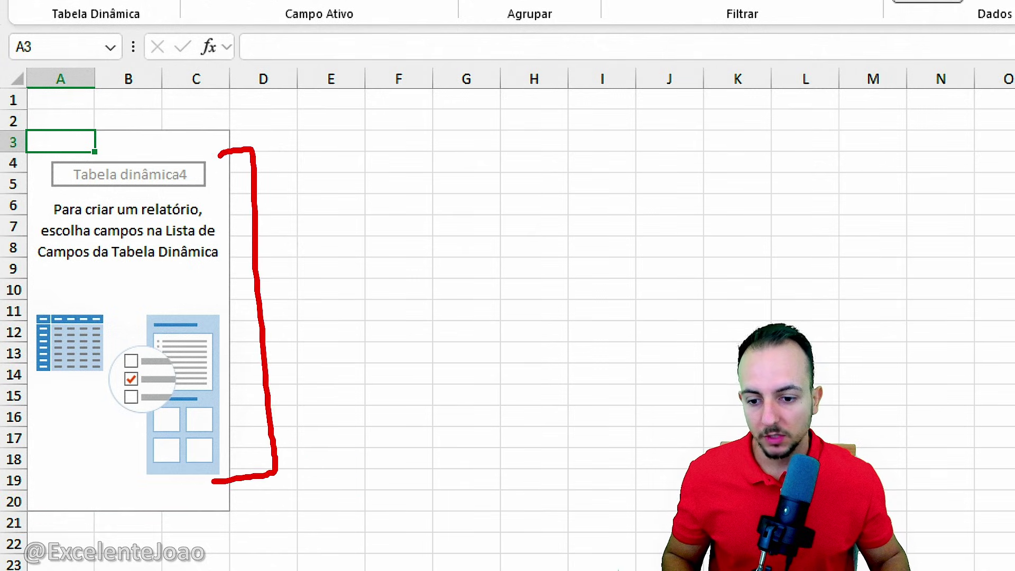
{"action": "key", "text": "Escape"}
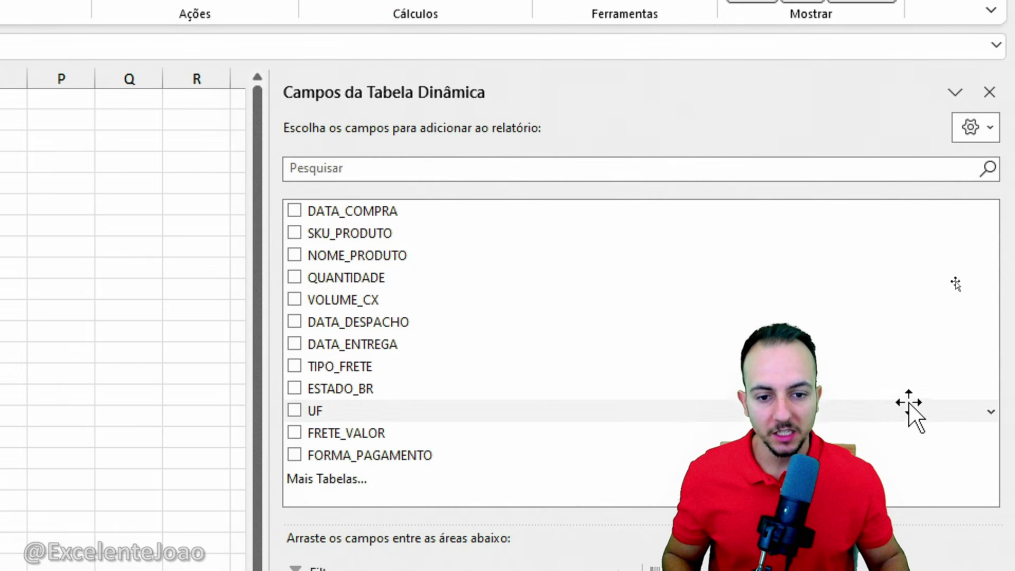
Step: Widen the Campos da Tabela Dinâmica pane and review the source fields it lists
{"action": "left_click_drag", "start_coordinate": [275, 298], "coordinate": [182, 299]}
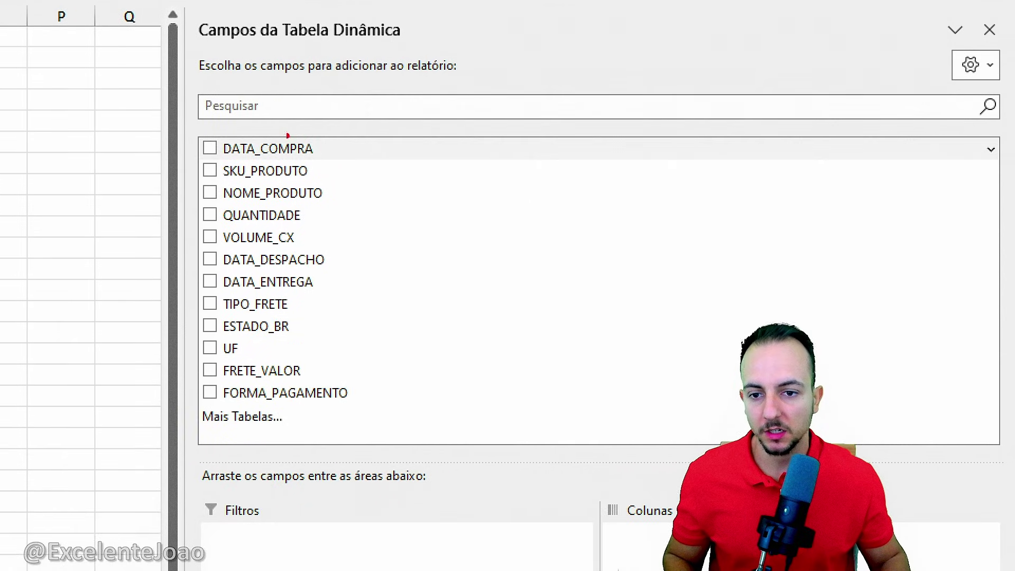
{"action": "mouse_move", "coordinate": [190, 129]}
{"action": "left_mouse_down"}
{"action": "mouse_move", "coordinate": [374, 324]}
{"action": "mouse_move", "coordinate": [367, 415]}
{"action": "left_mouse_up"}
{"action": "left_click_drag", "start_coordinate": [394, 321], "coordinate": [456, 350]}
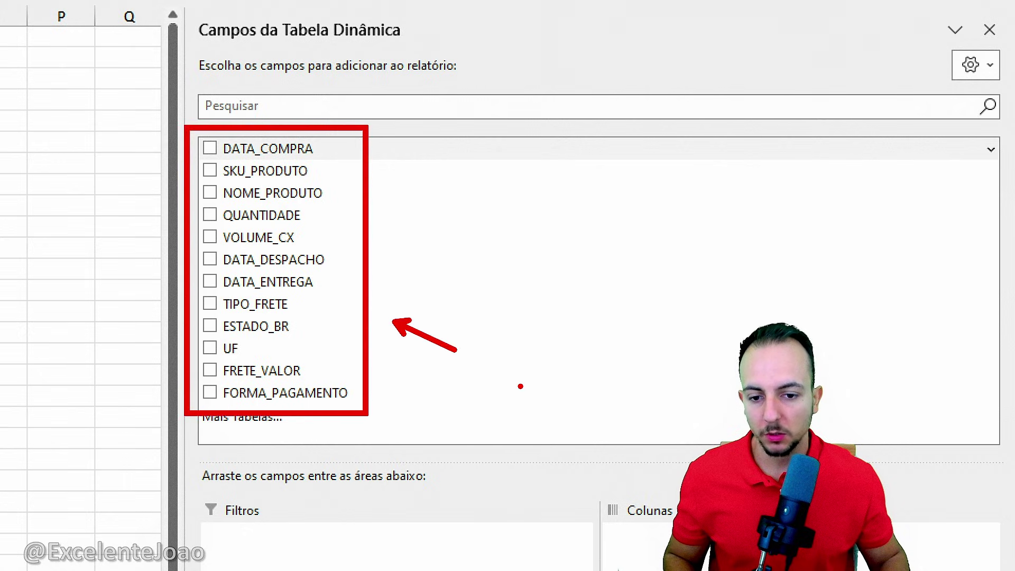
{"action": "key", "text": "Escape"}
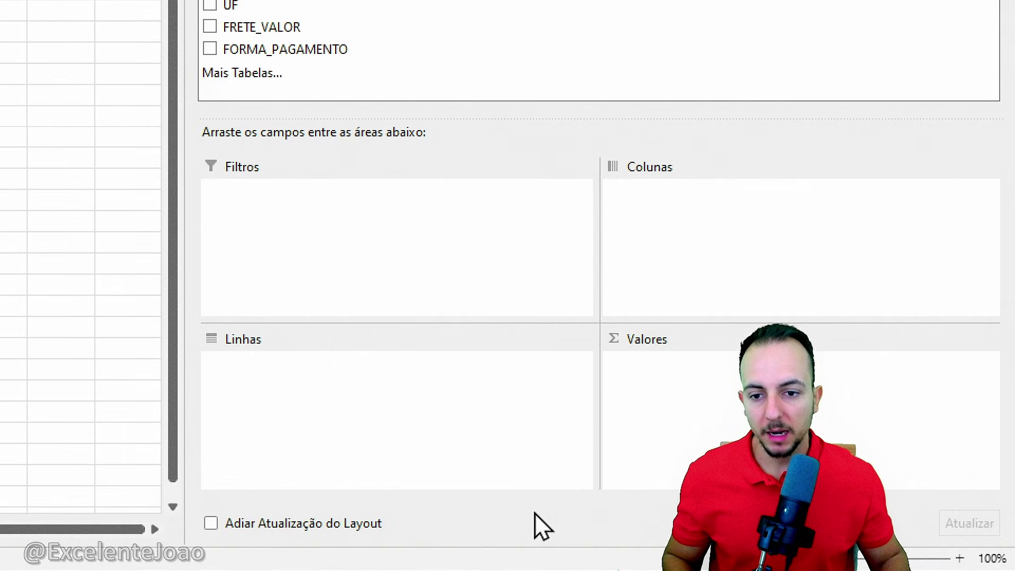
Step: Examine the four pivot table areas that fields can be placed in: Filtros, Linhas, Colunas and Valores
{"action": "key", "text": "ctrl+2"}
{"action": "left_click_drag", "start_coordinate": [285, 148], "coordinate": [325, 212]}
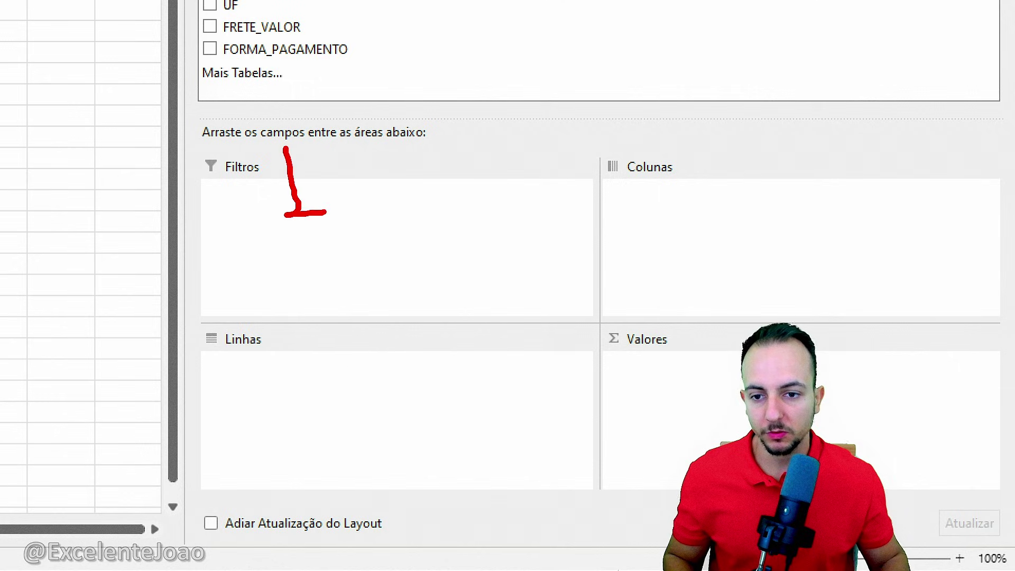
{"action": "mouse_move", "coordinate": [319, 321]}
{"action": "left_mouse_down"}
{"action": "mouse_move", "coordinate": [329, 354]}
{"action": "mouse_move", "coordinate": [410, 370]}
{"action": "left_mouse_up"}
{"action": "left_click_drag", "start_coordinate": [540, 184], "coordinate": [534, 244]}
{"action": "mouse_move", "coordinate": [567, 290]}
{"action": "left_mouse_down"}
{"action": "mouse_move", "coordinate": [584, 324]}
{"action": "mouse_move", "coordinate": [574, 396]}
{"action": "left_mouse_up"}
{"action": "key", "text": "Escape"}
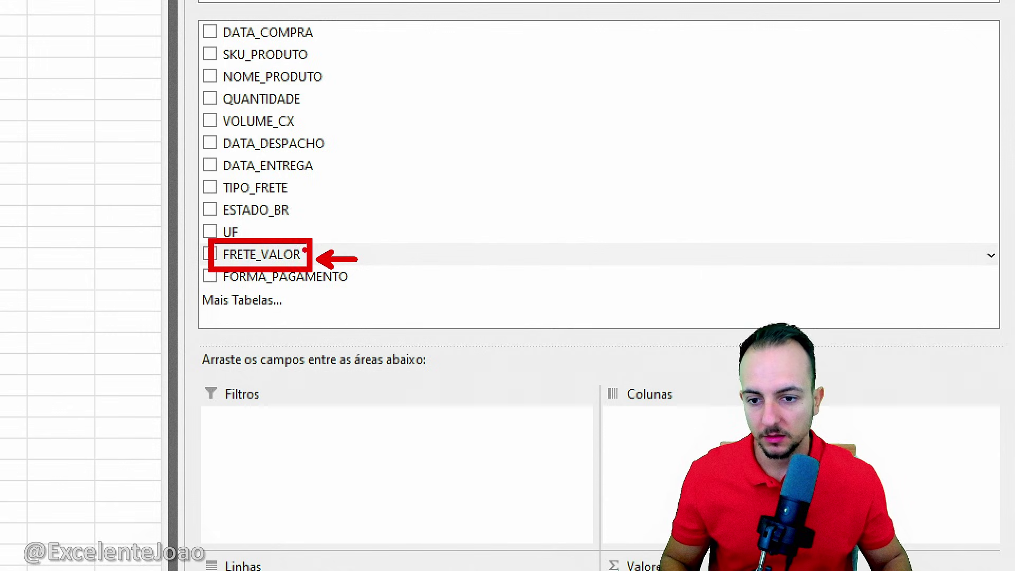
Step: Add the FRETE_VALOR field to the Valores area of the pivot table as a sum
{"action": "mouse_move", "coordinate": [277, 256]}
{"action": "left_mouse_down"}
{"action": "mouse_move", "coordinate": [386, 222]}
{"action": "mouse_move", "coordinate": [382, 290]}
{"action": "mouse_move", "coordinate": [402, 256]}
{"action": "mouse_move", "coordinate": [886, 463]}
{"action": "mouse_move", "coordinate": [894, 570]}
{"action": "left_mouse_up"}
{"action": "left_click_drag", "start_coordinate": [881, 505], "coordinate": [693, 389]}
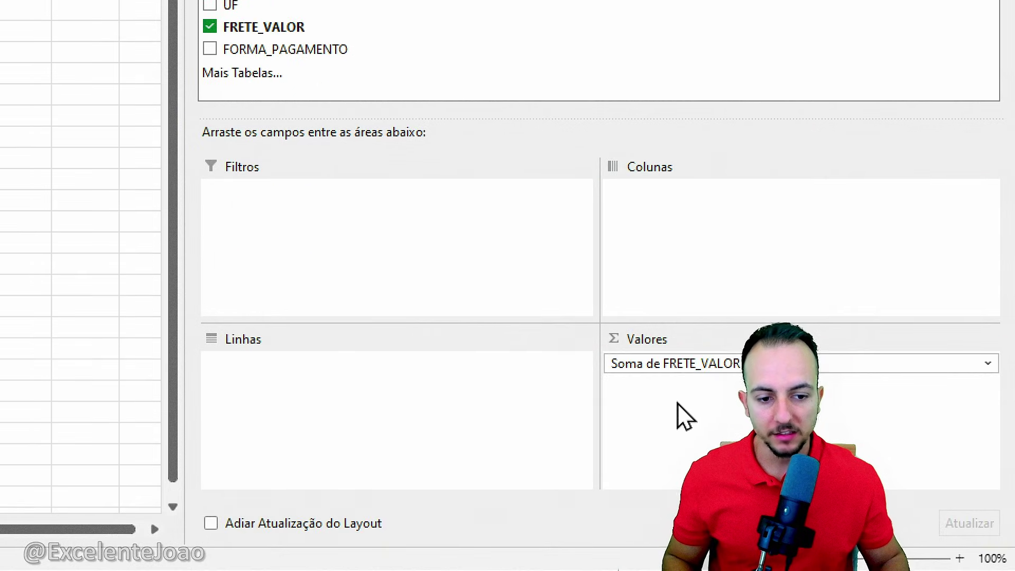
{"action": "left_click_drag", "start_coordinate": [594, 343], "coordinate": [648, 383]}
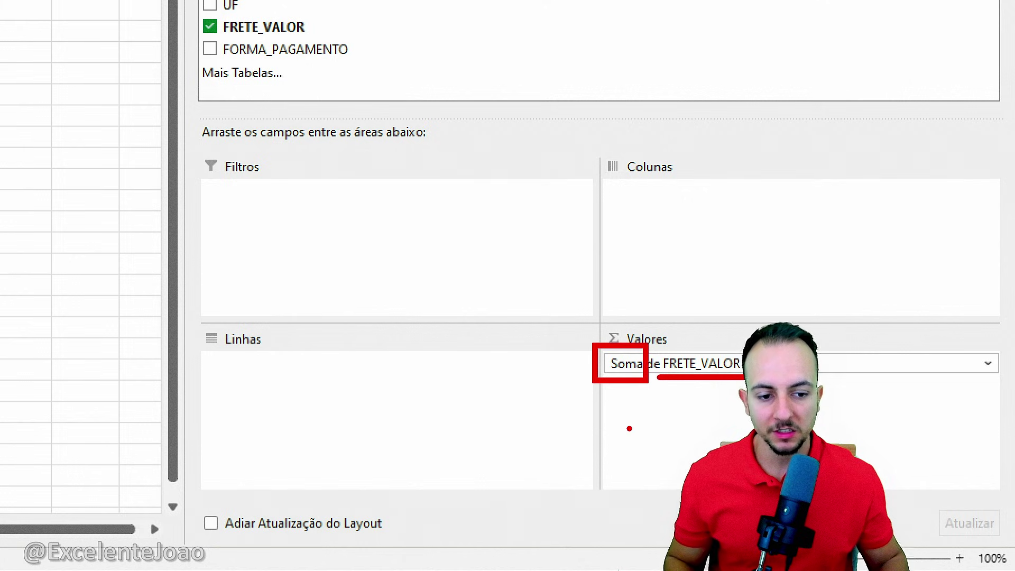
{"action": "key", "text": "Escape"}
Step: Examine the summed freight amount in the pivot table and consider whether it needs R$ currency formatting
{"action": "key", "text": "ctrl+2"}
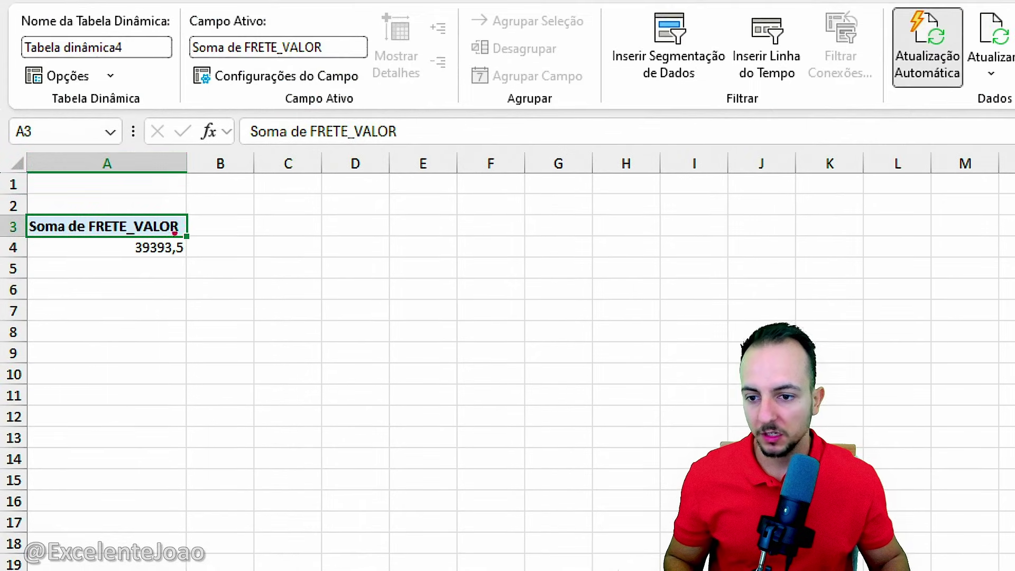
{"action": "mouse_move", "coordinate": [174, 233]}
{"action": "left_mouse_down"}
{"action": "mouse_move", "coordinate": [208, 281]}
{"action": "mouse_move", "coordinate": [120, 212]}
{"action": "left_mouse_up"}
{"action": "left_click_drag", "start_coordinate": [213, 290], "coordinate": [246, 344]}
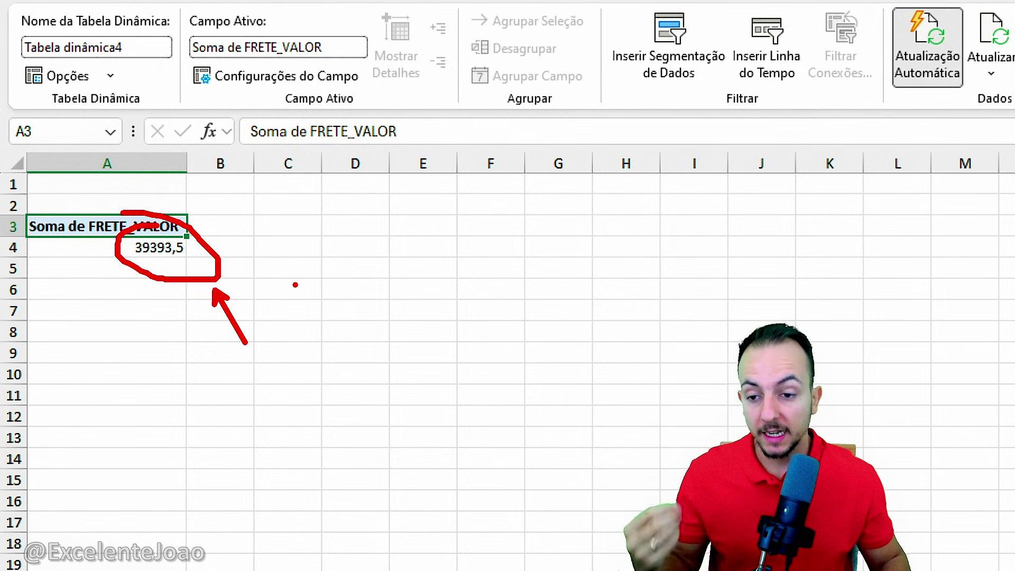
{"action": "left_click_drag", "start_coordinate": [276, 291], "coordinate": [274, 353]}
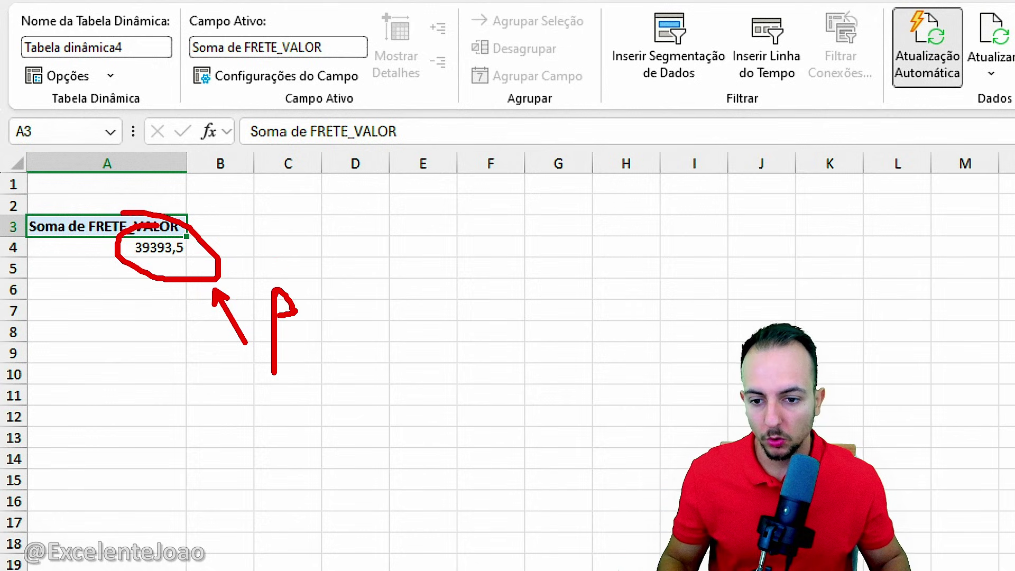
{"action": "left_click_drag", "start_coordinate": [276, 317], "coordinate": [319, 373]}
{"action": "left_click_drag", "start_coordinate": [389, 301], "coordinate": [329, 362]}
{"action": "left_click_drag", "start_coordinate": [359, 275], "coordinate": [357, 396]}
{"action": "left_click_drag", "start_coordinate": [257, 411], "coordinate": [398, 414]}
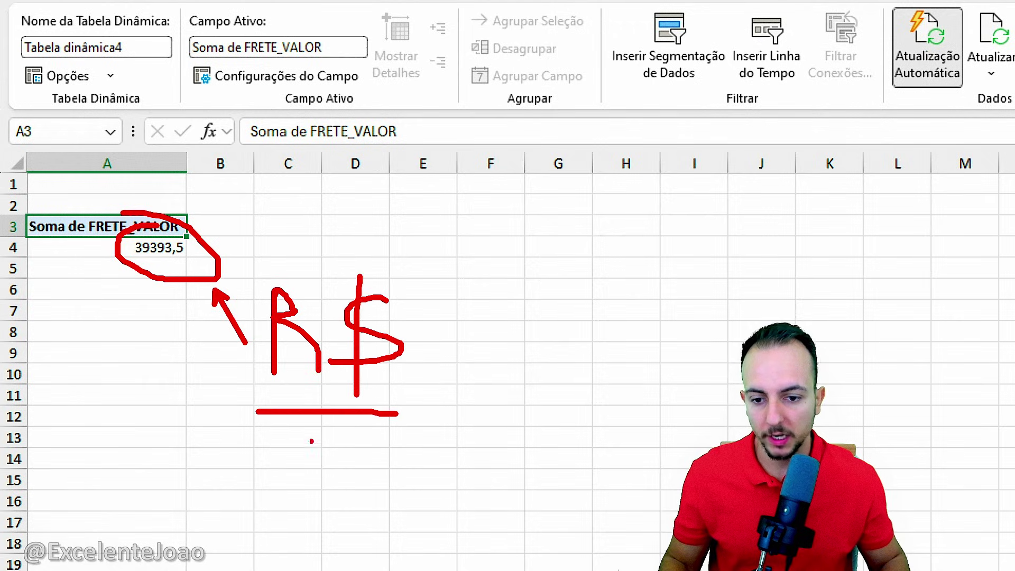
{"action": "key", "text": "Escape"}
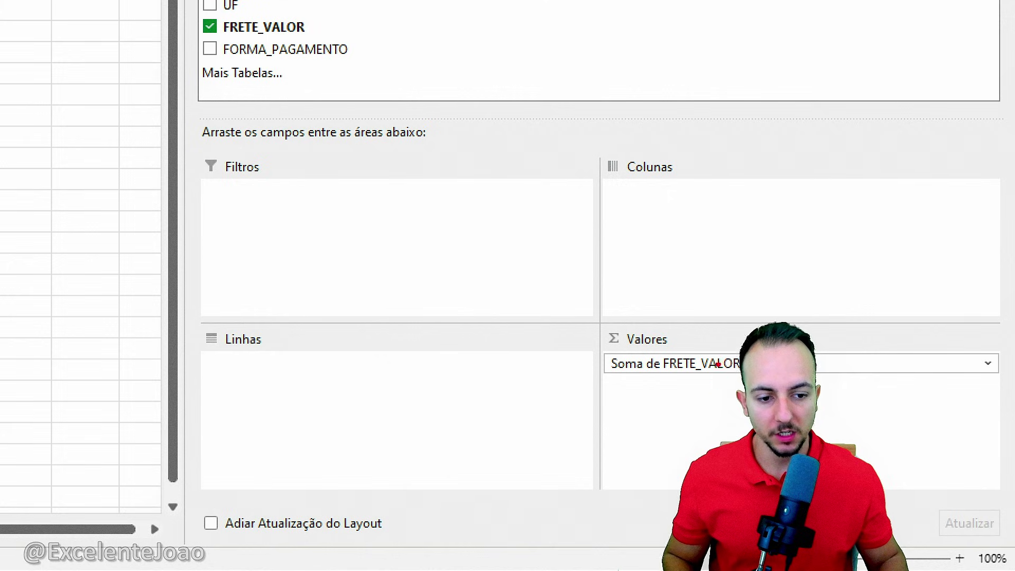
Step: Open the number format settings for the Soma de FRETE_VALOR value field
{"action": "mouse_move", "coordinate": [703, 320]}
{"action": "left_mouse_down"}
{"action": "mouse_move", "coordinate": [581, 376]}
{"action": "mouse_move", "coordinate": [642, 305]}
{"action": "left_mouse_up"}
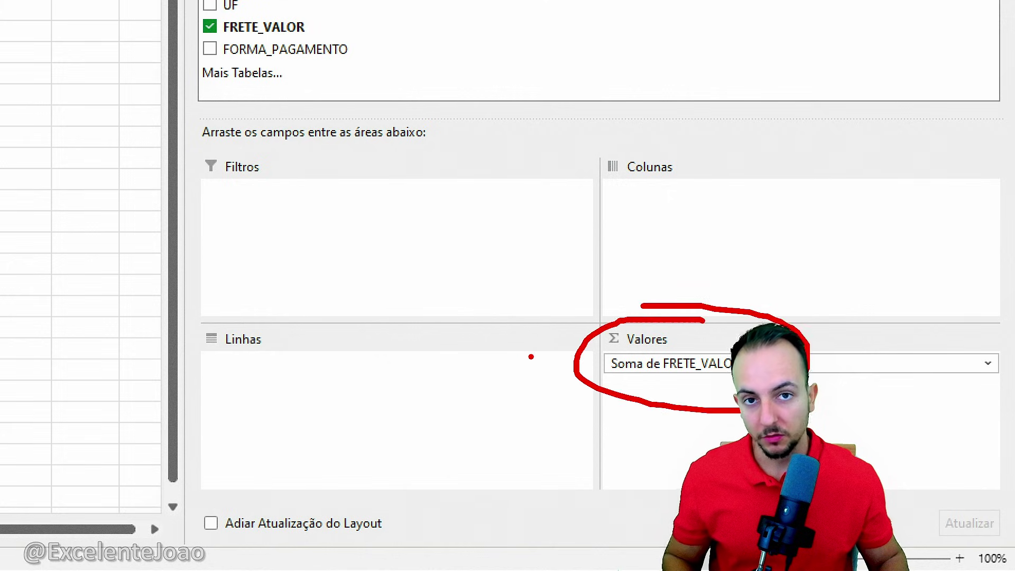
{"action": "key", "text": "Escape"}
{"action": "left_click", "coordinate": [665, 370]}
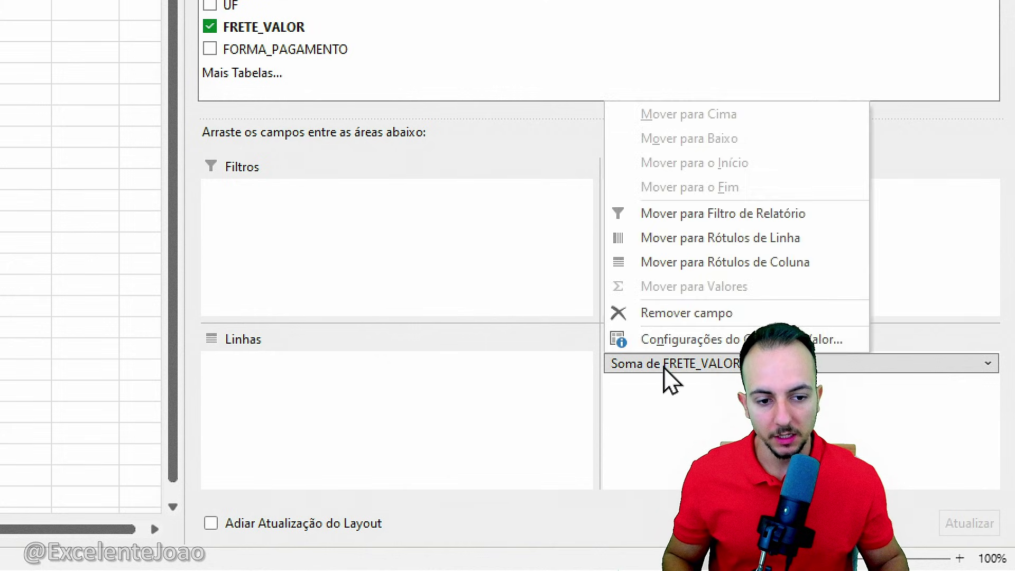
{"action": "left_click", "coordinate": [703, 344]}
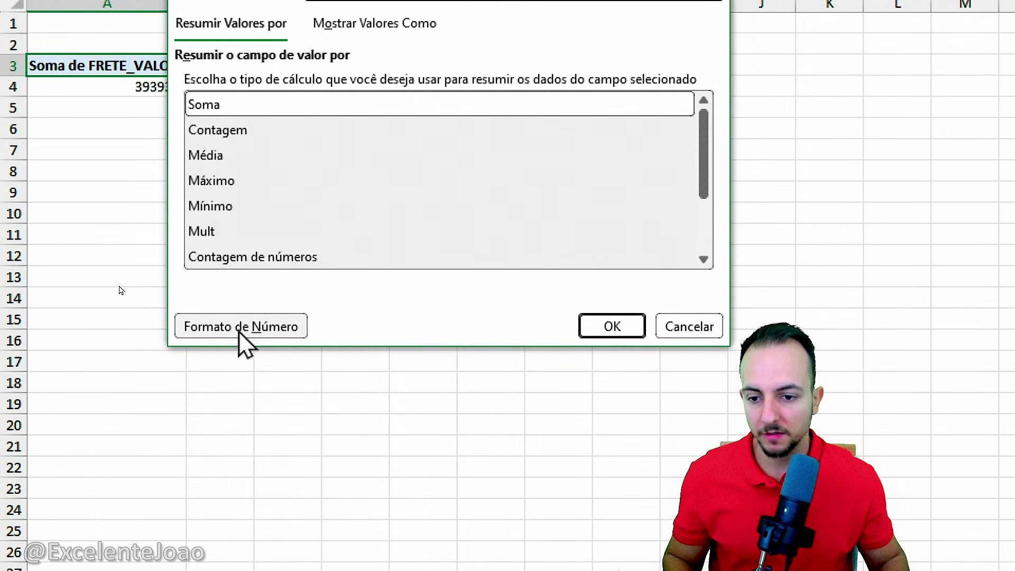
{"action": "left_click_drag", "start_coordinate": [164, 305], "coordinate": [406, 388]}
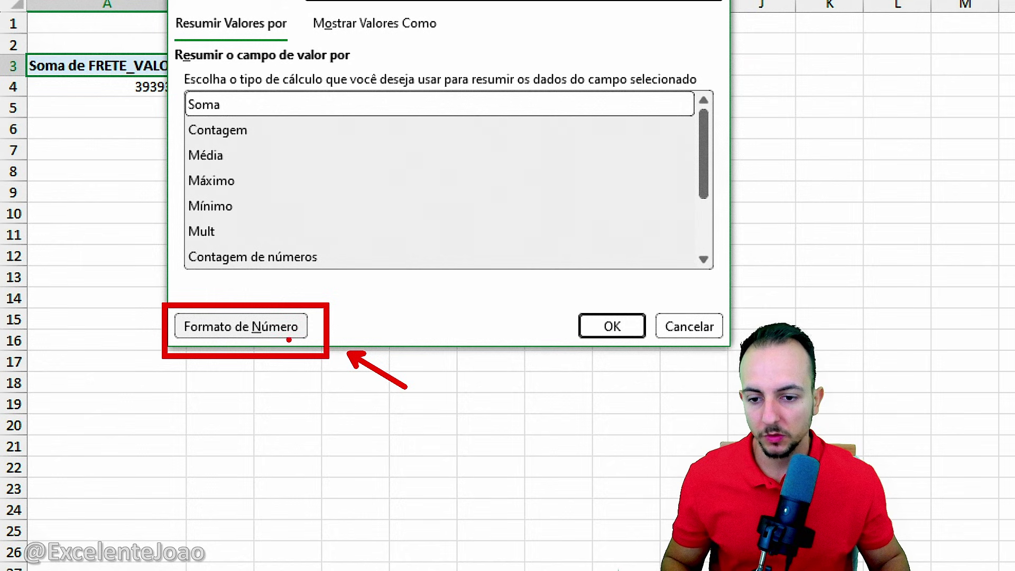
{"action": "left_click", "coordinate": [290, 334]}
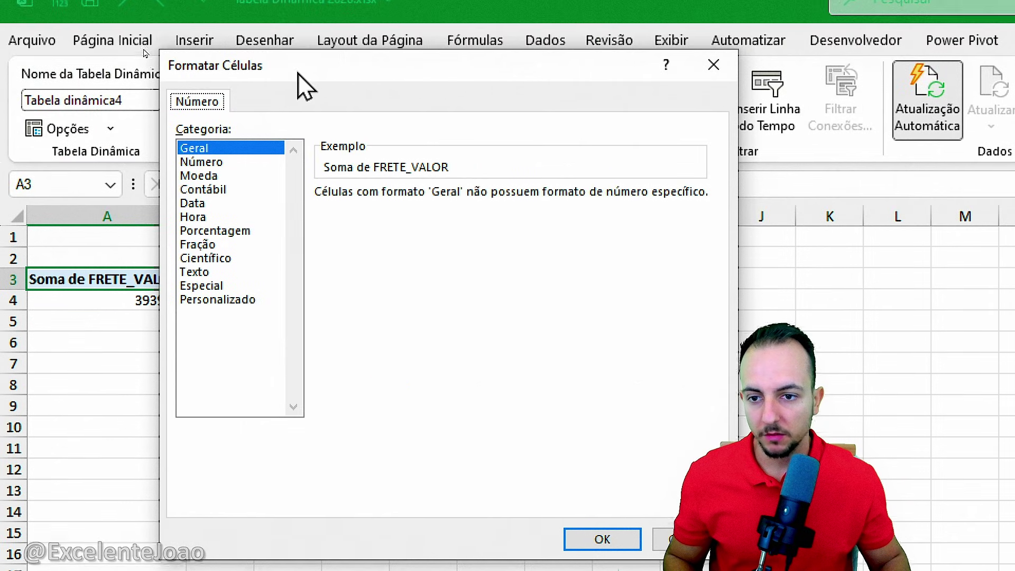
Step: Compare the Moeda and Contábil formats, and apply Moeda with 2 decimal places and the R$ symbol to the summed freight value
{"action": "left_click", "coordinate": [206, 179]}
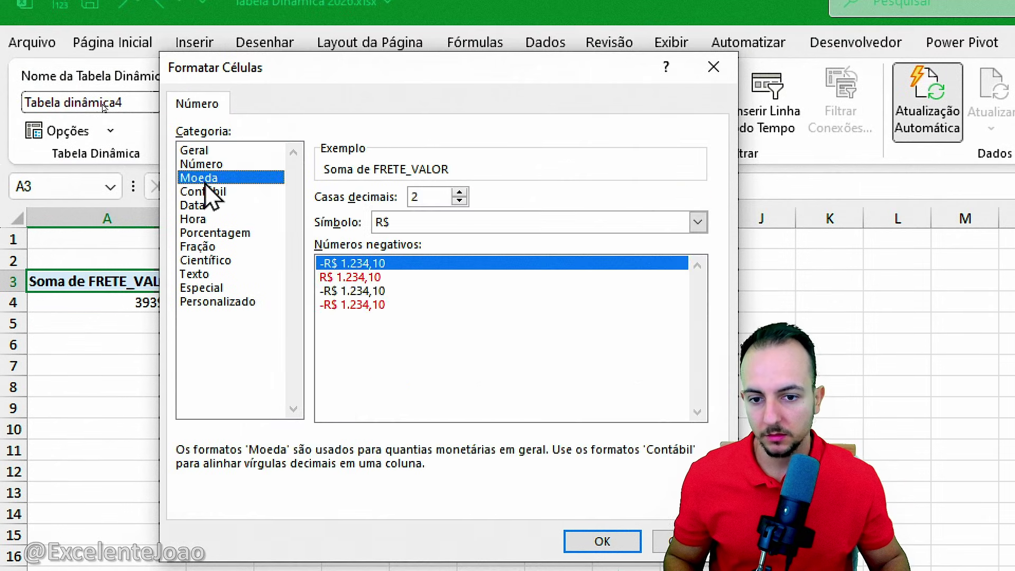
{"action": "left_click", "coordinate": [221, 193]}
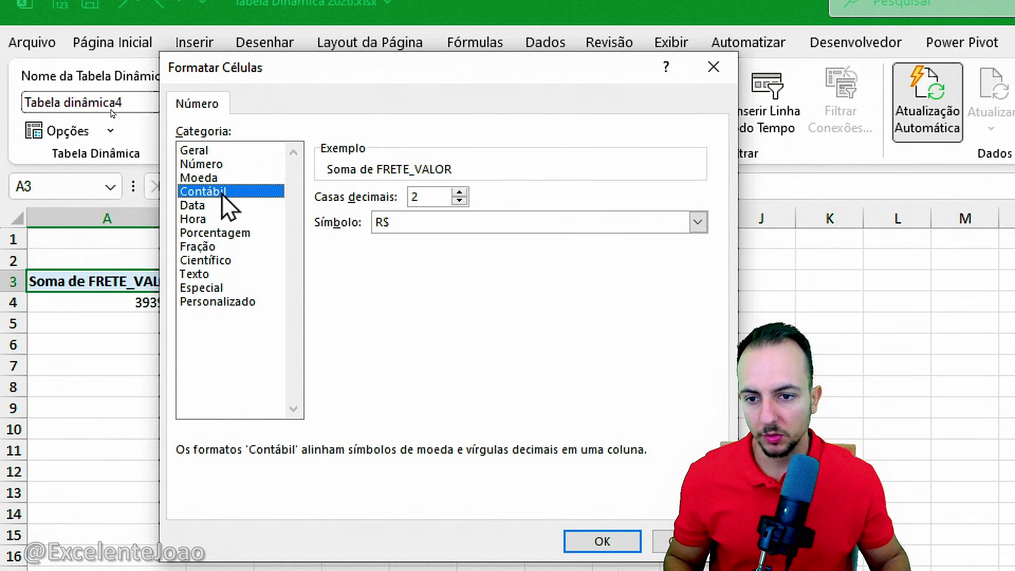
{"action": "left_click", "coordinate": [217, 180]}
{"action": "left_click", "coordinate": [217, 191]}
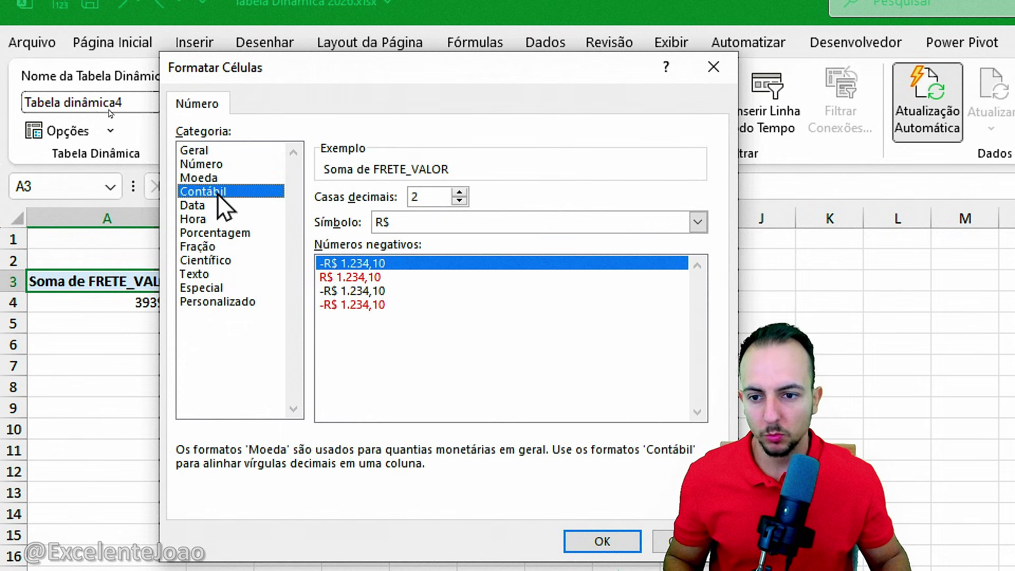
{"action": "left_click", "coordinate": [218, 180]}
{"action": "left_click", "coordinate": [223, 191]}
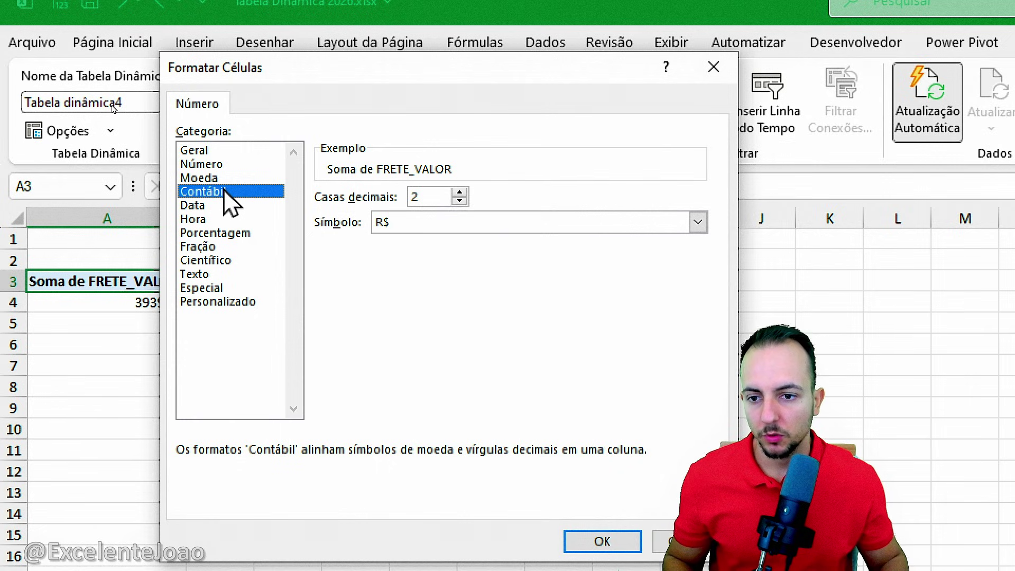
{"action": "key", "text": "Up"}
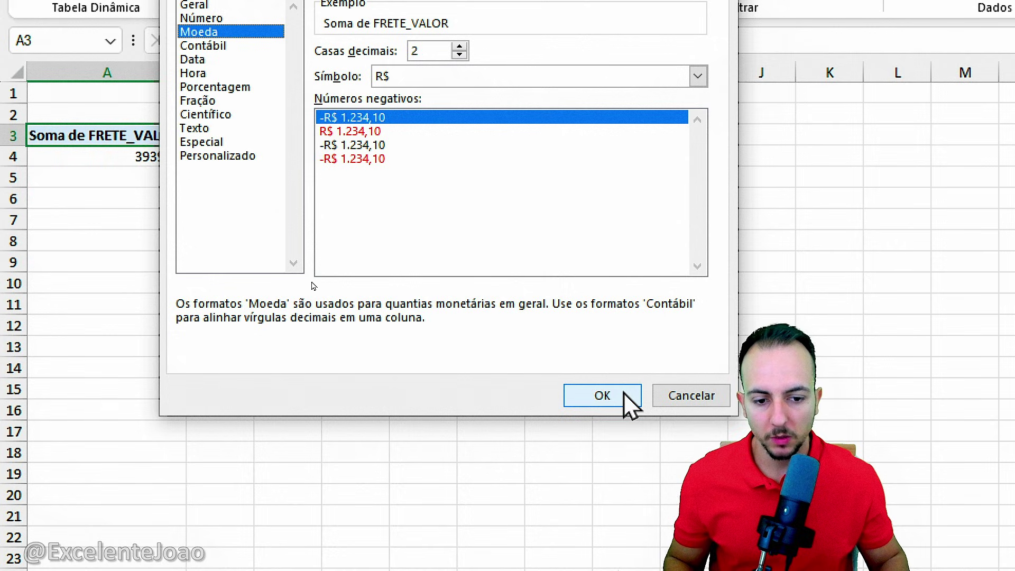
{"action": "left_click", "coordinate": [619, 546]}
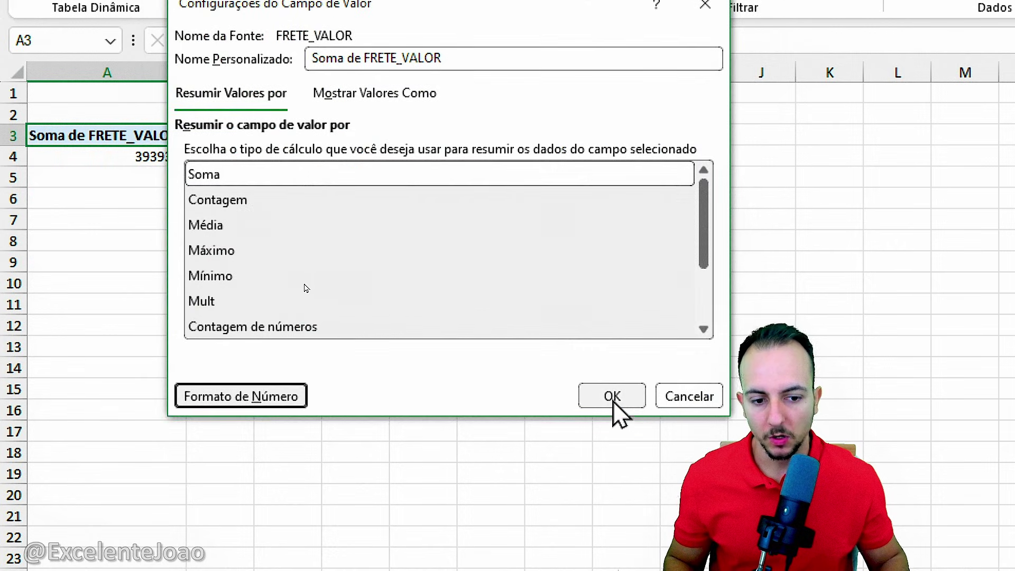
{"action": "left_click", "coordinate": [614, 402]}
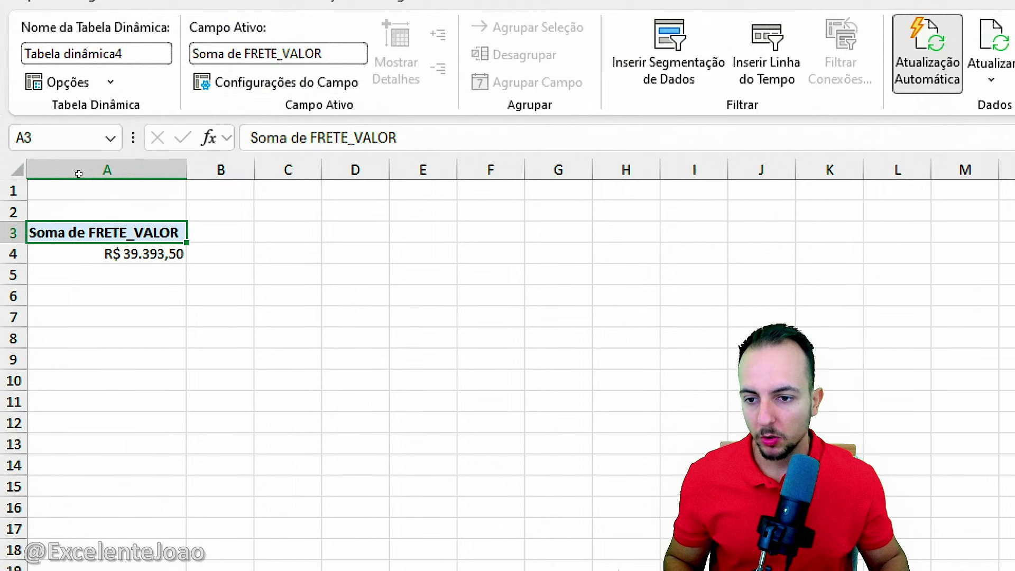
{"action": "left_click_drag", "start_coordinate": [95, 267], "coordinate": [159, 275]}
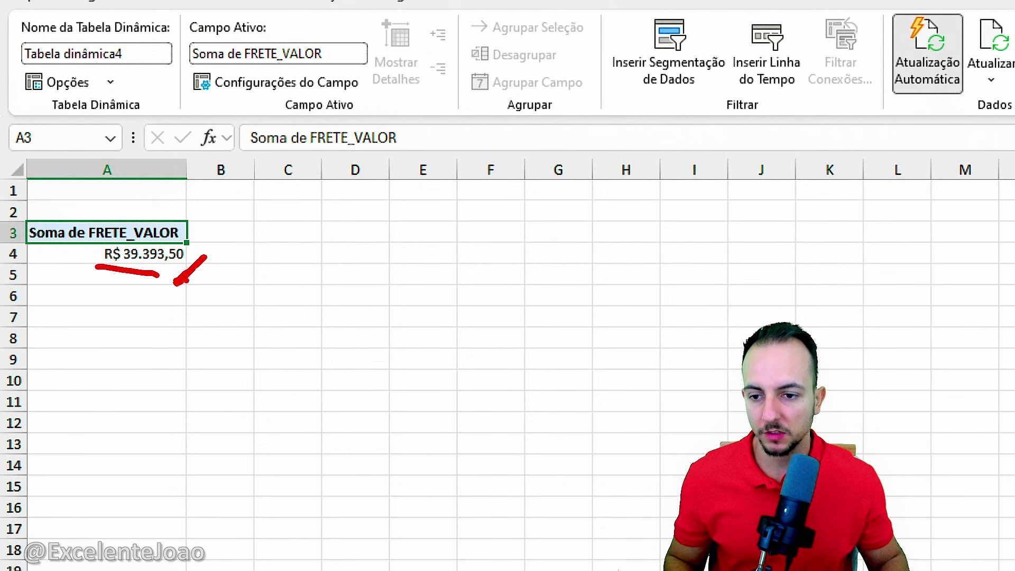
{"action": "key", "text": "Escape"}
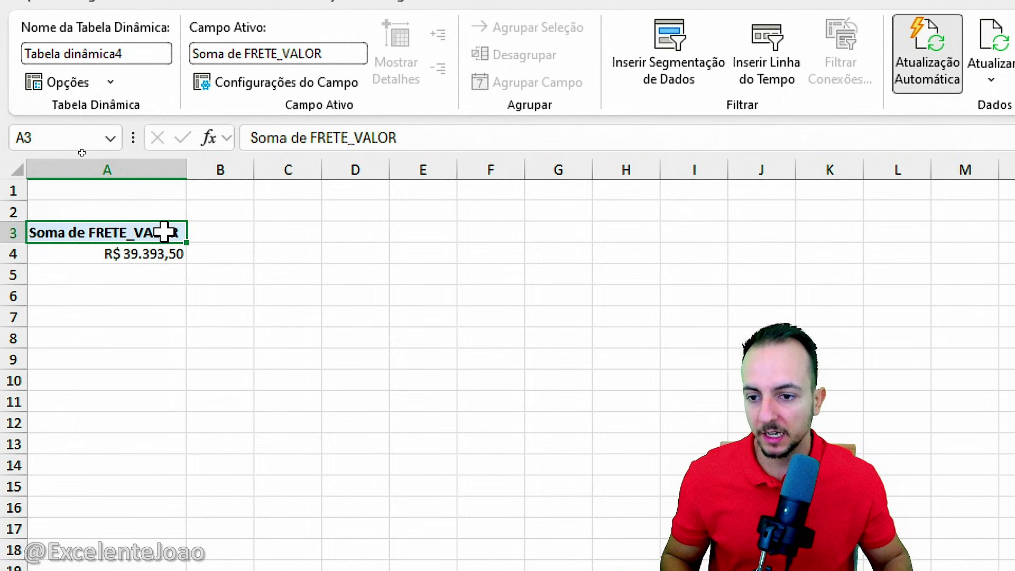
Step: Copy the freight sum pivot table in A3:A4 and paste a second copy at C3
{"action": "left_click_drag", "start_coordinate": [164, 230], "coordinate": [172, 256]}
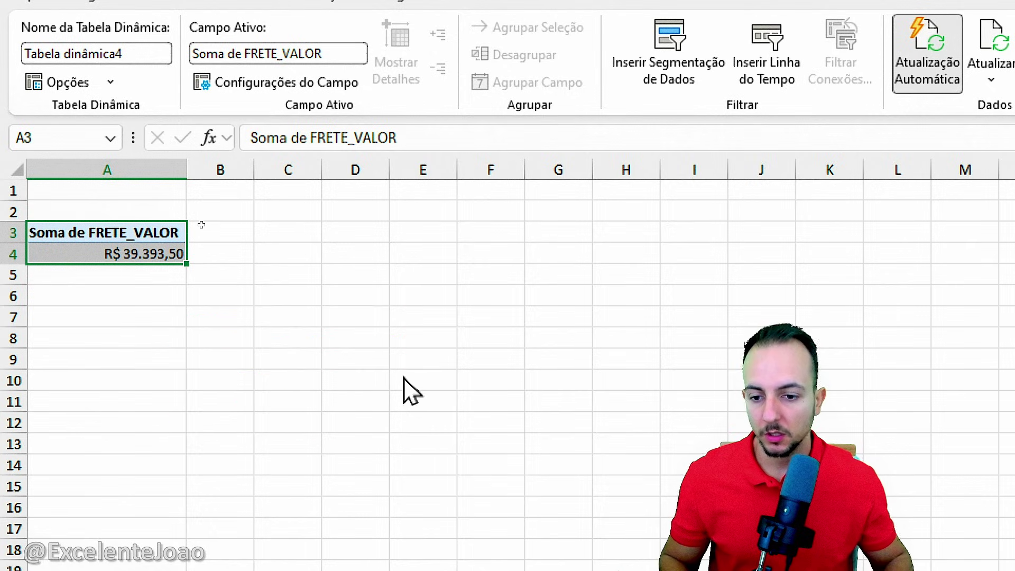
{"action": "key", "text": "ctrl+c"}
{"action": "left_click", "coordinate": [293, 232]}
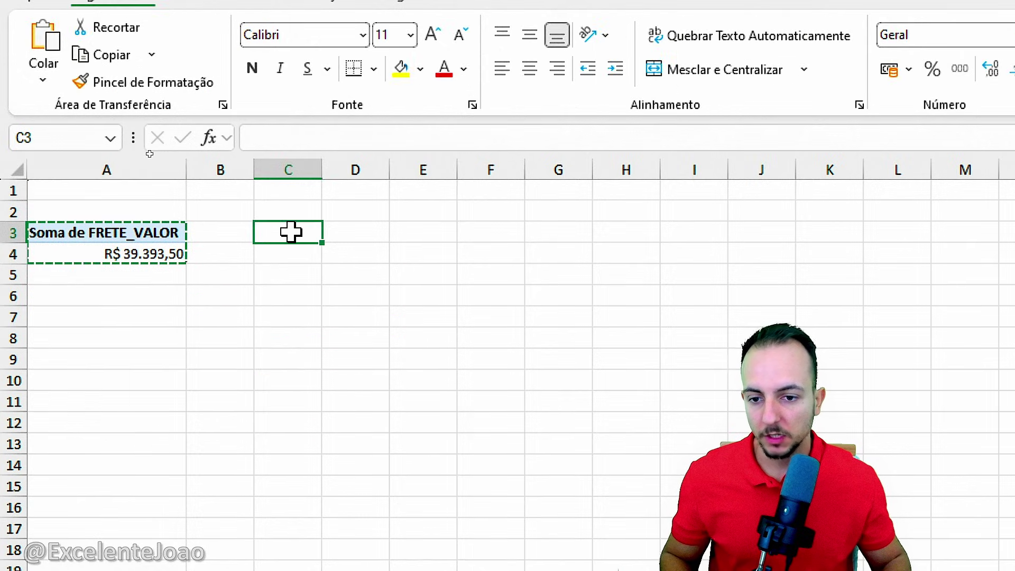
{"action": "key", "text": "ctrl+v"}
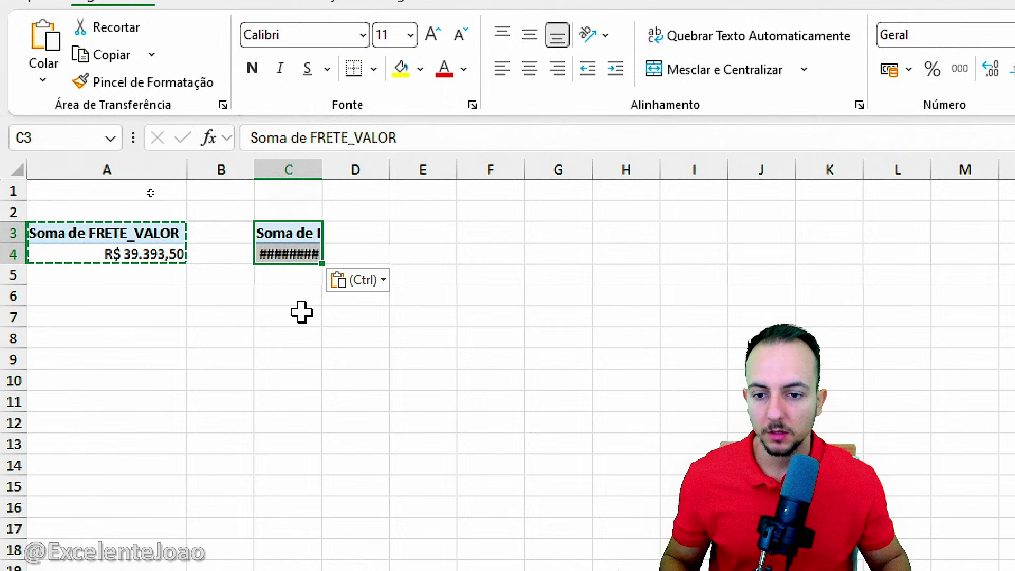
{"action": "left_click", "coordinate": [300, 233]}
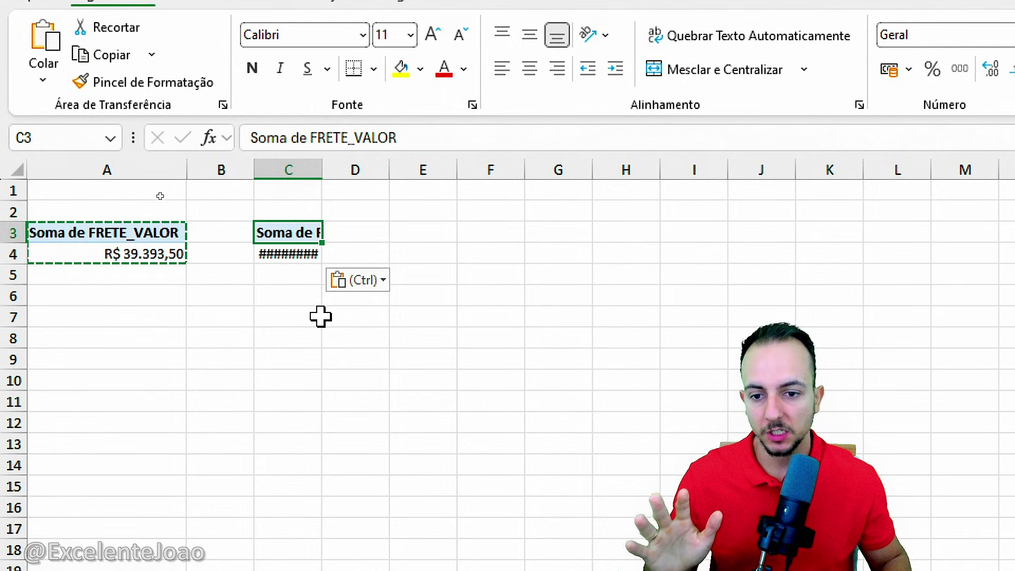
{"action": "left_click", "coordinate": [351, 352]}
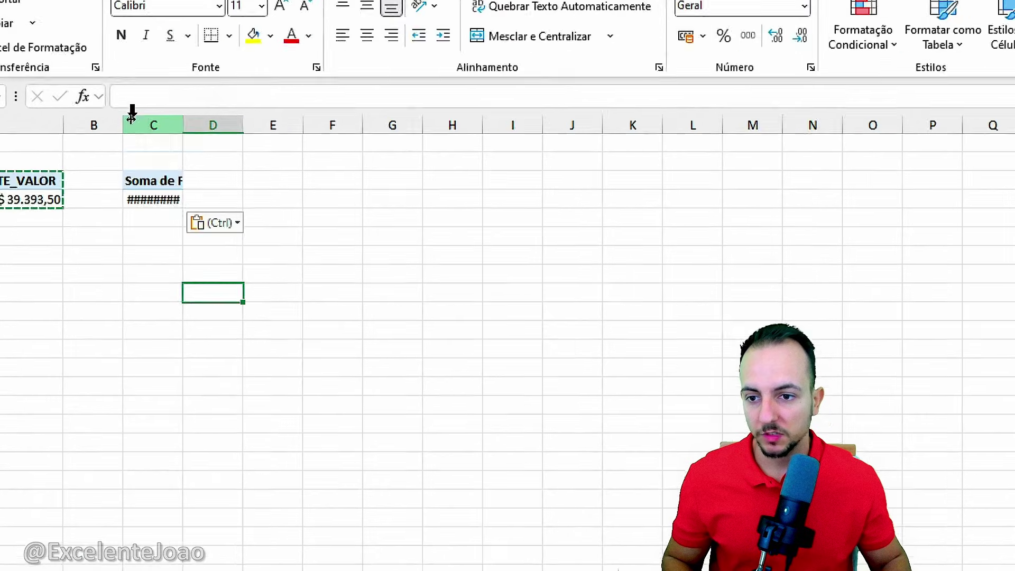
{"action": "left_click", "coordinate": [167, 177]}
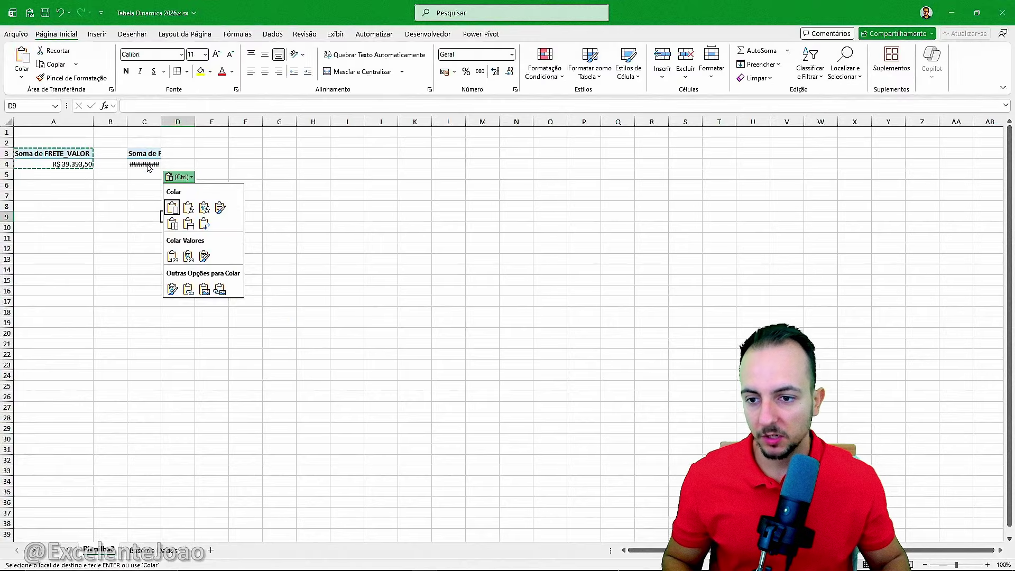
{"action": "left_click", "coordinate": [148, 167]}
{"action": "left_click", "coordinate": [147, 164]}
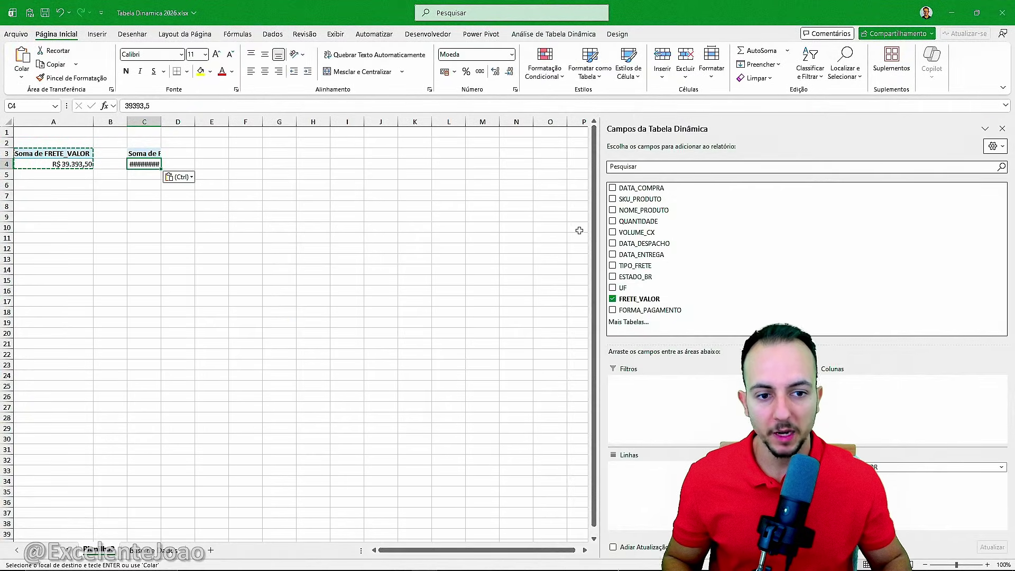
{"action": "key", "text": "ctrl"}
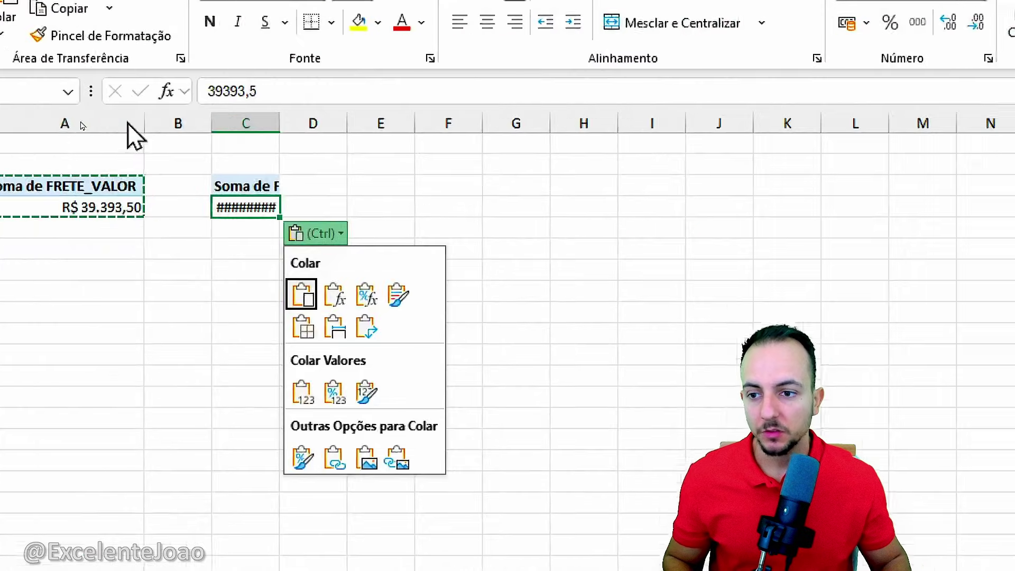
{"action": "key", "text": "Escape"}
{"action": "key", "text": "Escape"}
Step: Compare the original pivot table in column A with its pasted copy in column C
{"action": "left_click", "coordinate": [170, 204]}
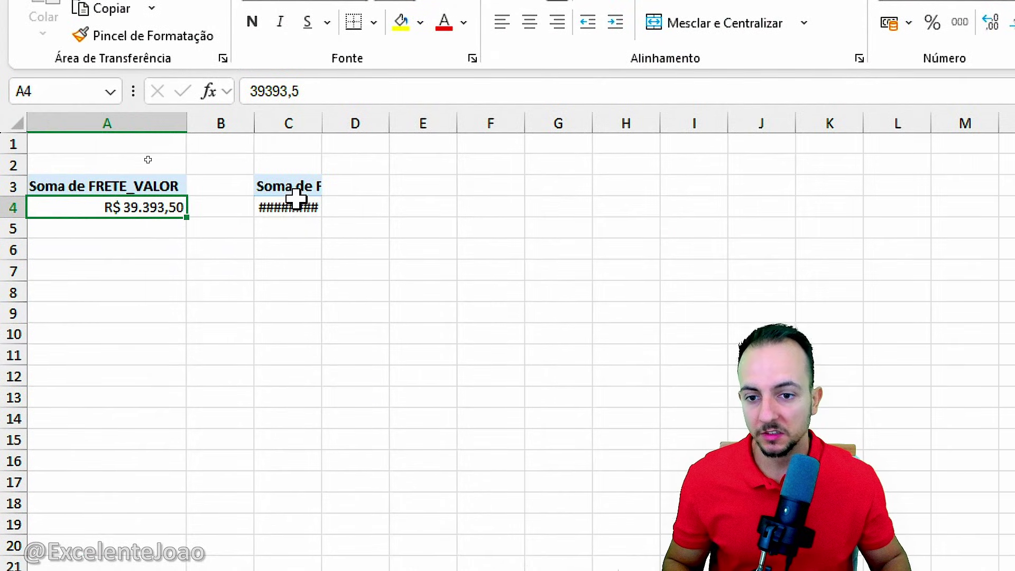
{"action": "left_click", "coordinate": [295, 203]}
{"action": "left_click", "coordinate": [132, 195]}
{"action": "left_click", "coordinate": [280, 190]}
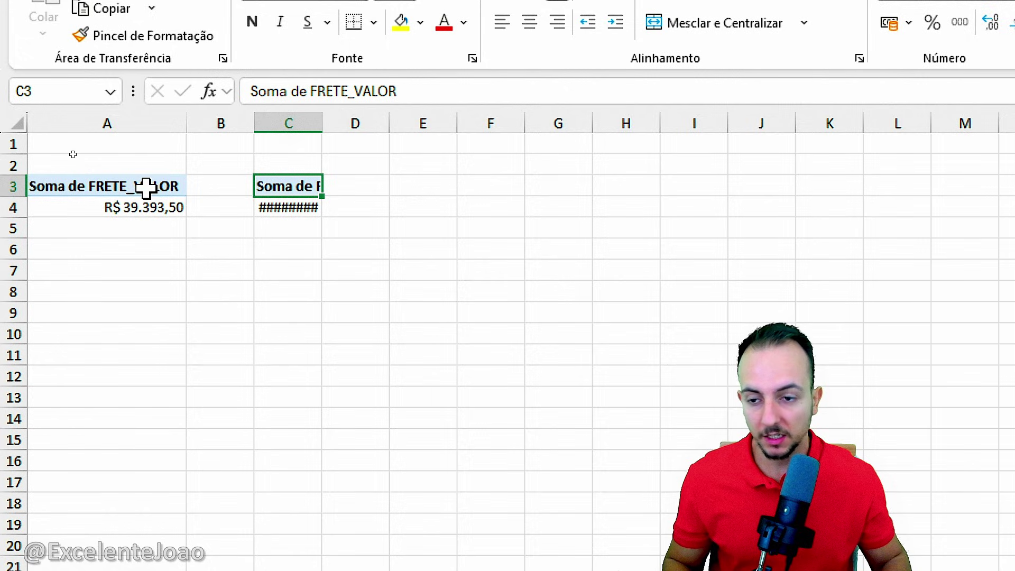
{"action": "left_click", "coordinate": [146, 190]}
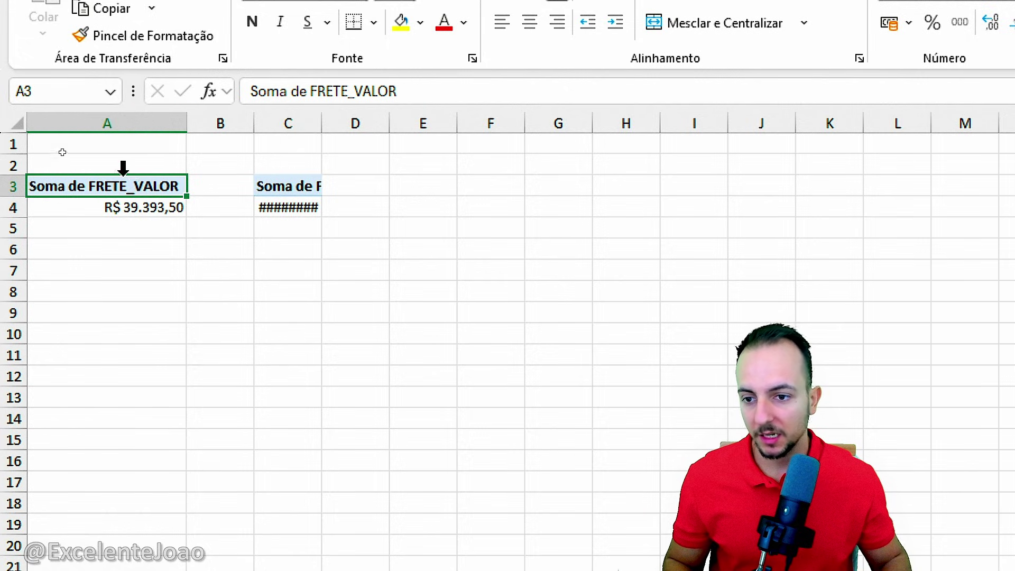
{"action": "left_click_drag", "start_coordinate": [95, 151], "coordinate": [170, 180]}
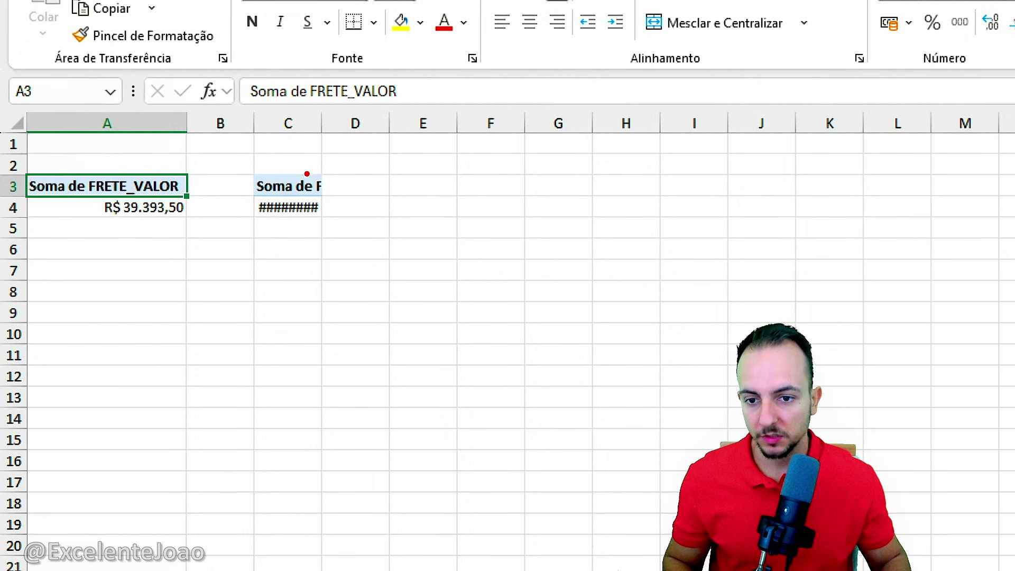
{"action": "left_click_drag", "start_coordinate": [305, 176], "coordinate": [310, 174]}
{"action": "left_click", "coordinate": [545, 250]}
Step: Select the copied pivot table at C3 and review its field list and the Soma de FRETE_VALOR entry under Valores
{"action": "left_click", "coordinate": [288, 186]}
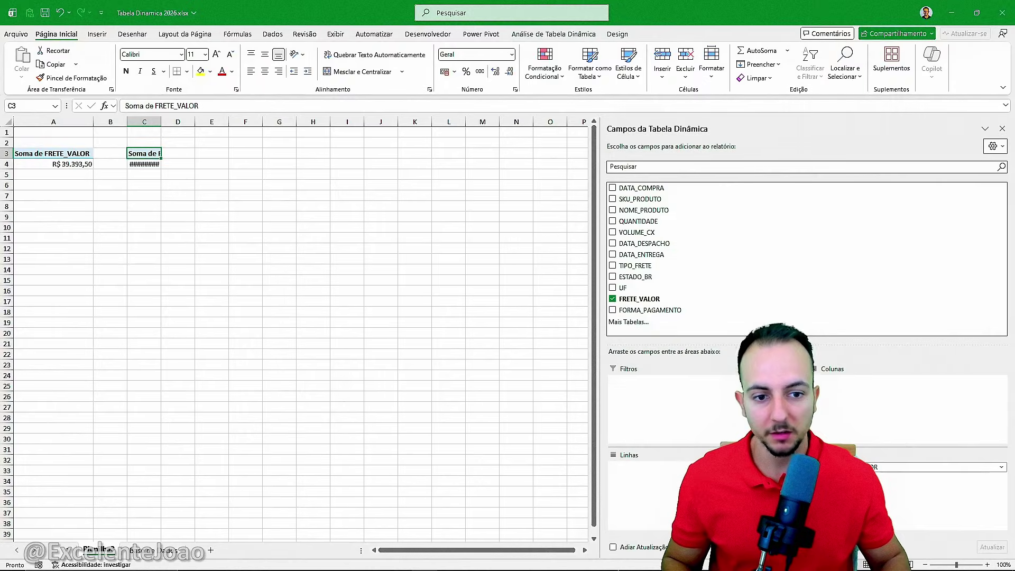
{"action": "mouse_move", "coordinate": [728, 146]}
{"action": "left_mouse_down"}
{"action": "mouse_move", "coordinate": [603, 349]}
{"action": "mouse_move", "coordinate": [754, 170]}
{"action": "left_mouse_up"}
{"action": "mouse_move", "coordinate": [556, 212]}
{"action": "left_mouse_down"}
{"action": "mouse_move", "coordinate": [144, 137]}
{"action": "mouse_move", "coordinate": [161, 173]}
{"action": "mouse_move", "coordinate": [175, 139]}
{"action": "left_mouse_up"}
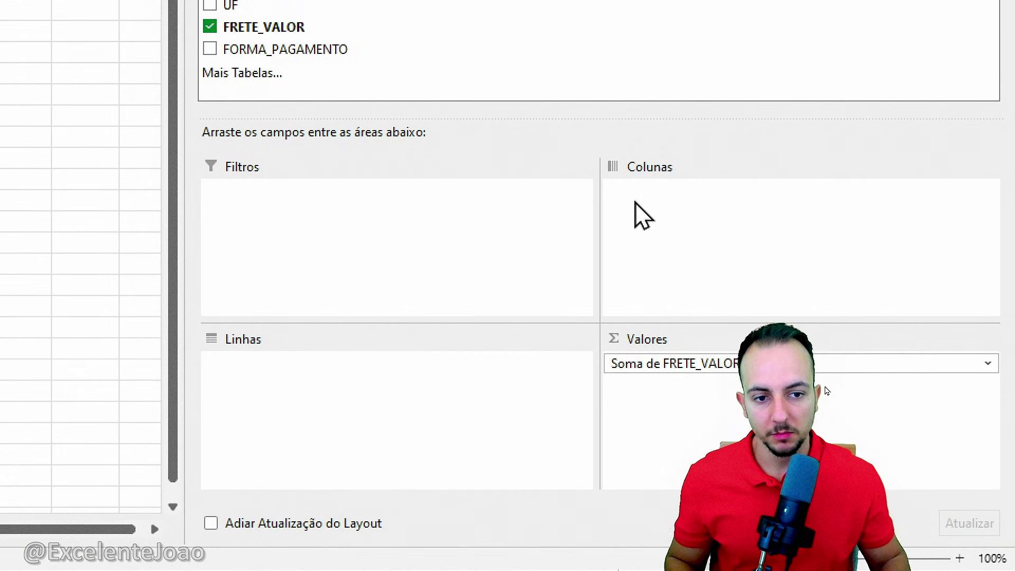
{"action": "mouse_move", "coordinate": [630, 301]}
{"action": "left_mouse_down"}
{"action": "mouse_move", "coordinate": [561, 360]}
{"action": "mouse_move", "coordinate": [611, 321]}
{"action": "left_mouse_up"}
{"action": "left_click_drag", "start_coordinate": [676, 304], "coordinate": [718, 270]}
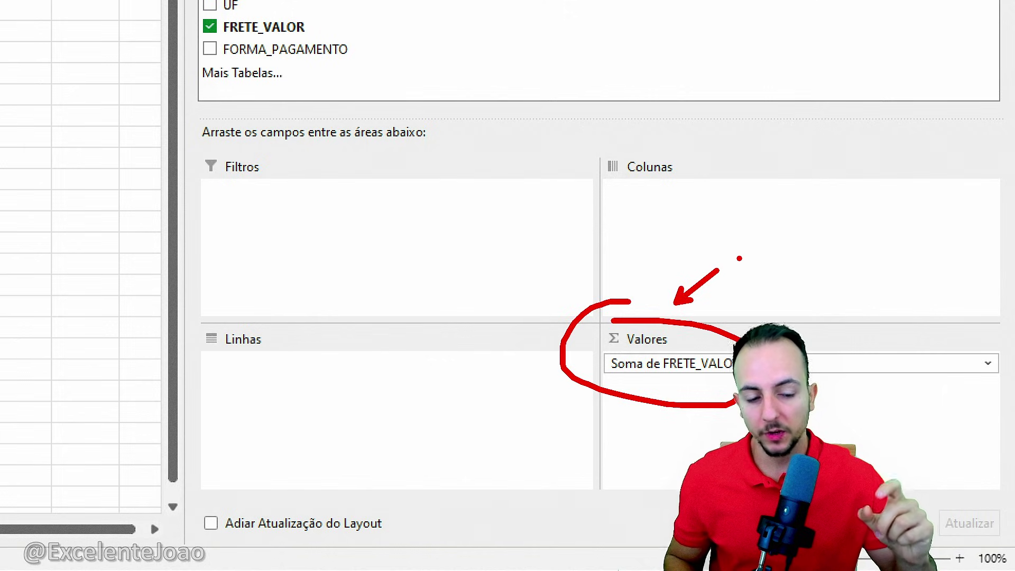
{"action": "key", "text": "e"}
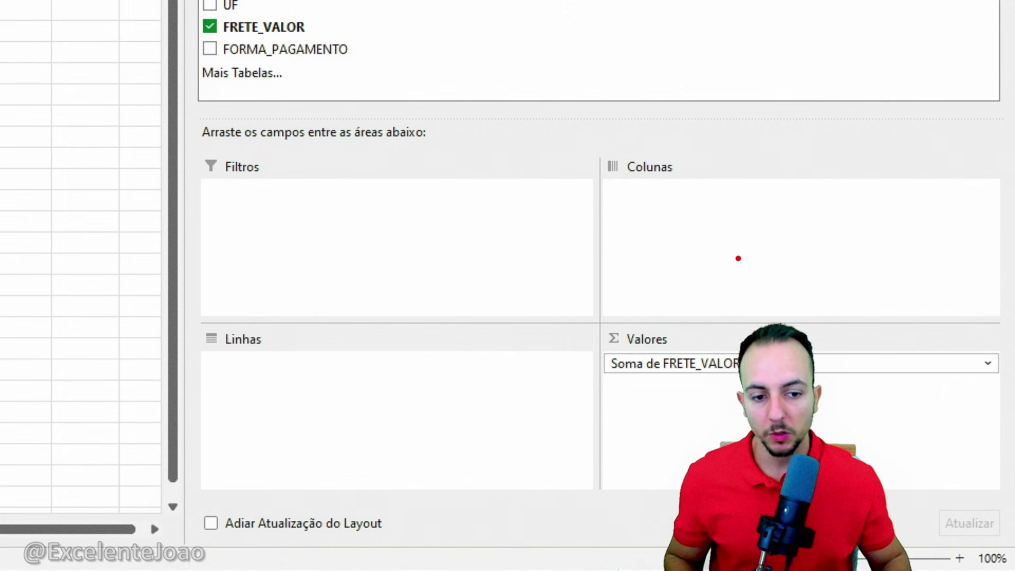
Step: Examine the Linhas area, alongside Filtros and Colunas, as the place for a field whose items are listed down the rows
{"action": "left_click_drag", "start_coordinate": [236, 306], "coordinate": [241, 310]}
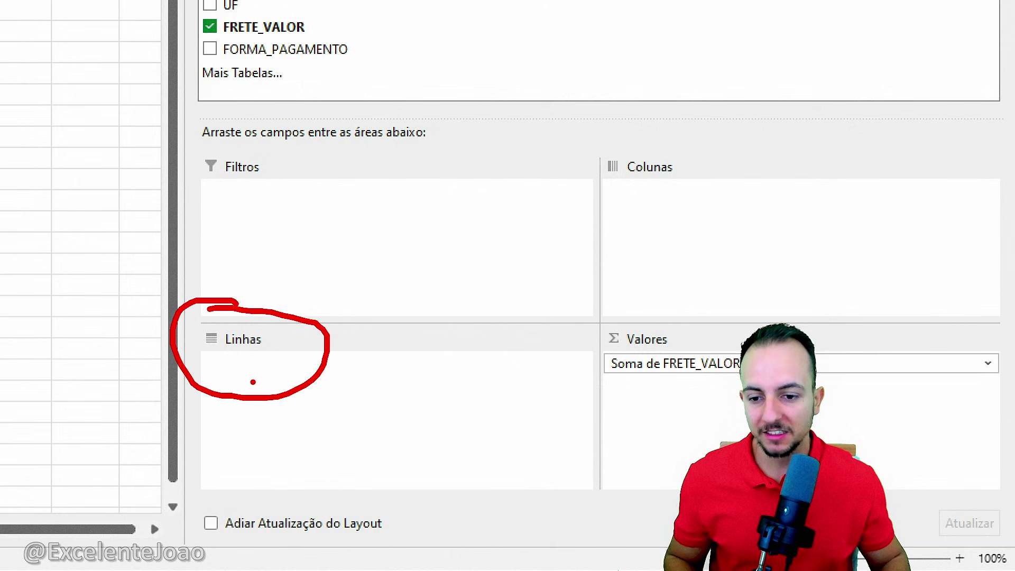
{"action": "left_click_drag", "start_coordinate": [301, 400], "coordinate": [352, 465]}
{"action": "key", "text": "ctrl+z"}
{"action": "mouse_move", "coordinate": [253, 141]}
{"action": "left_mouse_down"}
{"action": "mouse_move", "coordinate": [180, 180]}
{"action": "mouse_move", "coordinate": [250, 139]}
{"action": "left_mouse_up"}
{"action": "left_click_drag", "start_coordinate": [695, 141], "coordinate": [625, 132]}
{"action": "key", "text": "ctrl+z"}
{"action": "key", "text": "ctrl+z"}
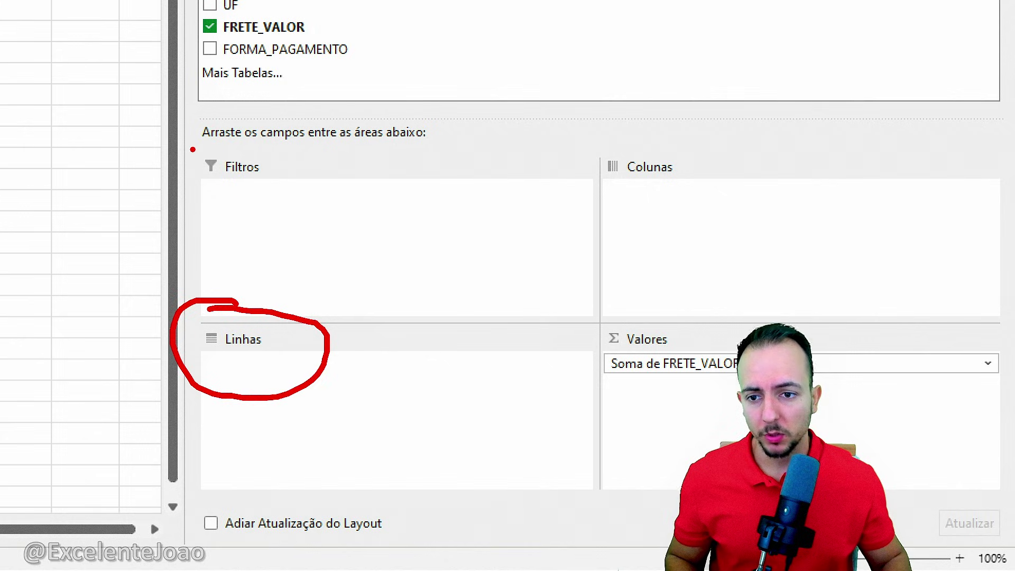
{"action": "mouse_move", "coordinate": [190, 149]}
{"action": "left_mouse_down"}
{"action": "mouse_move", "coordinate": [286, 190]}
{"action": "mouse_move", "coordinate": [361, 243]}
{"action": "left_mouse_up"}
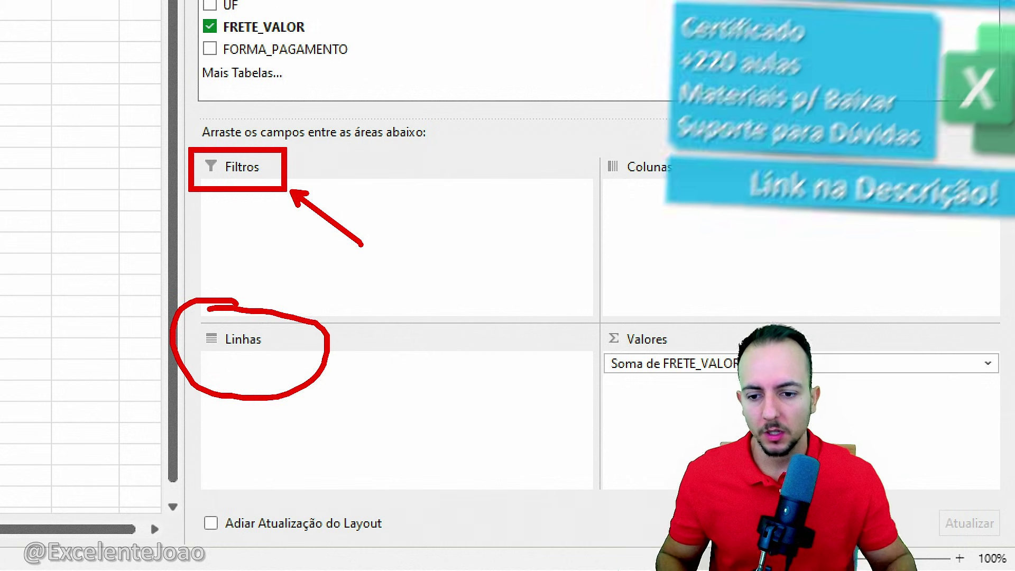
{"action": "key", "text": "ctrl+z"}
{"action": "key", "text": "ctrl+z"}
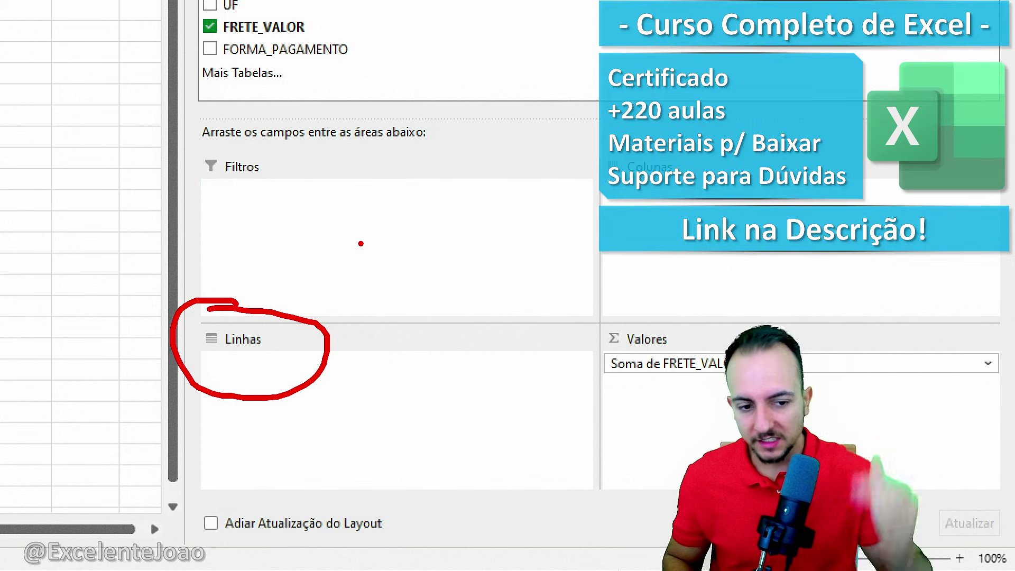
{"action": "left_click_drag", "start_coordinate": [359, 467], "coordinate": [359, 296]}
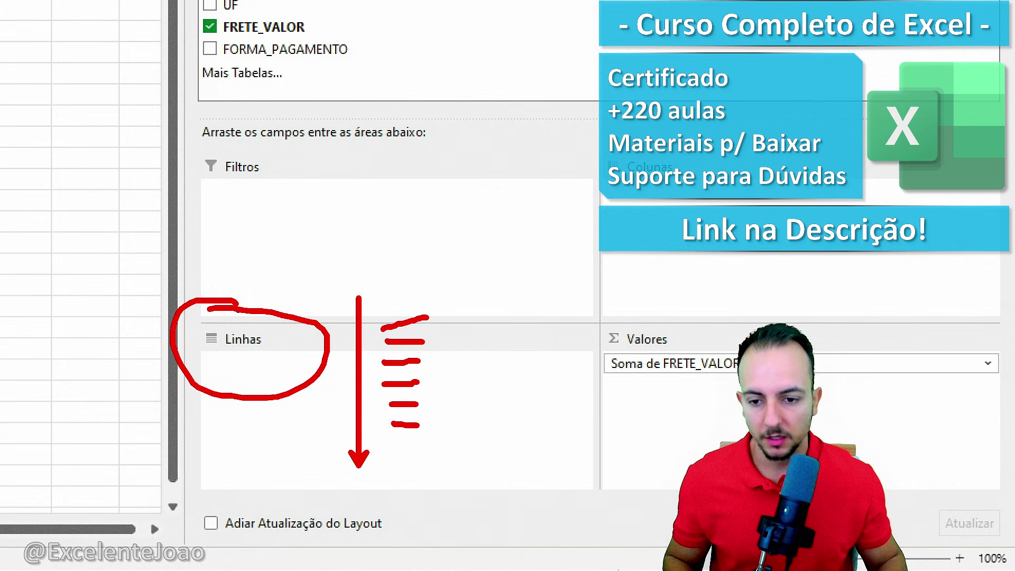
Step: Add the DATA_COMPRA field to the Linhas area of the copied pivot table
{"action": "left_click_drag", "start_coordinate": [290, 249], "coordinate": [248, 305]}
{"action": "key", "text": "Escape"}
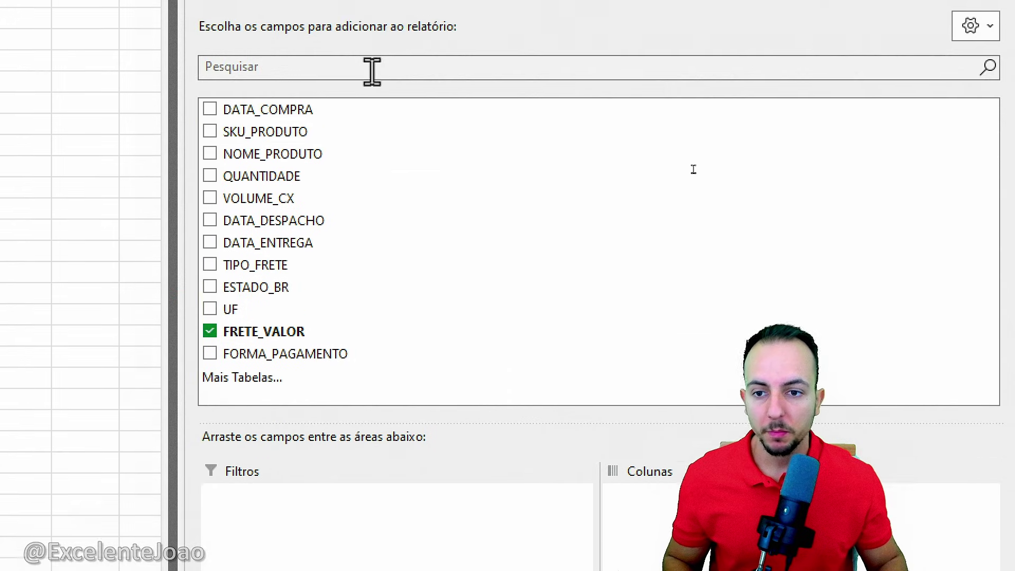
{"action": "key", "text": "ctrl+2"}
{"action": "mouse_move", "coordinate": [186, 100]}
{"action": "left_mouse_down"}
{"action": "mouse_move", "coordinate": [245, 127]}
{"action": "mouse_move", "coordinate": [335, 132]}
{"action": "mouse_move", "coordinate": [418, 171]}
{"action": "left_mouse_up"}
{"action": "key", "text": "Escape"}
{"action": "left_click_drag", "start_coordinate": [279, 116], "coordinate": [354, 489]}
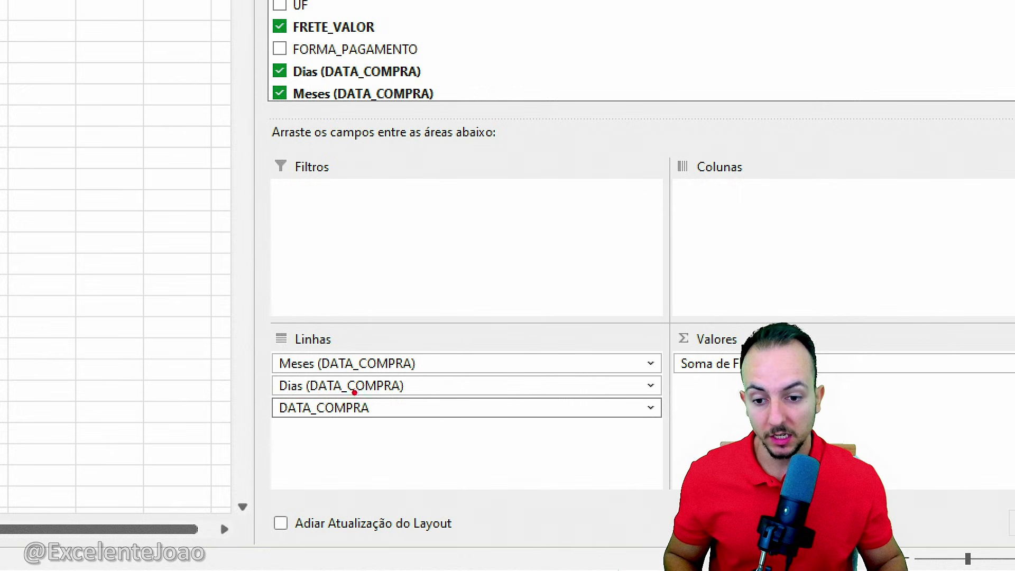
Step: Review the date entries in the Linhas area and the original pivot table in column A
{"action": "left_click_drag", "start_coordinate": [269, 390], "coordinate": [225, 426]}
{"action": "left_click_drag", "start_coordinate": [268, 365], "coordinate": [220, 395]}
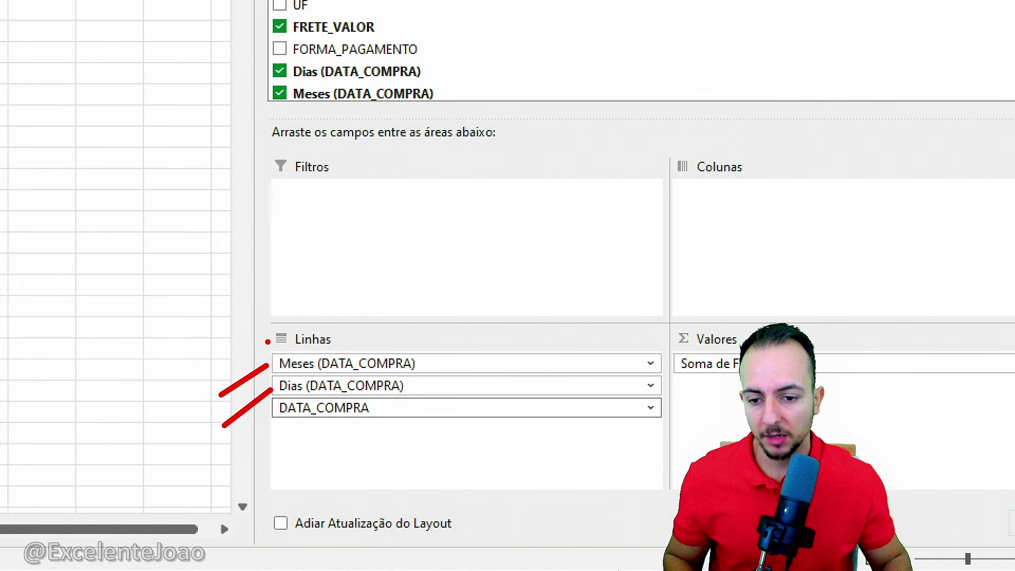
{"action": "left_click_drag", "start_coordinate": [268, 342], "coordinate": [192, 367]}
{"action": "key", "text": "Escape"}
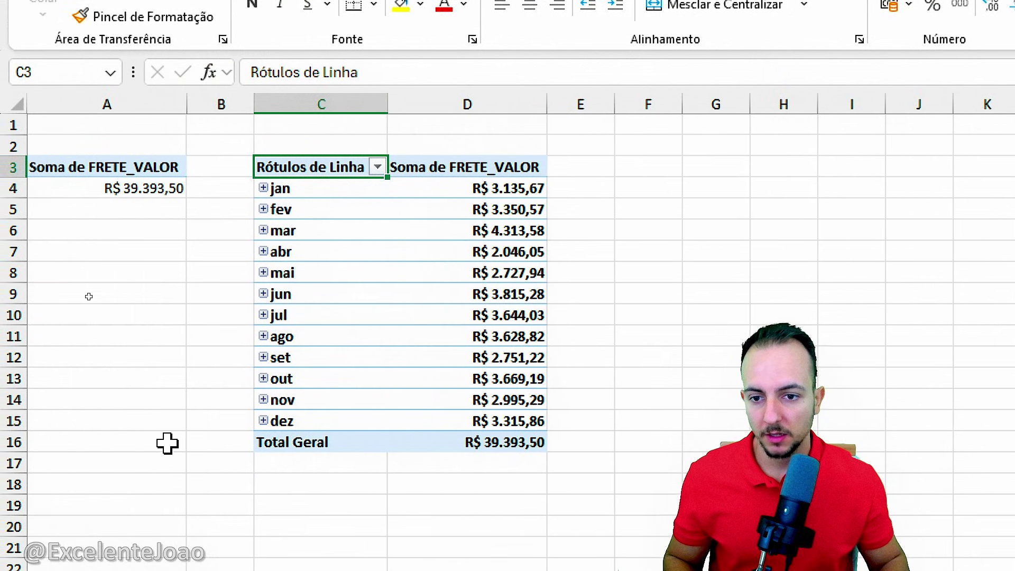
{"action": "mouse_move", "coordinate": [10, 138]}
{"action": "left_mouse_down"}
{"action": "mouse_move", "coordinate": [192, 217]}
{"action": "mouse_move", "coordinate": [185, 282]}
{"action": "left_mouse_up"}
{"action": "key", "text": "Escape"}
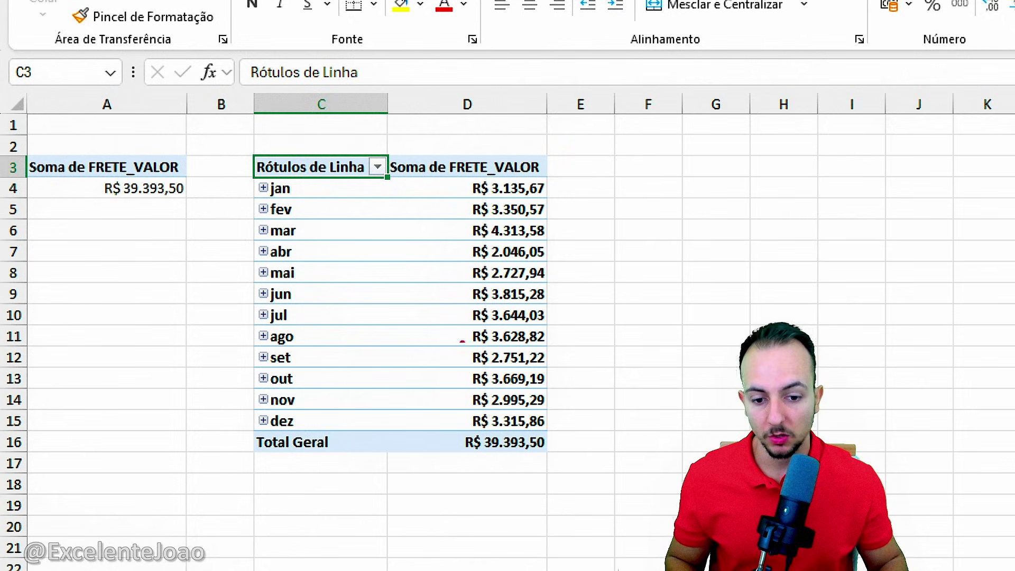
Step: Examine how the copied pivot table breaks freight down by month along its rows
{"action": "left_click_drag", "start_coordinate": [460, 426], "coordinate": [464, 174]}
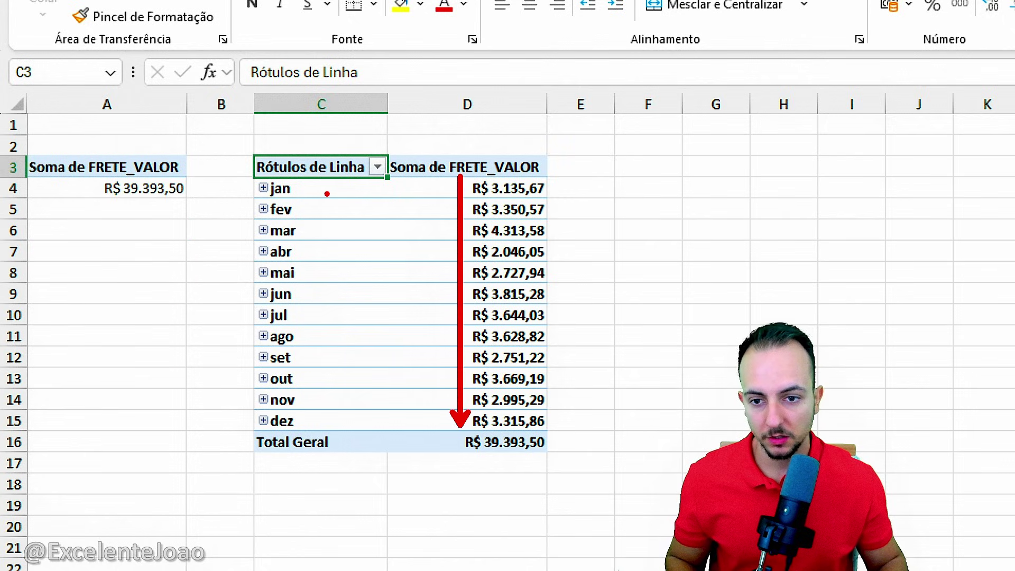
{"action": "key", "text": "e"}
{"action": "left_click_drag", "start_coordinate": [311, 187], "coordinate": [440, 187]}
{"action": "left_click_drag", "start_coordinate": [312, 211], "coordinate": [400, 211]}
{"action": "left_click_drag", "start_coordinate": [315, 232], "coordinate": [385, 225]}
{"action": "left_click_drag", "start_coordinate": [308, 241], "coordinate": [381, 241]}
{"action": "key", "text": "e"}
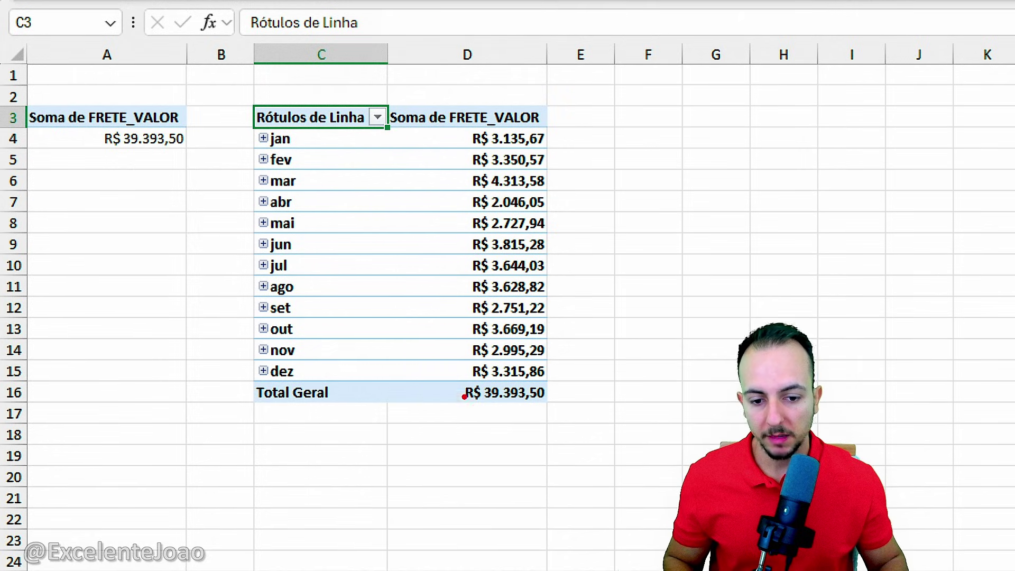
Step: Compare the Total Geral row of the monthly pivot table with the total in the original pivot table
{"action": "left_click_drag", "start_coordinate": [254, 375], "coordinate": [555, 414]}
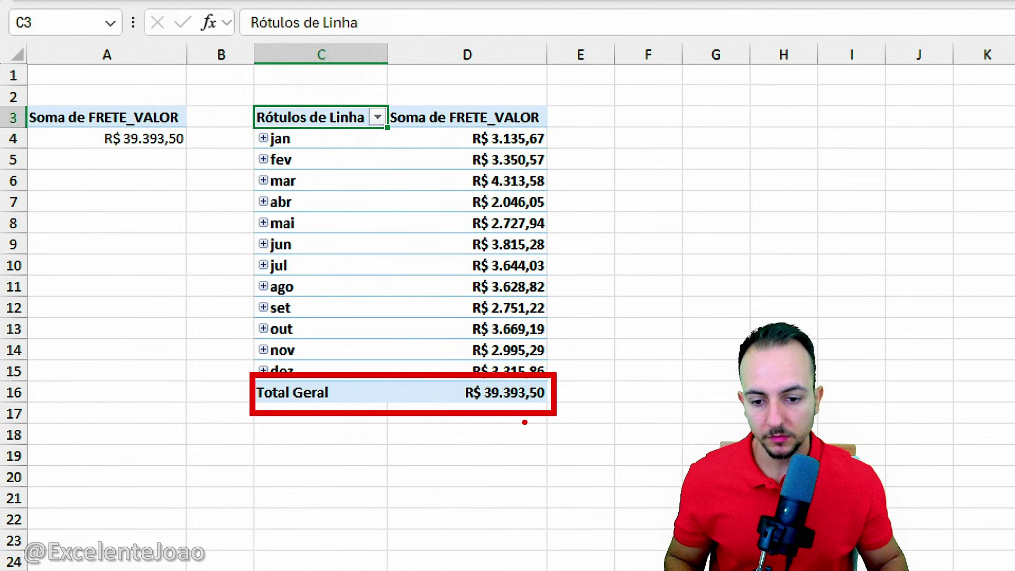
{"action": "mouse_move", "coordinate": [249, 392]}
{"action": "left_mouse_down"}
{"action": "mouse_move", "coordinate": [164, 272]}
{"action": "mouse_move", "coordinate": [138, 160]}
{"action": "left_mouse_up"}
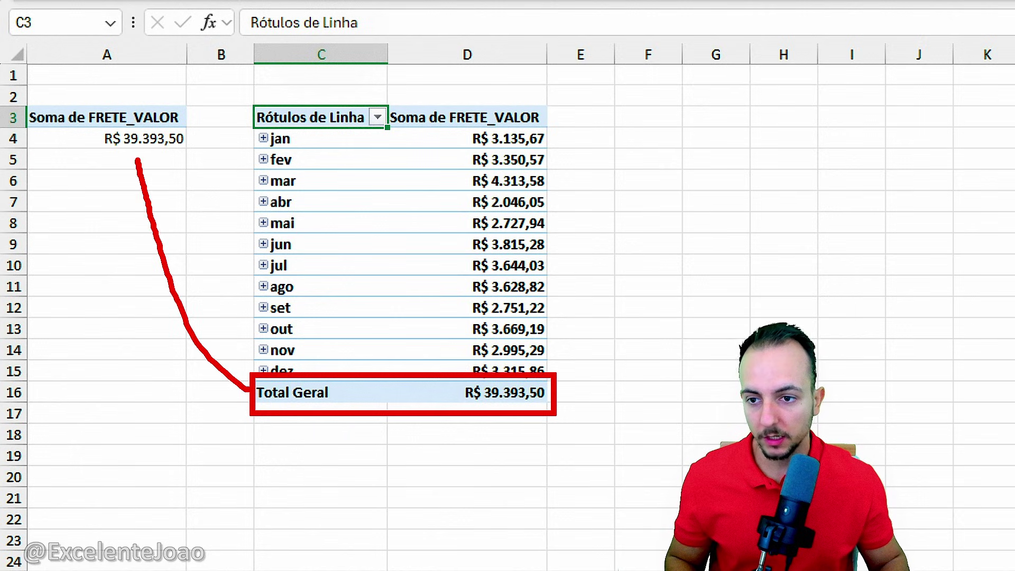
{"action": "mouse_move", "coordinate": [89, 122]}
{"action": "left_mouse_down"}
{"action": "mouse_move", "coordinate": [217, 156]}
{"action": "mouse_move", "coordinate": [194, 157]}
{"action": "left_mouse_up"}
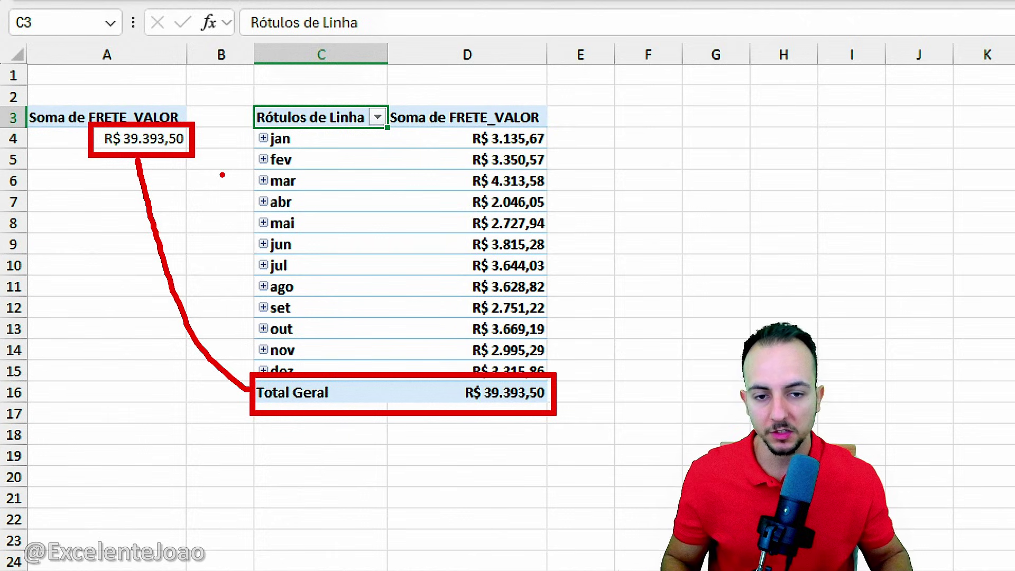
{"action": "key", "text": "Escape"}
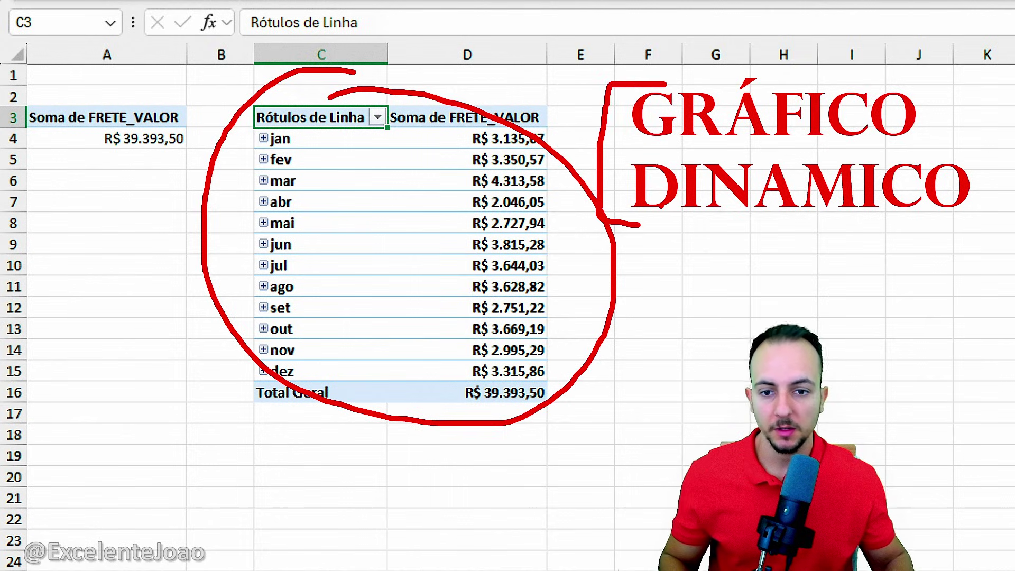
Step: Insert a 2D clustered column chart based on the monthly freight pivot table
{"action": "left_click", "coordinate": [419, 220]}
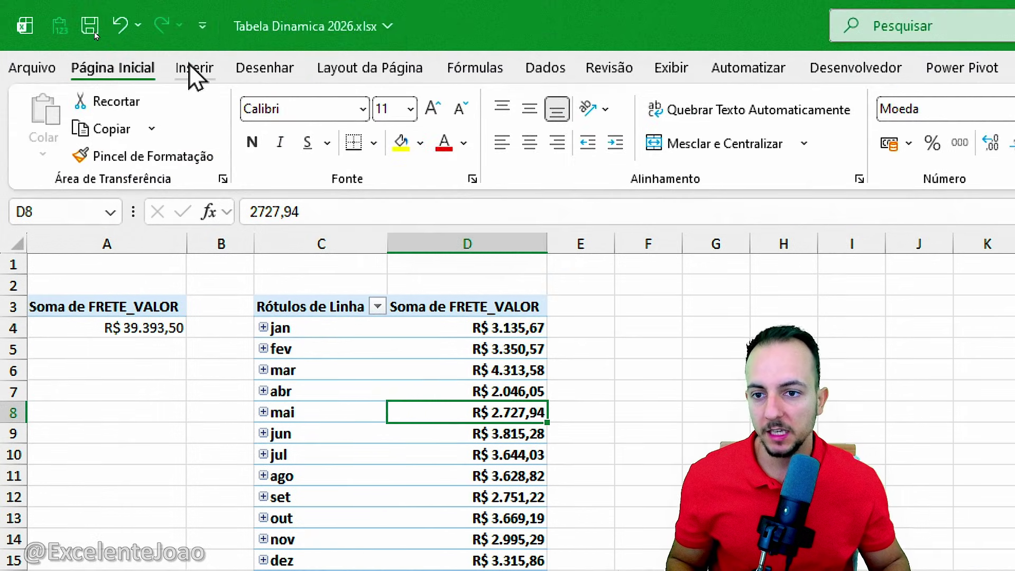
{"action": "left_click", "coordinate": [193, 68]}
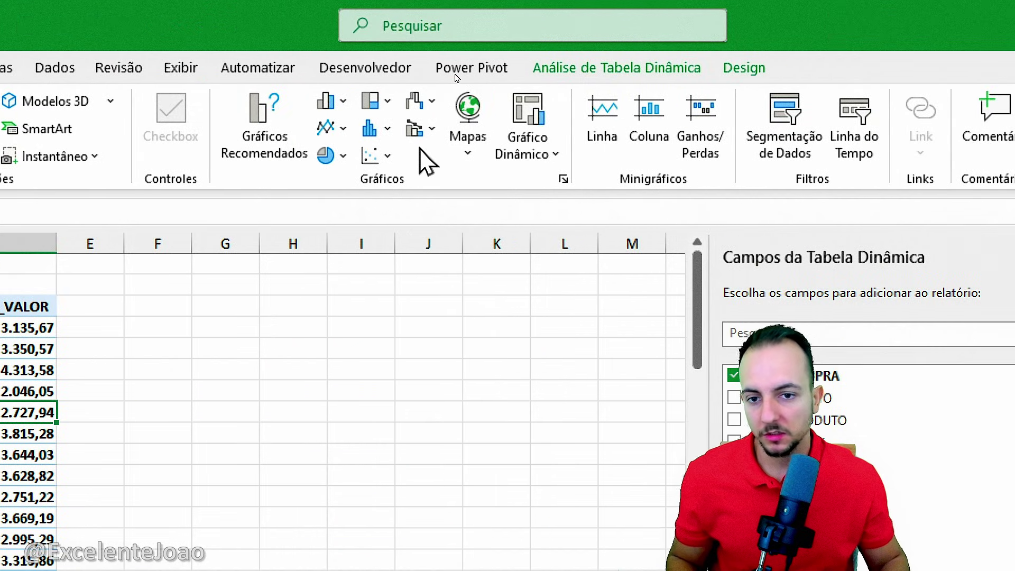
{"action": "left_click", "coordinate": [341, 101]}
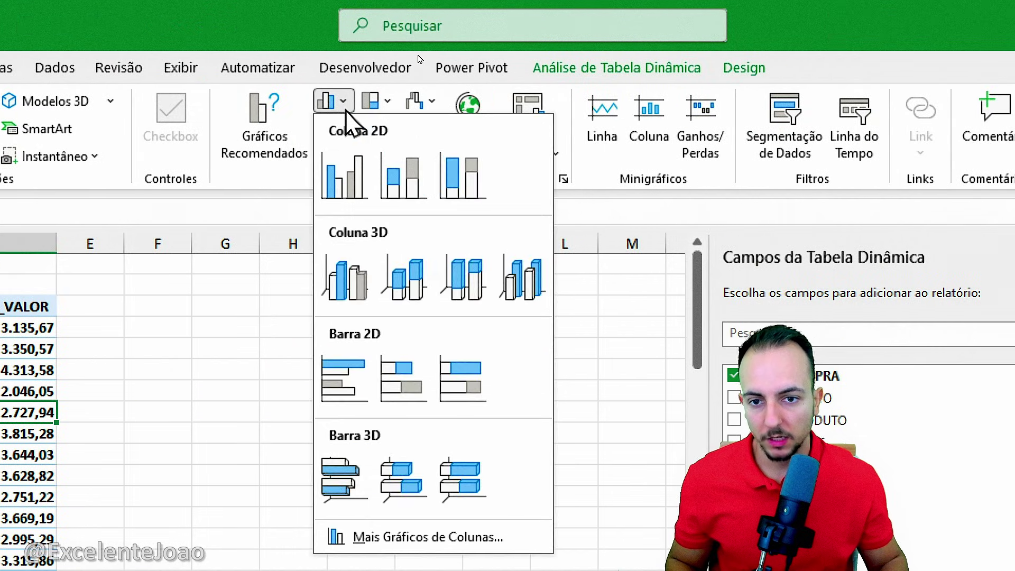
{"action": "left_click", "coordinate": [350, 173]}
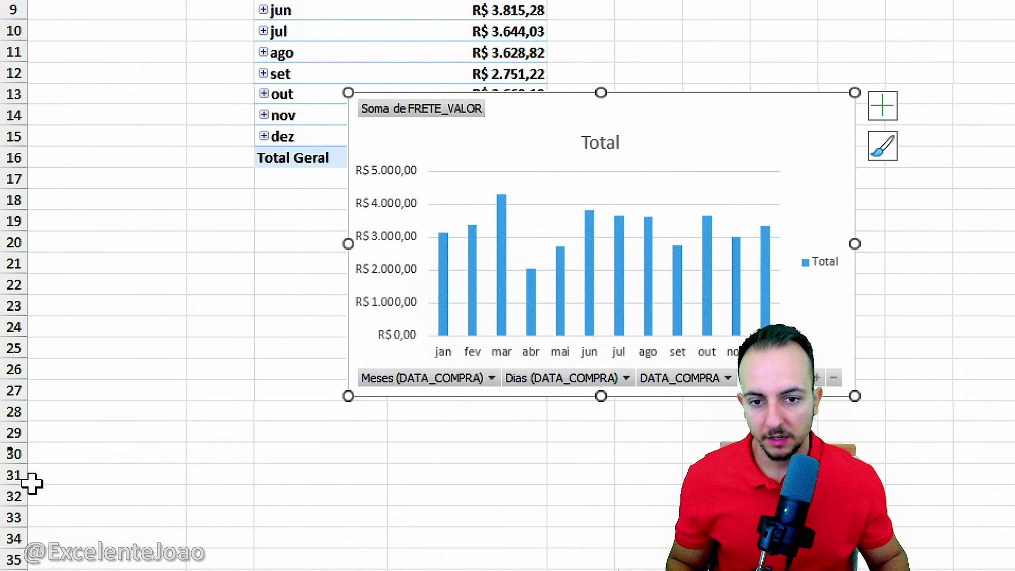
Step: Move the column chart below the pivot tables, starting at about cell A17, and deselect it
{"action": "left_click_drag", "start_coordinate": [510, 264], "coordinate": [345, 327]}
{"action": "left_click_drag", "start_coordinate": [499, 182], "coordinate": [355, 192]}
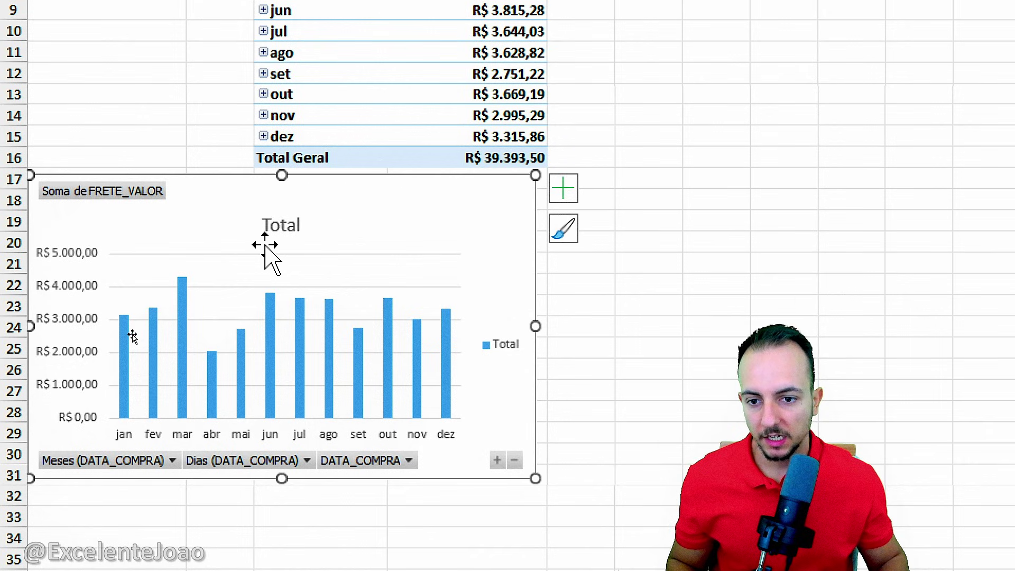
{"action": "key", "text": "Escape"}
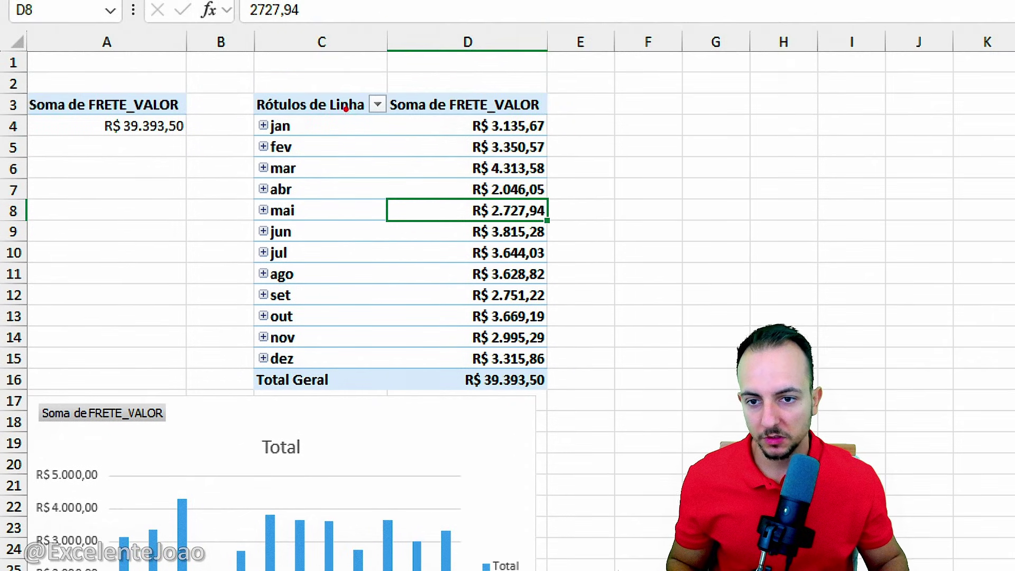
Step: Examine the month labels in the pivot table and the freight trend across the chart's monthly columns
{"action": "mouse_move", "coordinate": [315, 99]}
{"action": "left_mouse_down"}
{"action": "mouse_move", "coordinate": [197, 208]}
{"action": "mouse_move", "coordinate": [309, 363]}
{"action": "left_mouse_up"}
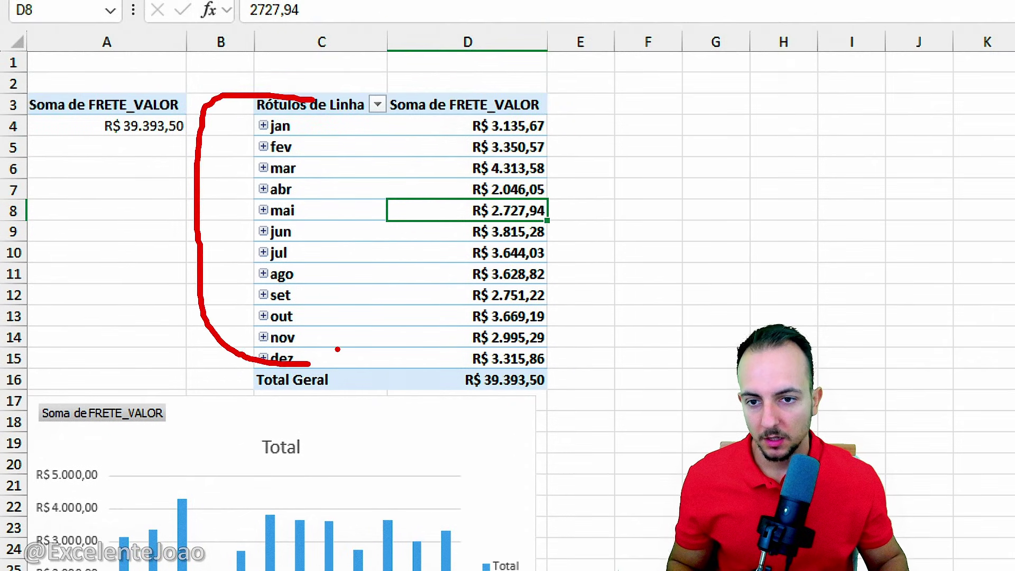
{"action": "key", "text": "Escape"}
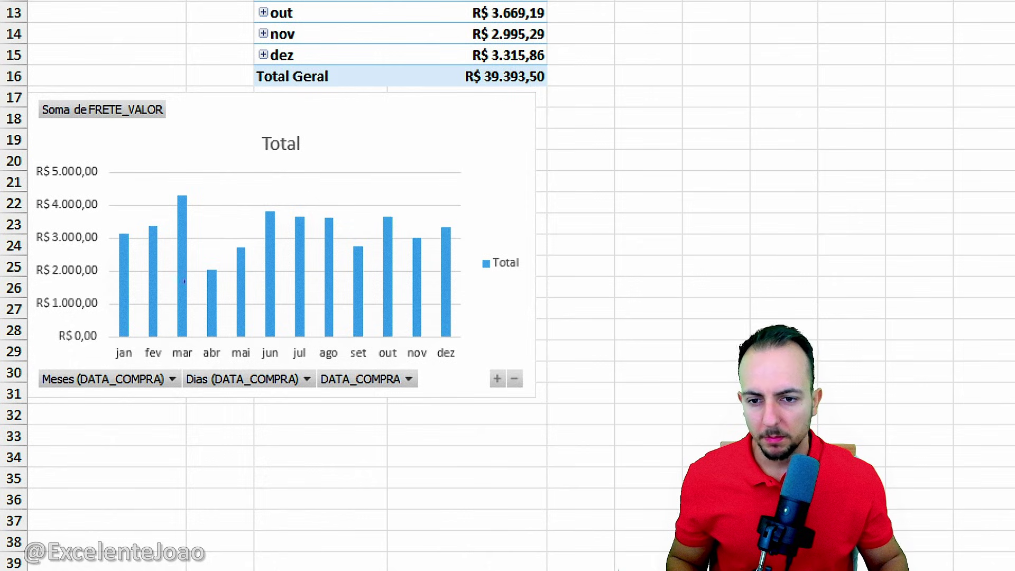
{"action": "left_click_drag", "start_coordinate": [101, 188], "coordinate": [203, 372]}
{"action": "left_click_drag", "start_coordinate": [180, 187], "coordinate": [112, 228]}
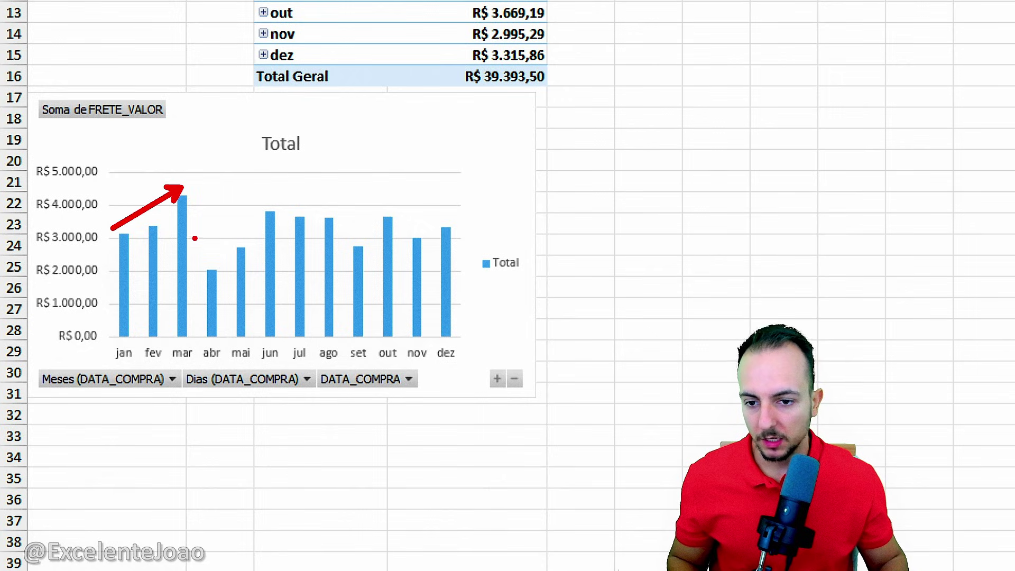
{"action": "left_click_drag", "start_coordinate": [190, 231], "coordinate": [261, 369]}
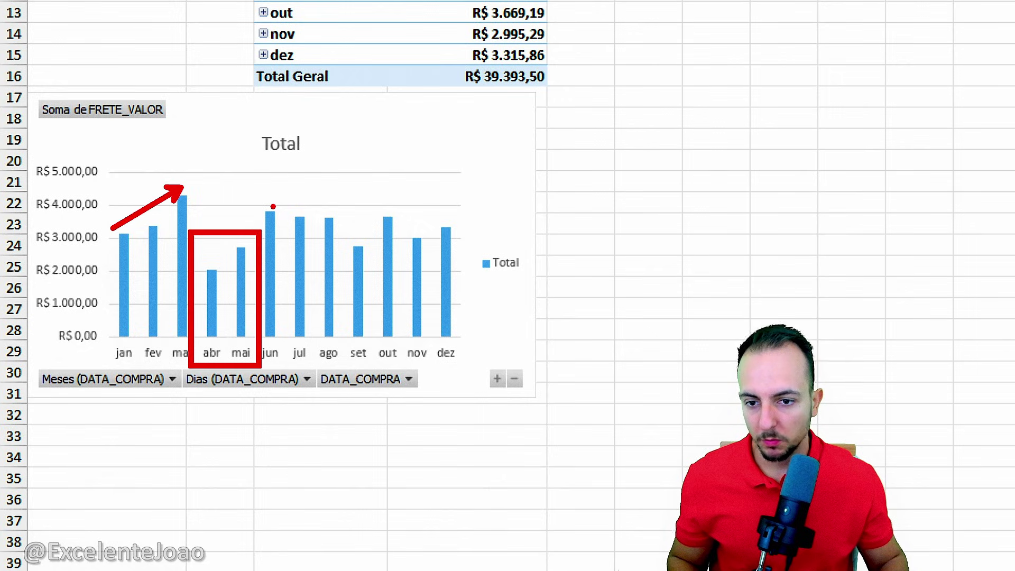
{"action": "mouse_move", "coordinate": [396, 221]}
{"action": "left_mouse_down"}
{"action": "mouse_move", "coordinate": [265, 215]}
{"action": "mouse_move", "coordinate": [274, 226]}
{"action": "left_mouse_up"}
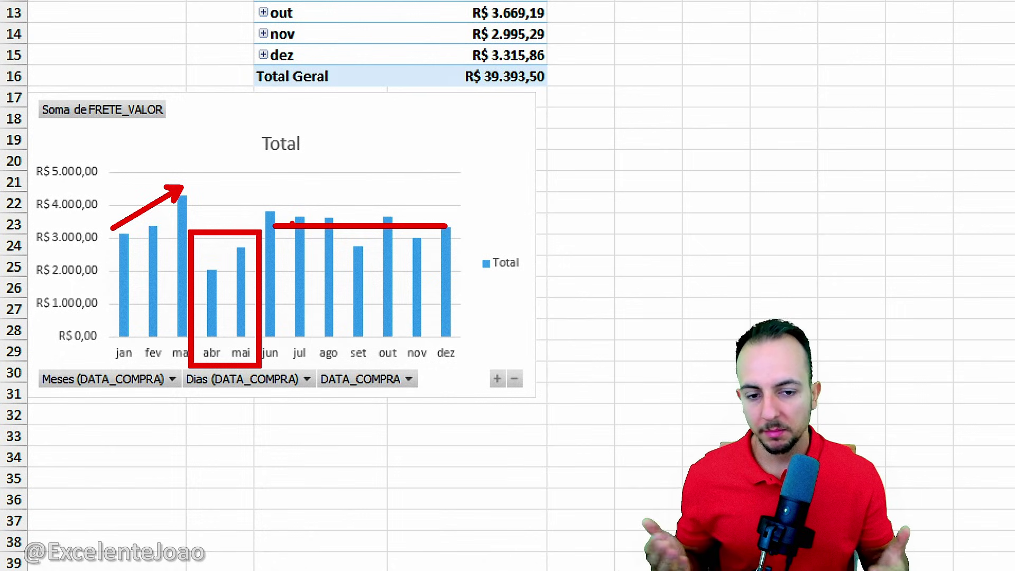
{"action": "key", "text": "Escape"}
Step: Select cell C3 and compare the January, February and March freight values in the monthly pivot table
{"action": "scroll", "coordinate": [410, 70], "scroll_direction": "up", "scroll_amount": 4}
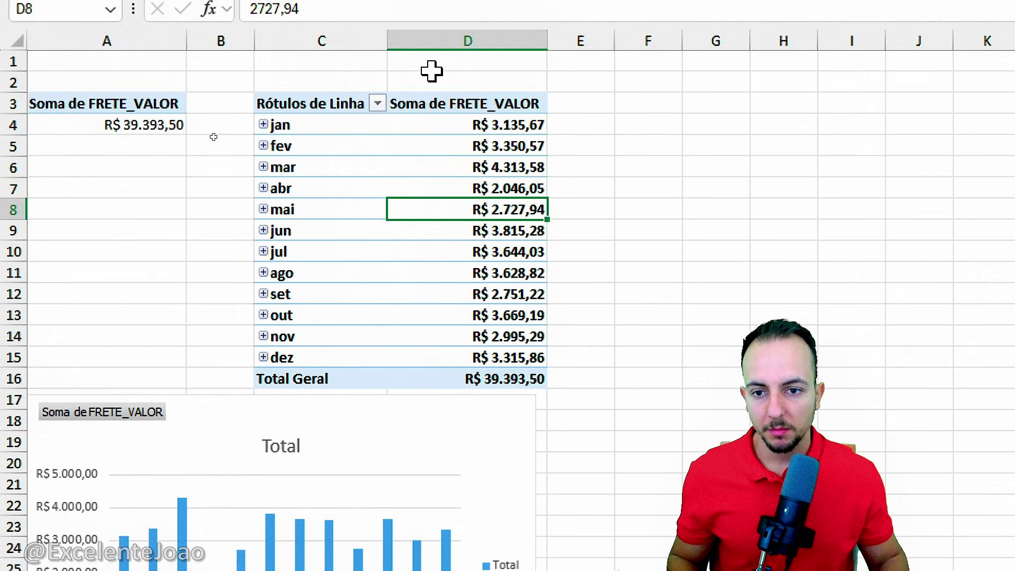
{"action": "left_click", "coordinate": [322, 95]}
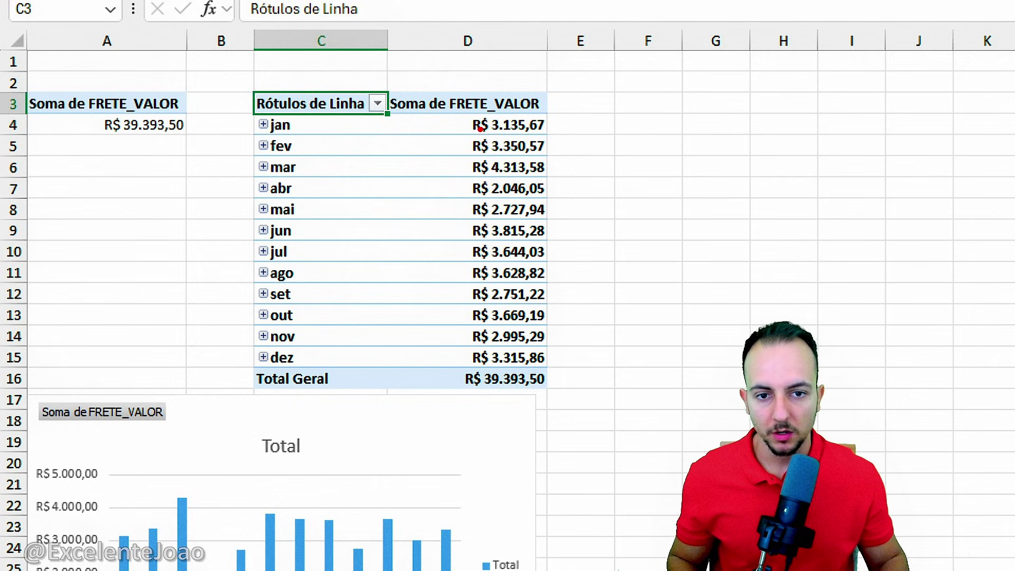
{"action": "left_click_drag", "start_coordinate": [456, 154], "coordinate": [565, 180]}
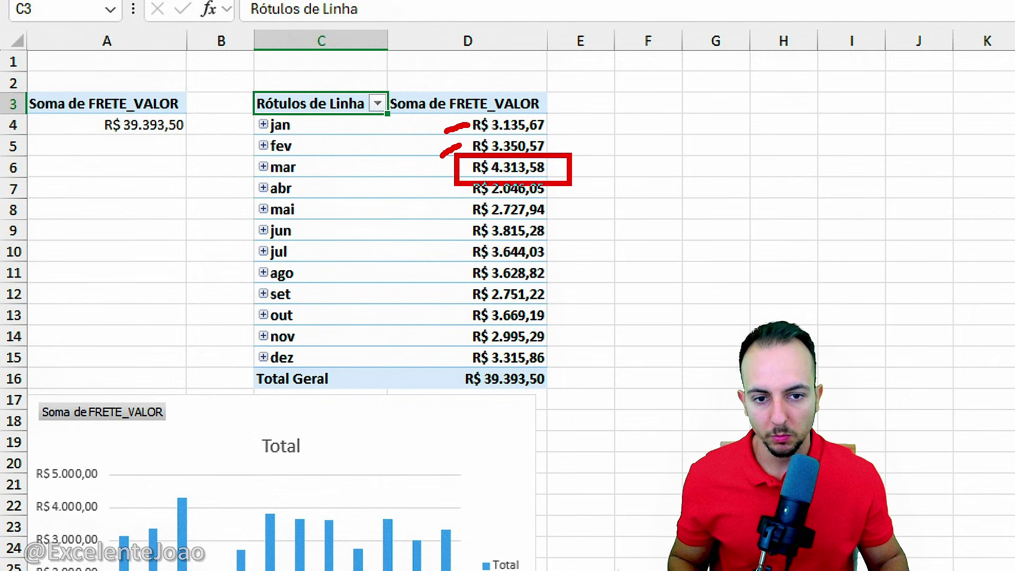
{"action": "key", "text": "Escape"}
{"action": "scroll", "coordinate": [200, 517], "scroll_direction": "down", "scroll_amount": 4}
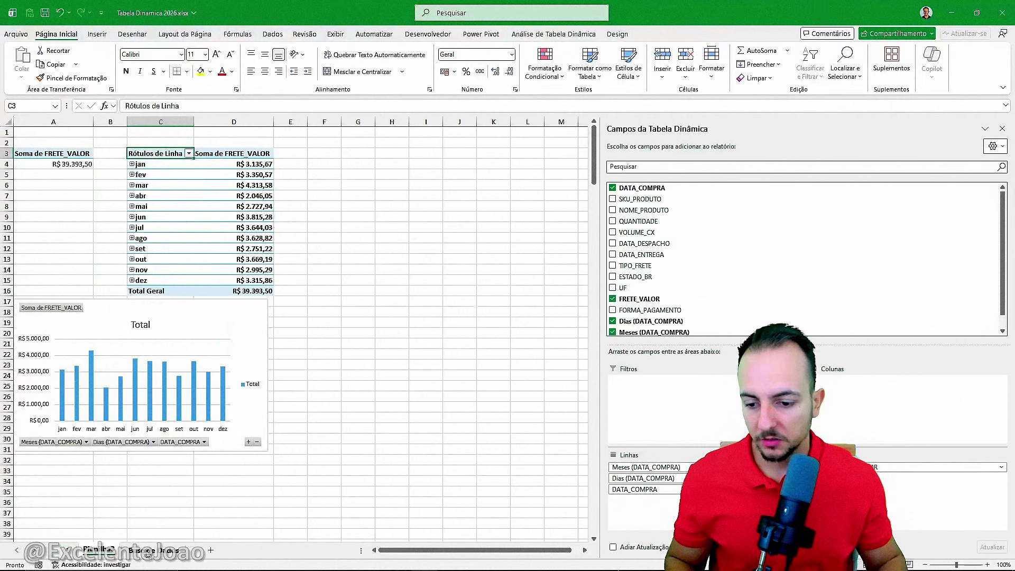
Step: Check the payment methods in the source data sheet, and return to the pivot sheet to consider March freight by method
{"action": "left_click", "coordinate": [153, 551]}
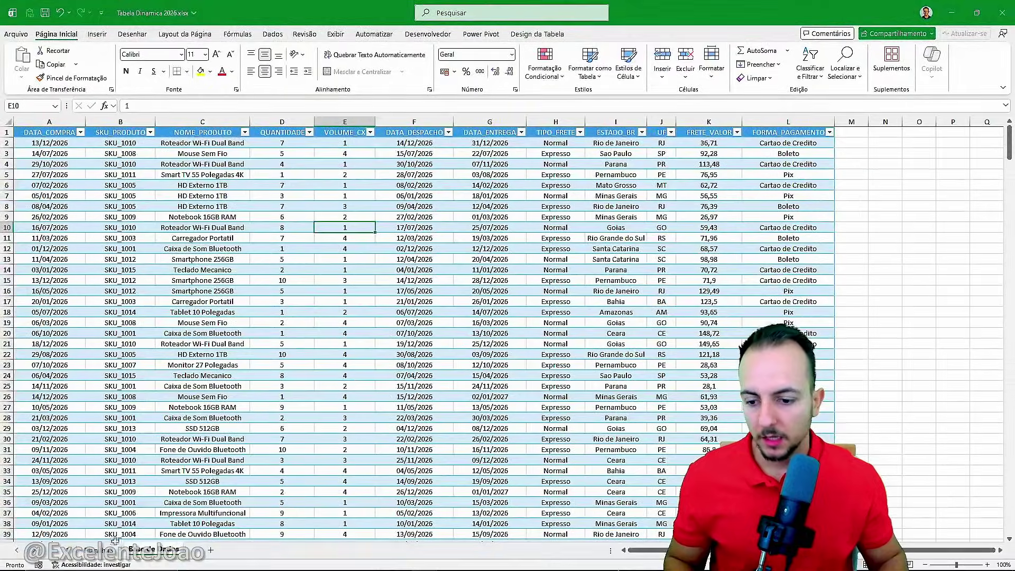
{"action": "left_click", "coordinate": [97, 550]}
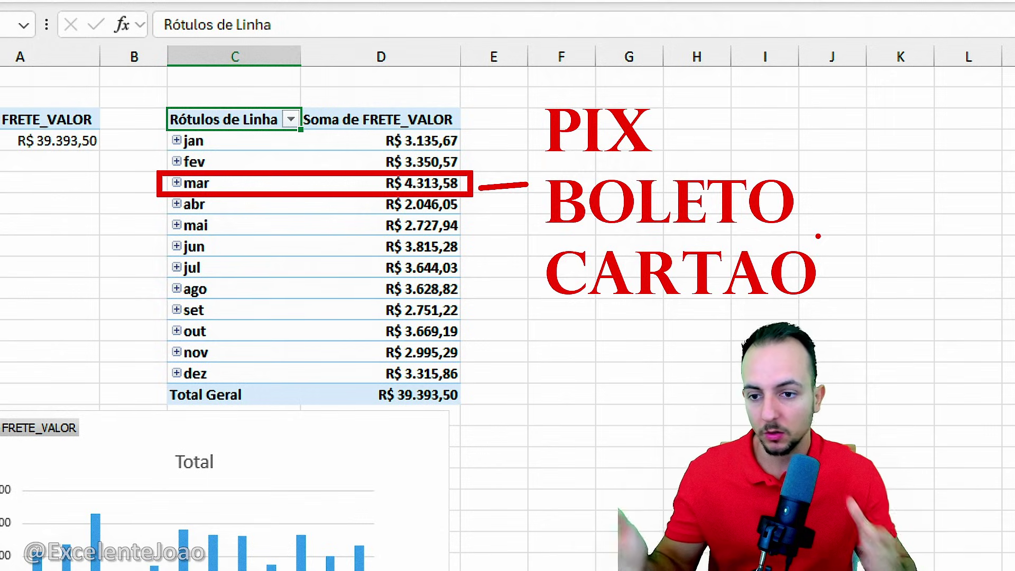
{"action": "key", "text": "Escape"}
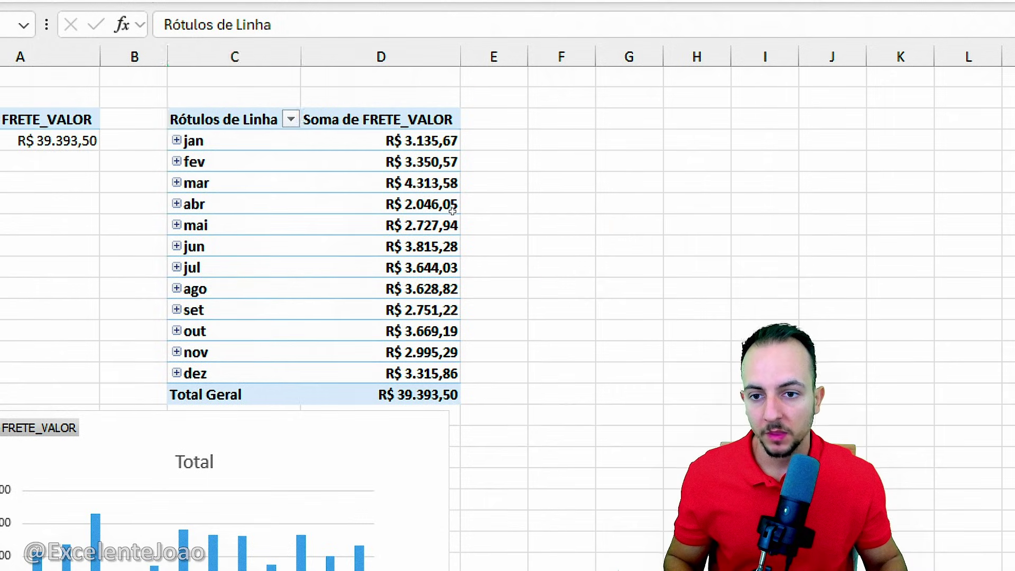
Step: Insert a FORMA_PAGAMENTO slicer for the monthly freight pivot table
{"action": "left_click", "coordinate": [269, 208]}
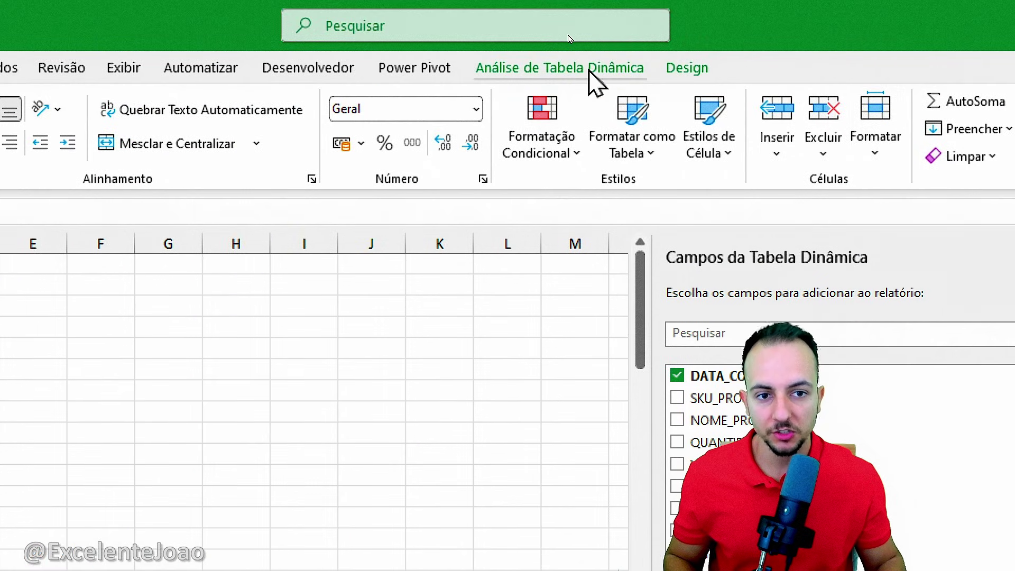
{"action": "left_click", "coordinate": [564, 67]}
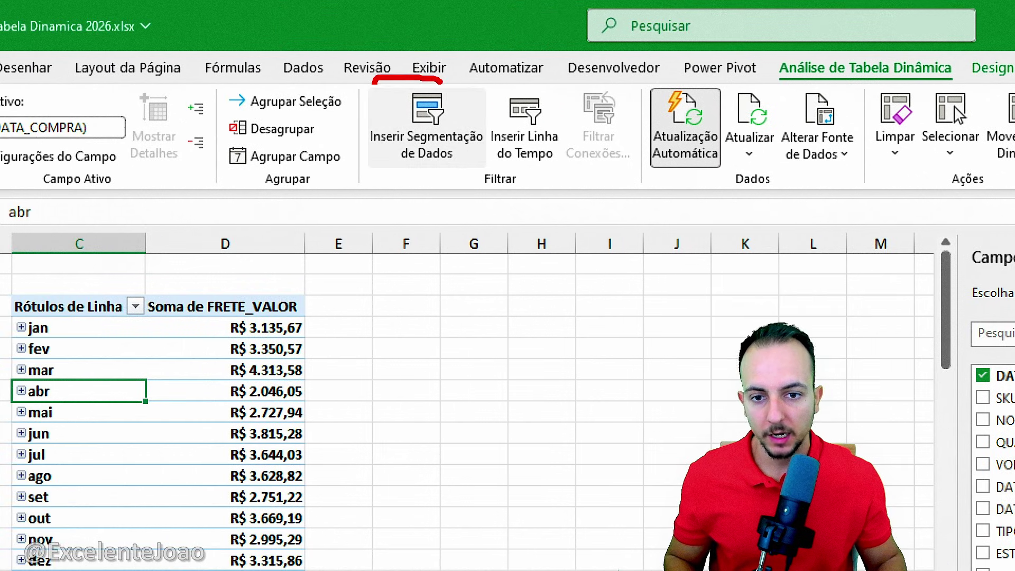
{"action": "left_click", "coordinate": [426, 151]}
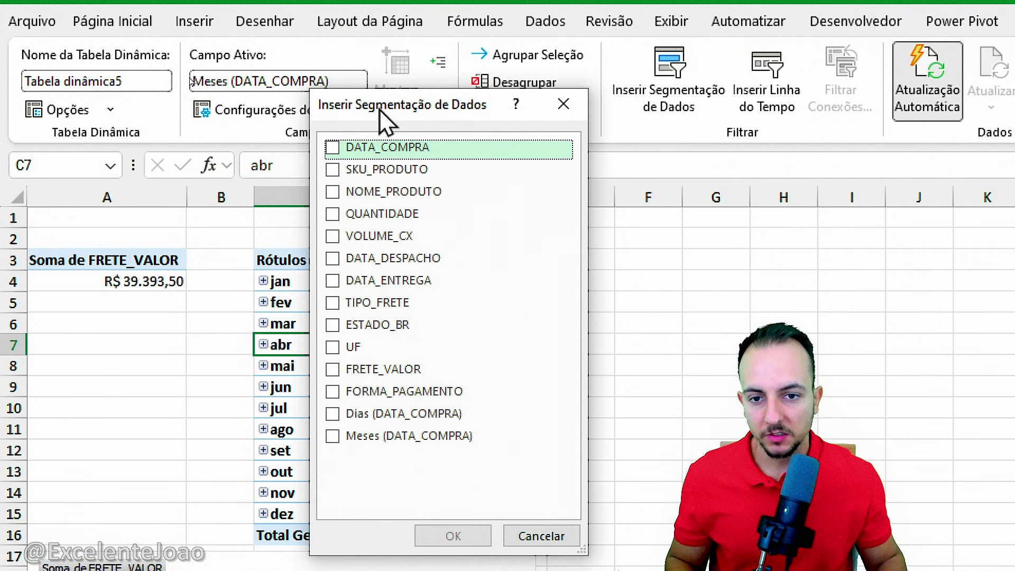
{"action": "left_click_drag", "start_coordinate": [382, 109], "coordinate": [644, 125]}
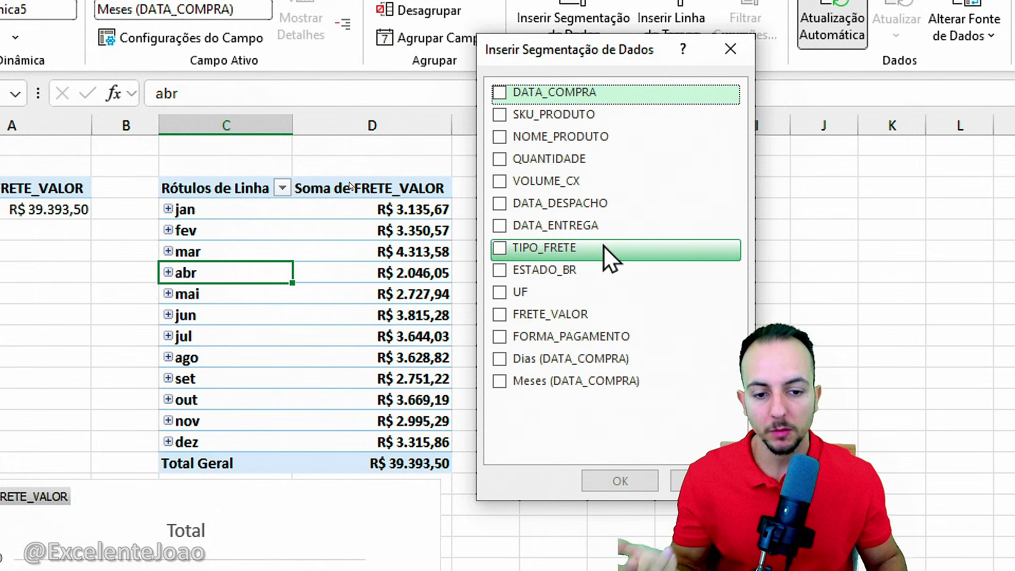
{"action": "left_click", "coordinate": [498, 339]}
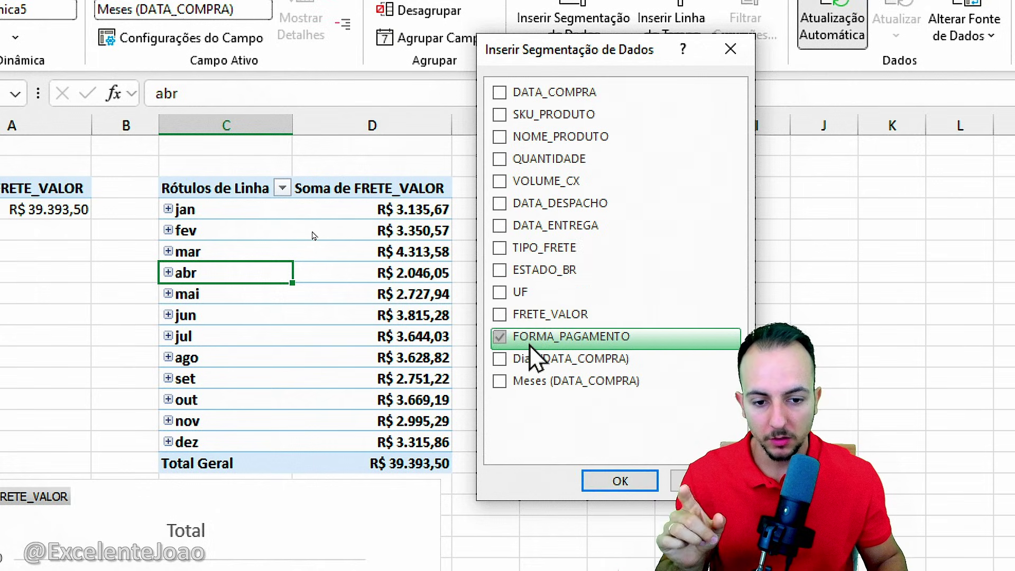
{"action": "left_click", "coordinate": [607, 480]}
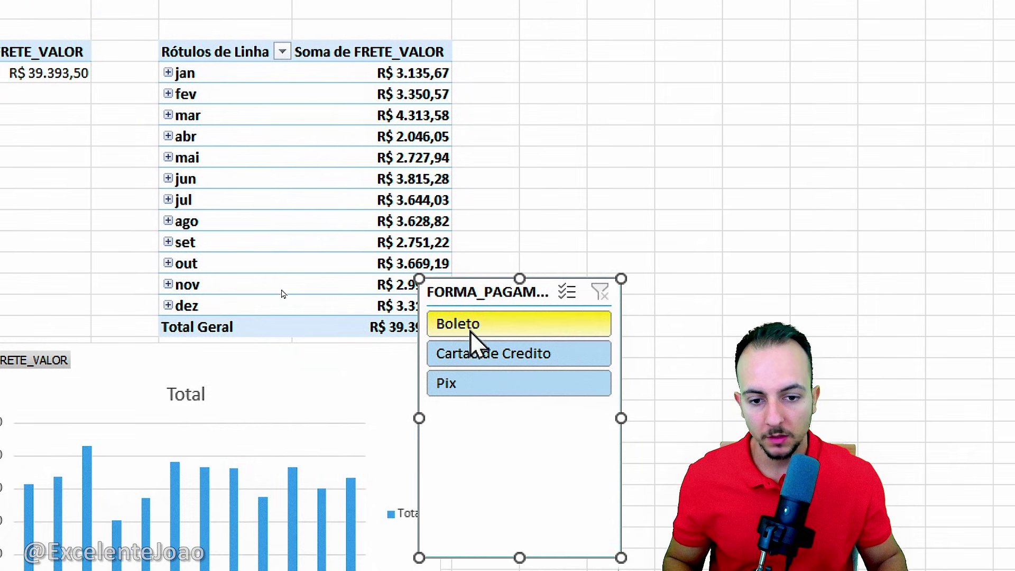
Step: Move the FORMA_PAGAMENTO slicer beside the monthly pivot table, filter by Boleto, Cartao de Credito and Pix in turn, and clear the filter
{"action": "left_click_drag", "start_coordinate": [467, 291], "coordinate": [521, 90]}
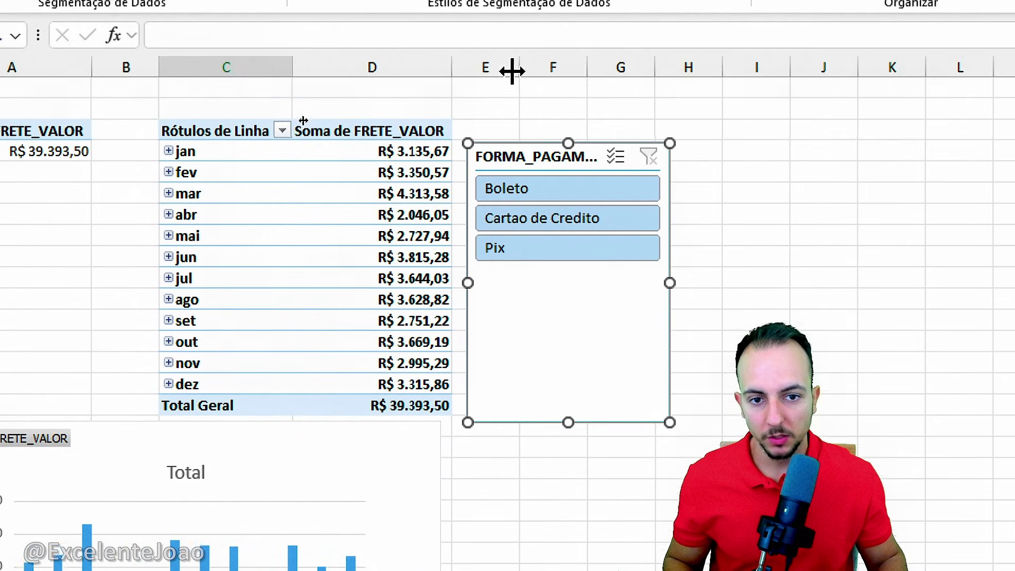
{"action": "left_click", "coordinate": [517, 122]}
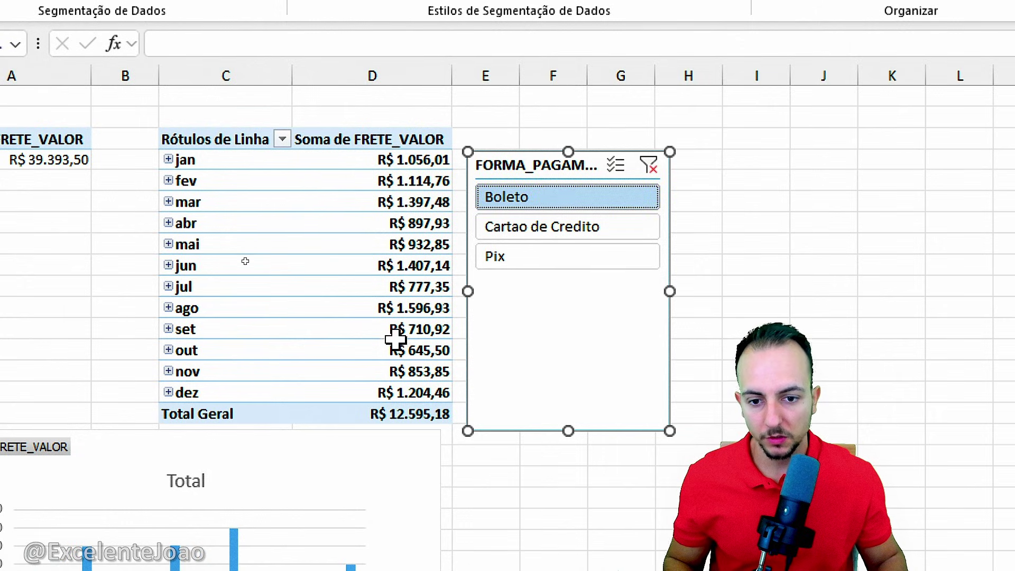
{"action": "left_click", "coordinate": [534, 228]}
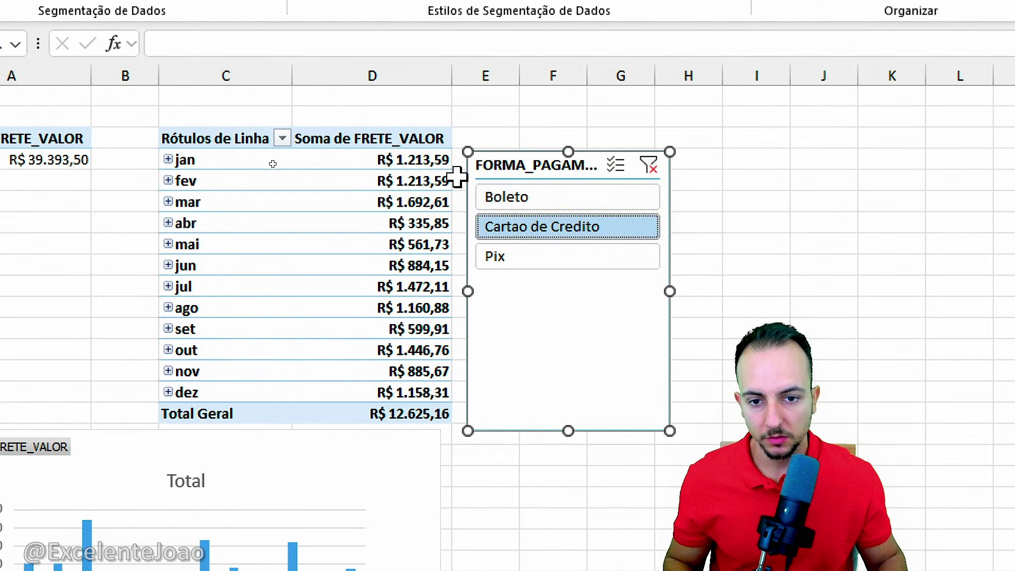
{"action": "left_click", "coordinate": [515, 256]}
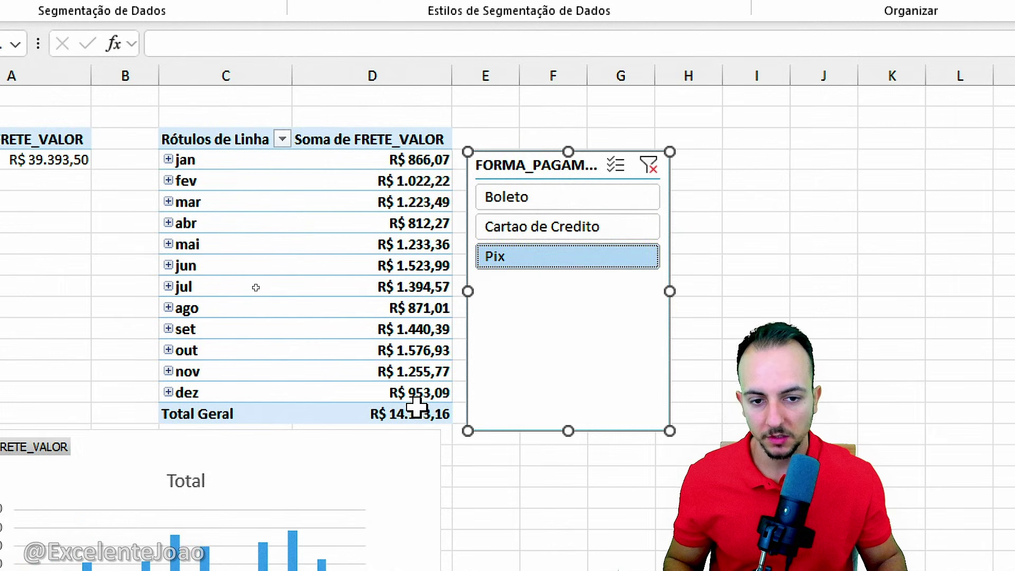
{"action": "left_click", "coordinate": [651, 165]}
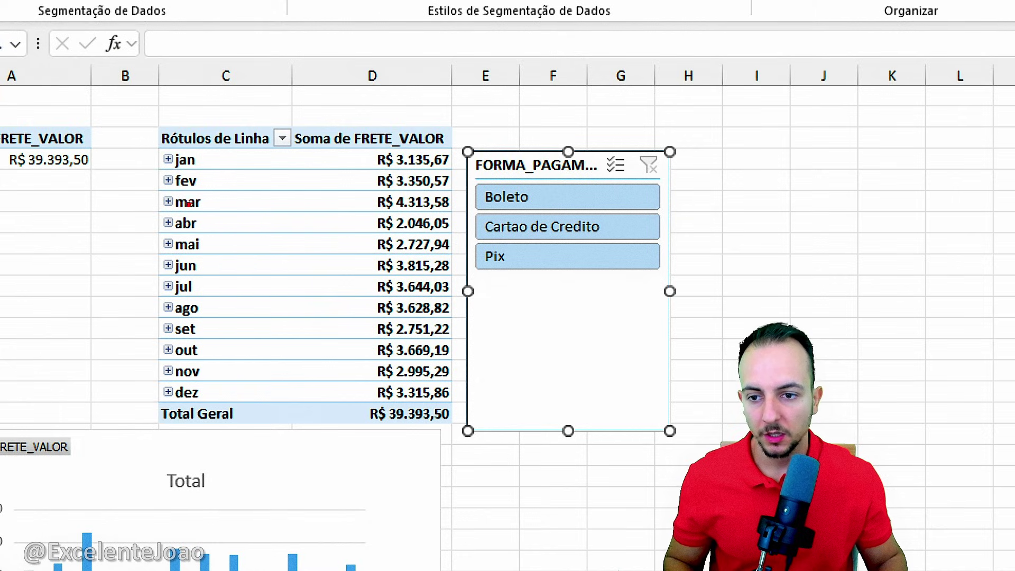
Step: Place the FORMA_PAGAMENTO slicer beside the pivot chart and switch its filter through Boleto, Cartao de Credito and Pix, ending on Boleto
{"action": "left_click", "coordinate": [501, 205]}
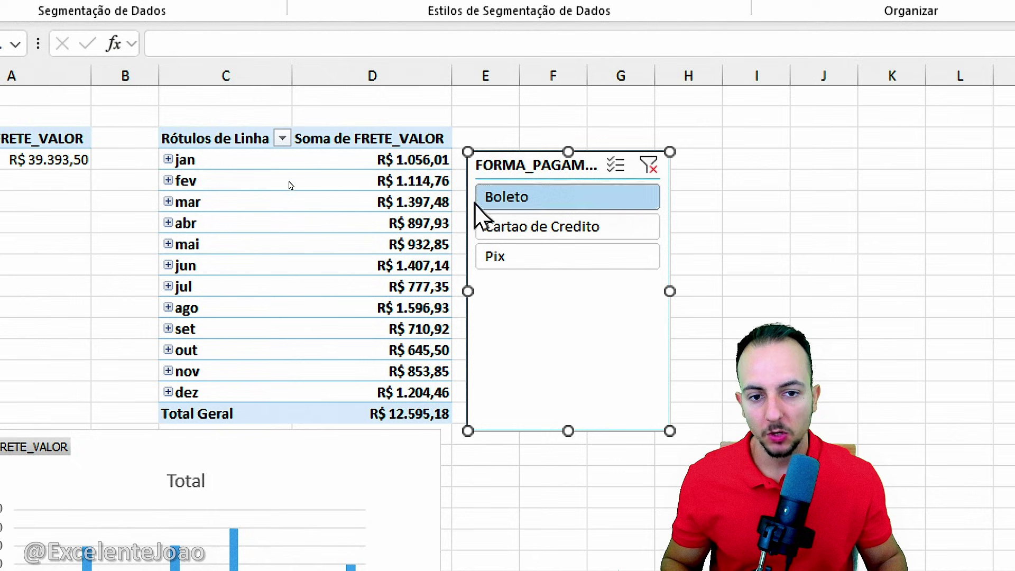
{"action": "left_click_drag", "start_coordinate": [487, 169], "coordinate": [475, 486]}
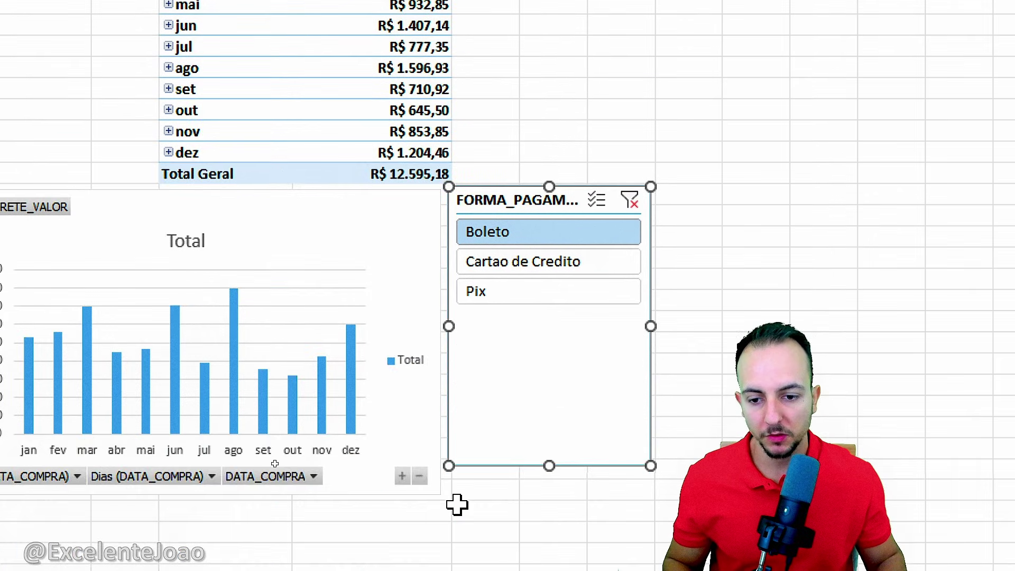
{"action": "left_click", "coordinate": [513, 264]}
{"action": "left_click", "coordinate": [483, 290]}
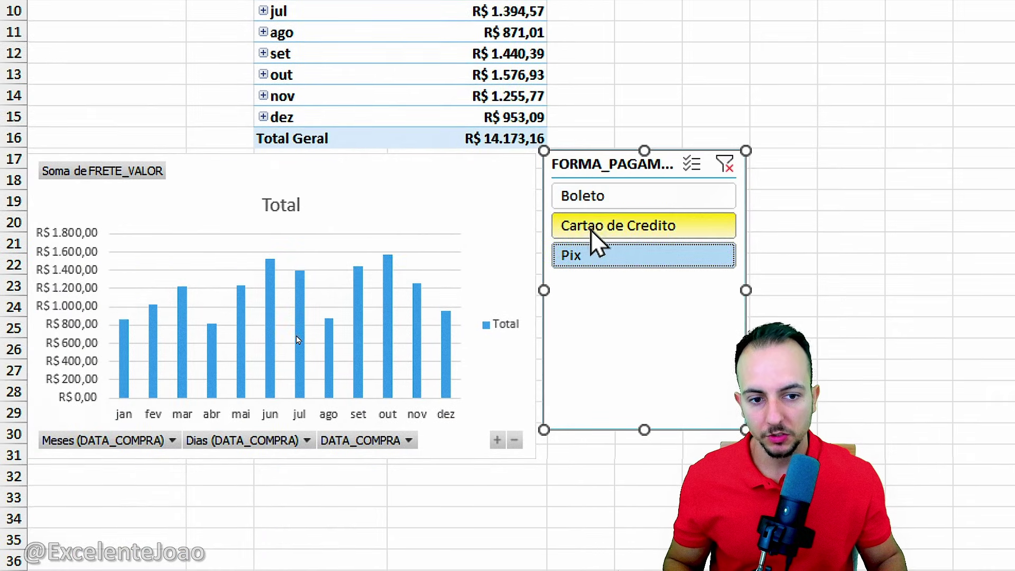
{"action": "left_click", "coordinate": [592, 228]}
{"action": "left_click", "coordinate": [611, 202]}
{"action": "left_click_drag", "start_coordinate": [611, 167], "coordinate": [609, 186]}
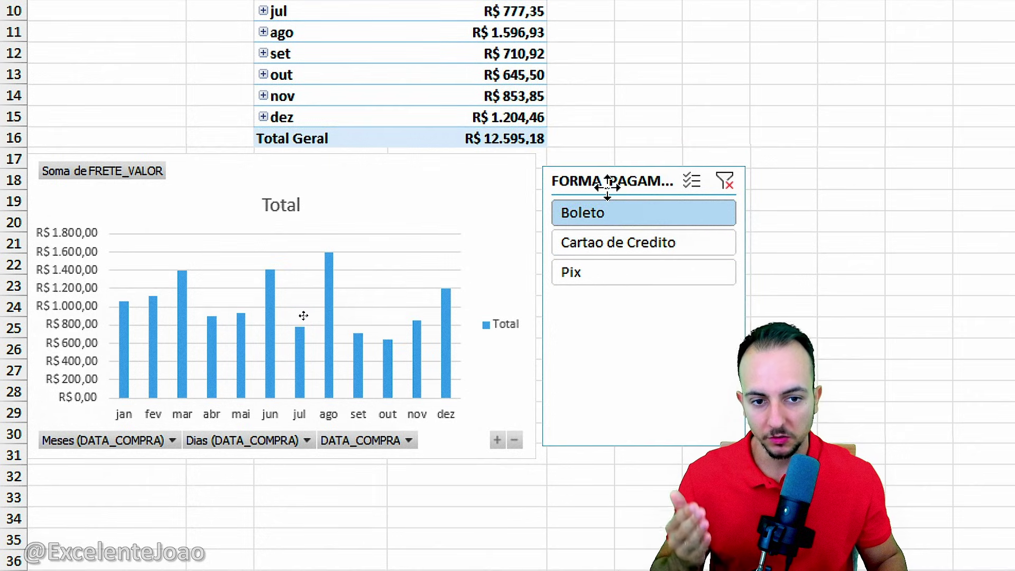
Step: Switch the slicer among Cartao de Credito, Pix and Boleto, ending on Pix, and compare the monthly pivot table with its chart
{"action": "left_click", "coordinate": [618, 244]}
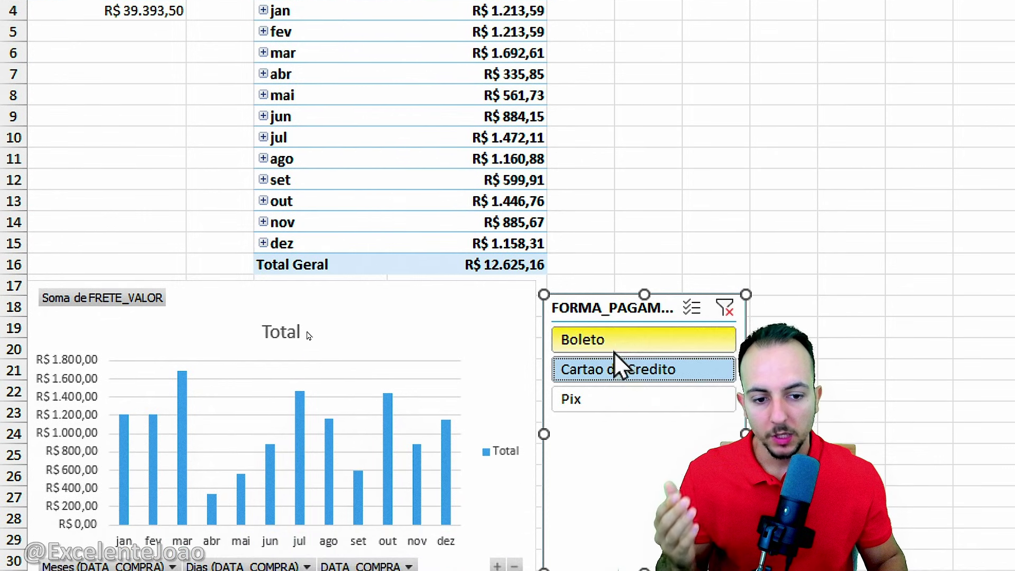
{"action": "left_click", "coordinate": [612, 406]}
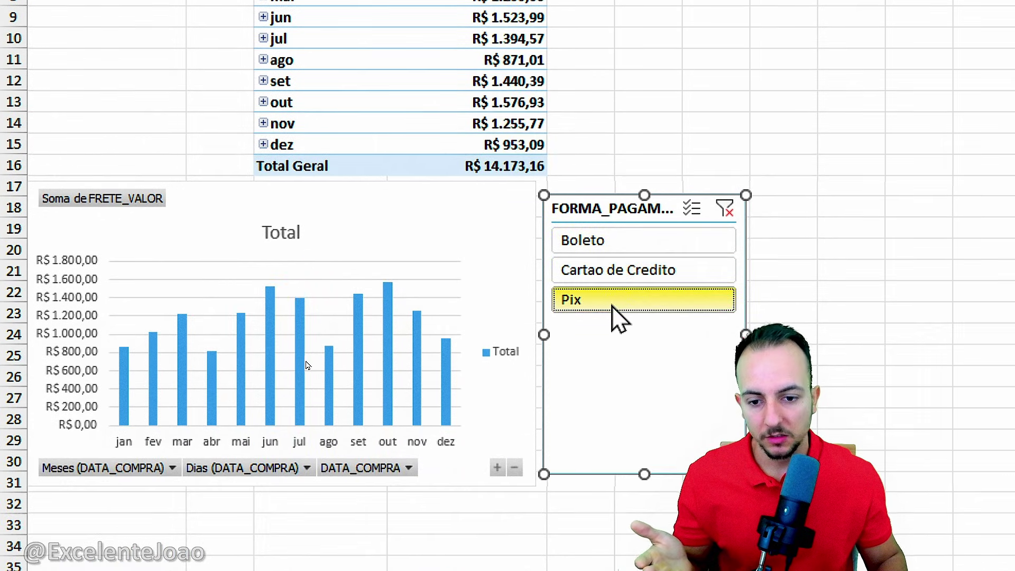
{"action": "left_click", "coordinate": [609, 379]}
{"action": "left_click", "coordinate": [609, 248]}
{"action": "left_click", "coordinate": [612, 272]}
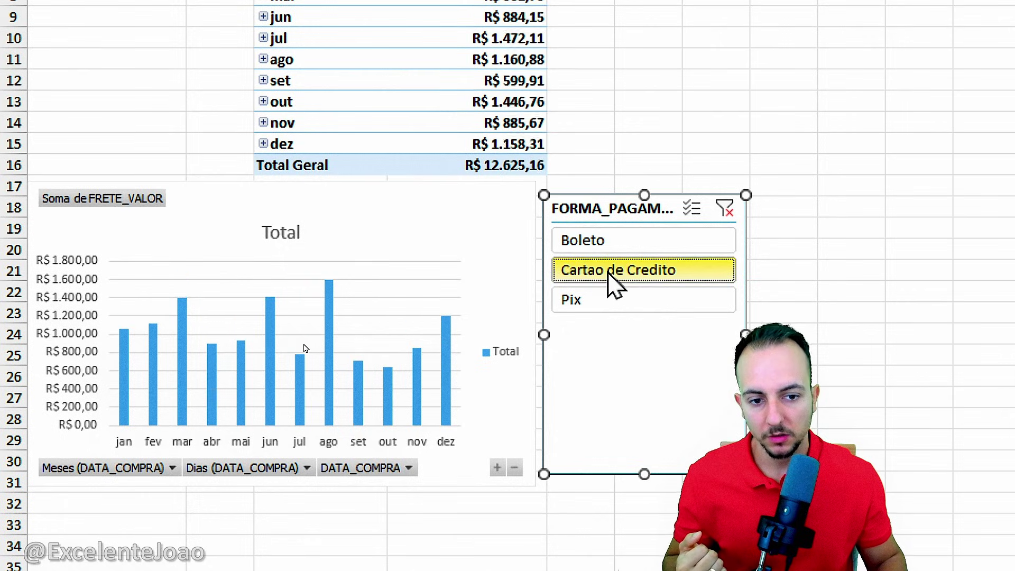
{"action": "left_click", "coordinate": [588, 305]}
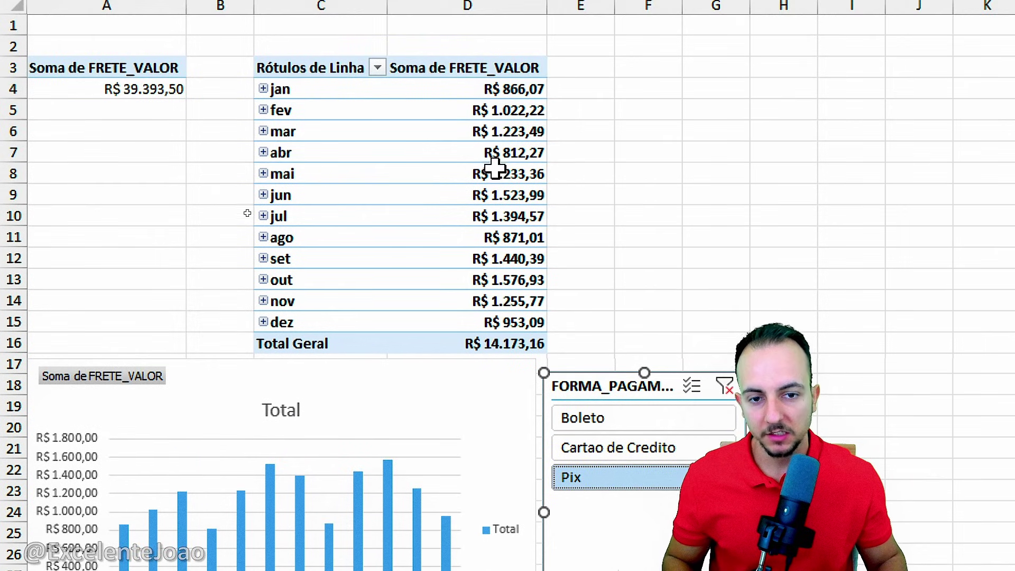
{"action": "left_click_drag", "start_coordinate": [356, 412], "coordinate": [400, 277]}
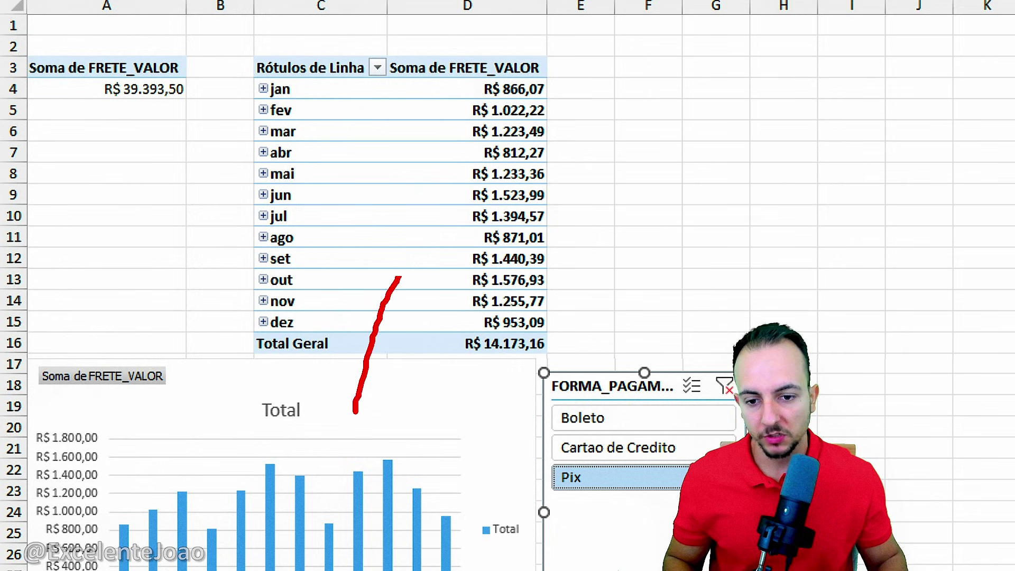
{"action": "key", "text": "Escape"}
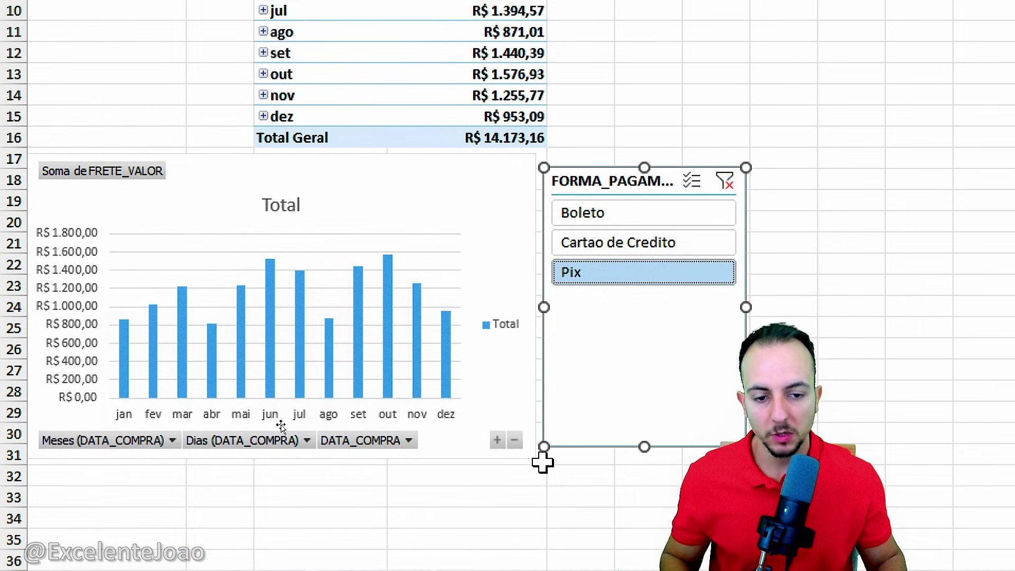
Step: Compare the chart's monthly freight columns by repeatedly switching the slicer among all three payment methods, and clear the filter
{"action": "left_click", "coordinate": [597, 449]}
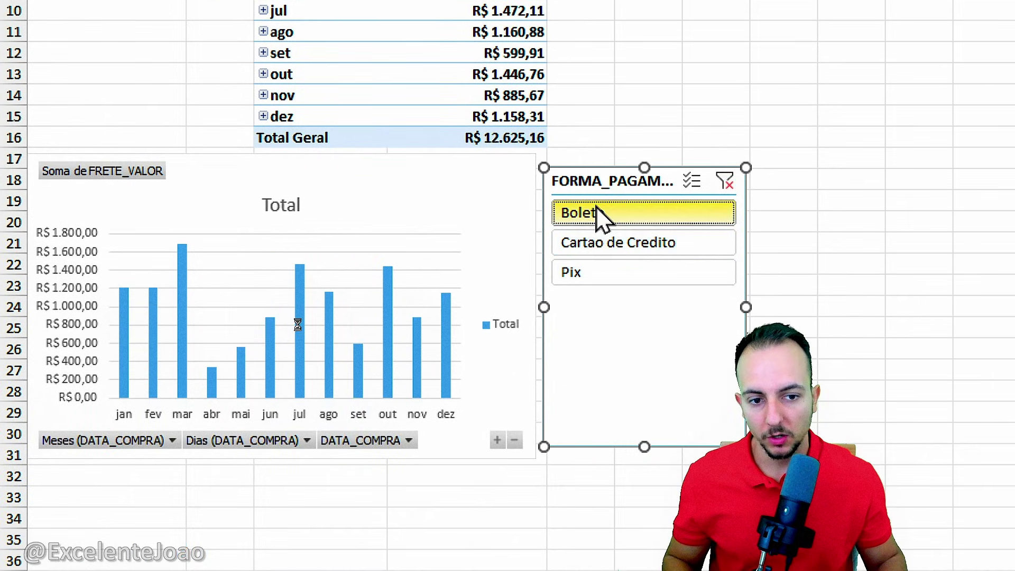
{"action": "left_click", "coordinate": [659, 213]}
{"action": "left_click", "coordinate": [595, 243]}
{"action": "left_click", "coordinate": [592, 272]}
{"action": "left_click", "coordinate": [616, 243]}
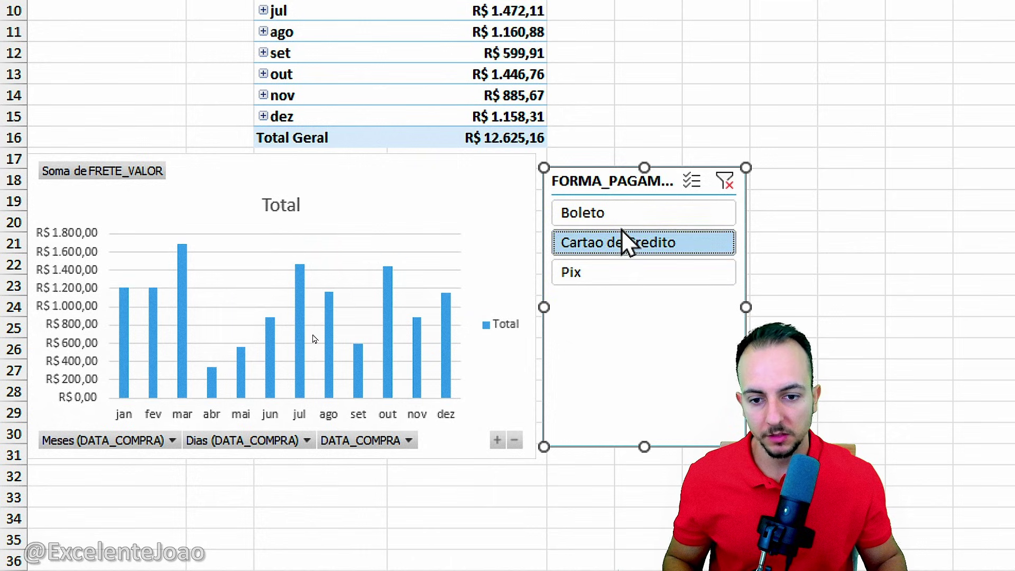
{"action": "left_click", "coordinate": [629, 217]}
{"action": "left_click", "coordinate": [632, 249]}
{"action": "left_click", "coordinate": [630, 270]}
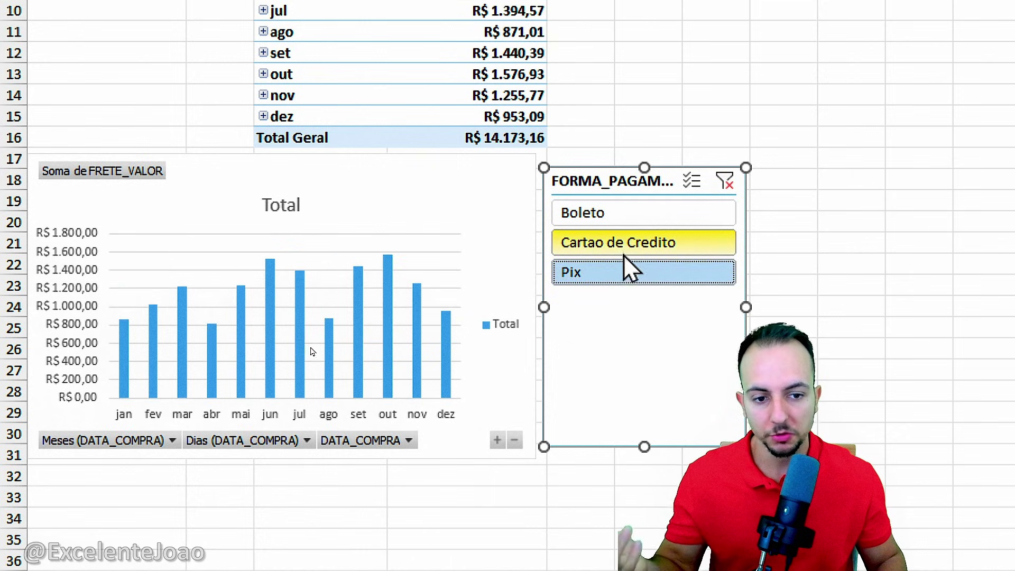
{"action": "left_click", "coordinate": [624, 241]}
{"action": "left_click", "coordinate": [607, 217]}
{"action": "left_click", "coordinate": [602, 244]}
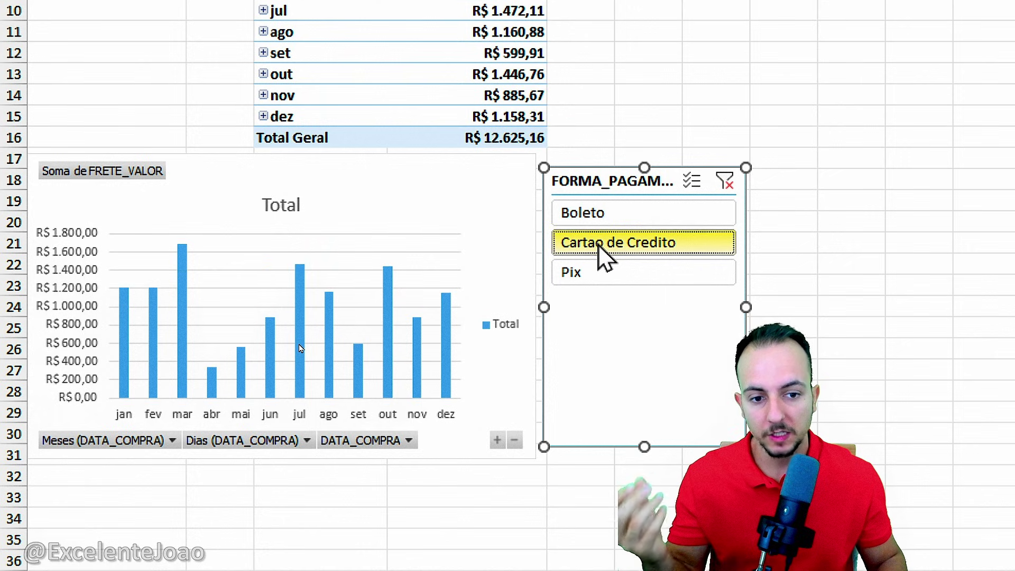
{"action": "left_click", "coordinate": [601, 269]}
{"action": "left_click", "coordinate": [612, 249]}
{"action": "left_click", "coordinate": [612, 249]}
{"action": "left_click", "coordinate": [614, 213]}
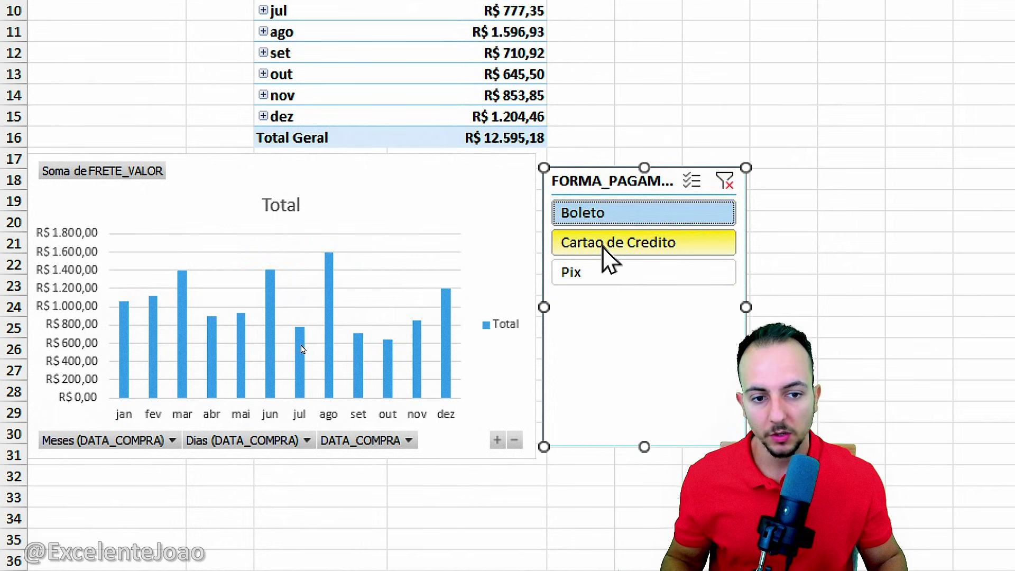
{"action": "left_click", "coordinate": [611, 244]}
{"action": "left_click", "coordinate": [725, 181]}
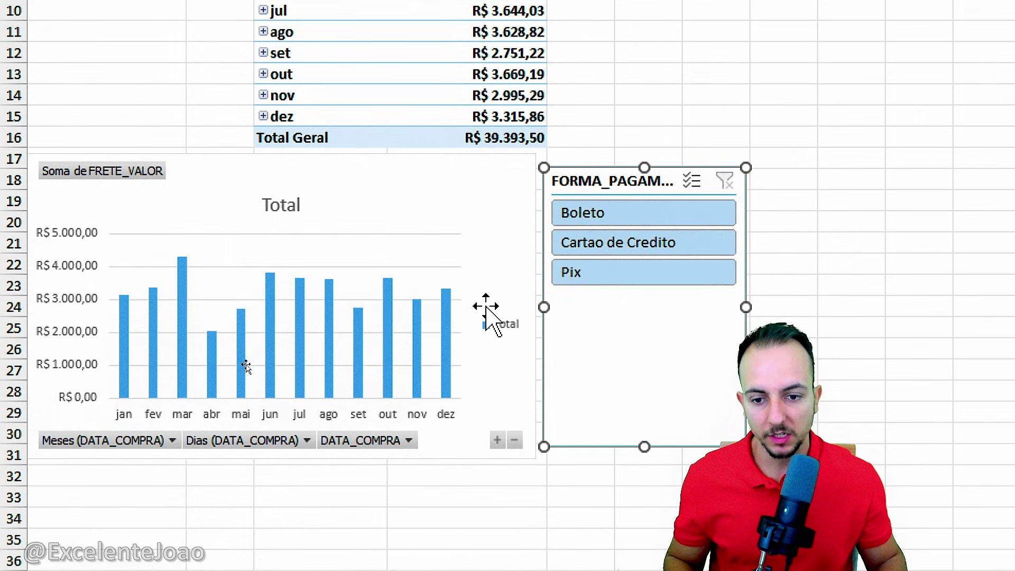
{"action": "scroll", "coordinate": [593, 65], "scroll_direction": "up", "scroll_amount": 2}
{"action": "scroll", "coordinate": [593, 64], "scroll_direction": "up", "scroll_amount": 1}
{"action": "left_click", "coordinate": [591, 112]}
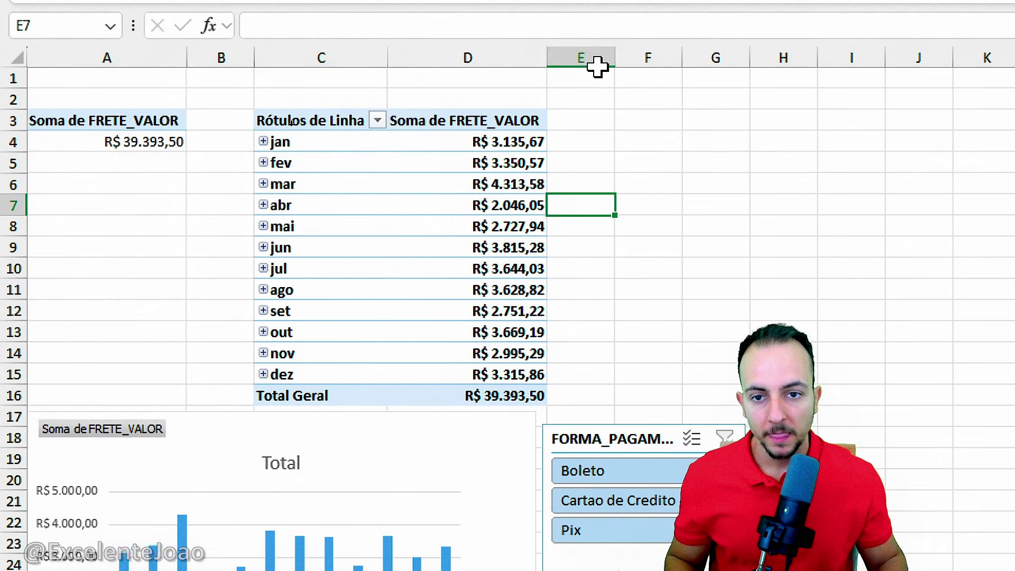
{"action": "left_click", "coordinate": [236, 37]}
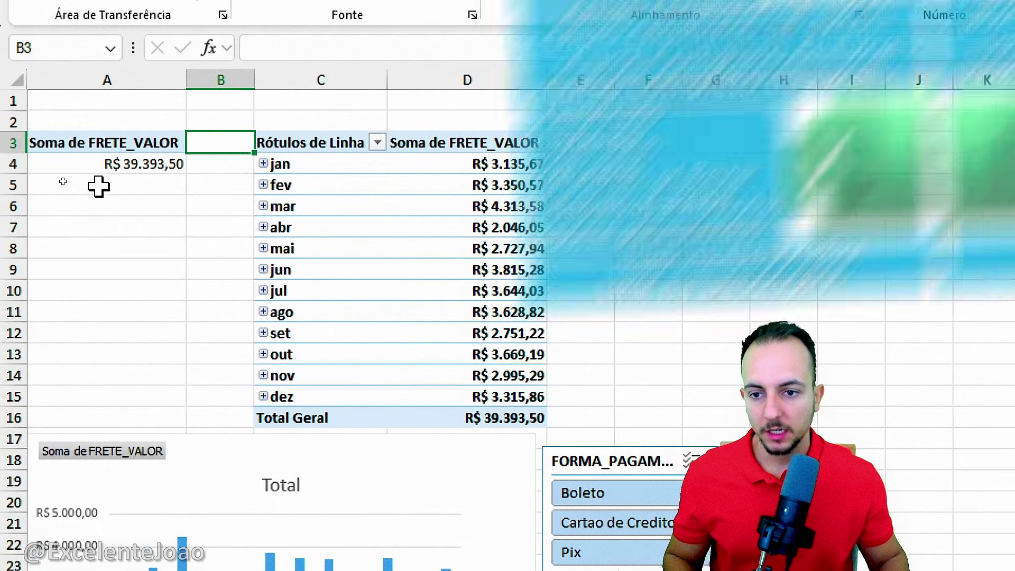
{"action": "left_click", "coordinate": [164, 189]}
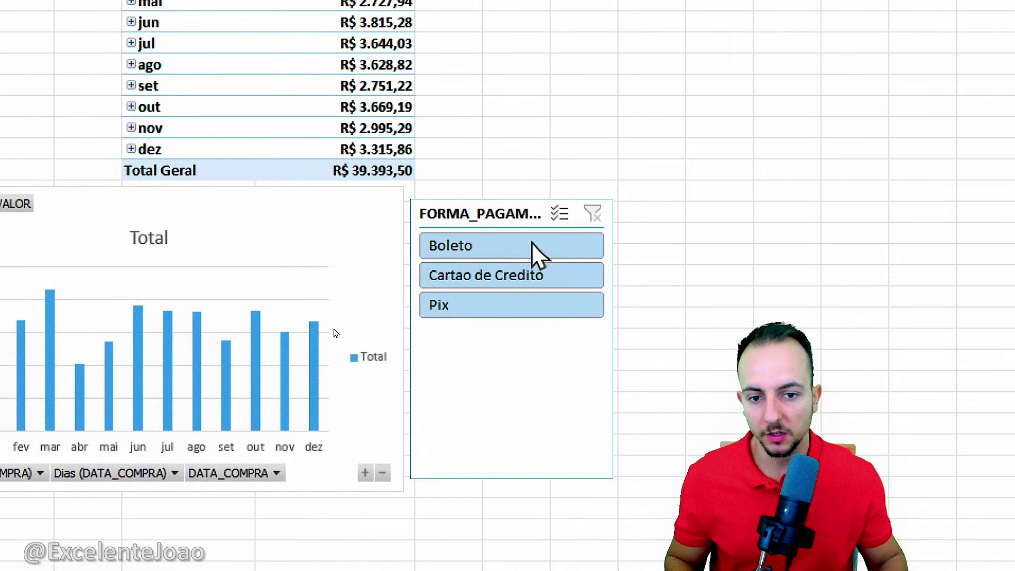
Step: Check the monthly freight once more for Boleto, Cartao de Credito and Pix with the slicer, and restore all payment methods
{"action": "left_click", "coordinate": [512, 249]}
{"action": "left_click", "coordinate": [480, 279]}
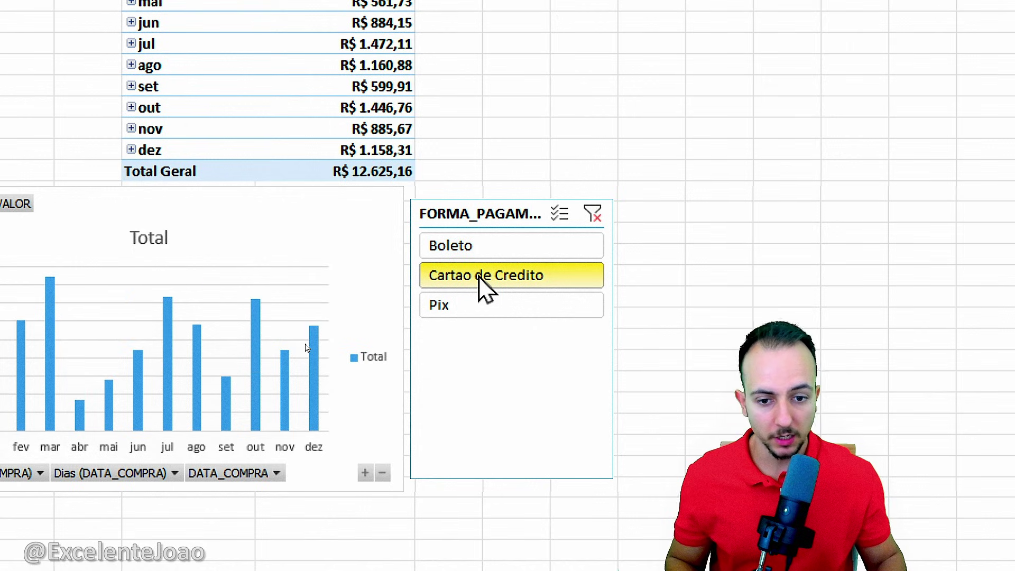
{"action": "left_click", "coordinate": [477, 304]}
{"action": "left_click", "coordinate": [489, 280]}
{"action": "left_click", "coordinate": [503, 250]}
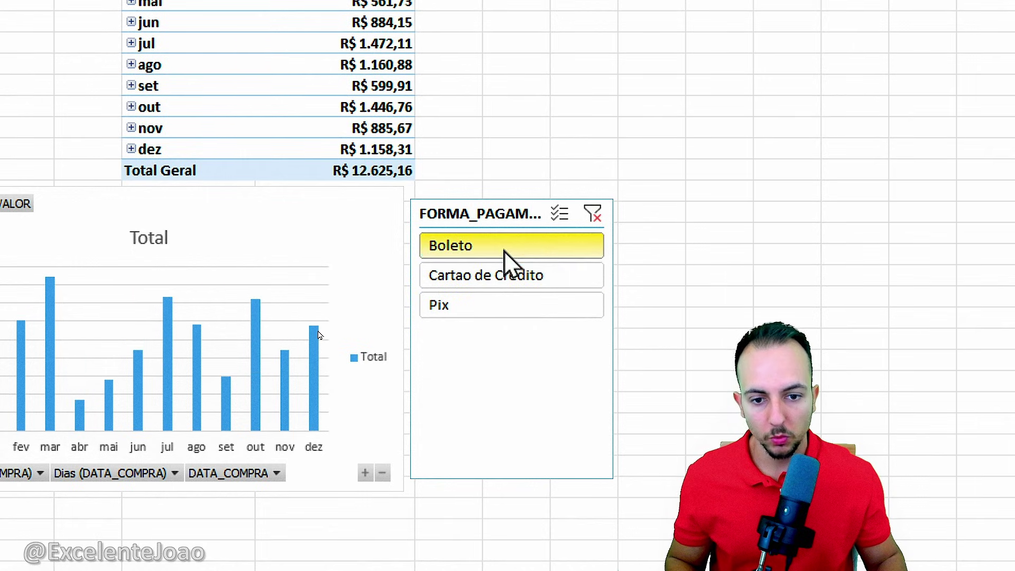
{"action": "left_click", "coordinate": [593, 213]}
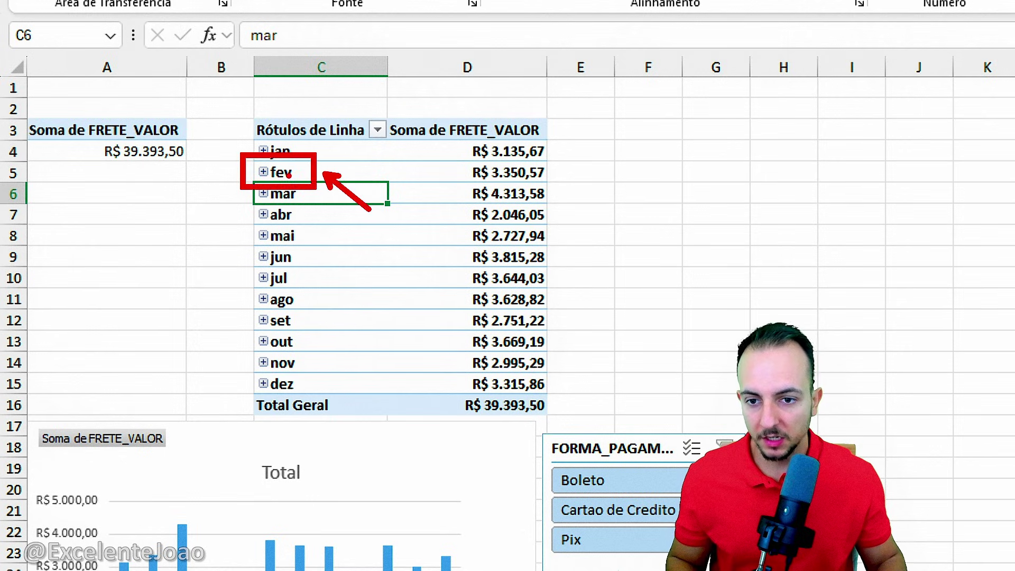
Step: Expand February and March in turn to daily detail in the monthly pivot table, and examine February's daily columns in the chart
{"action": "left_click", "coordinate": [263, 172]}
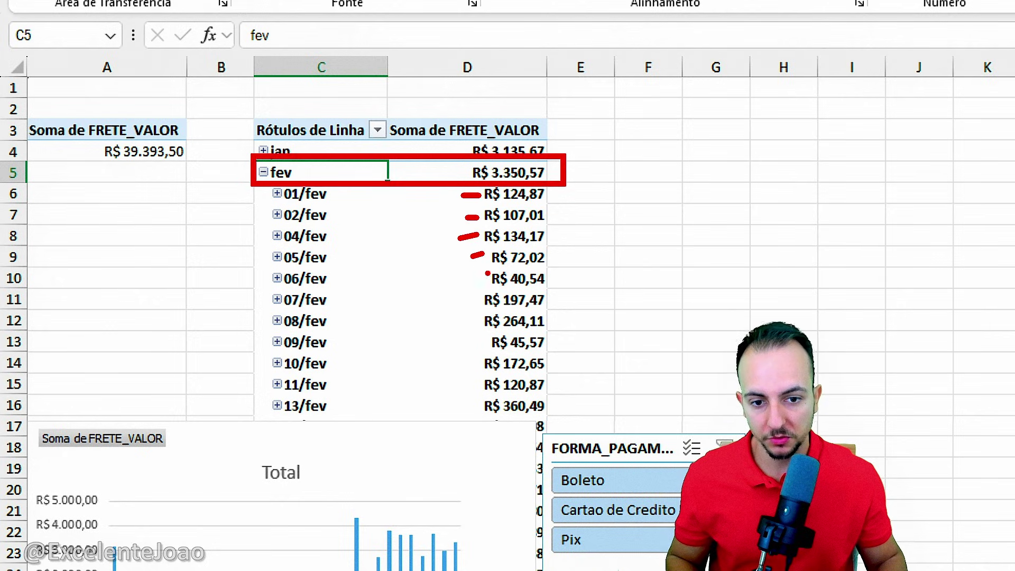
{"action": "key", "text": "Escape"}
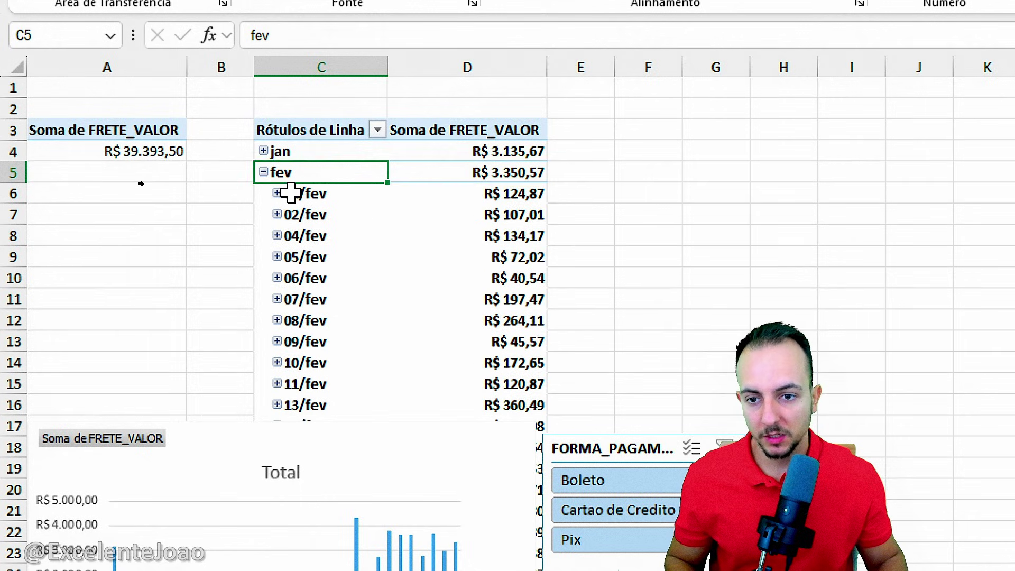
{"action": "left_click", "coordinate": [263, 172]}
{"action": "left_click", "coordinate": [263, 194]}
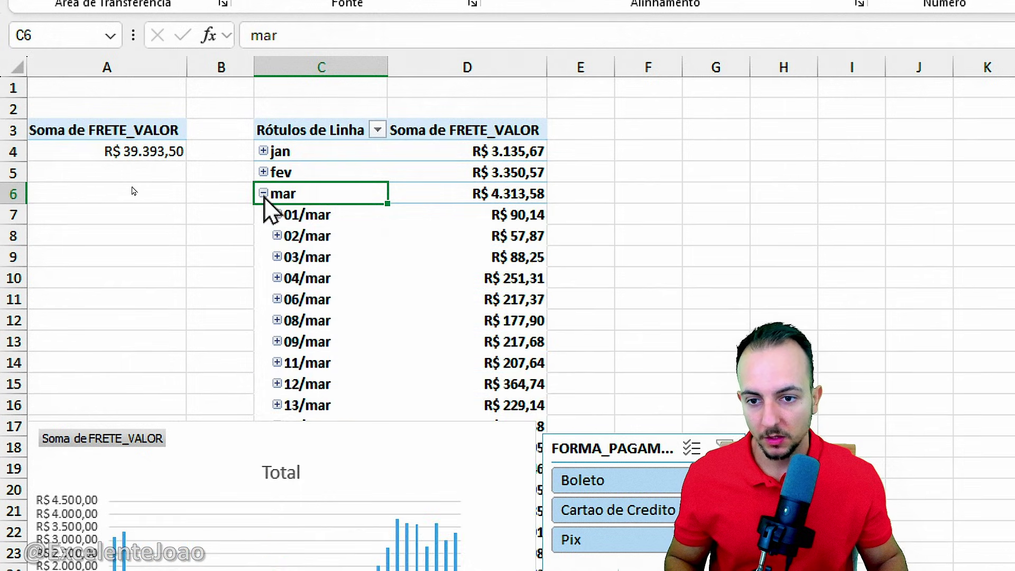
{"action": "left_click", "coordinate": [263, 194]}
{"action": "left_click", "coordinate": [263, 173]}
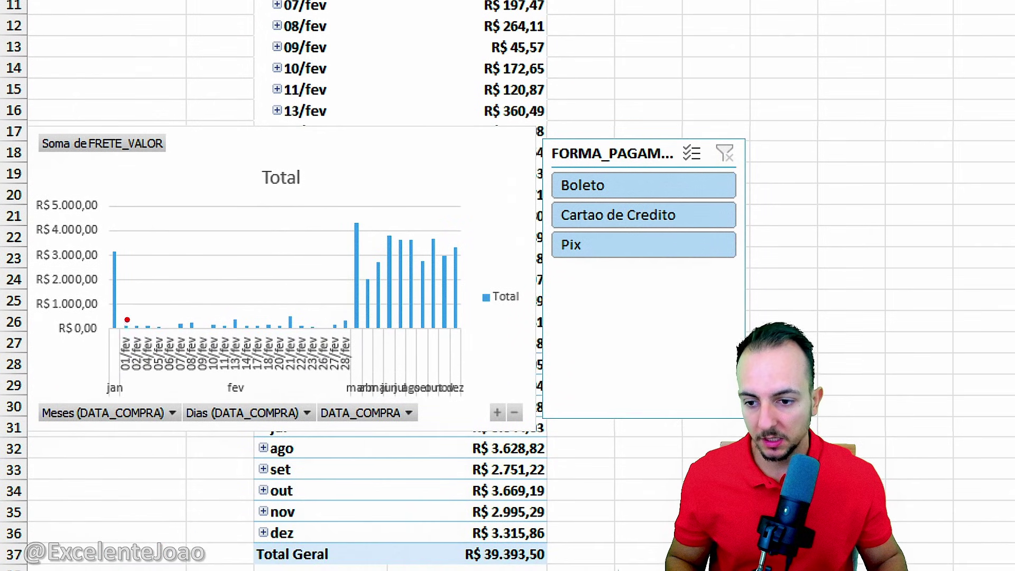
{"action": "mouse_move", "coordinate": [116, 316]}
{"action": "left_mouse_down"}
{"action": "mouse_move", "coordinate": [197, 363]}
{"action": "mouse_move", "coordinate": [354, 402]}
{"action": "left_mouse_up"}
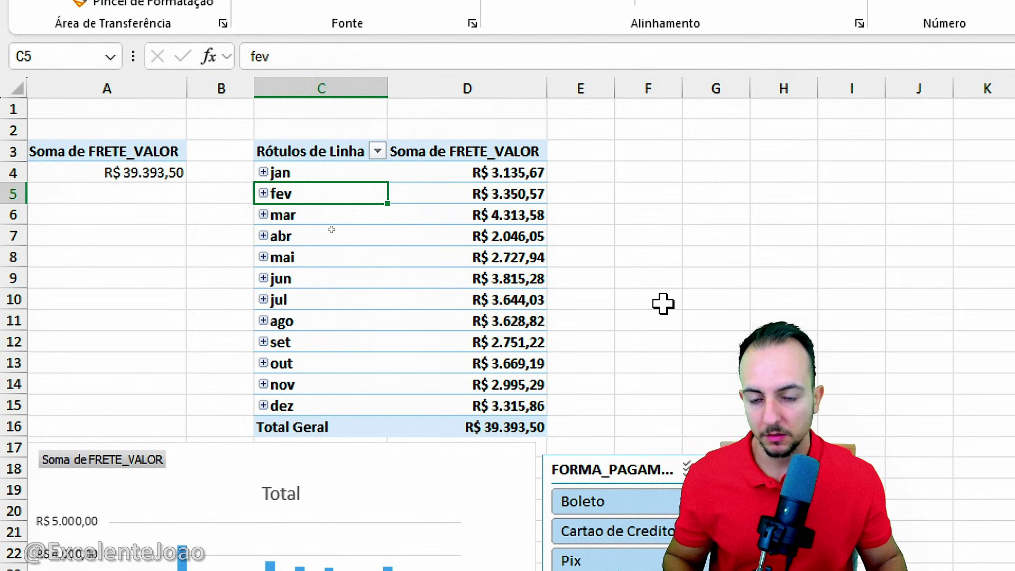
{"action": "mouse_move", "coordinate": [519, 289]}
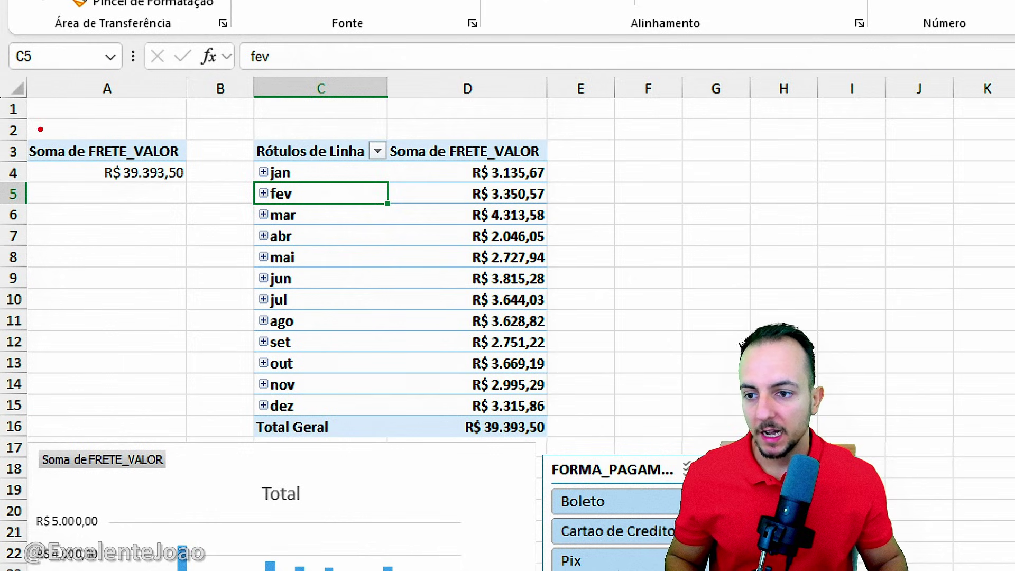
{"action": "left_click_drag", "start_coordinate": [12, 125], "coordinate": [197, 207]}
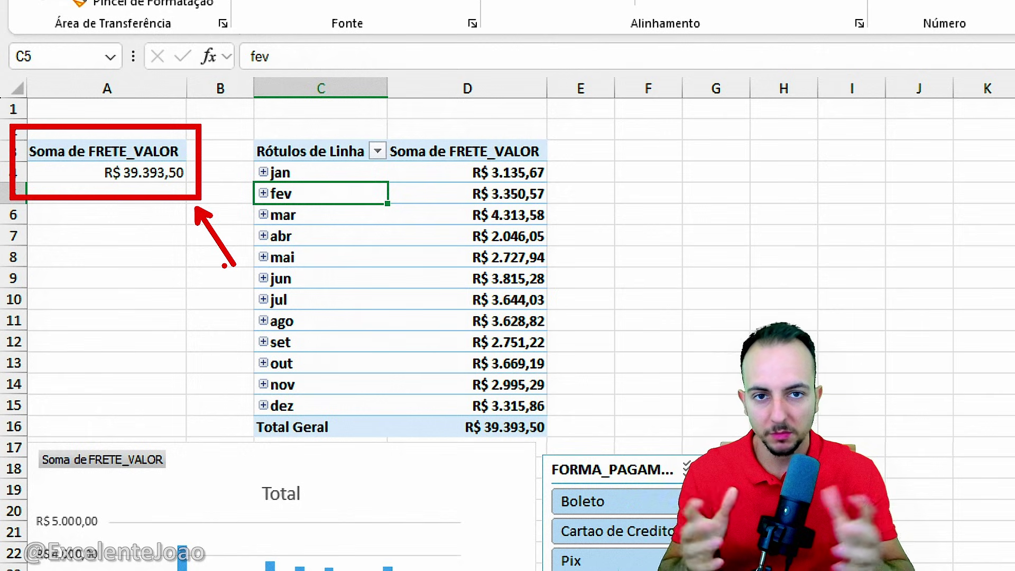
{"action": "key", "text": "Escape"}
Step: Copy the total freight pivot table in A3:A4 and paste the copy at G3
{"action": "left_click", "coordinate": [128, 149]}
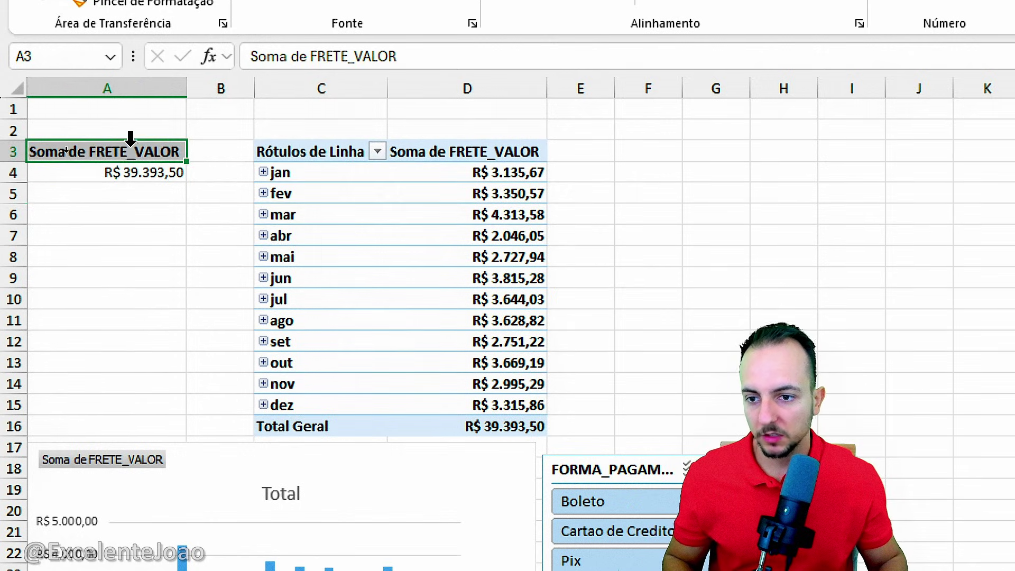
{"action": "left_click_drag", "start_coordinate": [147, 153], "coordinate": [146, 172]}
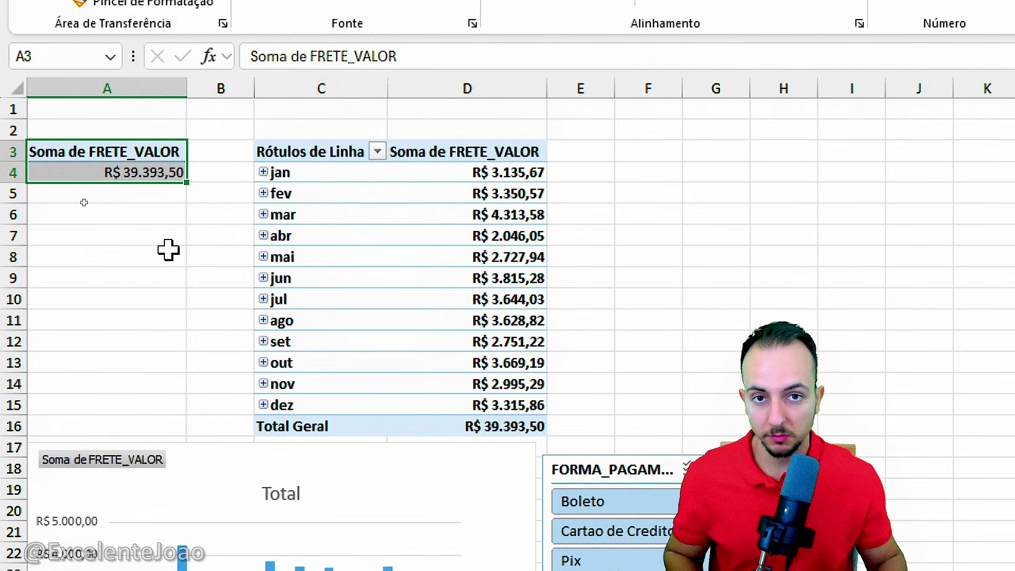
{"action": "key", "text": "ctrl+c"}
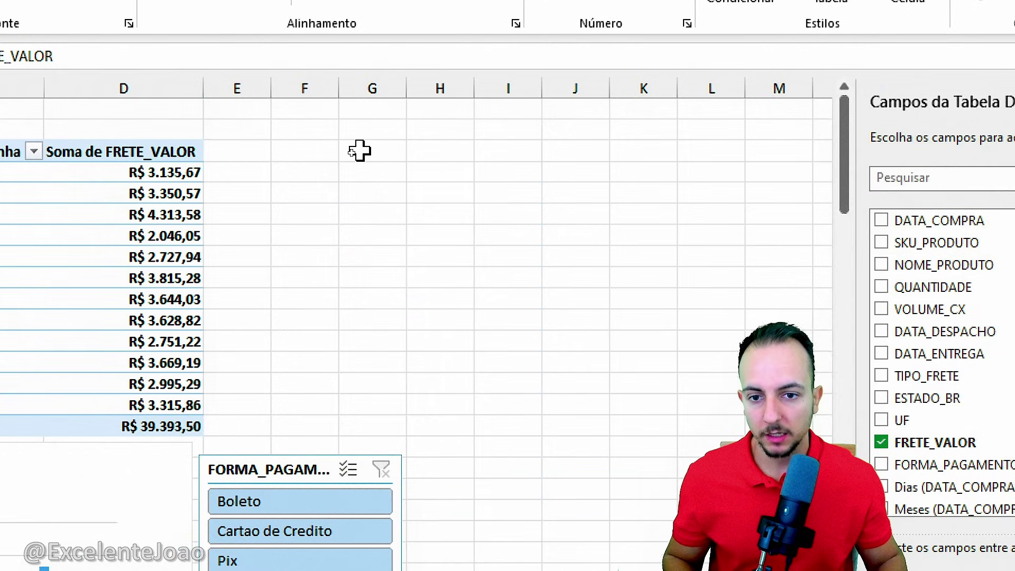
{"action": "left_click", "coordinate": [359, 152]}
{"action": "key", "text": "ctrl+v"}
{"action": "left_click", "coordinate": [394, 301]}
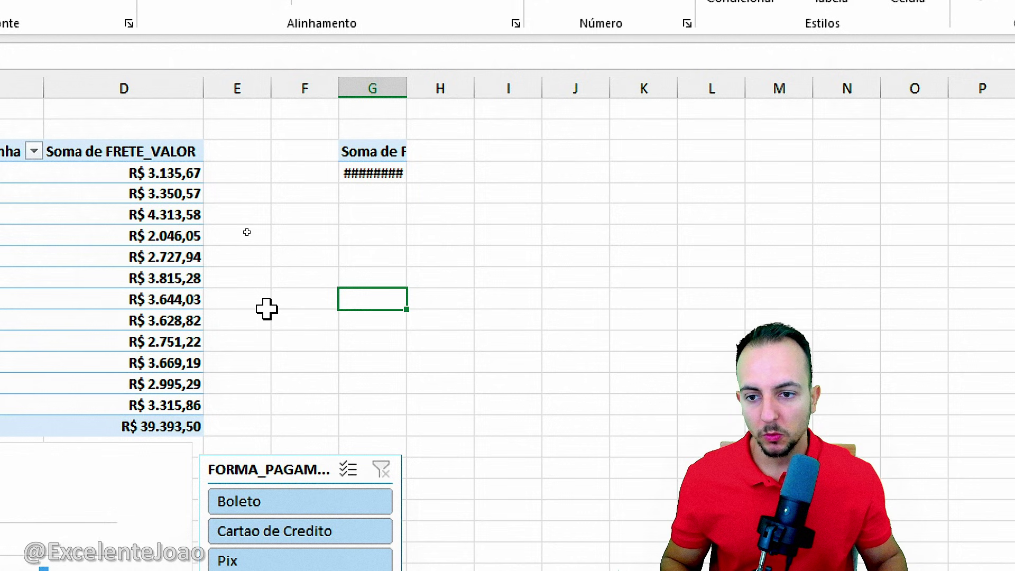
{"action": "mouse_move", "coordinate": [131, 229]}
{"action": "left_mouse_down"}
{"action": "mouse_move", "coordinate": [119, 319]}
{"action": "mouse_move", "coordinate": [127, 230]}
{"action": "left_mouse_up"}
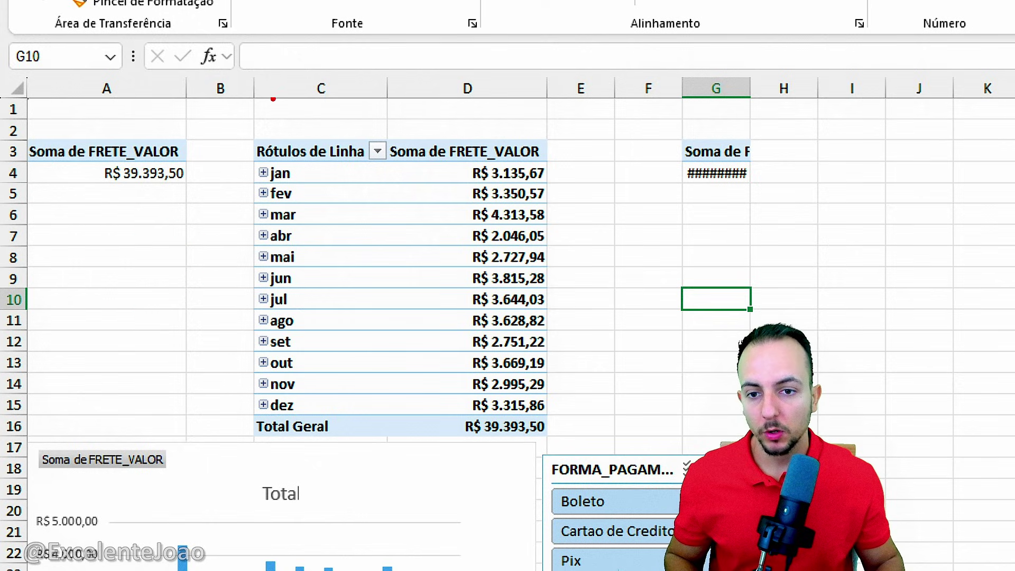
{"action": "left_click_drag", "start_coordinate": [251, 80], "coordinate": [551, 126]}
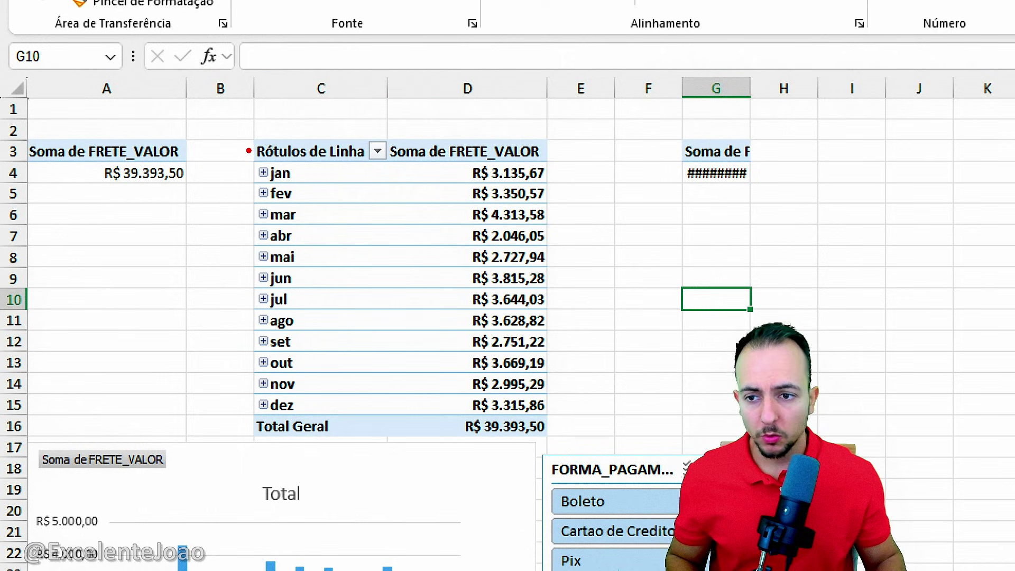
{"action": "mouse_move", "coordinate": [251, 138]}
{"action": "left_mouse_down"}
{"action": "mouse_move", "coordinate": [549, 442]}
{"action": "mouse_move", "coordinate": [572, 313]}
{"action": "left_mouse_up"}
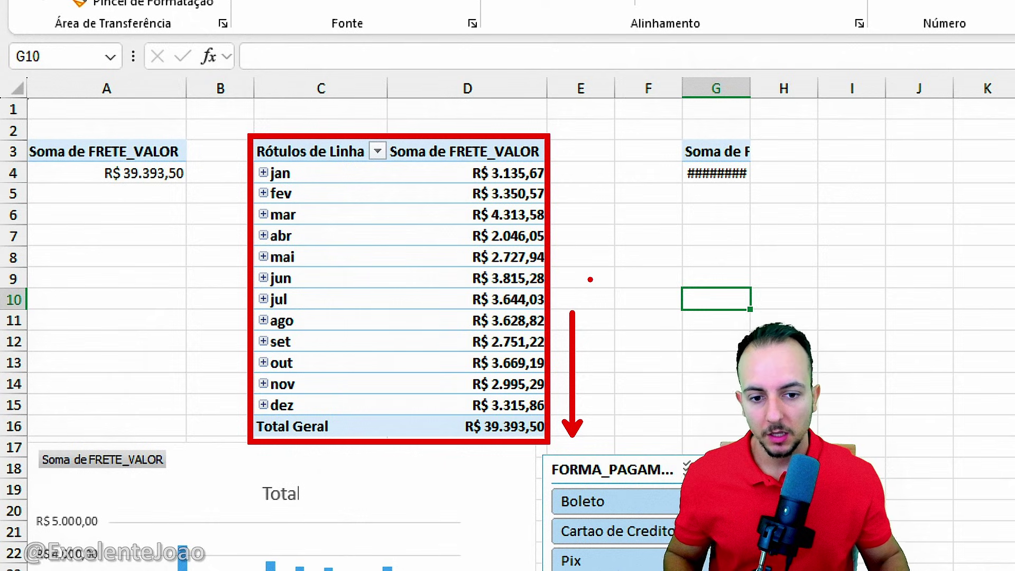
{"action": "key", "text": "ctrl+z"}
{"action": "left_click_drag", "start_coordinate": [415, 217], "coordinate": [436, 62]}
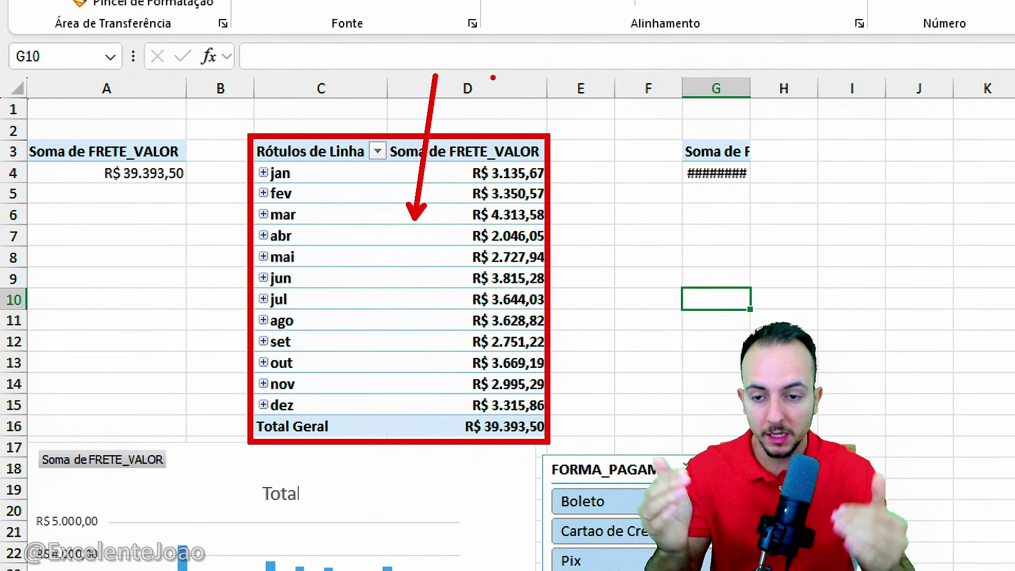
{"action": "key", "text": "e"}
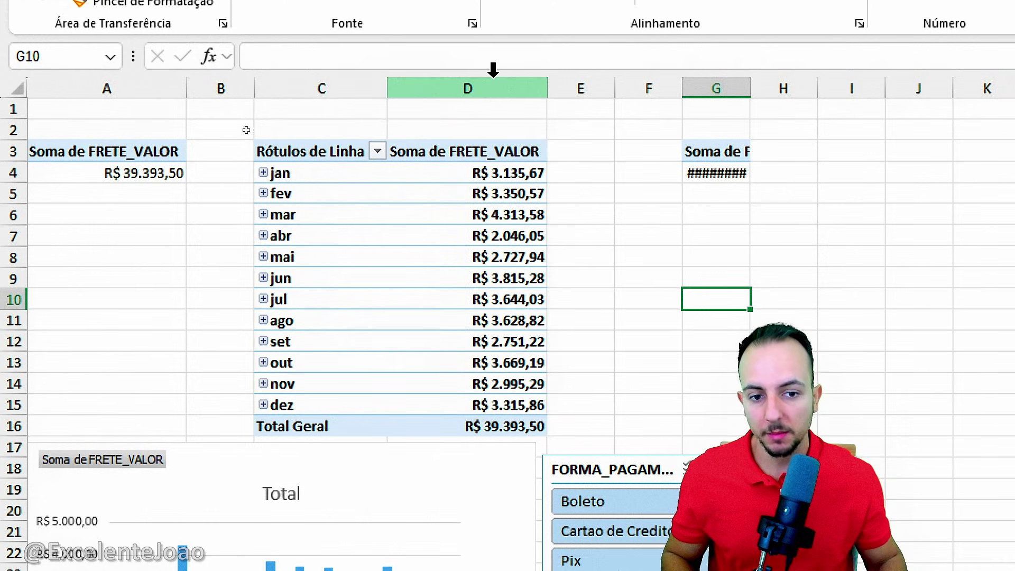
{"action": "left_click_drag", "start_coordinate": [582, 391], "coordinate": [583, 153]}
{"action": "left_click_drag", "start_coordinate": [433, 314], "coordinate": [559, 320]}
{"action": "left_click_drag", "start_coordinate": [427, 347], "coordinate": [577, 352]}
{"action": "left_click_drag", "start_coordinate": [420, 373], "coordinate": [544, 386]}
{"action": "left_click_drag", "start_coordinate": [414, 413], "coordinate": [533, 433]}
{"action": "left_click_drag", "start_coordinate": [403, 452], "coordinate": [524, 481]}
{"action": "left_click_drag", "start_coordinate": [396, 491], "coordinate": [472, 506]}
{"action": "key", "text": "Escape"}
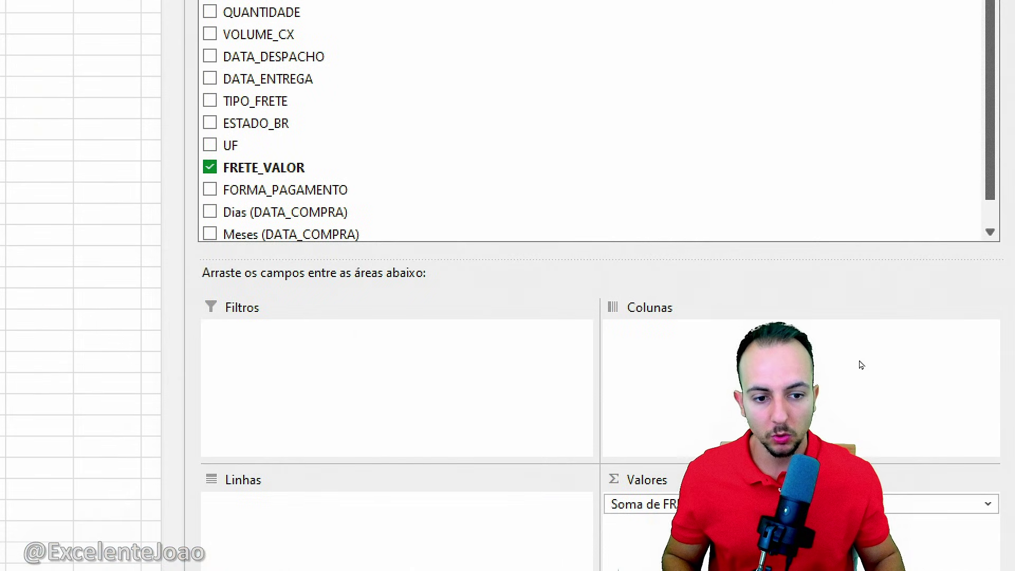
{"action": "mouse_move", "coordinate": [639, 260]}
{"action": "left_mouse_down"}
{"action": "mouse_move", "coordinate": [648, 278]}
{"action": "mouse_move", "coordinate": [615, 277]}
{"action": "left_mouse_up"}
{"action": "key", "text": "Escape"}
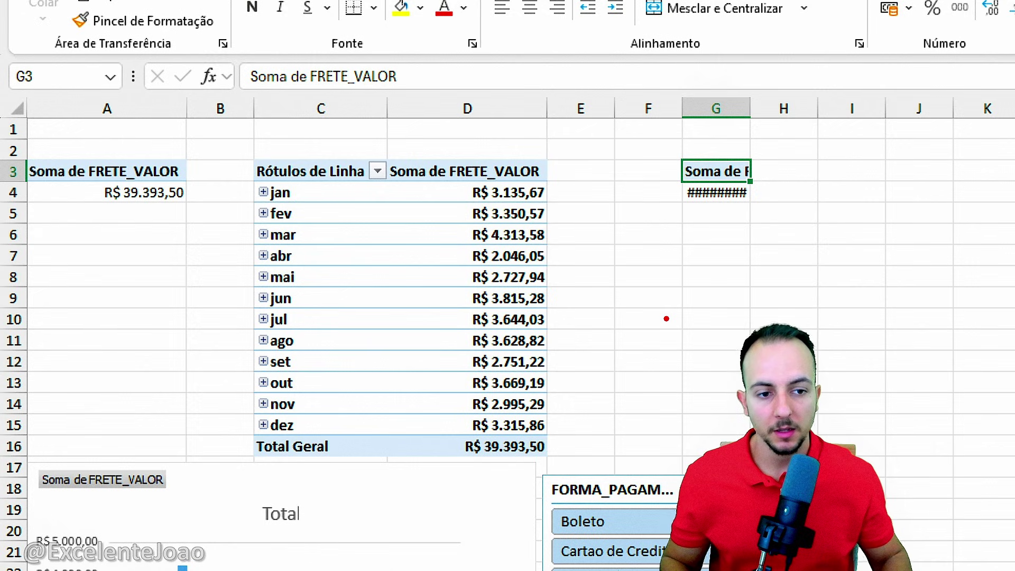
Step: Remove Soma de FRETE_VALOR from the values of the copied pivot table at G3
{"action": "left_click", "coordinate": [717, 175]}
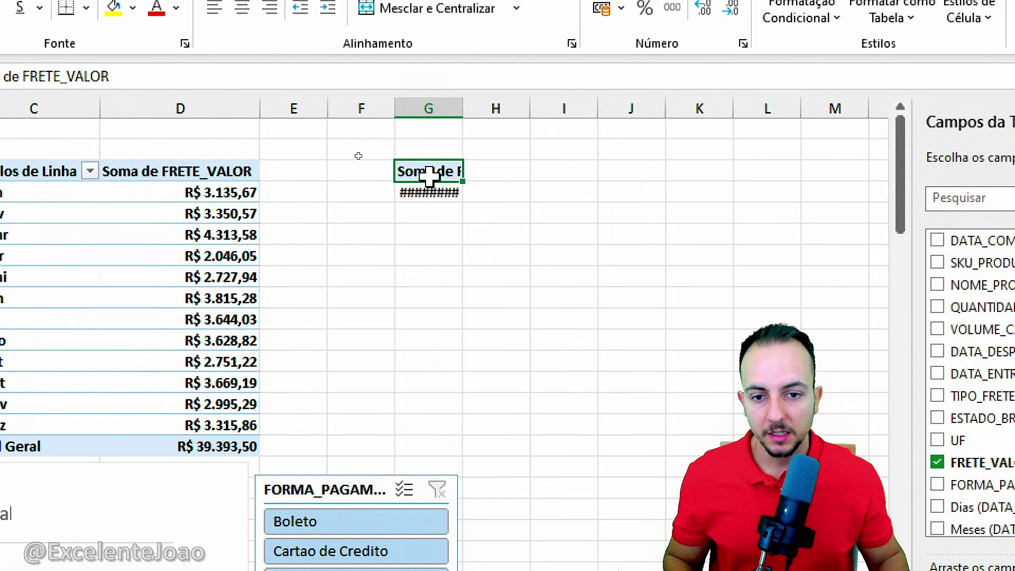
{"action": "mouse_move", "coordinate": [423, 146]}
{"action": "left_mouse_down"}
{"action": "mouse_move", "coordinate": [365, 191]}
{"action": "mouse_move", "coordinate": [460, 146]}
{"action": "left_mouse_up"}
{"action": "key", "text": "Escape"}
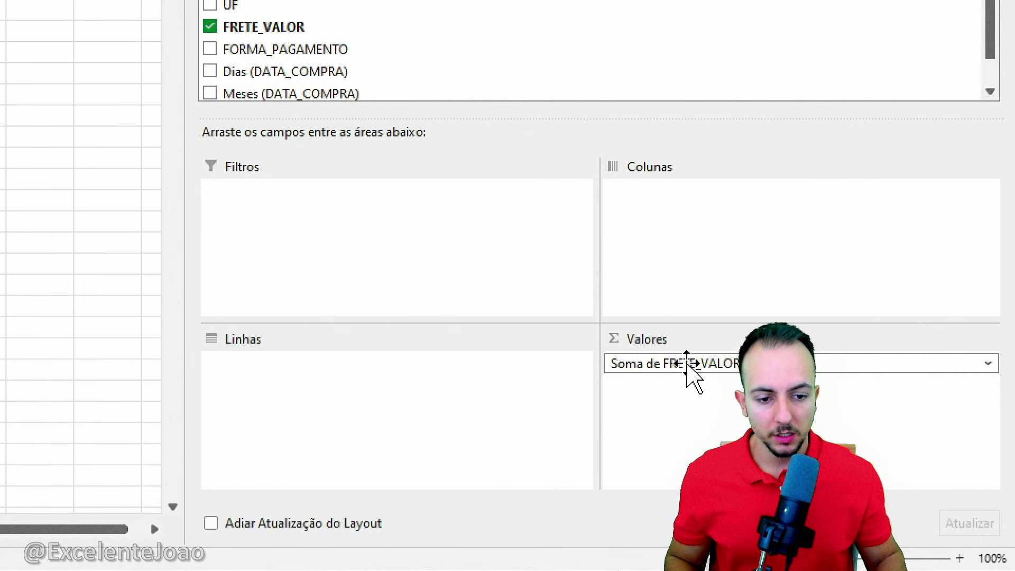
{"action": "left_click", "coordinate": [687, 364]}
{"action": "left_click", "coordinate": [693, 313]}
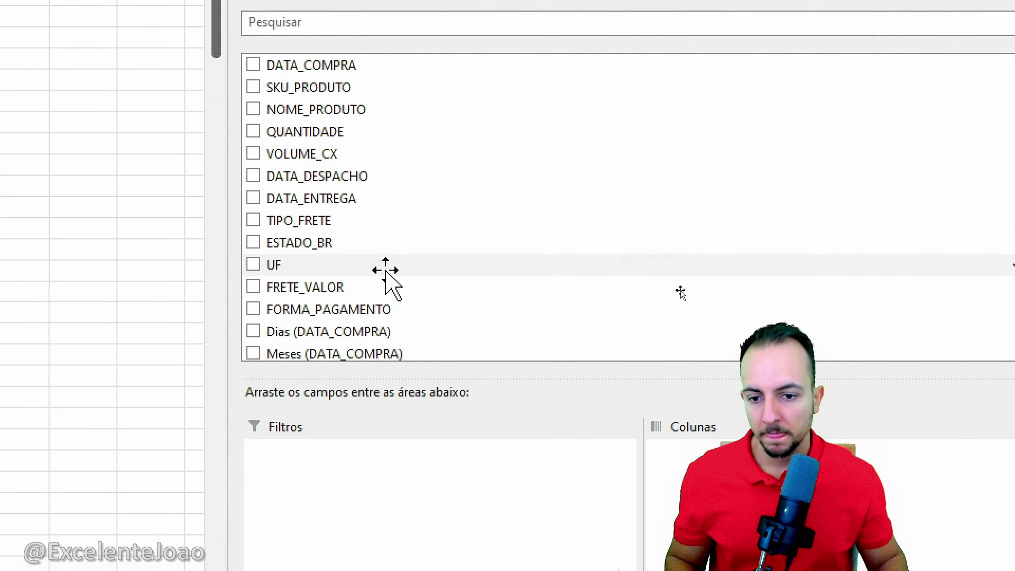
{"action": "scroll", "coordinate": [388, 272], "scroll_direction": "down", "scroll_amount": 1}
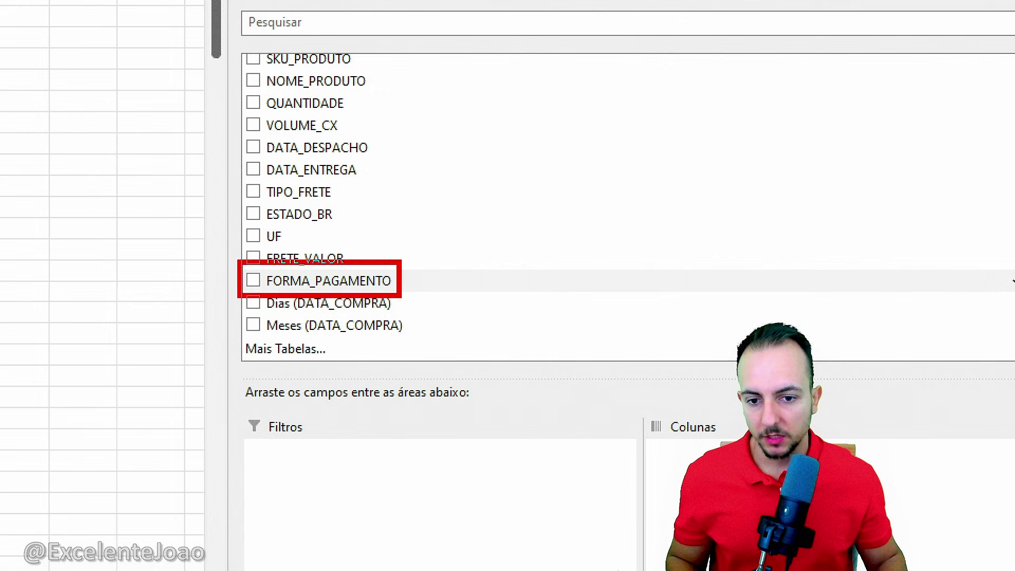
Step: Try FORMA_PAGAMENTO as a row field and as a column field in the new pivot table, and remove it
{"action": "left_click_drag", "start_coordinate": [353, 286], "coordinate": [396, 570]}
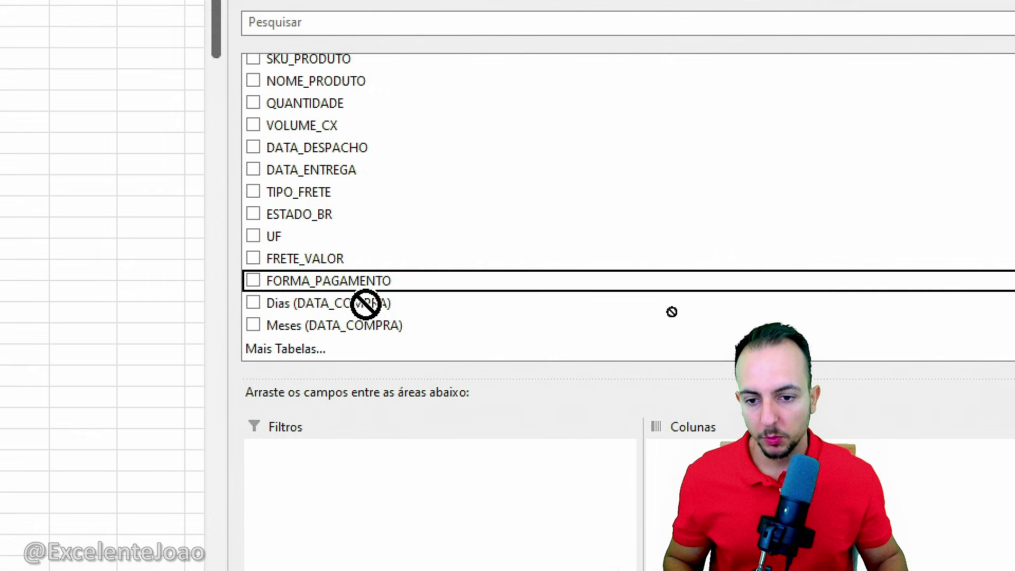
{"action": "left_click_drag", "start_coordinate": [397, 507], "coordinate": [396, 509]}
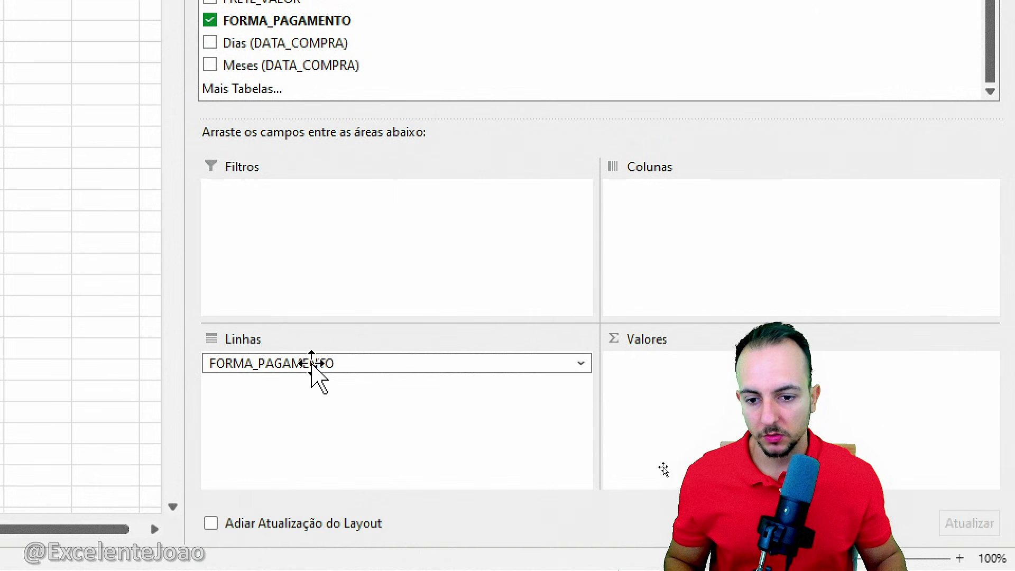
{"action": "left_click_drag", "start_coordinate": [312, 365], "coordinate": [723, 250]}
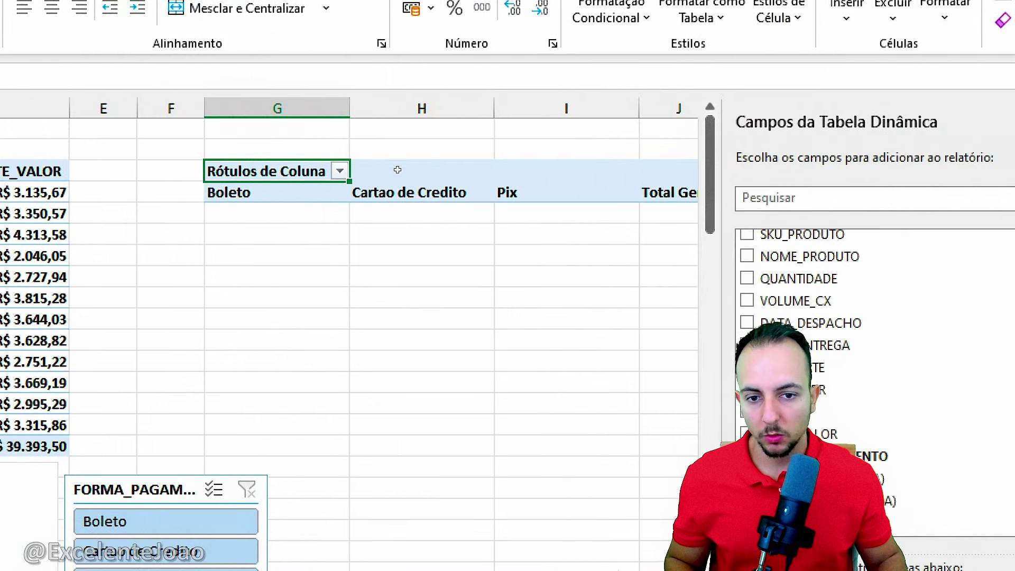
{"action": "left_click_drag", "start_coordinate": [566, 233], "coordinate": [587, 280]}
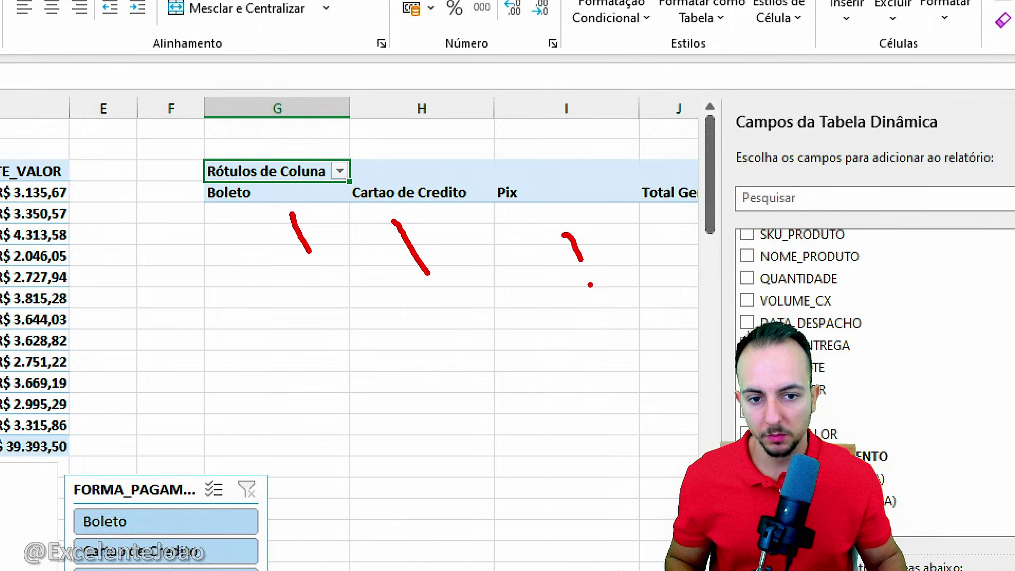
{"action": "key", "text": "Escape"}
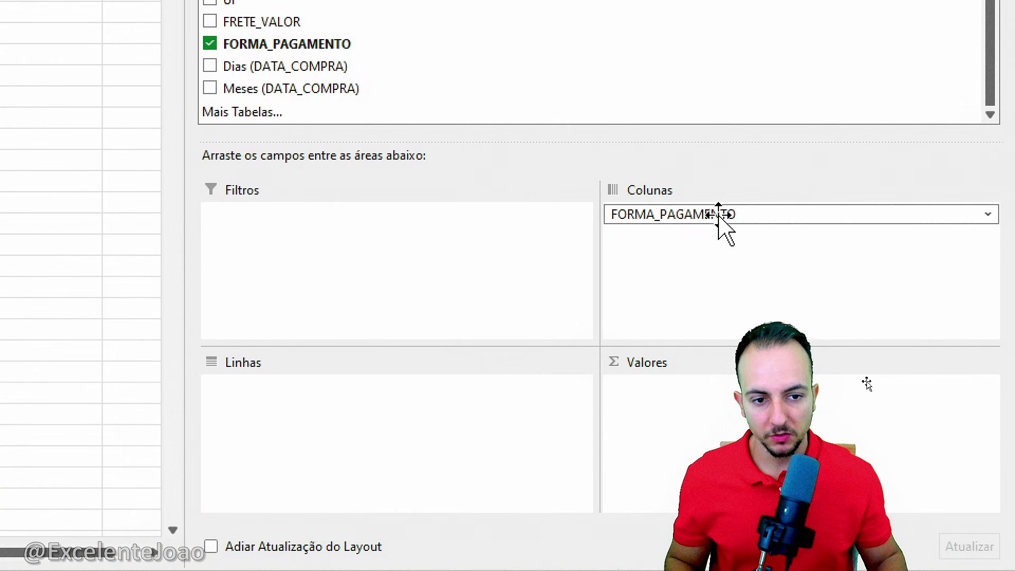
{"action": "left_click", "coordinate": [719, 215]}
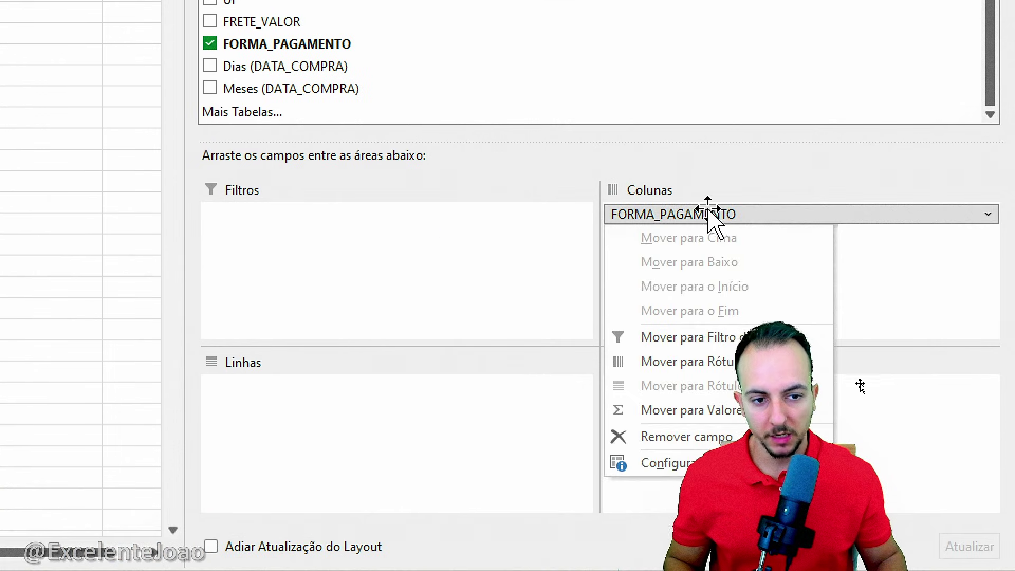
{"action": "left_click", "coordinate": [682, 435]}
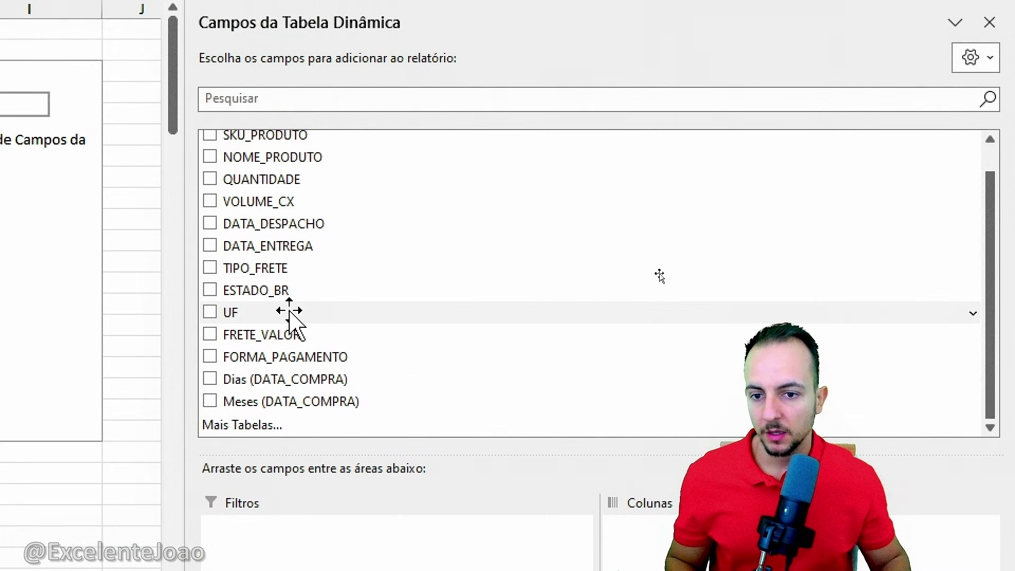
Step: Add the QUANTIDADE field to the pivot table's values area as a sum
{"action": "scroll", "coordinate": [320, 324], "scroll_direction": "up", "scroll_amount": 1}
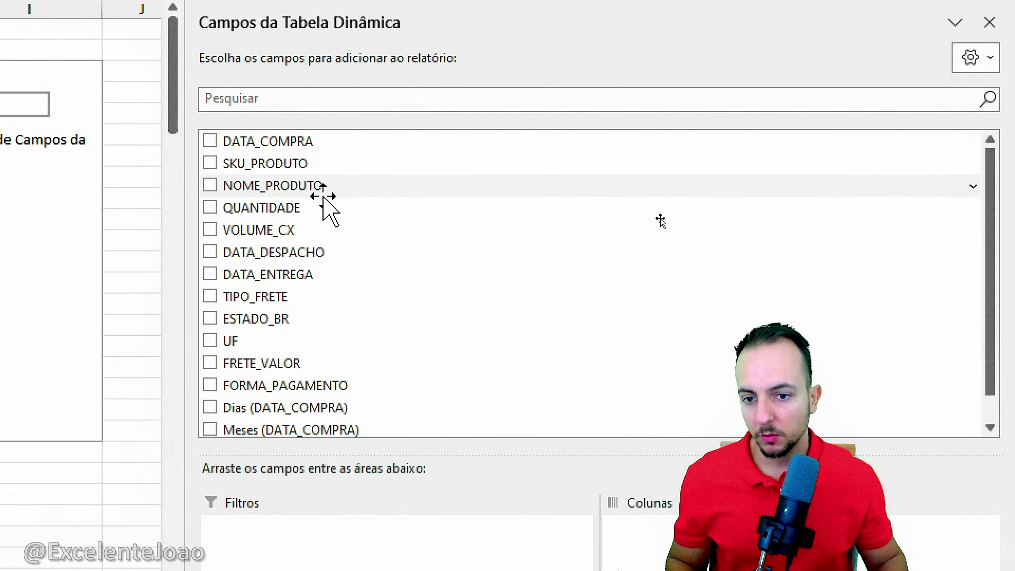
{"action": "key", "text": "ctrl+2"}
{"action": "left_click_drag", "start_coordinate": [193, 189], "coordinate": [336, 231]}
{"action": "key", "text": "Escape"}
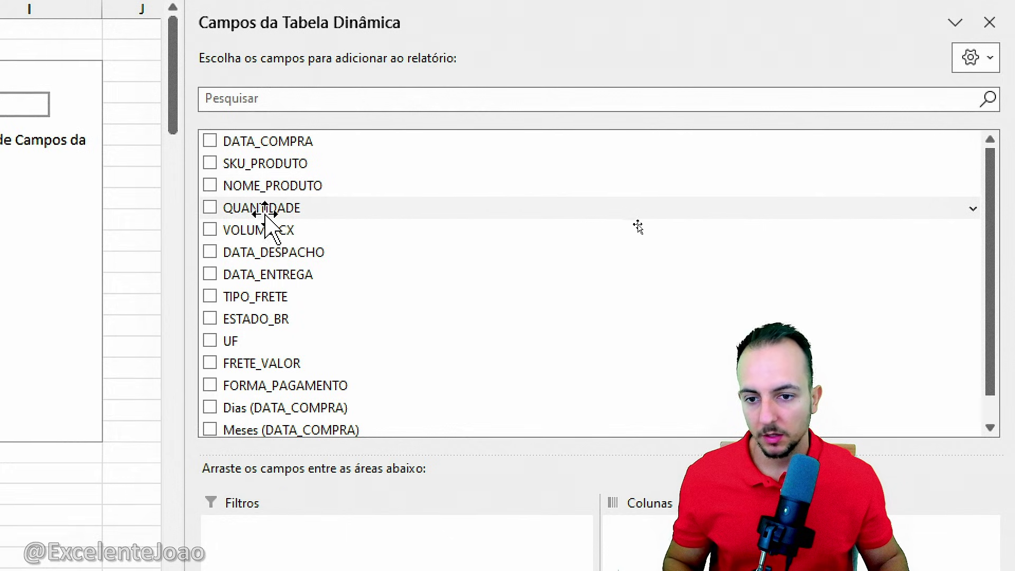
{"action": "mouse_move", "coordinate": [258, 207]}
{"action": "left_mouse_down"}
{"action": "mouse_move", "coordinate": [347, 215]}
{"action": "mouse_move", "coordinate": [598, 474]}
{"action": "mouse_move", "coordinate": [793, 402]}
{"action": "left_mouse_up"}
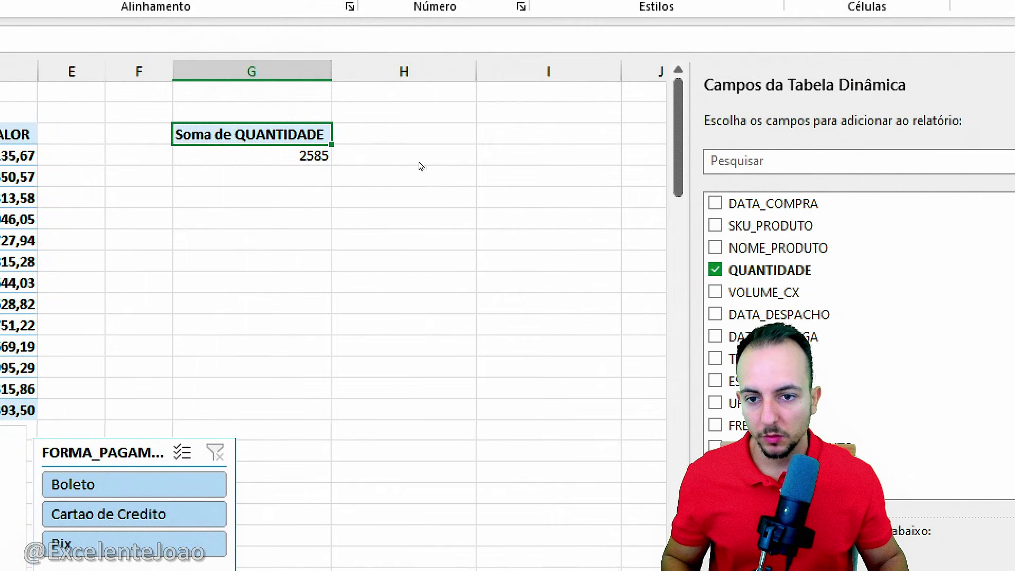
{"action": "key", "text": "ctrl+2"}
{"action": "mouse_move", "coordinate": [328, 136]}
{"action": "left_mouse_down"}
{"action": "mouse_move", "coordinate": [288, 144]}
{"action": "mouse_move", "coordinate": [341, 130]}
{"action": "left_mouse_up"}
{"action": "left_click_drag", "start_coordinate": [409, 247], "coordinate": [356, 186]}
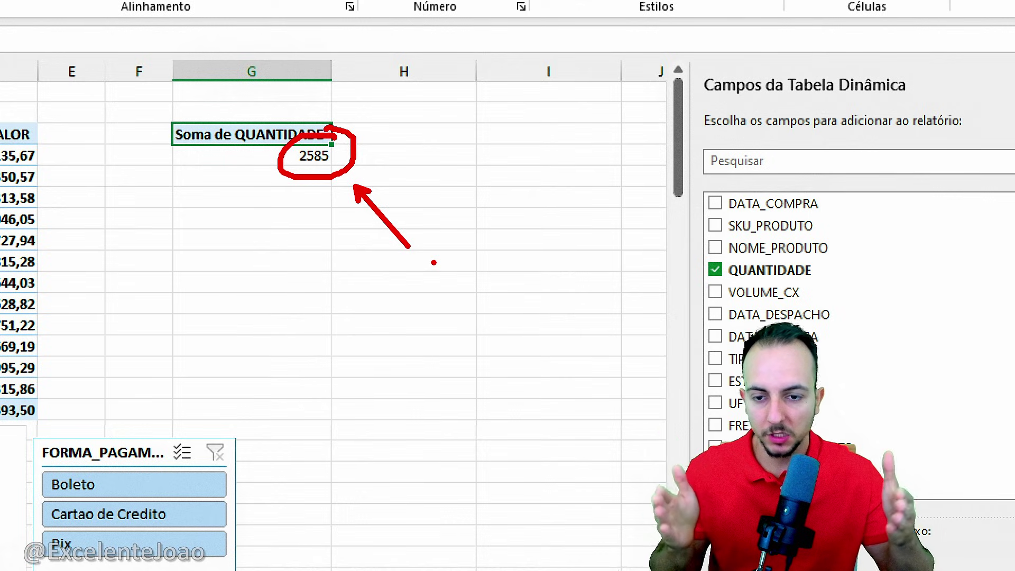
{"action": "key", "text": "Escape"}
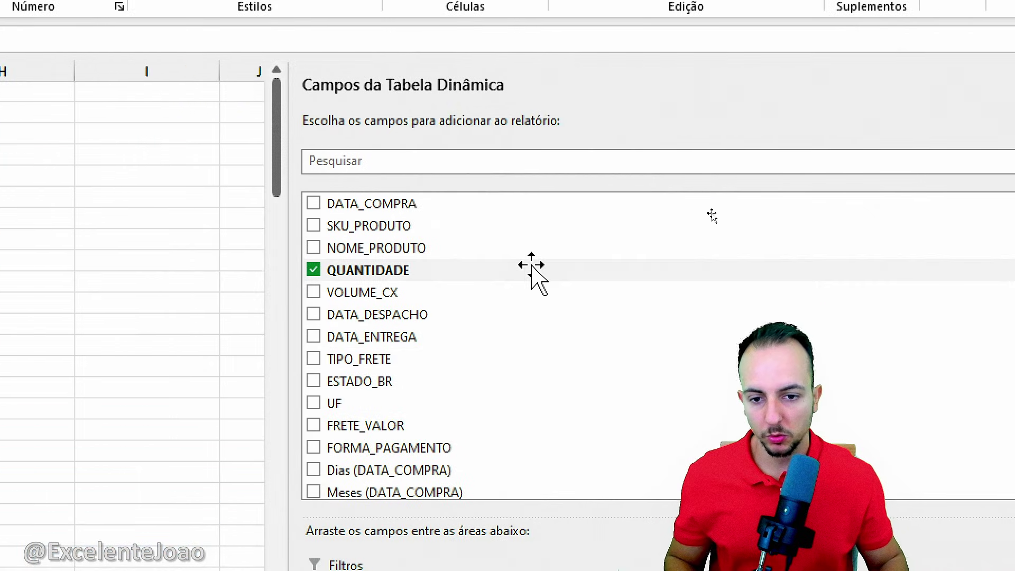
Step: Add the NOME_PRODUTO field to the pivot table's rows area to break the quantity down by product
{"action": "key", "text": "ctrl+2"}
{"action": "left_click_drag", "start_coordinate": [300, 232], "coordinate": [442, 263]}
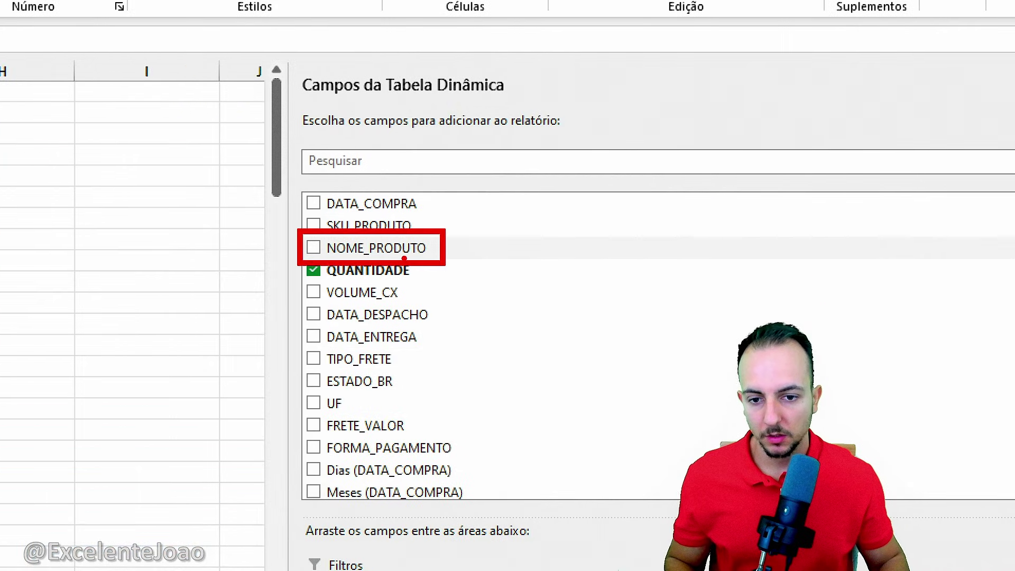
{"action": "key", "text": "Escape"}
{"action": "left_click_drag", "start_coordinate": [375, 249], "coordinate": [703, 434]}
{"action": "left_click_drag", "start_coordinate": [703, 396], "coordinate": [435, 506]}
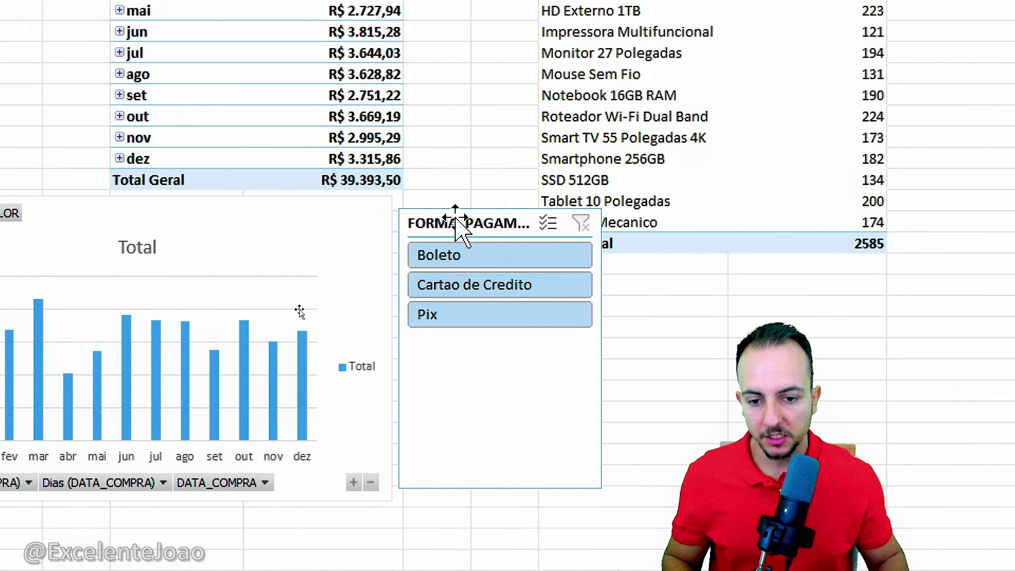
Step: Move the FORMA_PAGAMENTO slicer clear of the product pivot table and select the table's HD Externo 1TB cell
{"action": "left_click_drag", "start_coordinate": [456, 218], "coordinate": [403, 309]}
{"action": "left_click", "coordinate": [476, 244]}
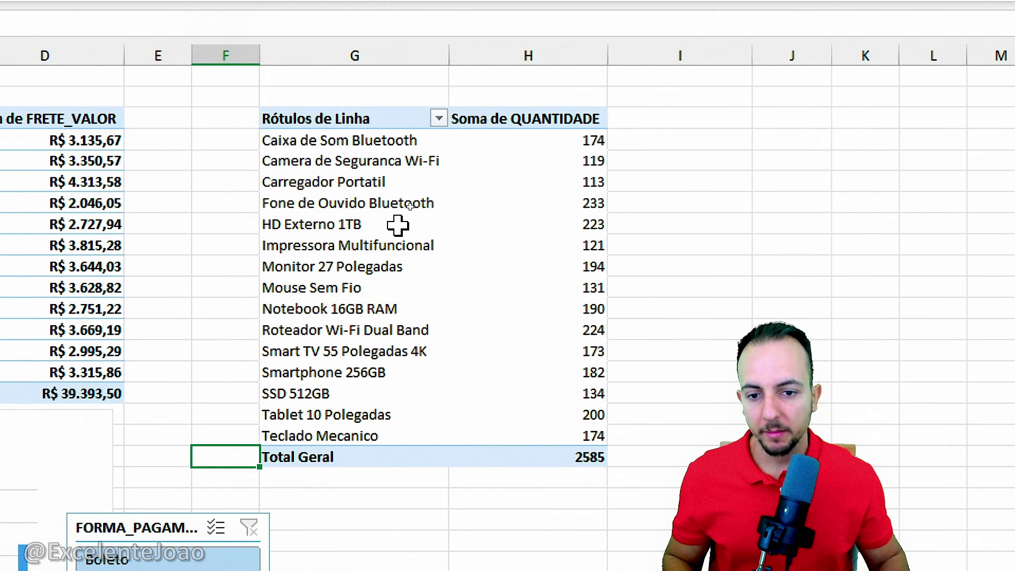
{"action": "left_click", "coordinate": [397, 225]}
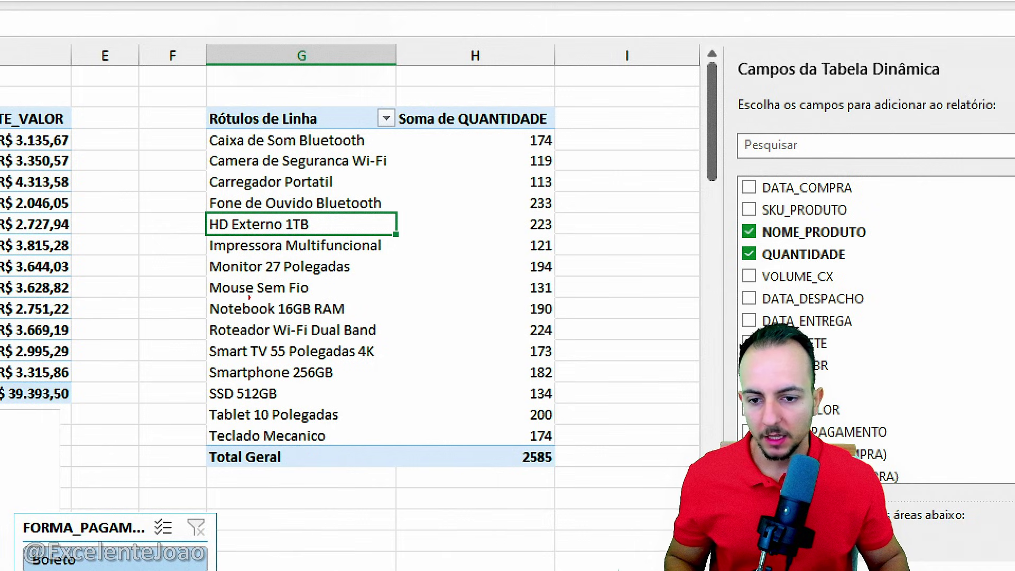
{"action": "mouse_move", "coordinate": [207, 296]}
{"action": "left_mouse_down"}
{"action": "mouse_move", "coordinate": [487, 344]}
{"action": "mouse_move", "coordinate": [526, 319]}
{"action": "mouse_move", "coordinate": [573, 325]}
{"action": "left_mouse_up"}
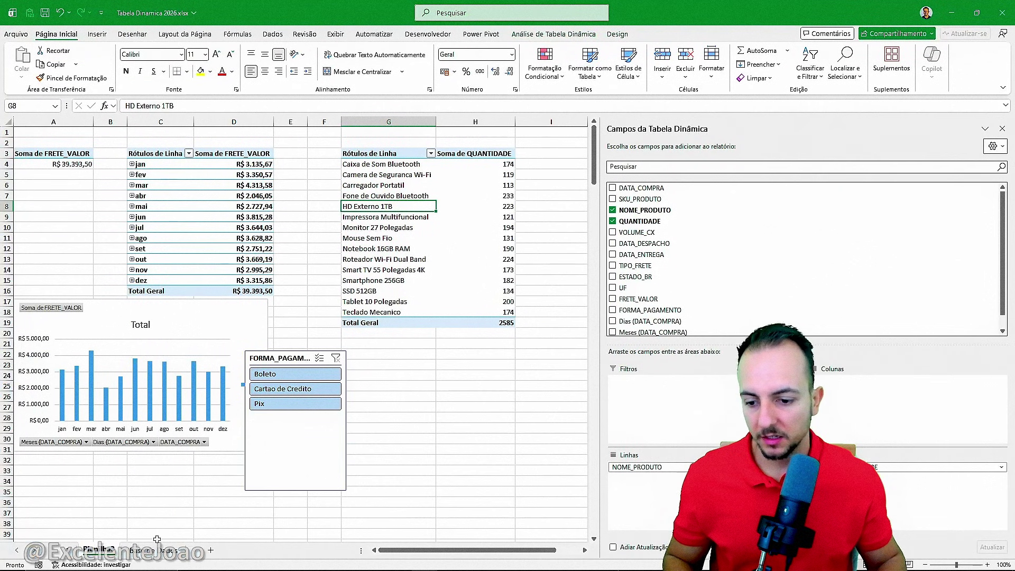
Step: Check the source data sheet and add TIPO_FRETE as a report filter of the product pivot table
{"action": "left_click", "coordinate": [158, 551]}
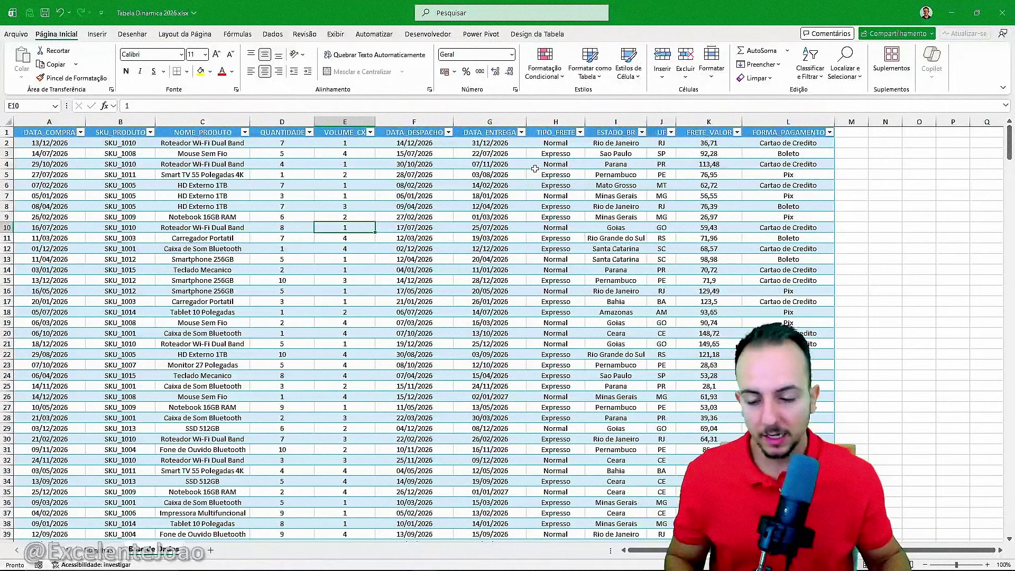
{"action": "left_click", "coordinate": [105, 551]}
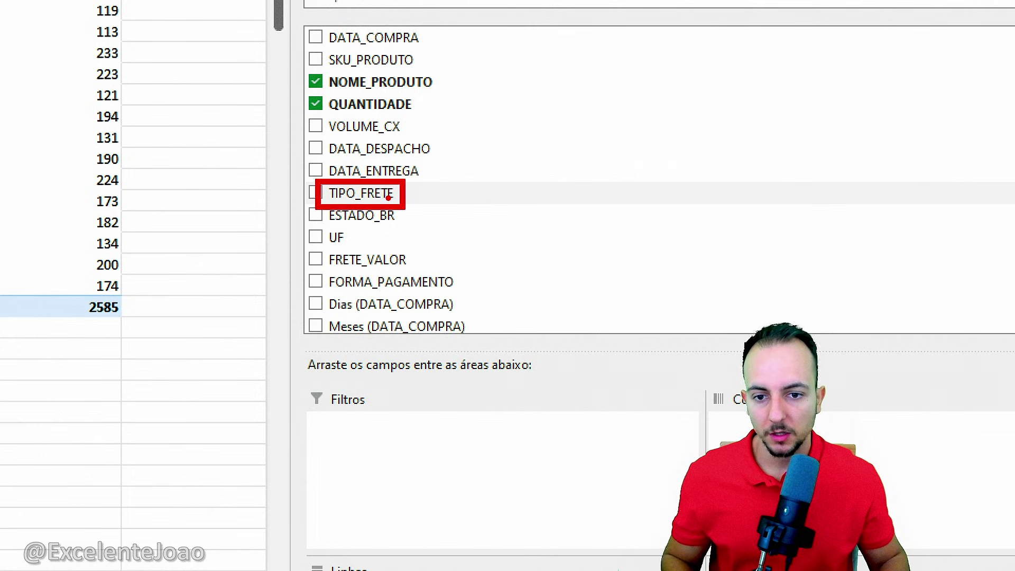
{"action": "left_click_drag", "start_coordinate": [344, 192], "coordinate": [429, 505]}
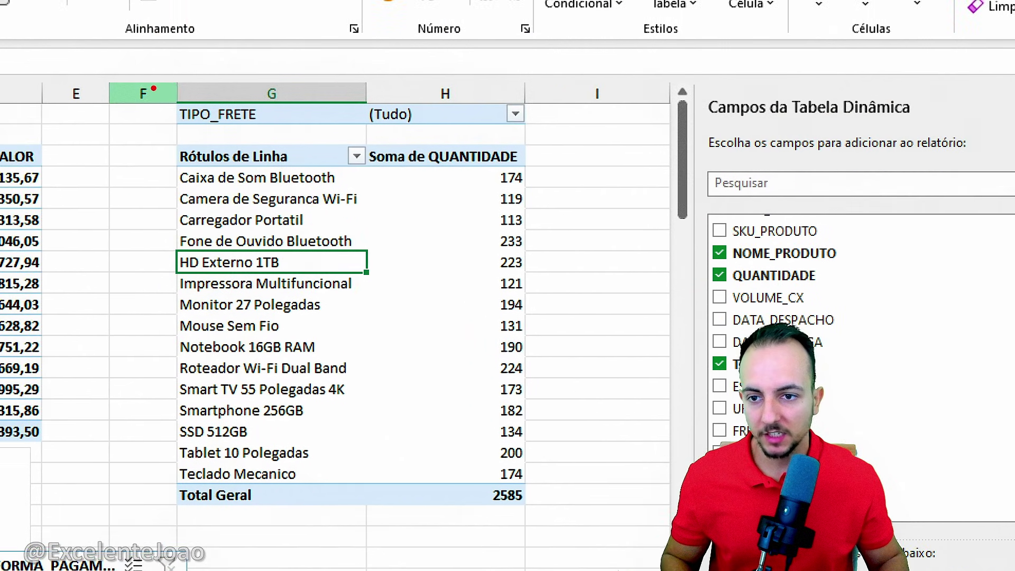
{"action": "left_click_drag", "start_coordinate": [153, 89], "coordinate": [542, 134]}
{"action": "left_click_drag", "start_coordinate": [550, 120], "coordinate": [627, 181]}
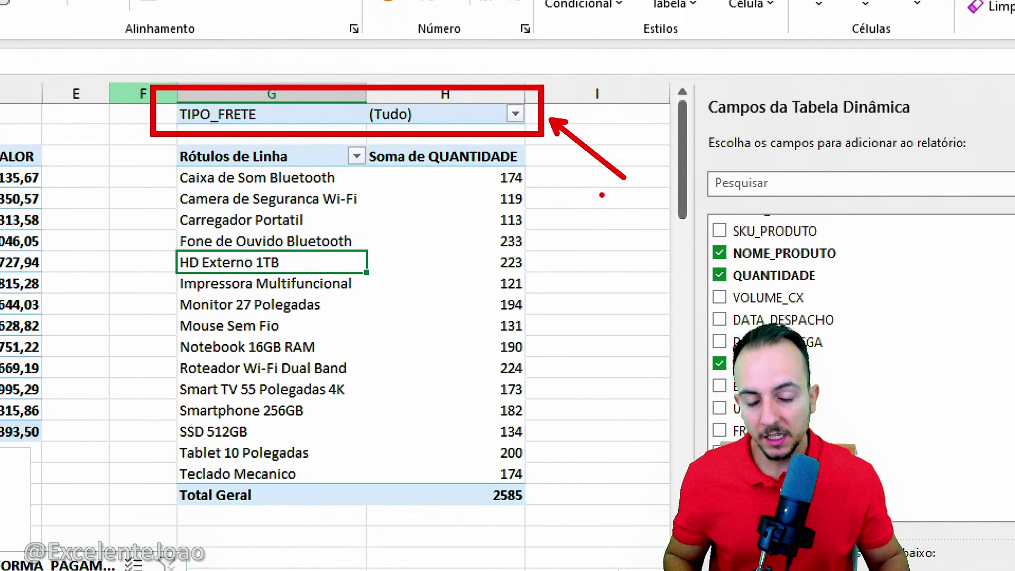
{"action": "key", "text": "Escape"}
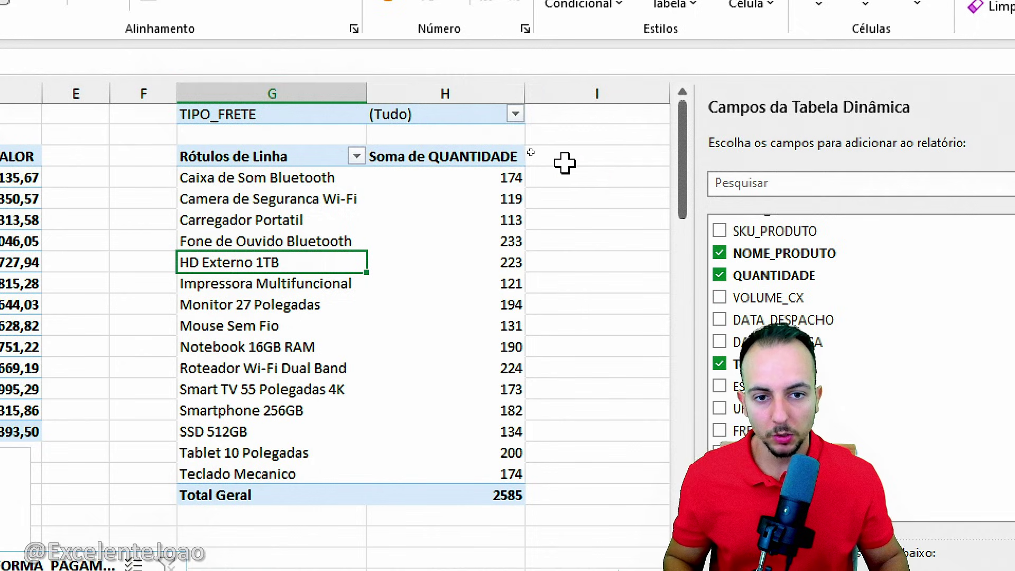
Step: Filter the product pivot table by the TIPO_FRETE value Expresso and then by Normal
{"action": "left_click", "coordinate": [515, 113]}
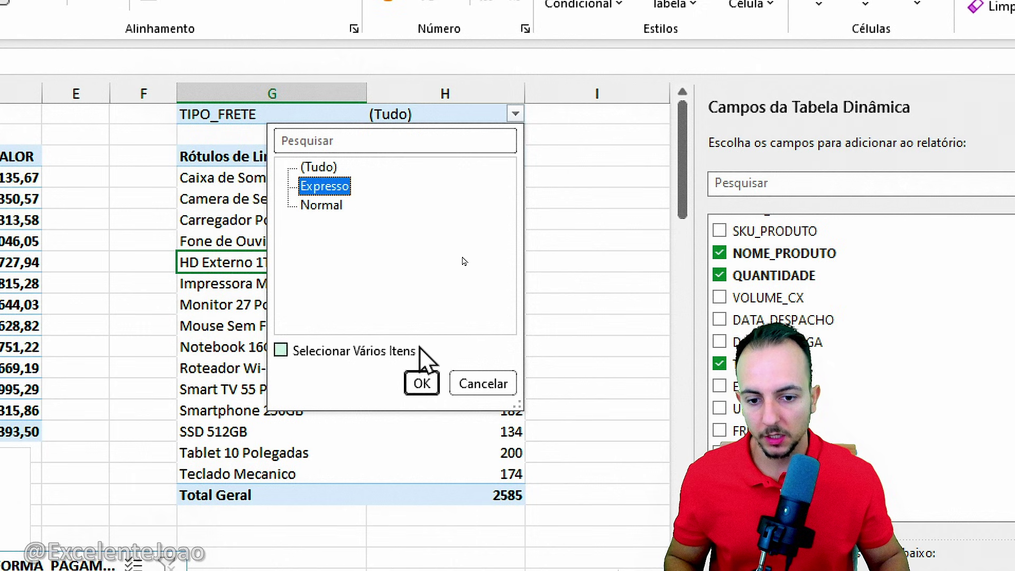
{"action": "left_click", "coordinate": [422, 384]}
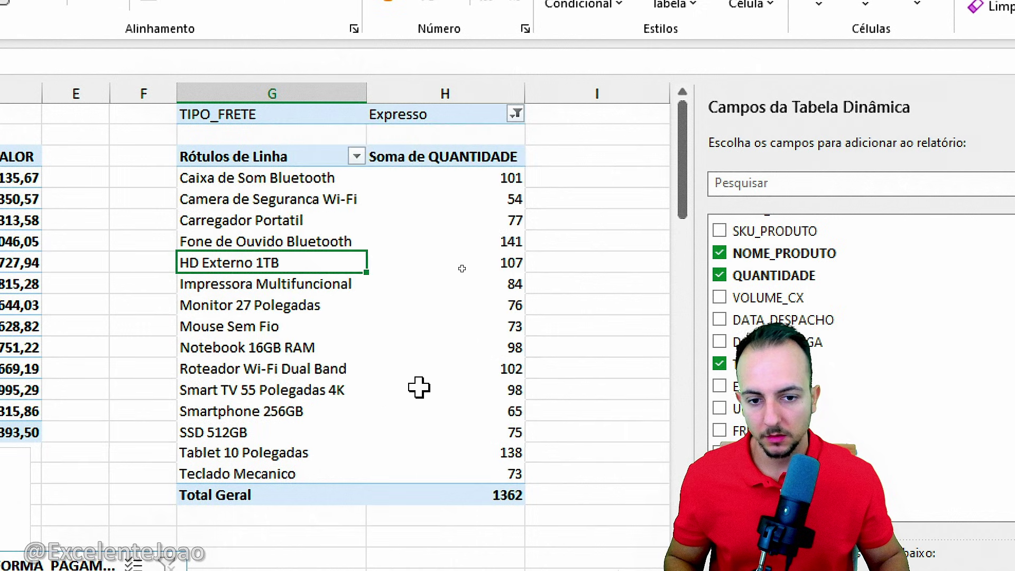
{"action": "left_click", "coordinate": [516, 113]}
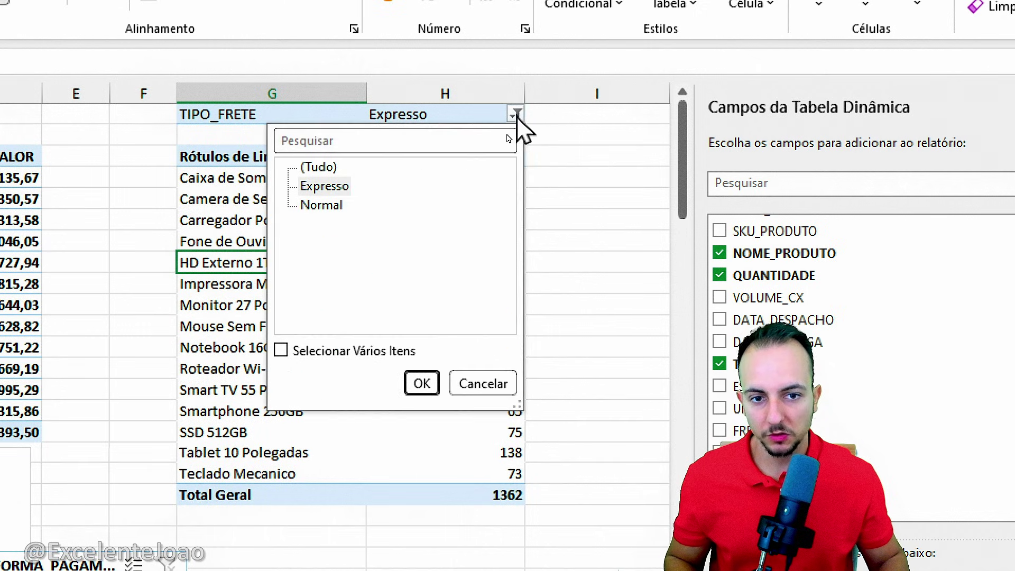
{"action": "left_click", "coordinate": [322, 207]}
{"action": "left_click", "coordinate": [421, 383]}
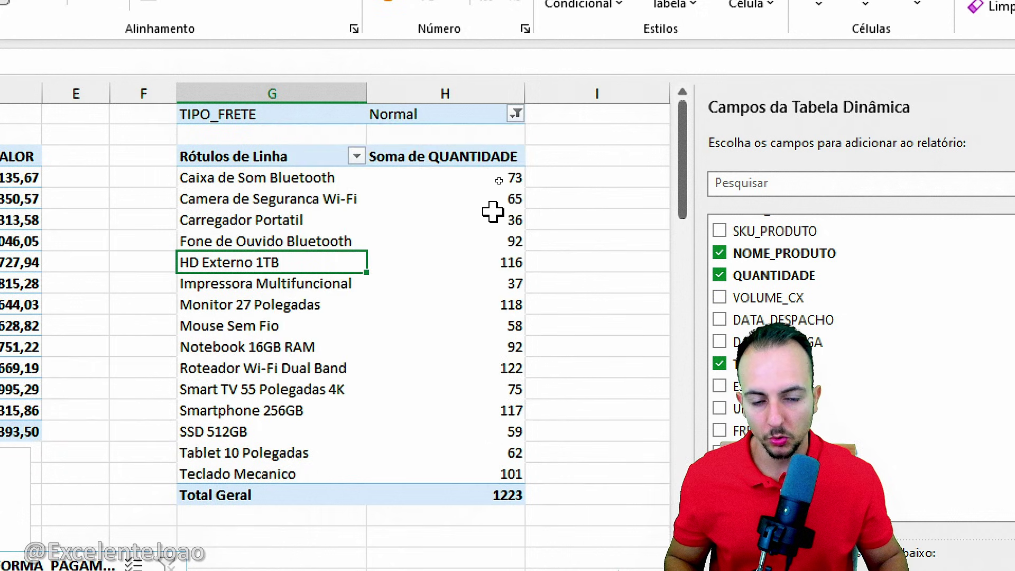
Step: Reset the TIPO_FRETE report filter to (Tudo) and remove the field from the pivot table's filters
{"action": "left_click", "coordinate": [515, 114]}
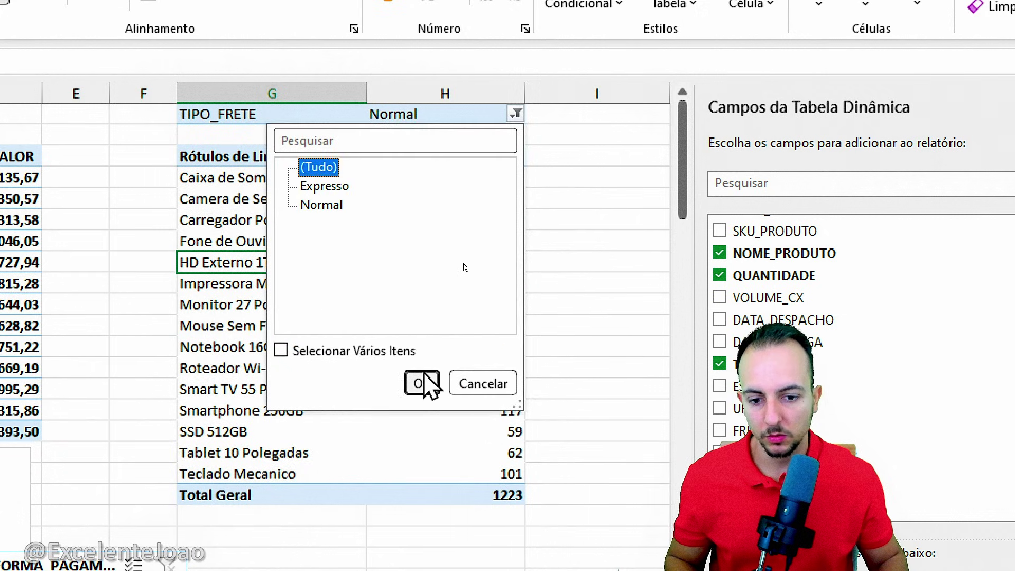
{"action": "left_click", "coordinate": [421, 383]}
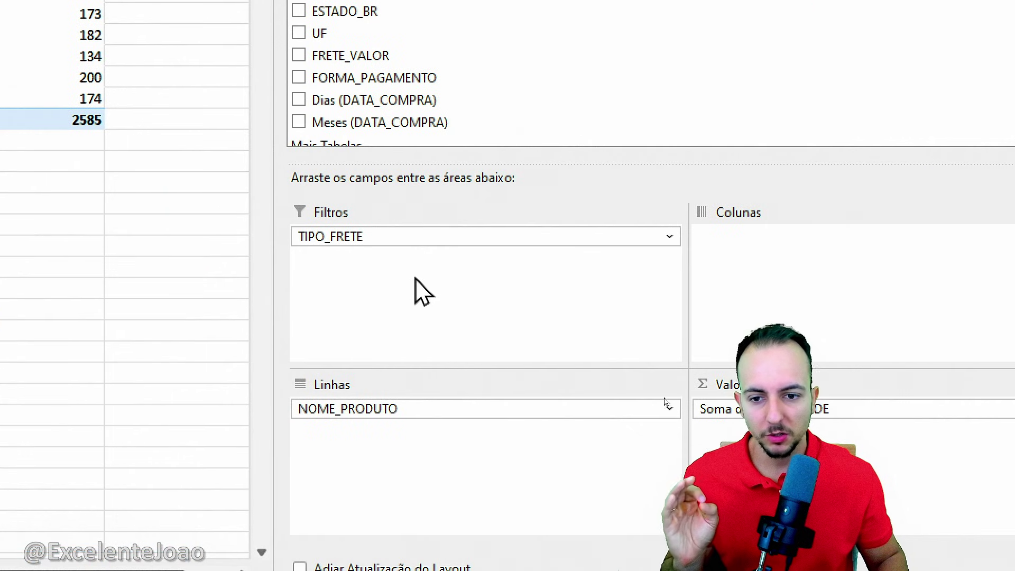
{"action": "left_click", "coordinate": [549, 306]}
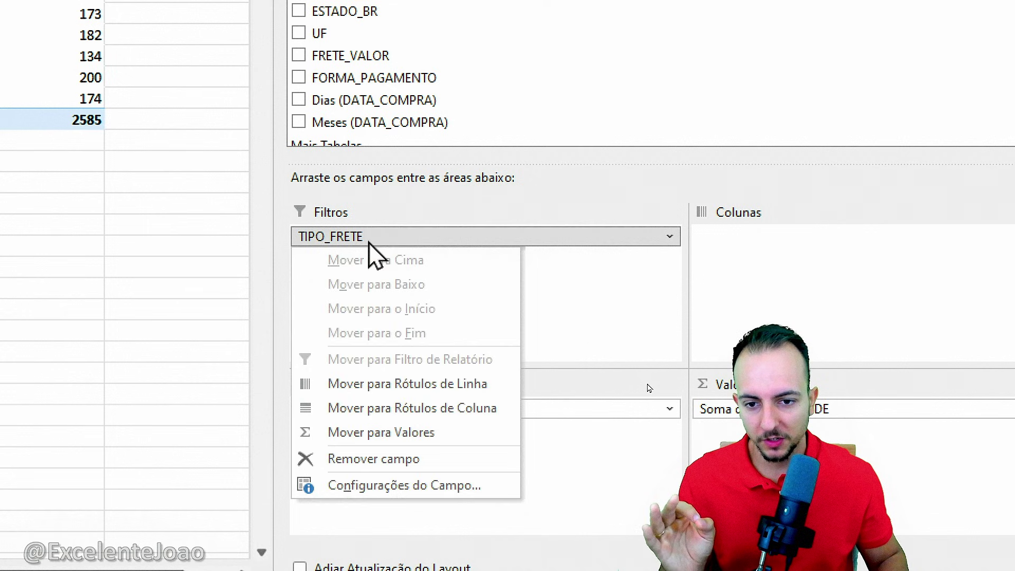
{"action": "left_click", "coordinate": [401, 461]}
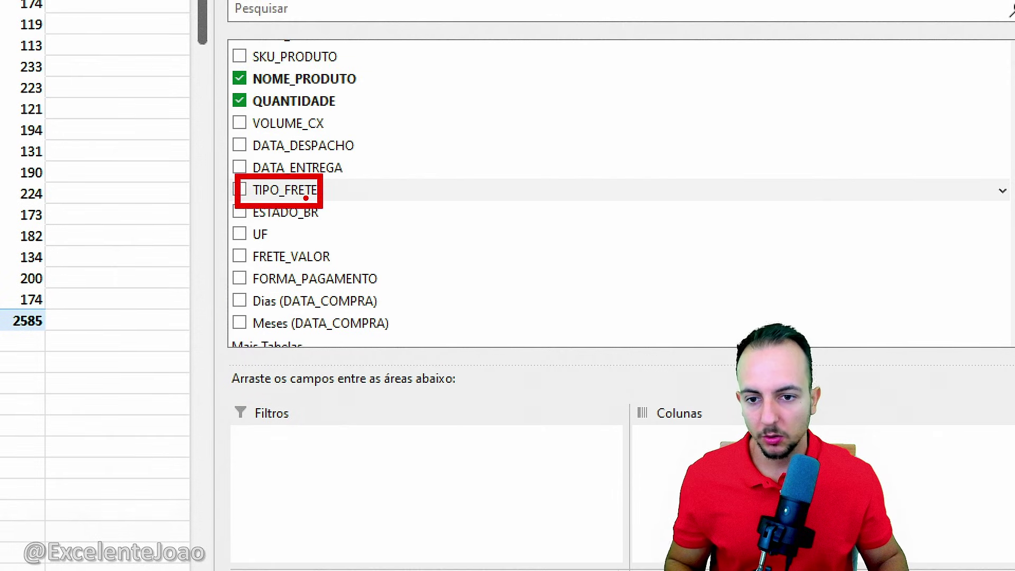
Step: Add TIPO_FRETE to the pivot table's columns area to split the product quantities by shipping type
{"action": "left_click_drag", "start_coordinate": [291, 189], "coordinate": [880, 408]}
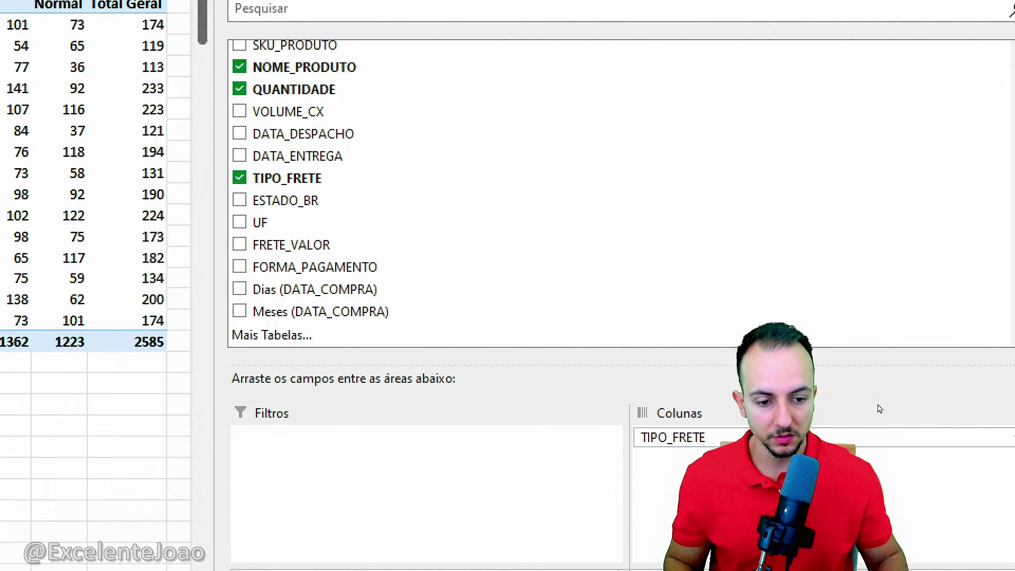
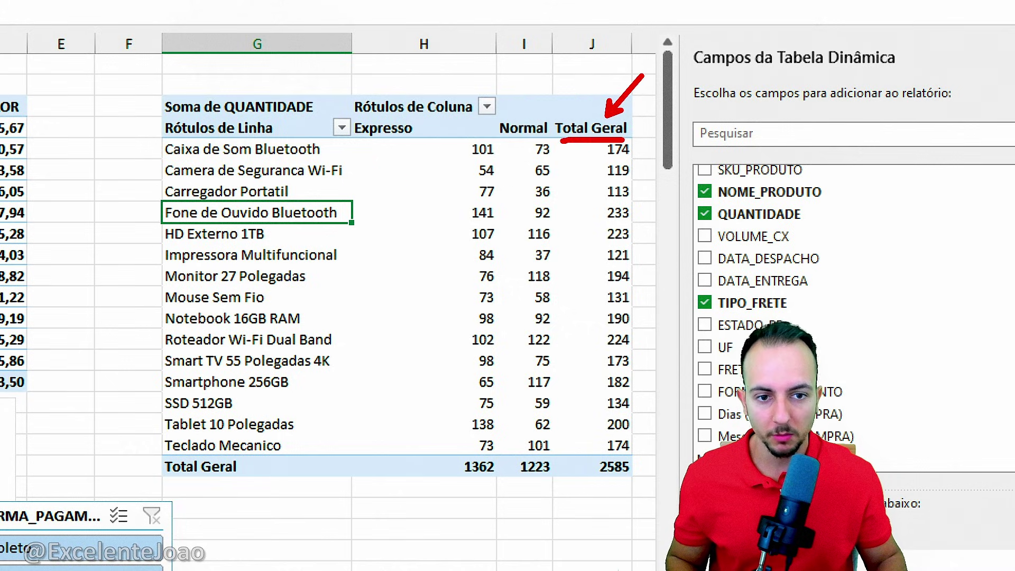
{"action": "mouse_move", "coordinate": [492, 131]}
{"action": "left_mouse_down"}
{"action": "mouse_move", "coordinate": [434, 416]}
{"action": "mouse_move", "coordinate": [616, 494]}
{"action": "mouse_move", "coordinate": [645, 151]}
{"action": "mouse_move", "coordinate": [465, 146]}
{"action": "left_mouse_up"}
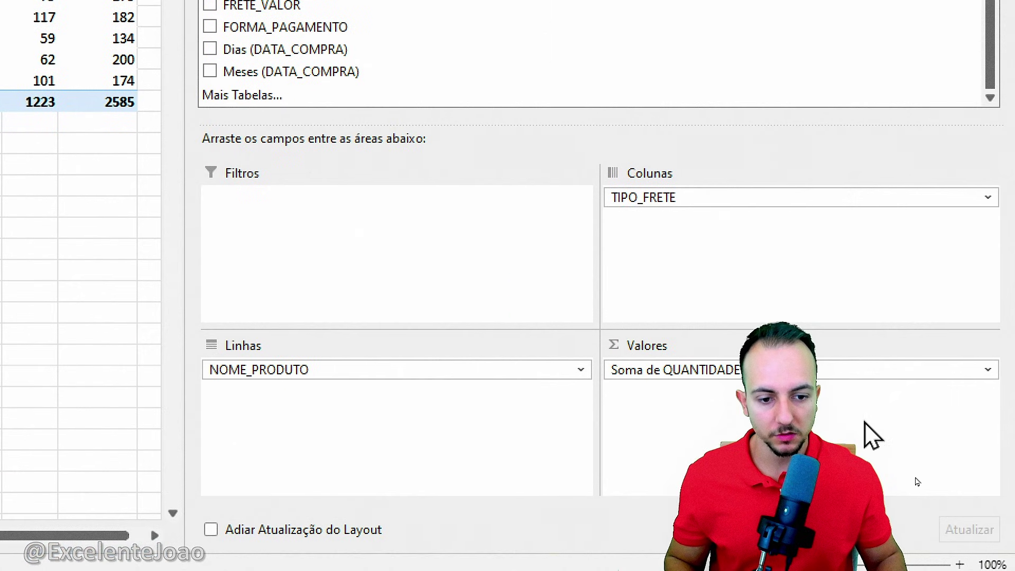
{"action": "mouse_move", "coordinate": [661, 334]}
{"action": "left_mouse_down"}
{"action": "mouse_move", "coordinate": [600, 365]}
{"action": "mouse_move", "coordinate": [735, 442]}
{"action": "left_mouse_up"}
{"action": "key", "text": "Escape"}
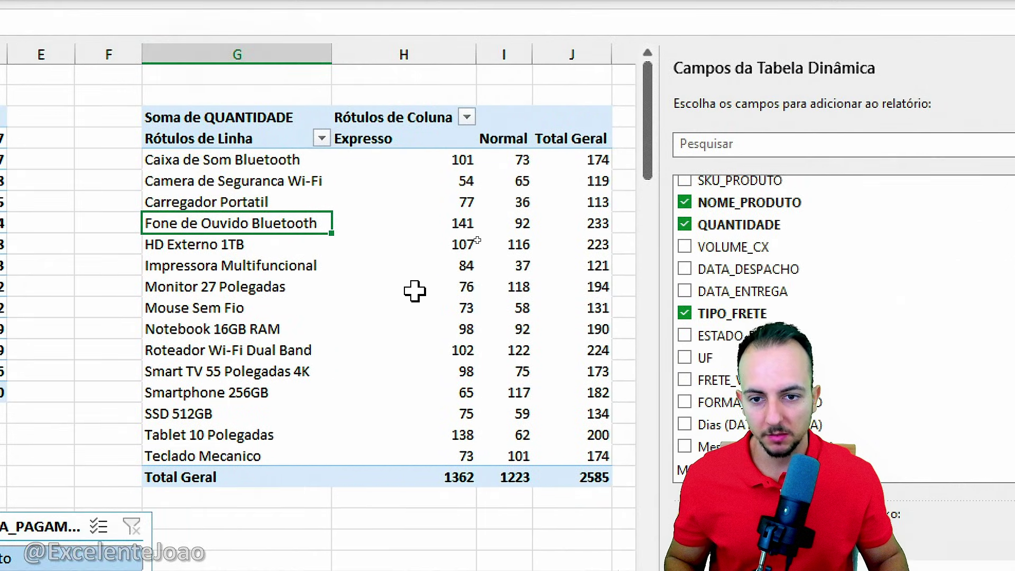
{"action": "mouse_move", "coordinate": [415, 290]}
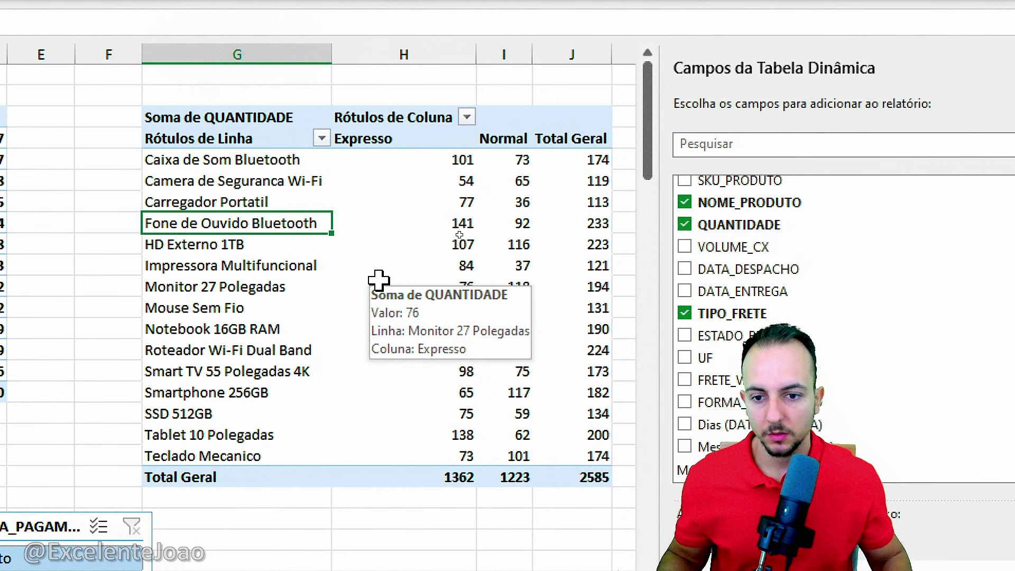
Step: Insert a 2D clustered column chart from the product quantity pivot table and move it clear of the first chart
{"action": "left_click", "coordinate": [267, 201]}
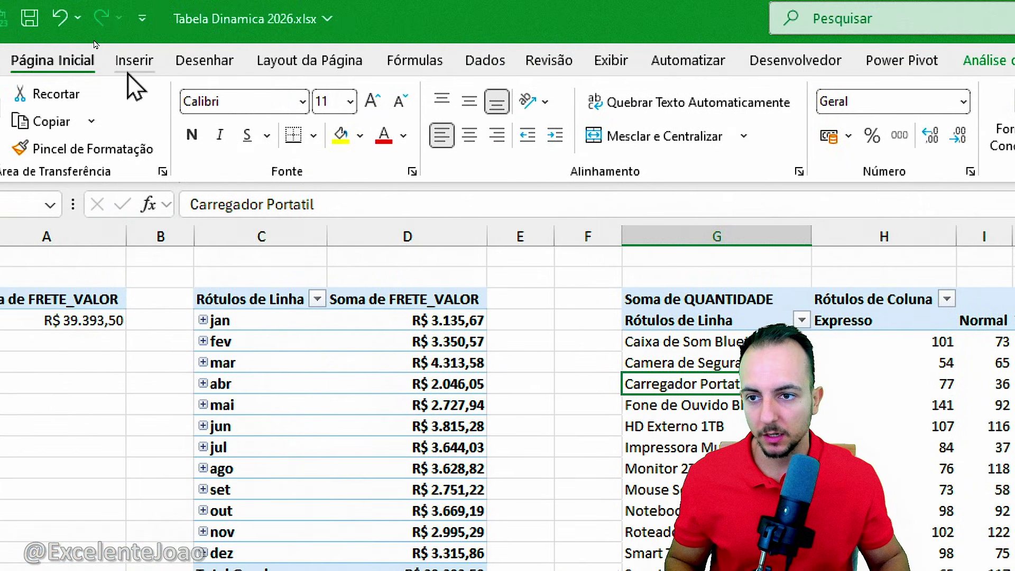
{"action": "left_click", "coordinate": [36, 21]}
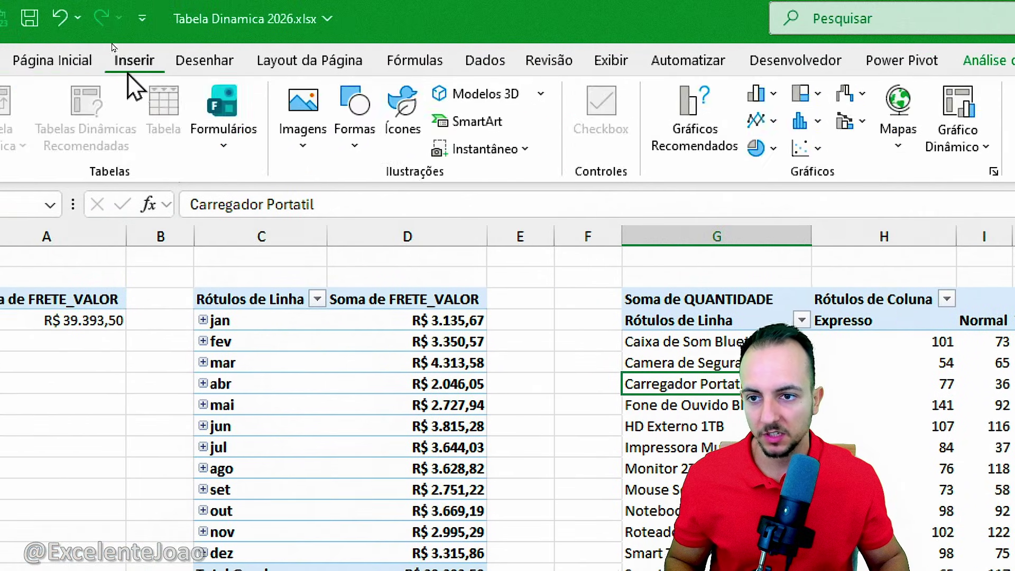
{"action": "left_click", "coordinate": [332, 98]}
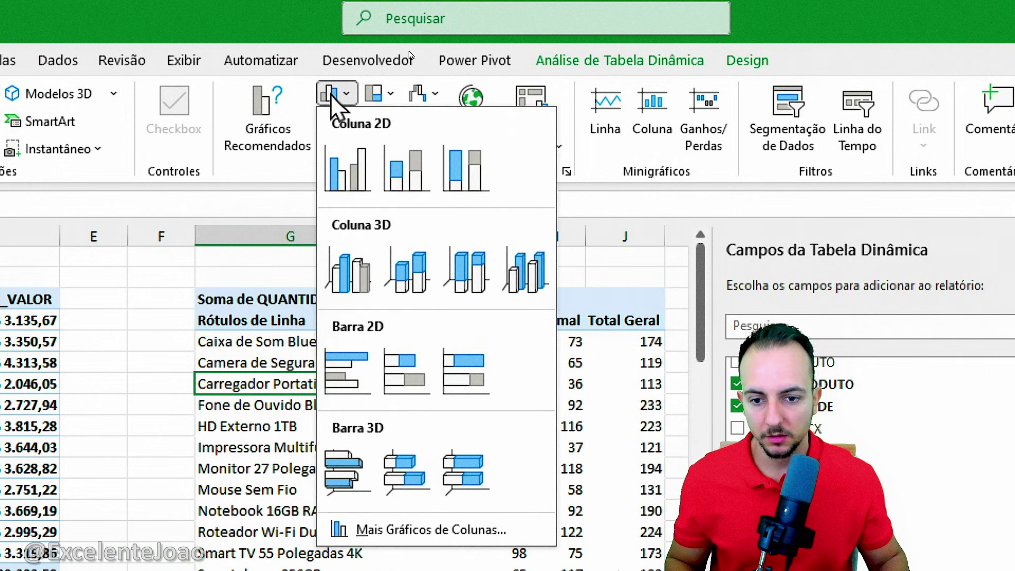
{"action": "left_click", "coordinate": [361, 171]}
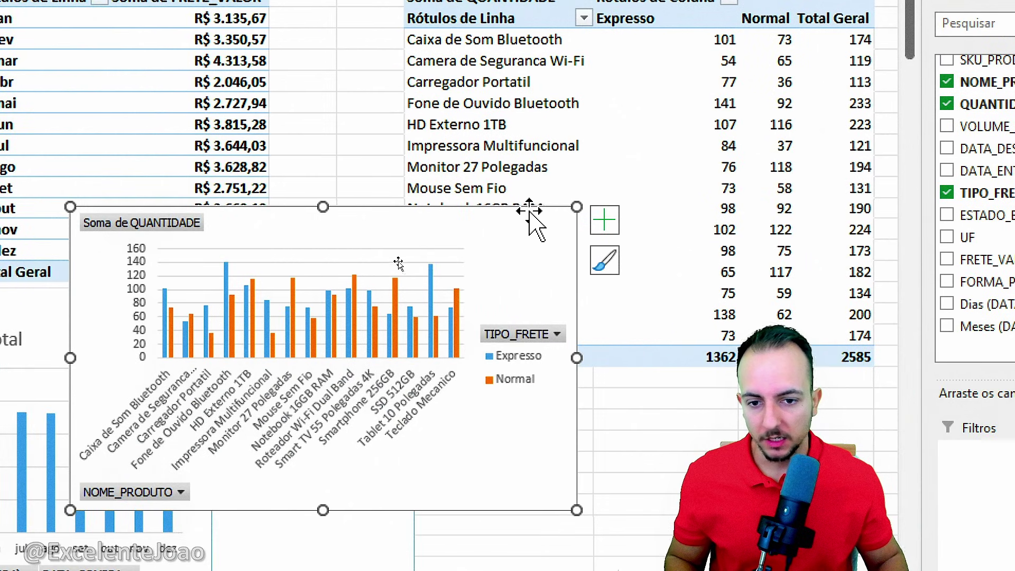
{"action": "left_click_drag", "start_coordinate": [530, 212], "coordinate": [687, 116]}
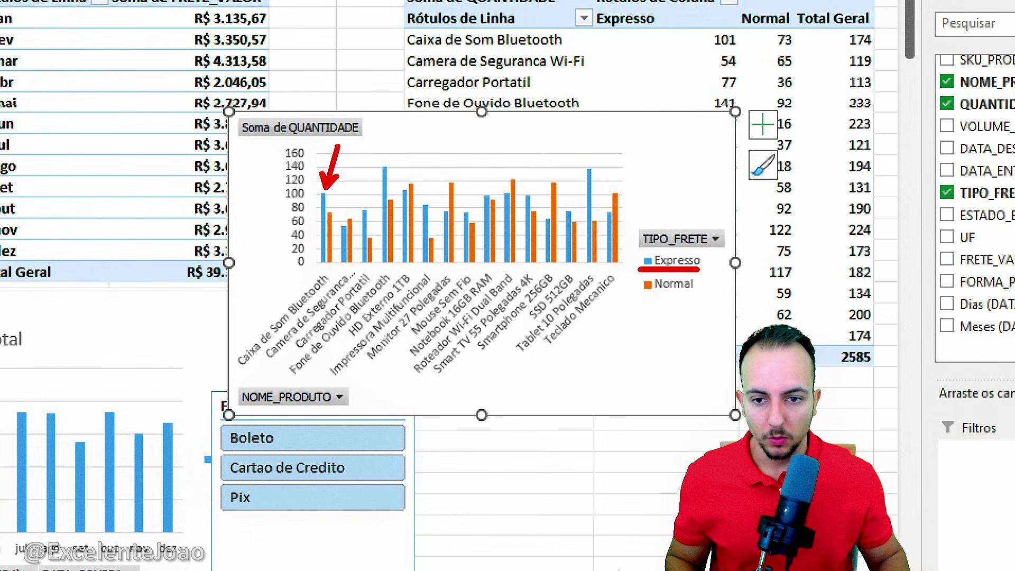
{"action": "key", "text": "e"}
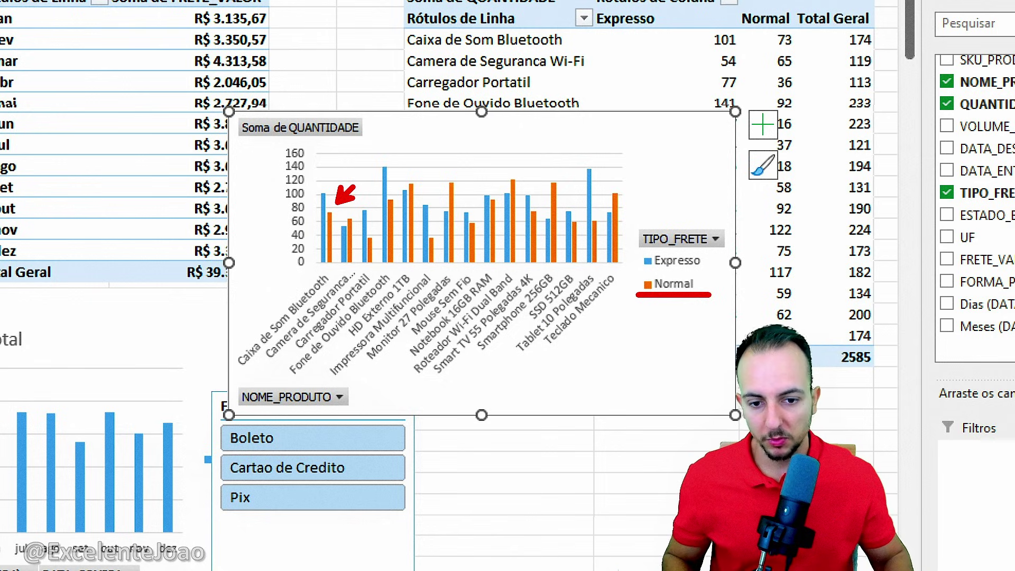
{"action": "left_click_drag", "start_coordinate": [422, 320], "coordinate": [477, 285]}
{"action": "left_click_drag", "start_coordinate": [421, 365], "coordinate": [511, 286]}
{"action": "left_click_drag", "start_coordinate": [522, 367], "coordinate": [600, 309]}
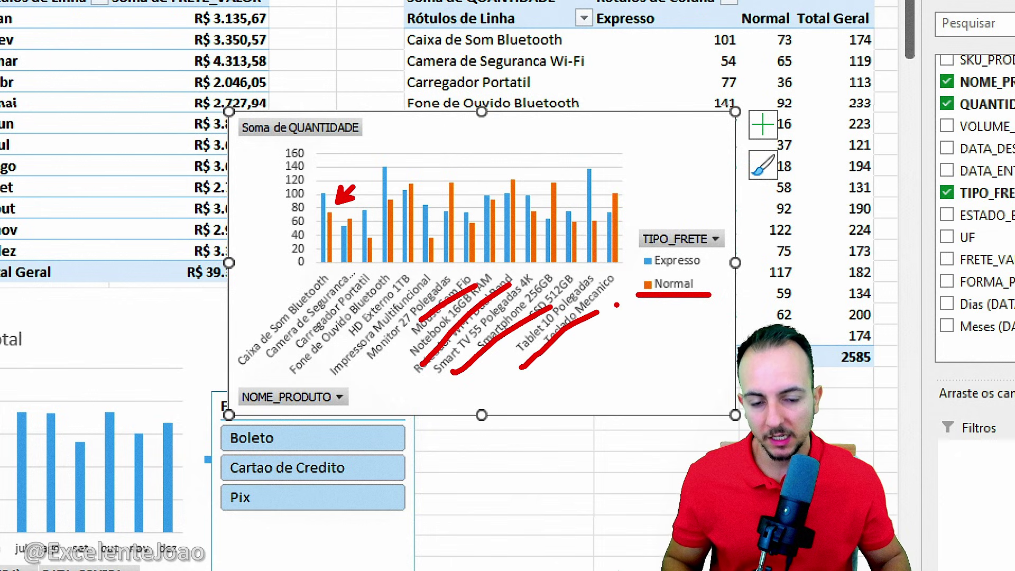
{"action": "key", "text": "Escape"}
Step: Move the product quantity chart directly below its pivot table and widen it to roughly twice its width
{"action": "scroll", "coordinate": [547, 420], "scroll_direction": "down", "scroll_amount": 2}
{"action": "left_click", "coordinate": [547, 421]}
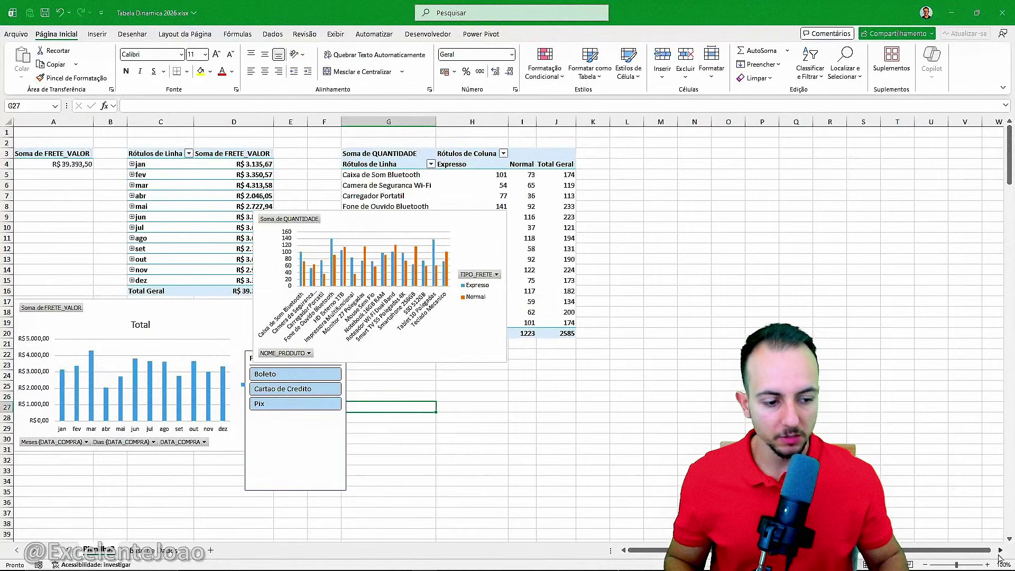
{"action": "left_click", "coordinate": [1001, 551]}
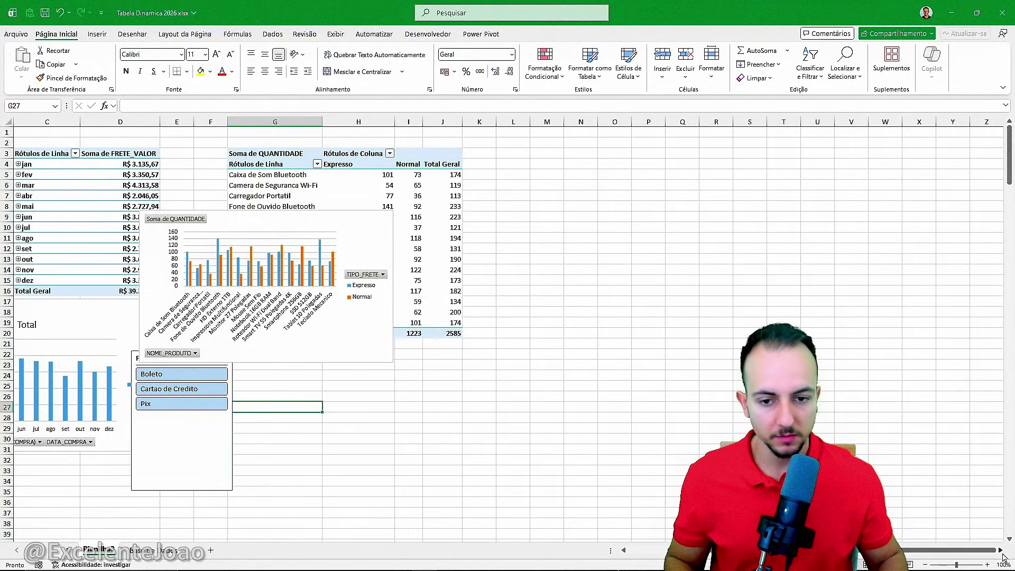
{"action": "left_click", "coordinate": [1001, 551]}
{"action": "left_click", "coordinate": [1002, 553]}
{"action": "left_click", "coordinate": [231, 346]}
{"action": "left_click_drag", "start_coordinate": [231, 347], "coordinate": [299, 464]}
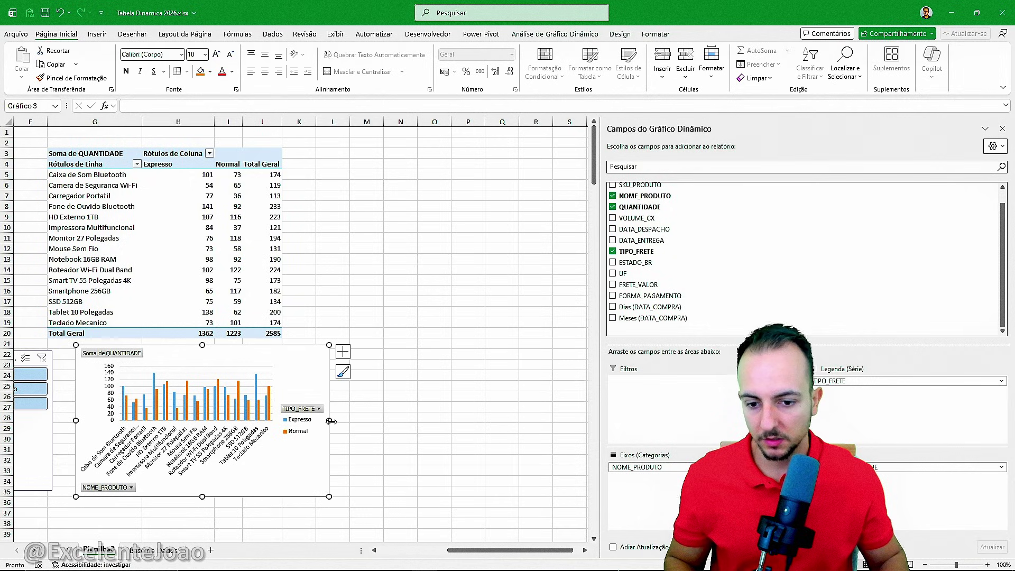
{"action": "left_click_drag", "start_coordinate": [331, 421], "coordinate": [585, 421]}
{"action": "left_click", "coordinate": [400, 311]}
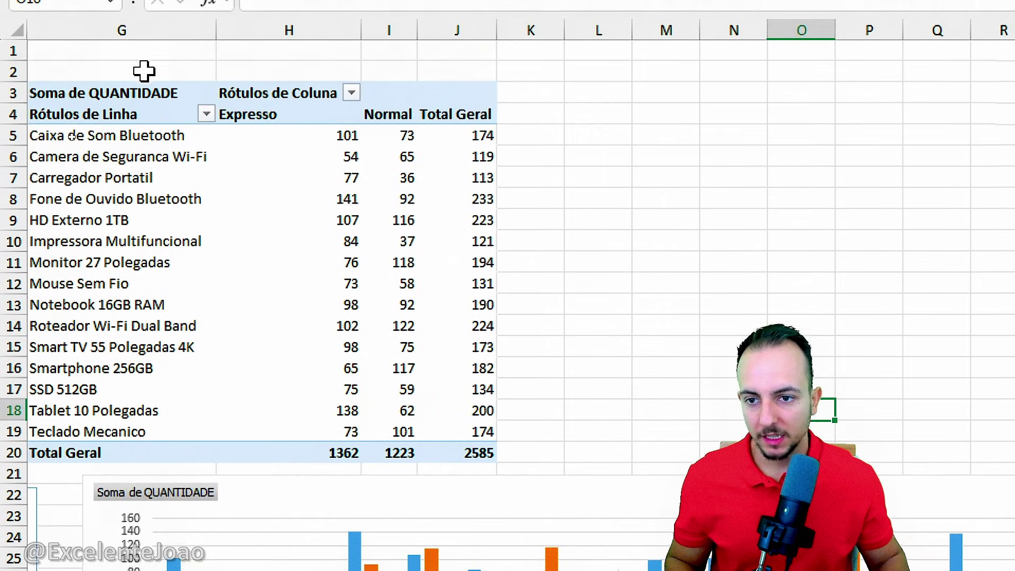
{"action": "scroll", "coordinate": [220, 223], "scroll_direction": "left", "scroll_amount": 3}
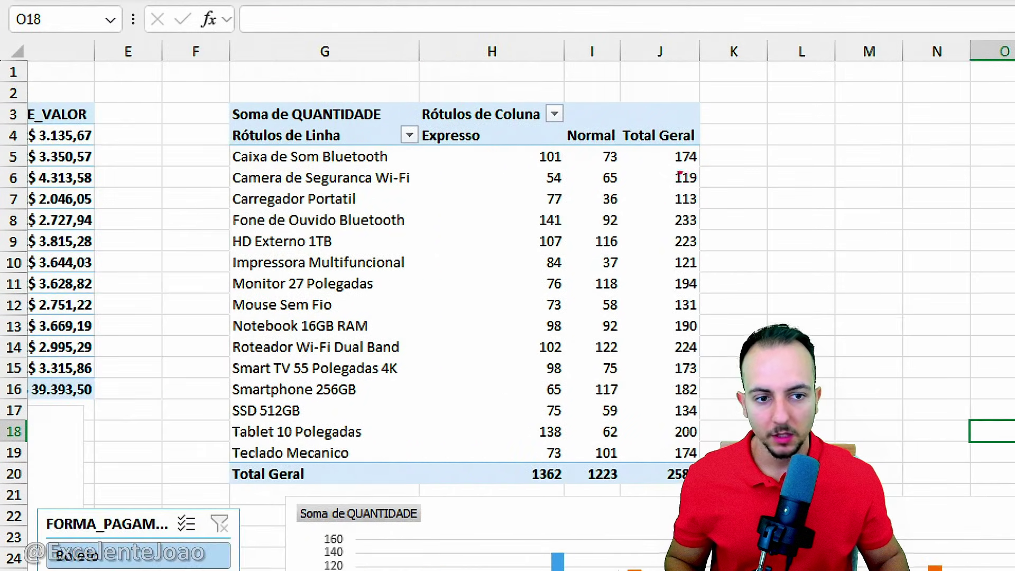
{"action": "left_click_drag", "start_coordinate": [607, 141], "coordinate": [769, 173]}
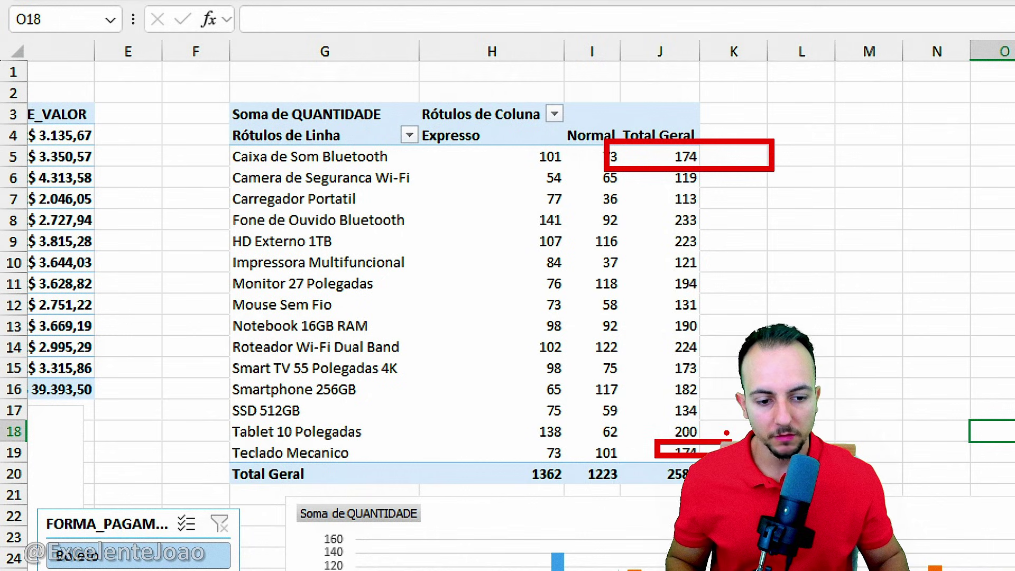
{"action": "left_click_drag", "start_coordinate": [660, 421], "coordinate": [608, 181]}
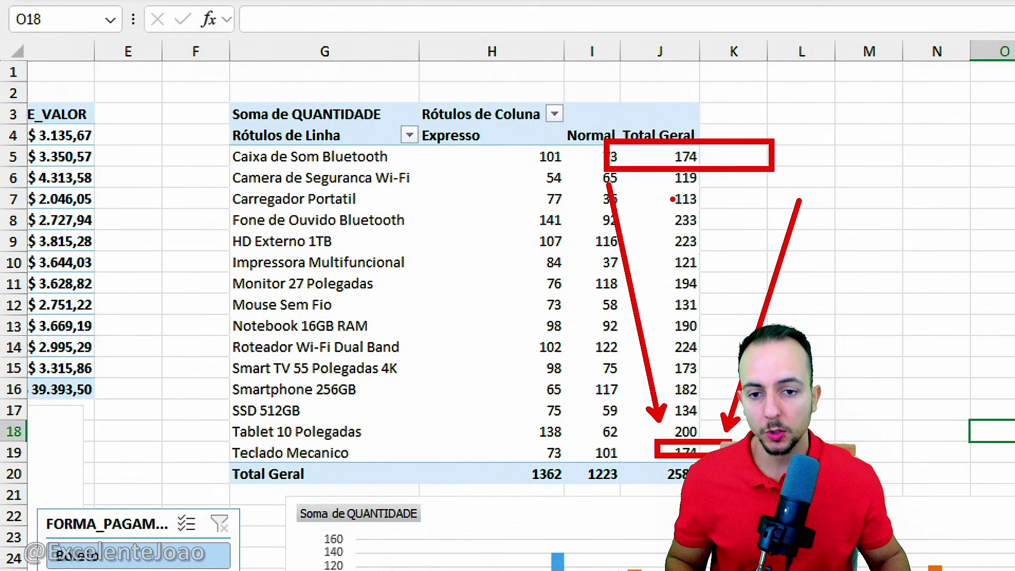
{"action": "key", "text": "Escape"}
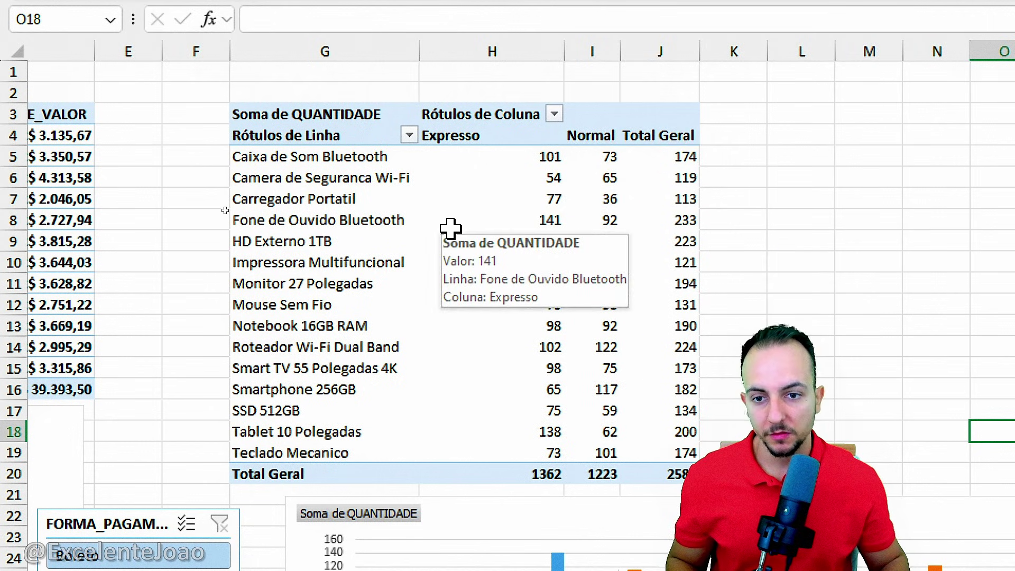
{"action": "left_click_drag", "start_coordinate": [407, 120], "coordinate": [420, 141]}
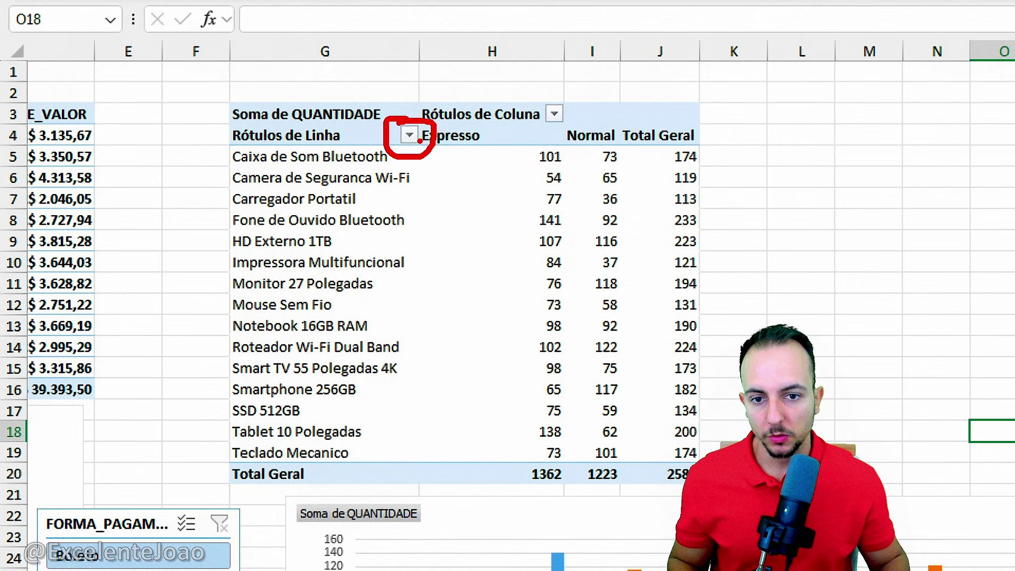
{"action": "key", "text": "Escape"}
Step: Sort the product pivot table's row labels from A to Z and then from Z to A
{"action": "left_click", "coordinate": [410, 136]}
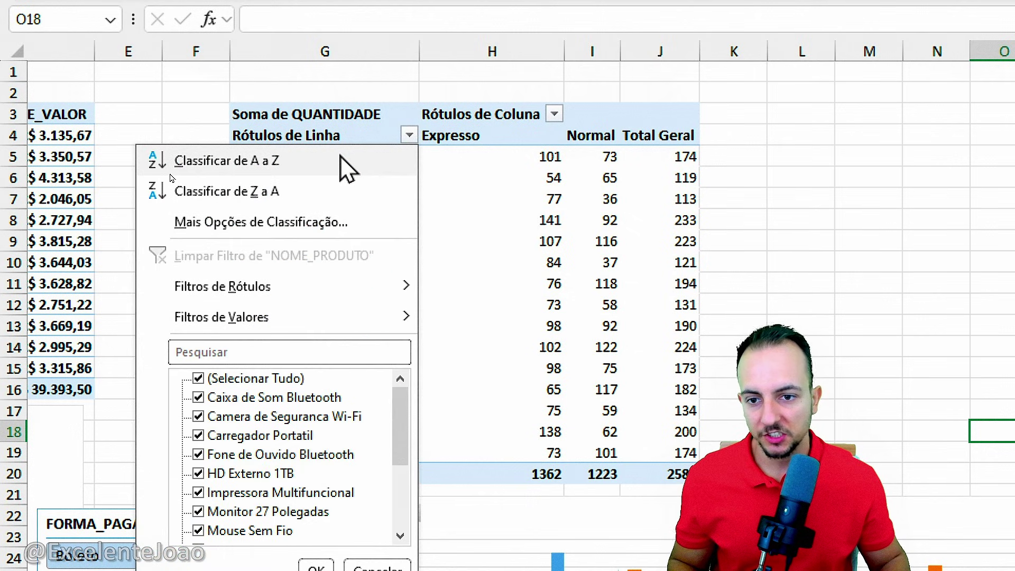
{"action": "left_click", "coordinate": [341, 160]}
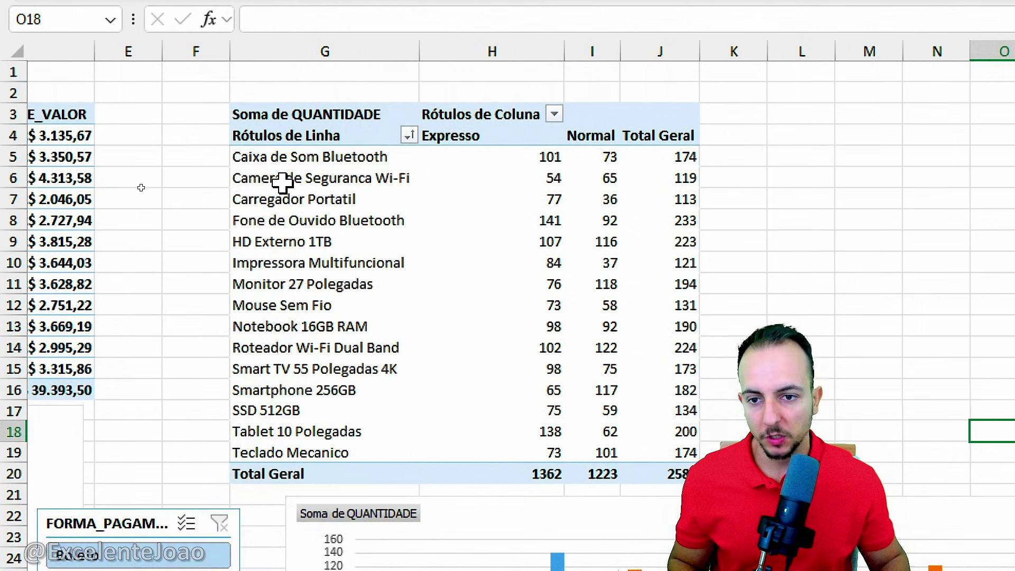
{"action": "left_click", "coordinate": [409, 135]}
{"action": "left_click", "coordinate": [335, 192]}
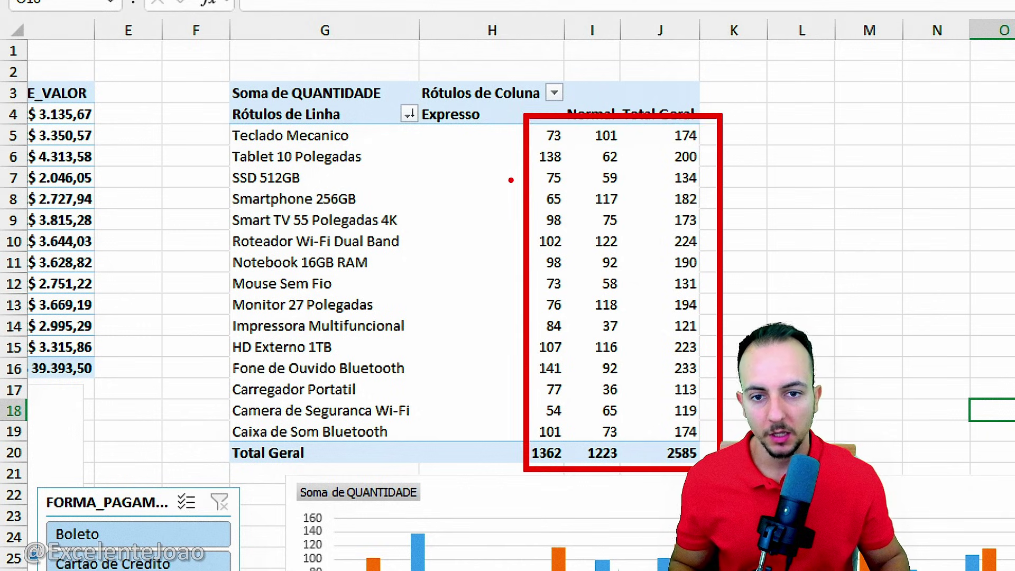
Step: Sort the NOME_PRODUTO row labels in ascending order by Soma de QUANTIDADE using the additional sort options
{"action": "left_click", "coordinate": [410, 114]}
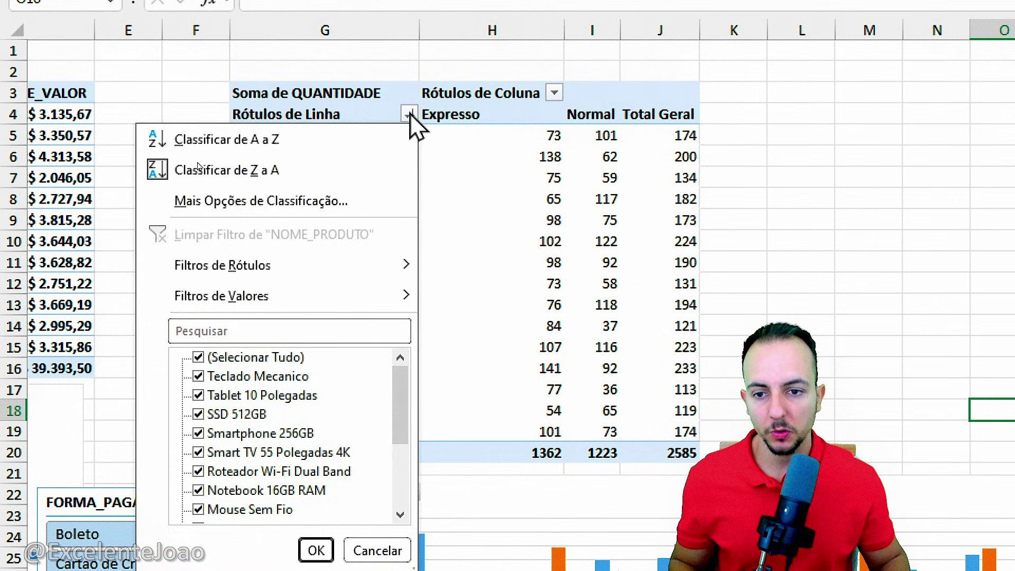
{"action": "left_click", "coordinate": [319, 202]}
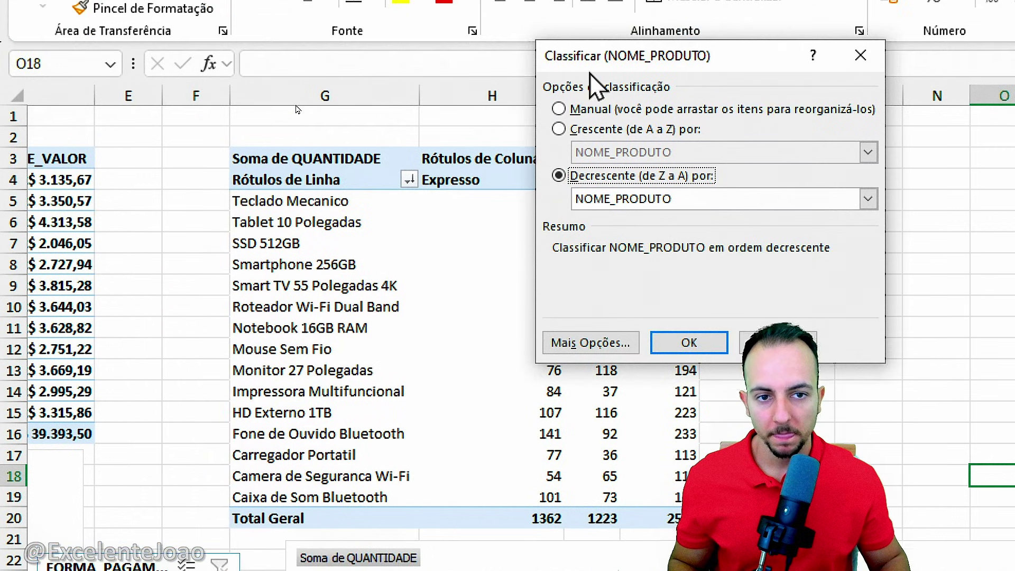
{"action": "left_click_drag", "start_coordinate": [594, 64], "coordinate": [534, 139]}
{"action": "left_click", "coordinate": [524, 204]}
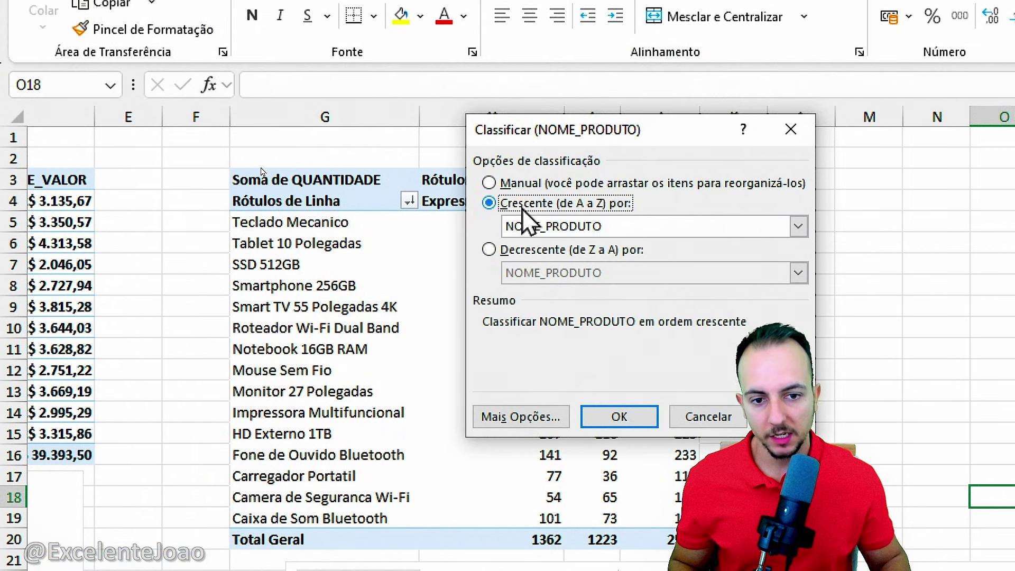
{"action": "left_click", "coordinate": [519, 251]}
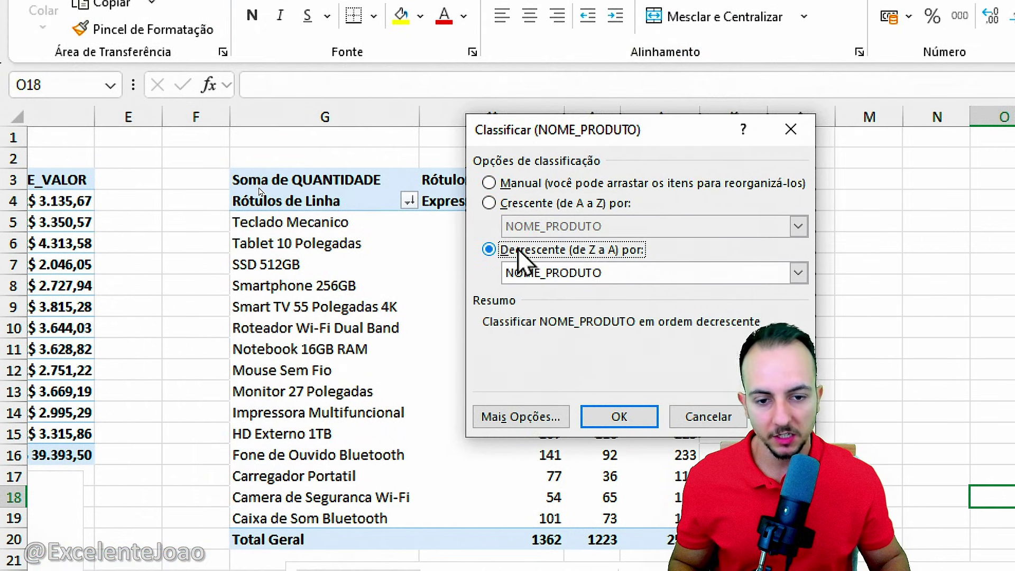
{"action": "left_click", "coordinate": [539, 205]}
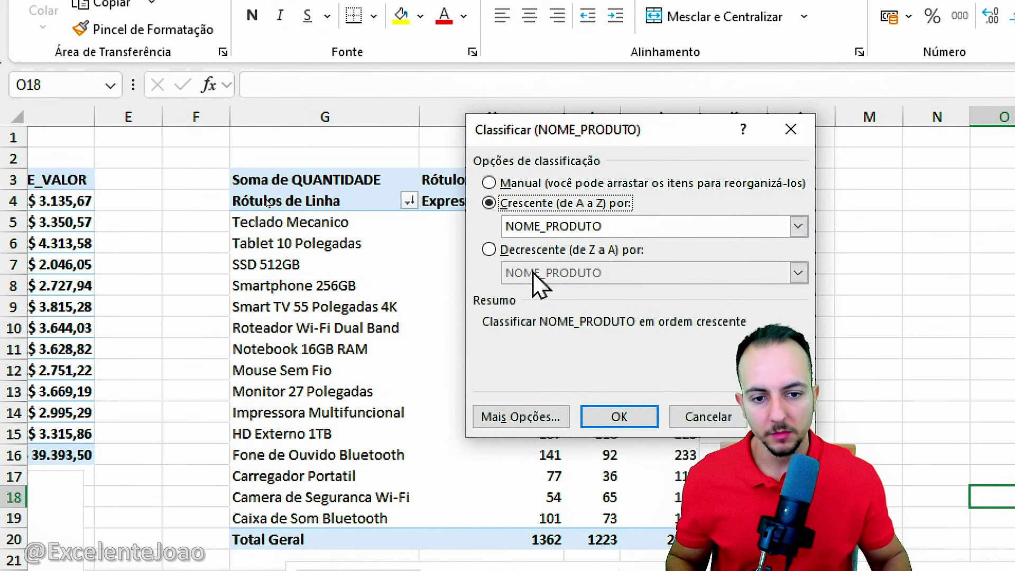
{"action": "left_click", "coordinate": [521, 252]}
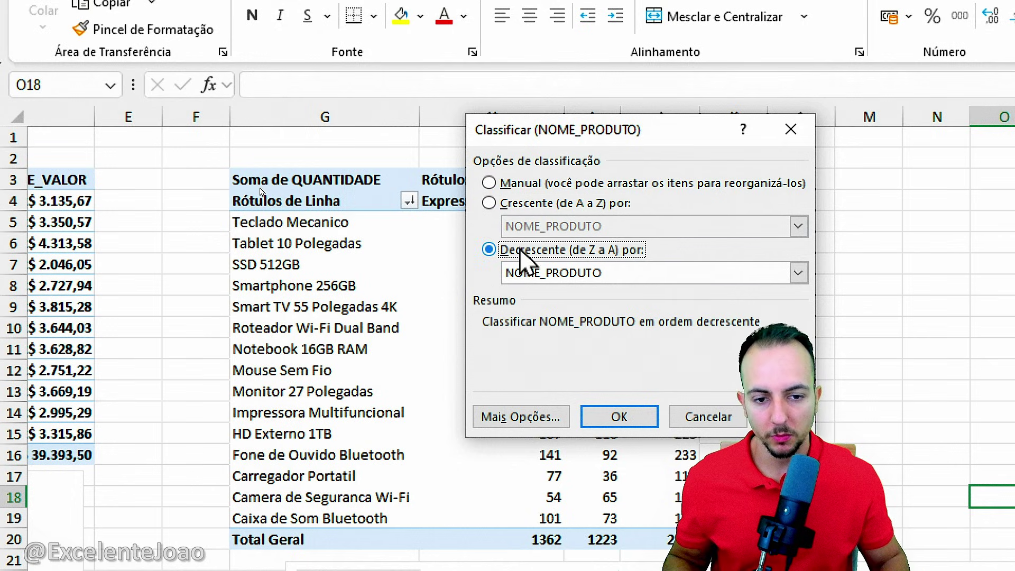
{"action": "left_click", "coordinate": [514, 204]}
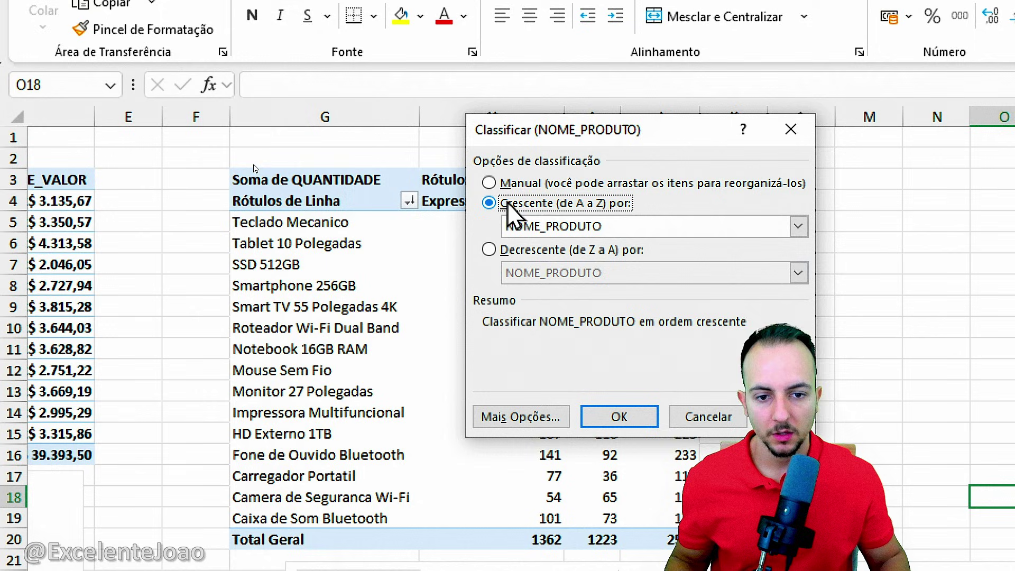
{"action": "left_click", "coordinate": [573, 231]}
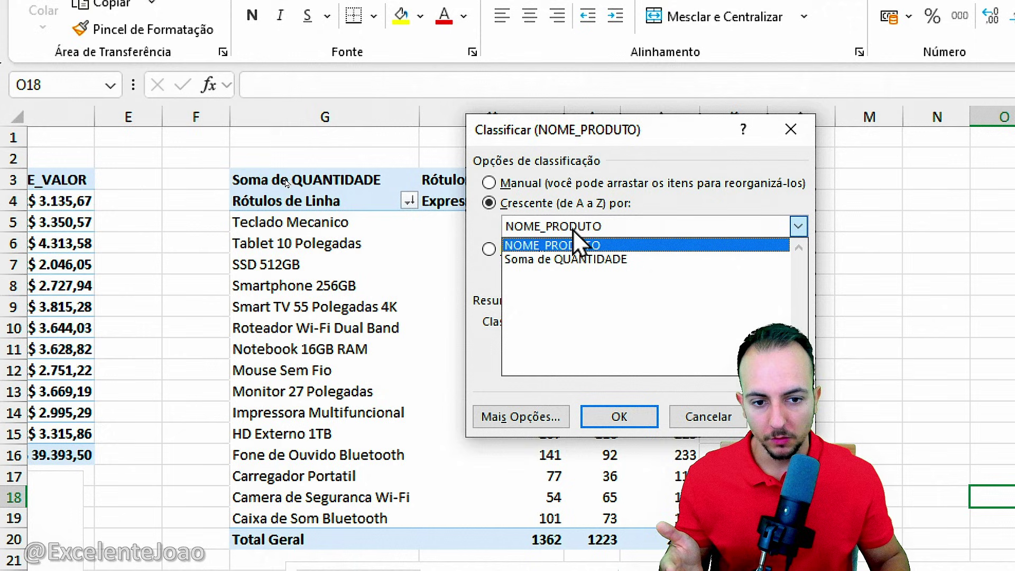
{"action": "left_click", "coordinate": [580, 259]}
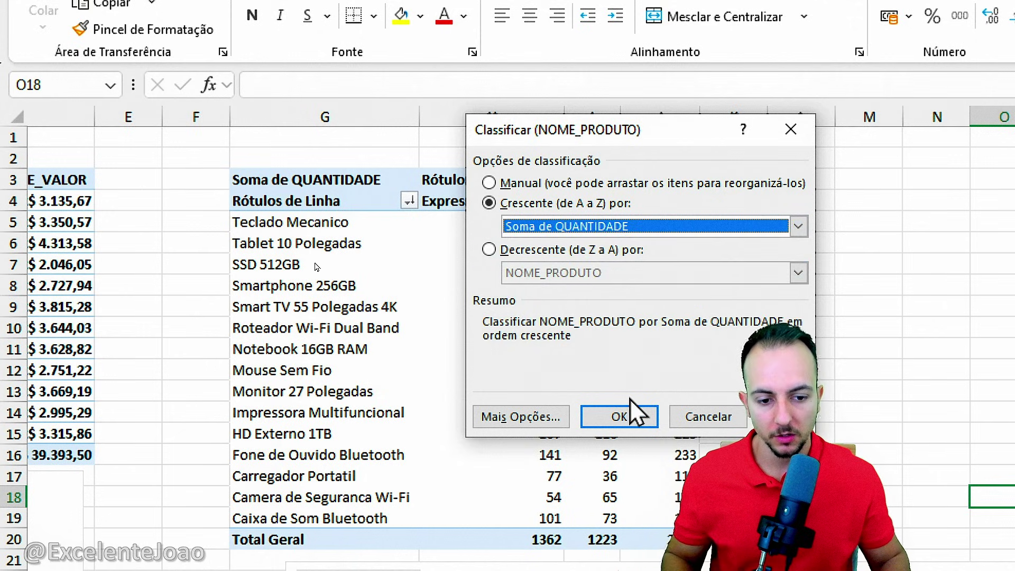
{"action": "left_click", "coordinate": [622, 417]}
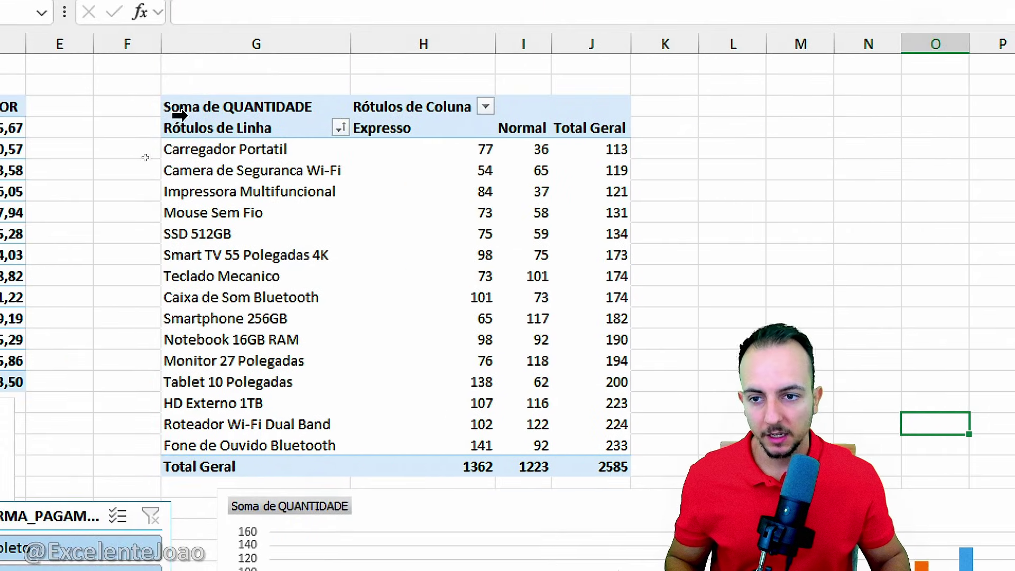
Step: Sort the NOME_PRODUTO row labels in descending order by Soma de QUANTIDADE and select the HD Externo 1TB label
{"action": "left_click", "coordinate": [340, 128]}
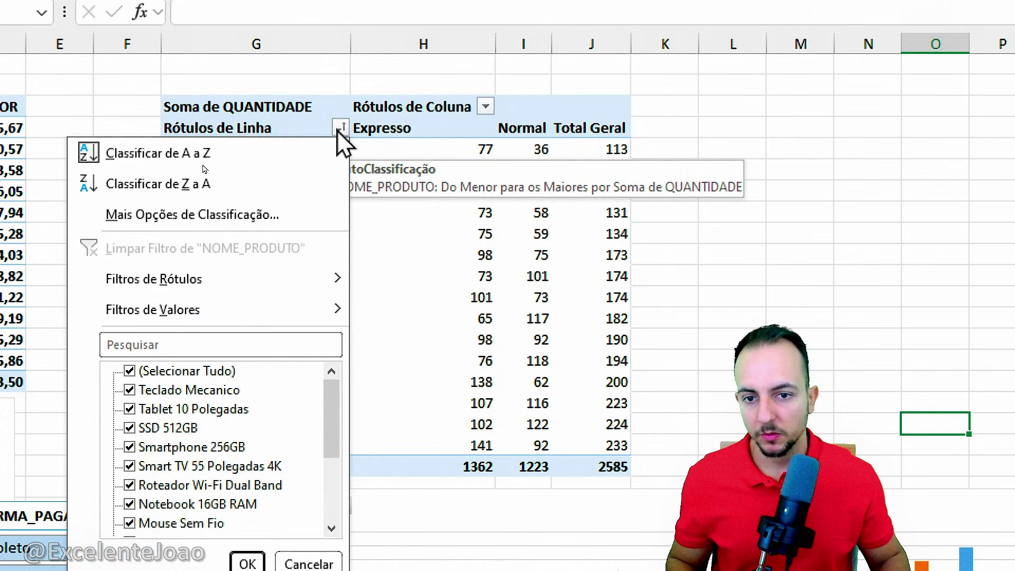
{"action": "left_click", "coordinate": [249, 228]}
{"action": "left_click", "coordinate": [439, 176]}
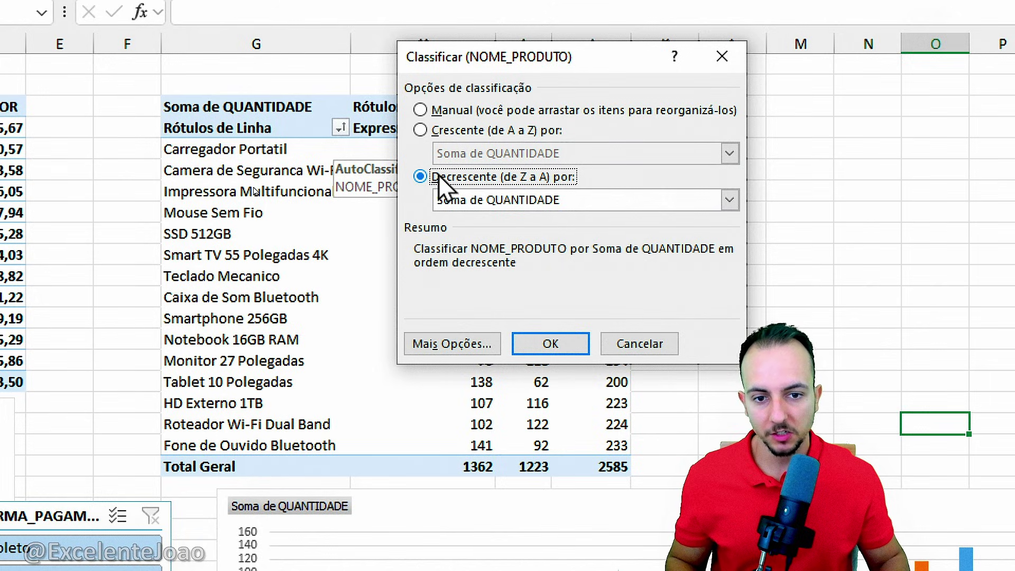
{"action": "left_click", "coordinate": [545, 343]}
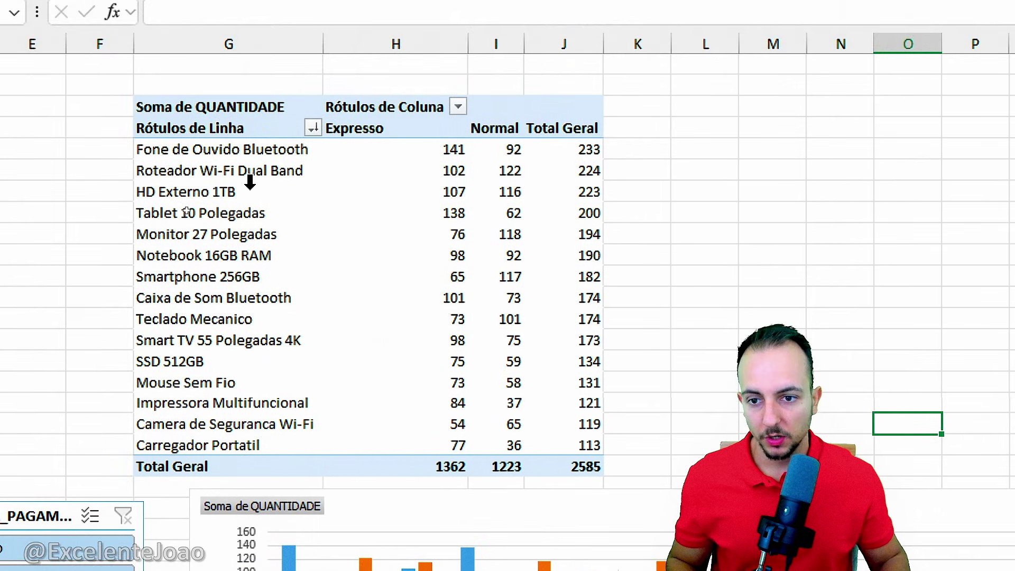
{"action": "left_click", "coordinate": [234, 194]}
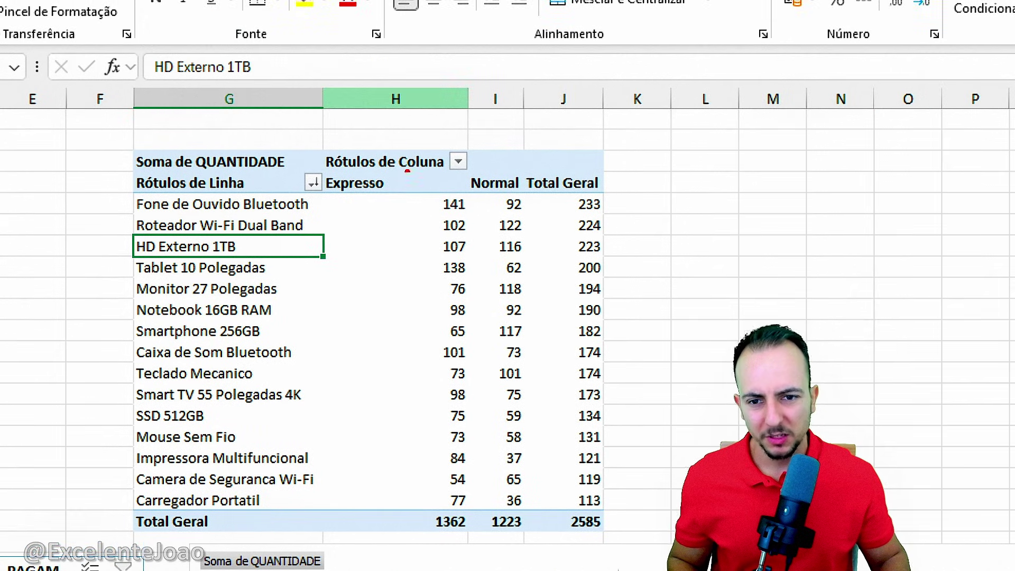
{"action": "left_click_drag", "start_coordinate": [427, 151], "coordinate": [453, 106]}
{"action": "left_click_drag", "start_coordinate": [504, 178], "coordinate": [550, 109]}
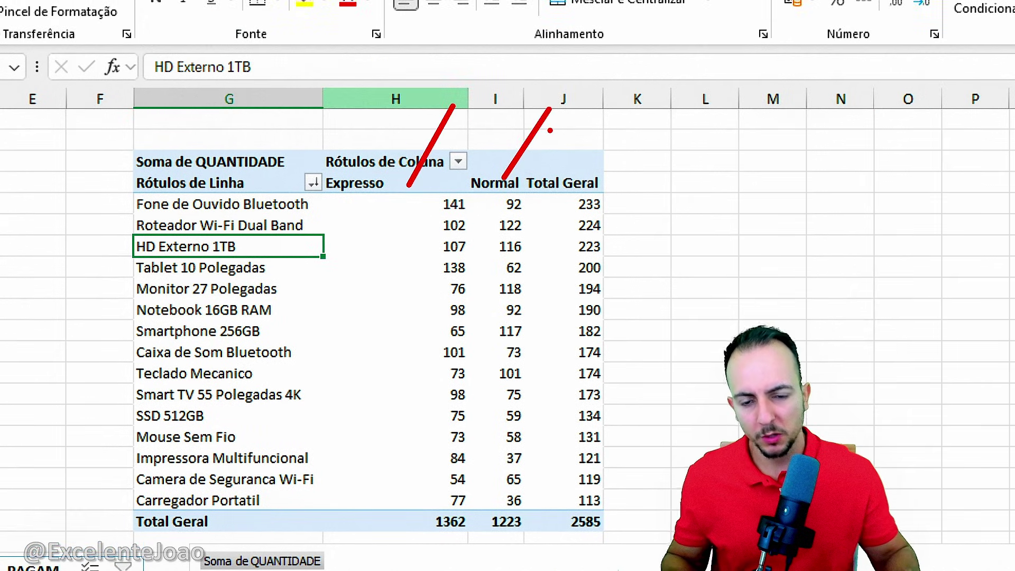
{"action": "key", "text": "Escape"}
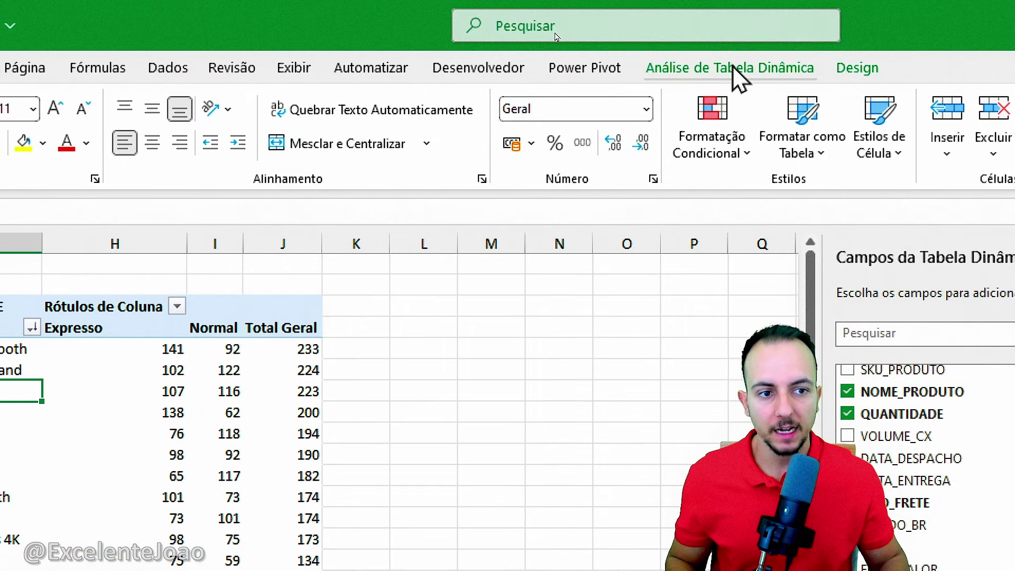
Step: Insert a TIPO_FRETE slicer for the product pivot table and place it beside the table
{"action": "left_click", "coordinate": [733, 67]}
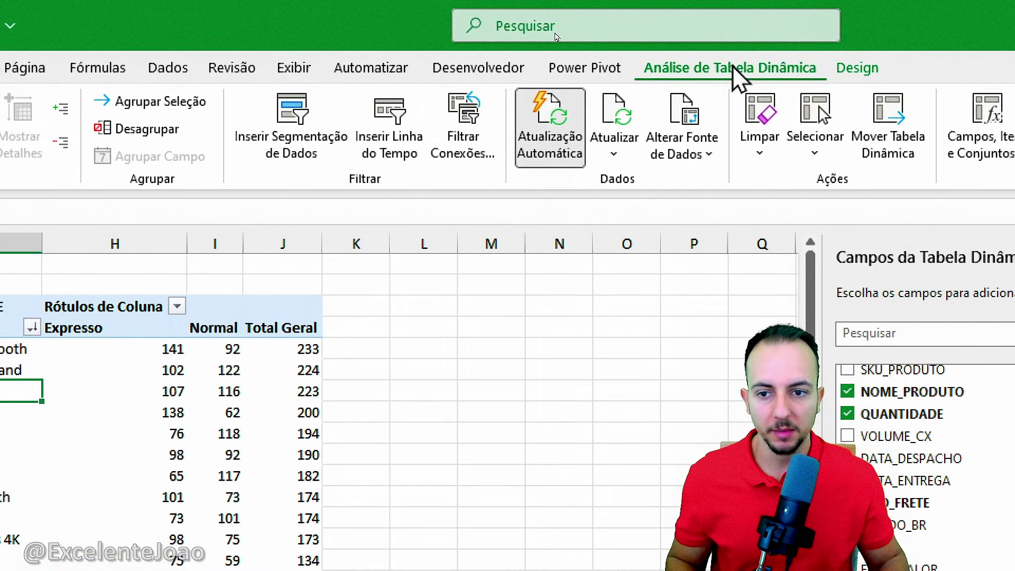
{"action": "left_click", "coordinate": [325, 138]}
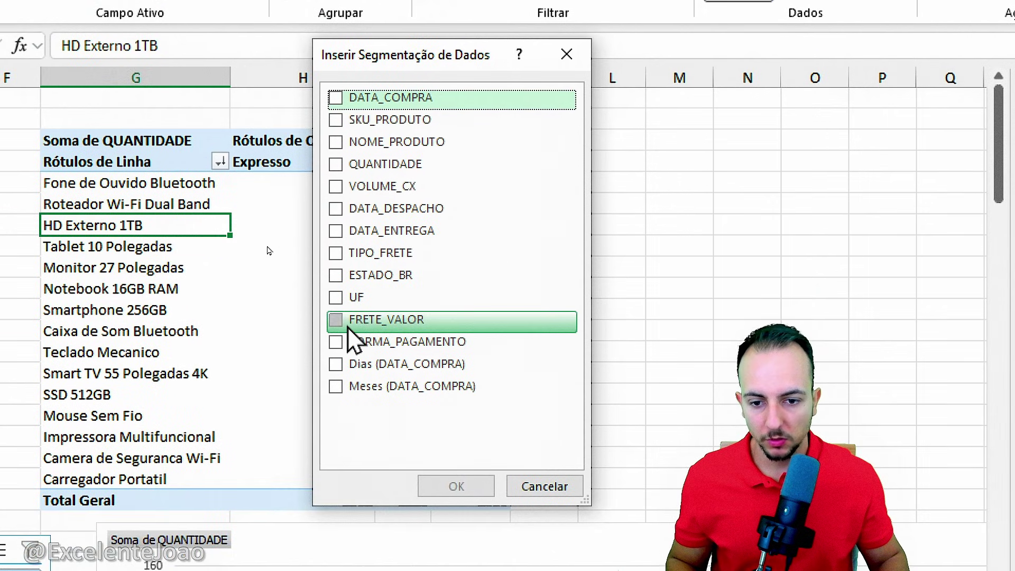
{"action": "left_click", "coordinate": [336, 254]}
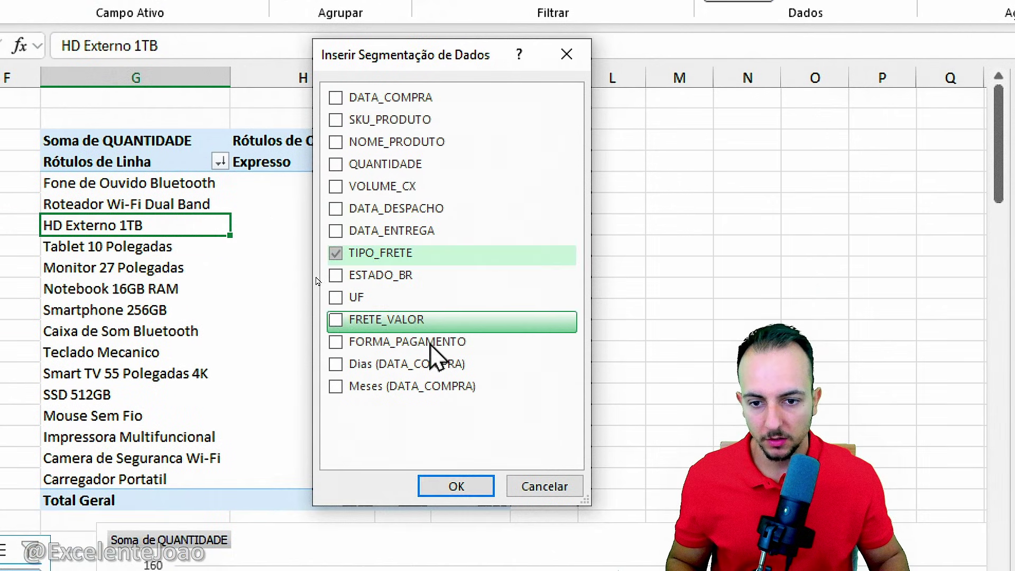
{"action": "left_click", "coordinate": [449, 488]}
{"action": "left_click_drag", "start_coordinate": [355, 381], "coordinate": [622, 201]}
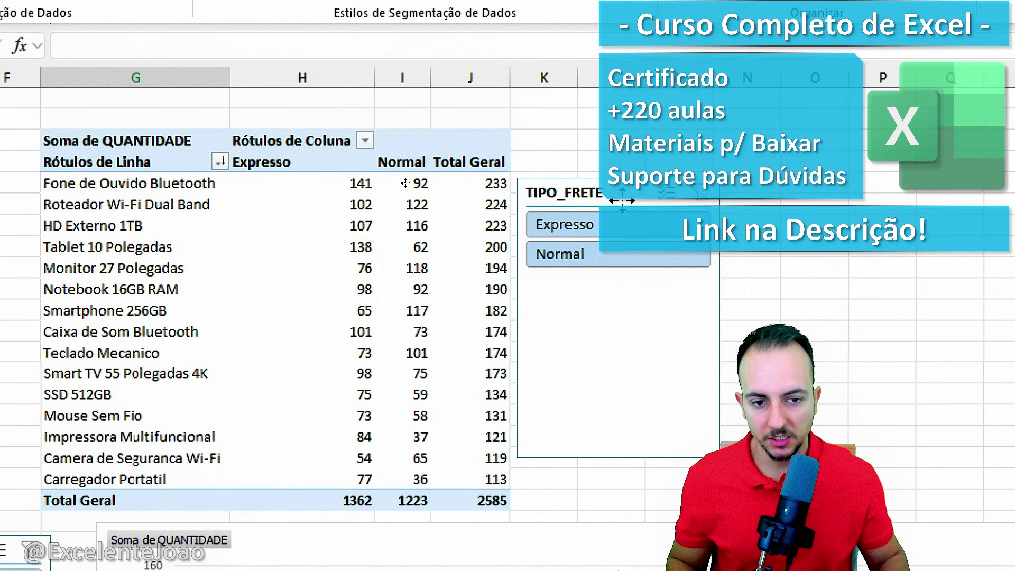
Step: Filter the product pivot table by Expresso, by Normal, and by both shipping types with the TIPO_FRETE slicer
{"action": "left_click", "coordinate": [588, 232]}
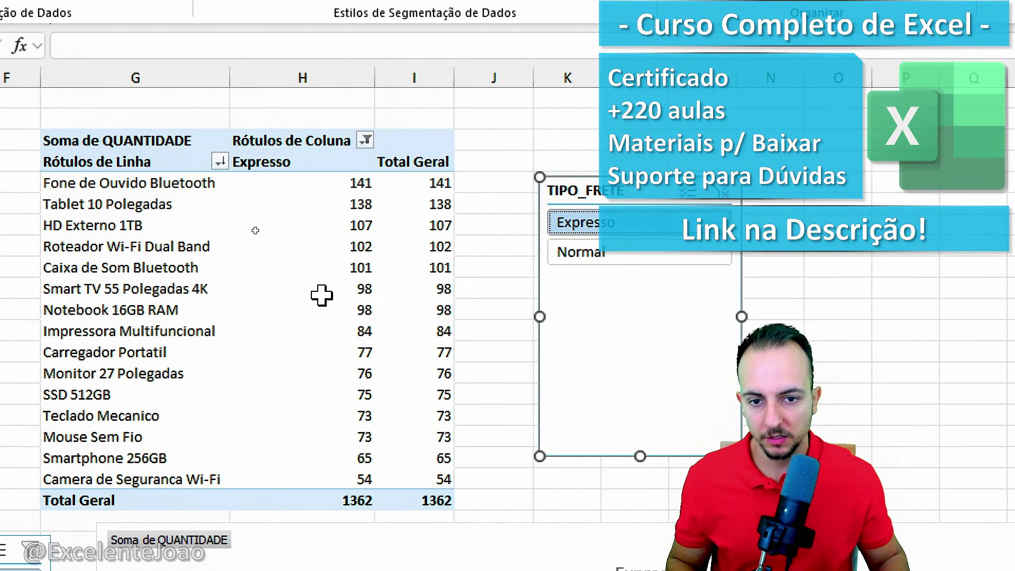
{"action": "left_click", "coordinate": [603, 255]}
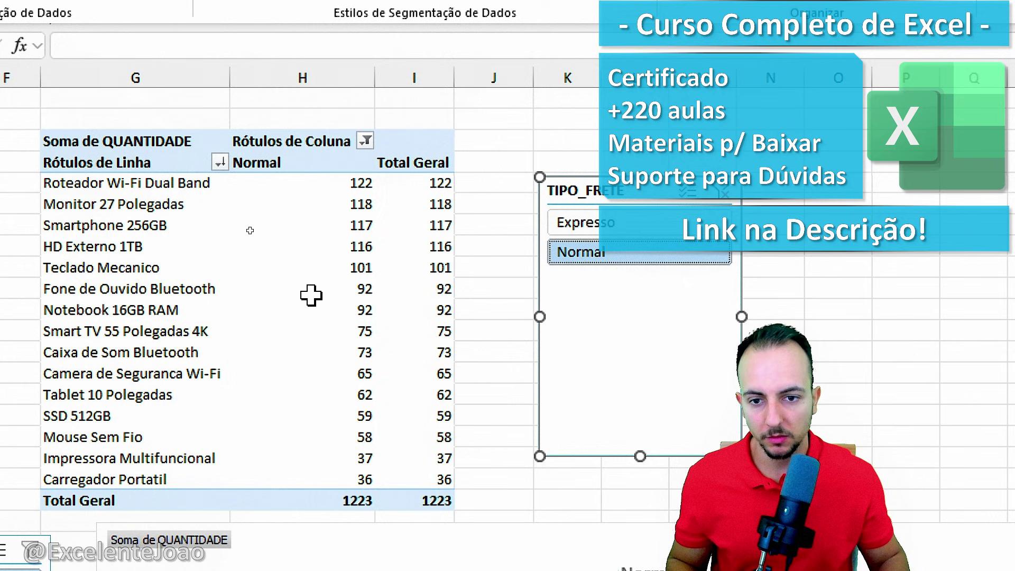
{"action": "left_click", "coordinate": [595, 225], "text": "ctrl"}
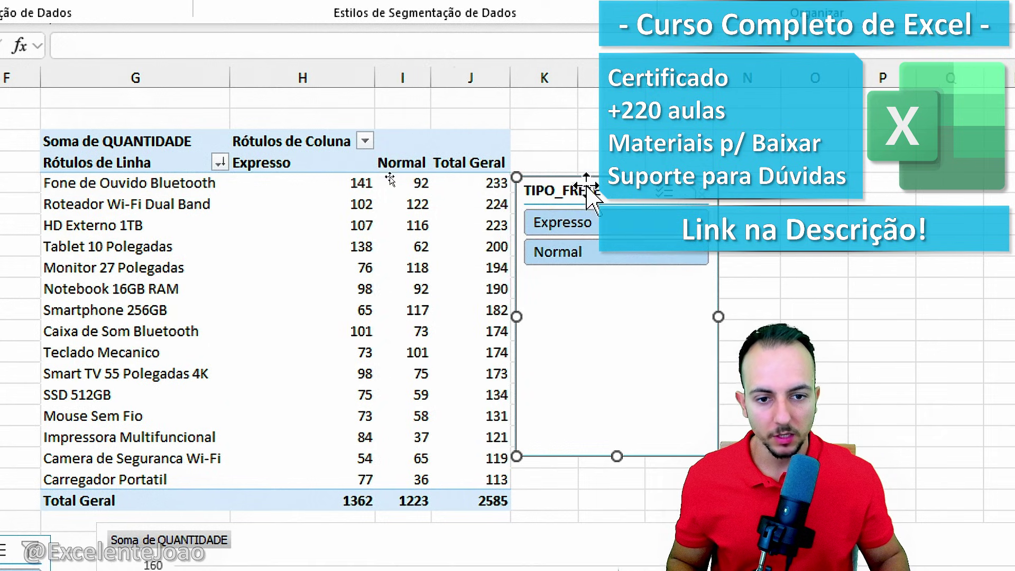
{"action": "mouse_move", "coordinate": [560, 204]}
{"action": "left_mouse_down"}
{"action": "mouse_move", "coordinate": [555, 290]}
{"action": "mouse_move", "coordinate": [529, 206]}
{"action": "left_mouse_up"}
{"action": "mouse_move", "coordinate": [307, 141]}
{"action": "left_mouse_down"}
{"action": "mouse_move", "coordinate": [320, 154]}
{"action": "mouse_move", "coordinate": [350, 77]}
{"action": "left_mouse_up"}
{"action": "left_click_drag", "start_coordinate": [405, 158], "coordinate": [441, 112]}
{"action": "left_click_drag", "start_coordinate": [317, 186], "coordinate": [405, 172]}
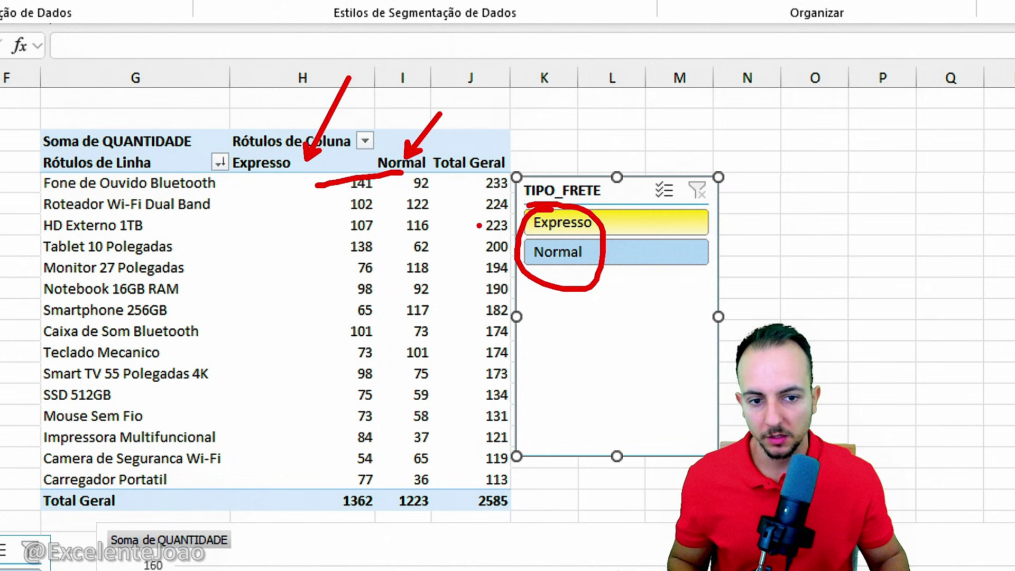
{"action": "mouse_move", "coordinate": [588, 173]}
{"action": "left_mouse_down"}
{"action": "mouse_move", "coordinate": [621, 275]}
{"action": "mouse_move", "coordinate": [587, 177]}
{"action": "left_mouse_up"}
{"action": "key", "text": "Escape"}
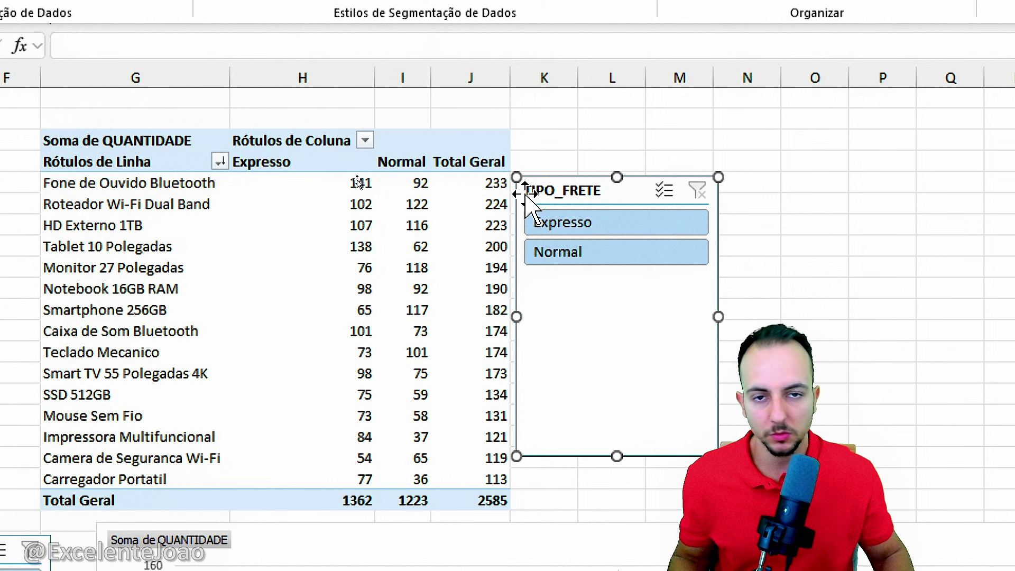
Step: Remove TIPO_FRETE from the product pivot table's columns area and move the TIPO_FRETE slicer closer to the table
{"action": "left_click", "coordinate": [337, 233]}
{"action": "key", "text": "ctrl+2"}
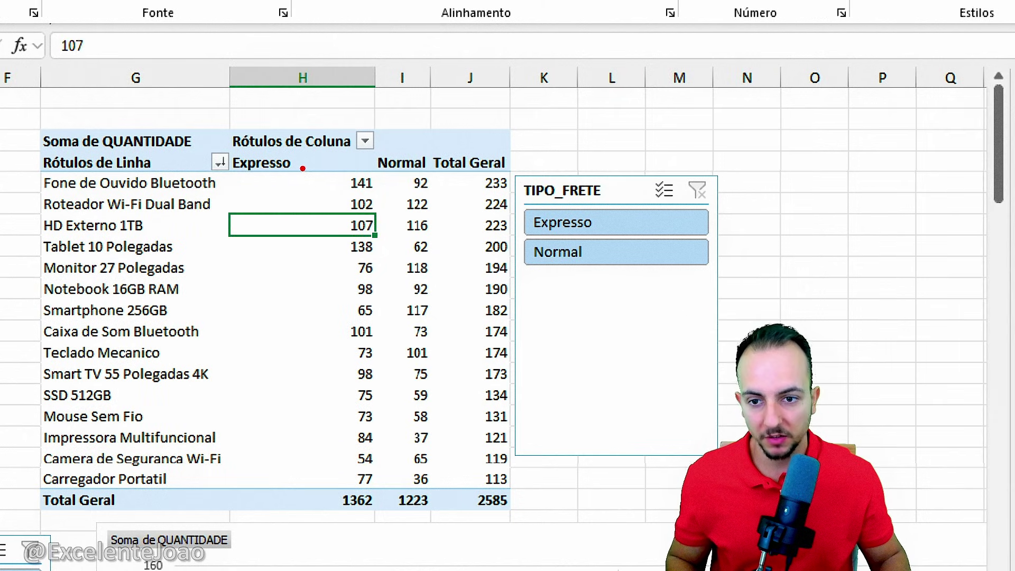
{"action": "left_click_drag", "start_coordinate": [305, 167], "coordinate": [343, 93]}
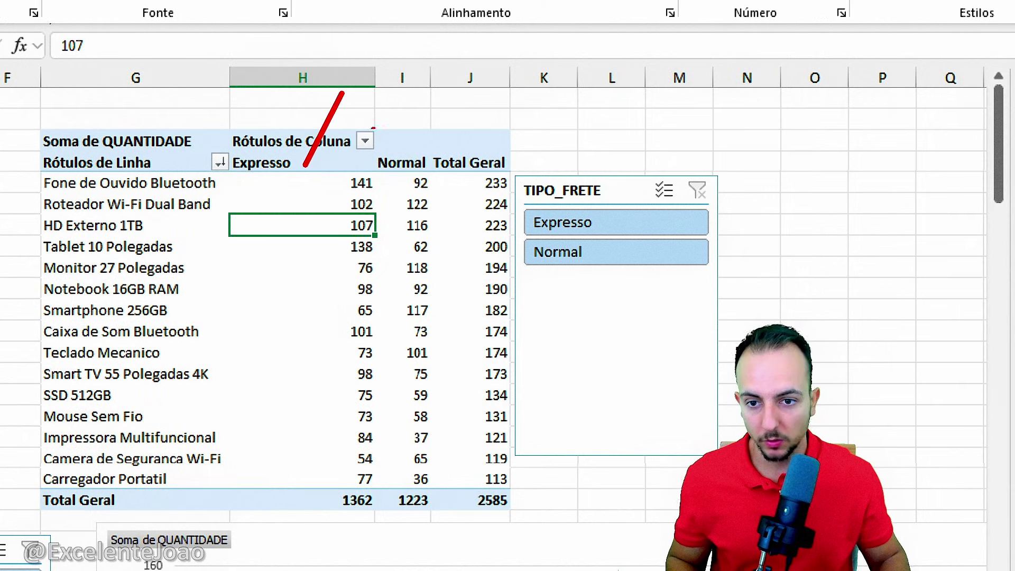
{"action": "left_click_drag", "start_coordinate": [392, 149], "coordinate": [437, 77]}
{"action": "left_click_drag", "start_coordinate": [341, 198], "coordinate": [396, 196]}
{"action": "key", "text": "Escape"}
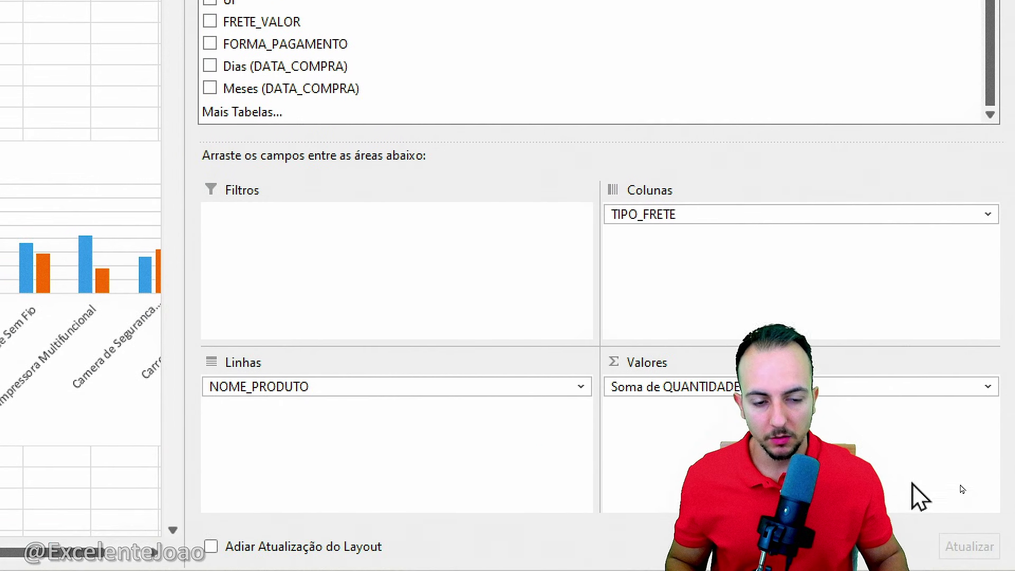
{"action": "left_click", "coordinate": [634, 218]}
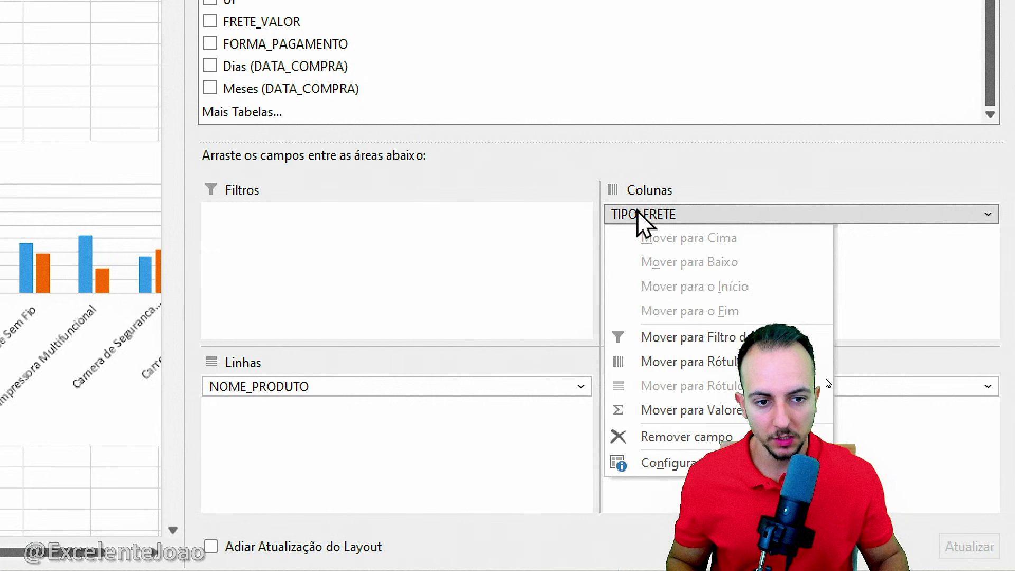
{"action": "left_click", "coordinate": [713, 434]}
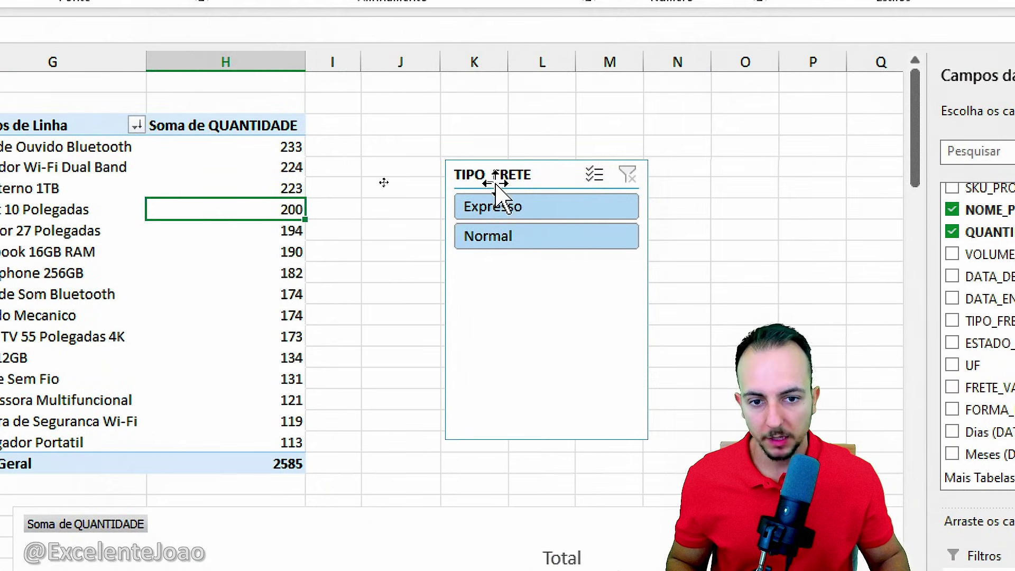
{"action": "left_click_drag", "start_coordinate": [496, 186], "coordinate": [381, 168]}
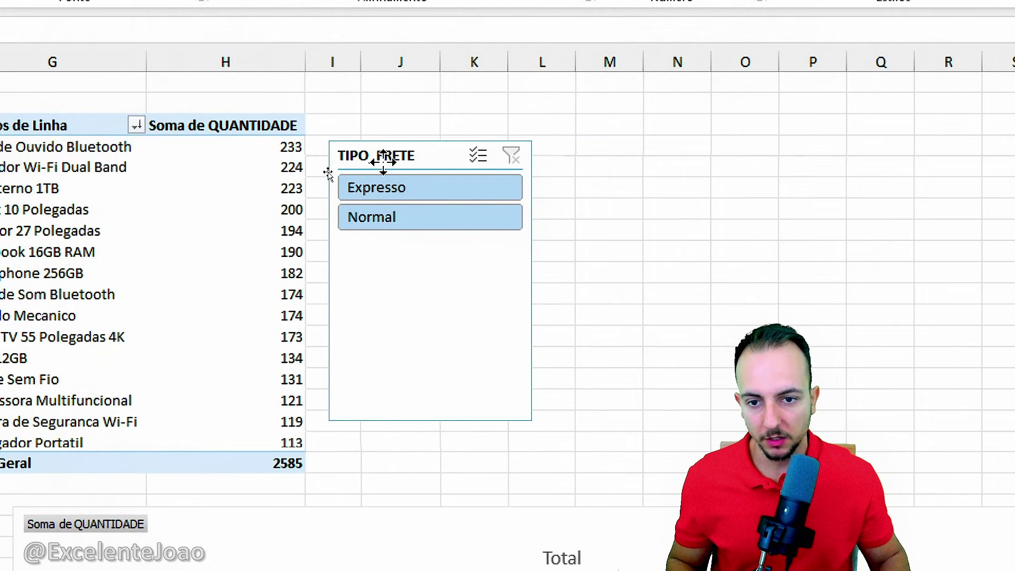
Step: Alternate the TIPO_FRETE slicer between Expresso and Normal to compare the product quantities in the table and chart
{"action": "left_click", "coordinate": [434, 196]}
{"action": "left_click", "coordinate": [550, 220]}
{"action": "left_click", "coordinate": [596, 195]}
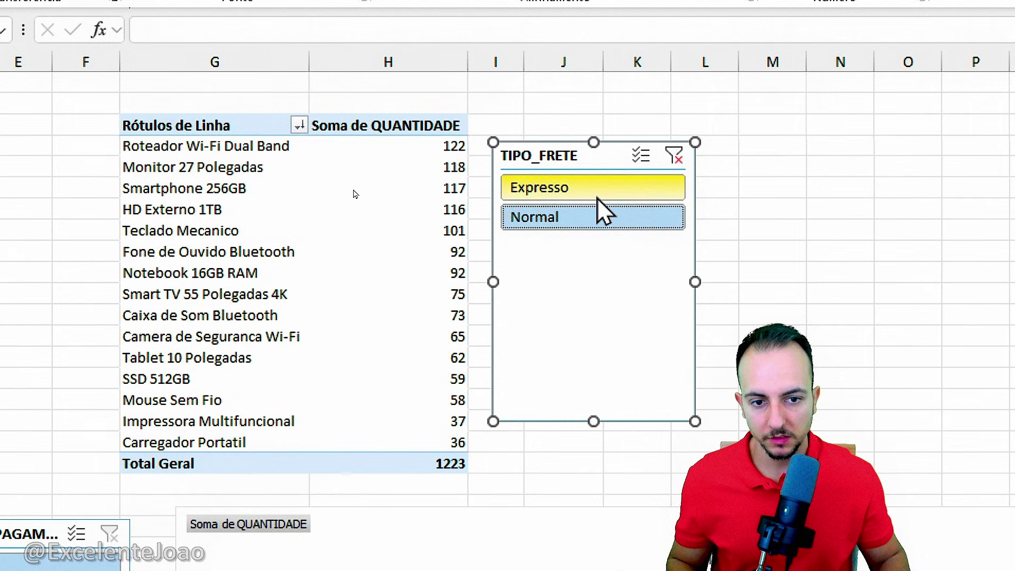
{"action": "left_click", "coordinate": [585, 220]}
{"action": "left_click", "coordinate": [592, 191]}
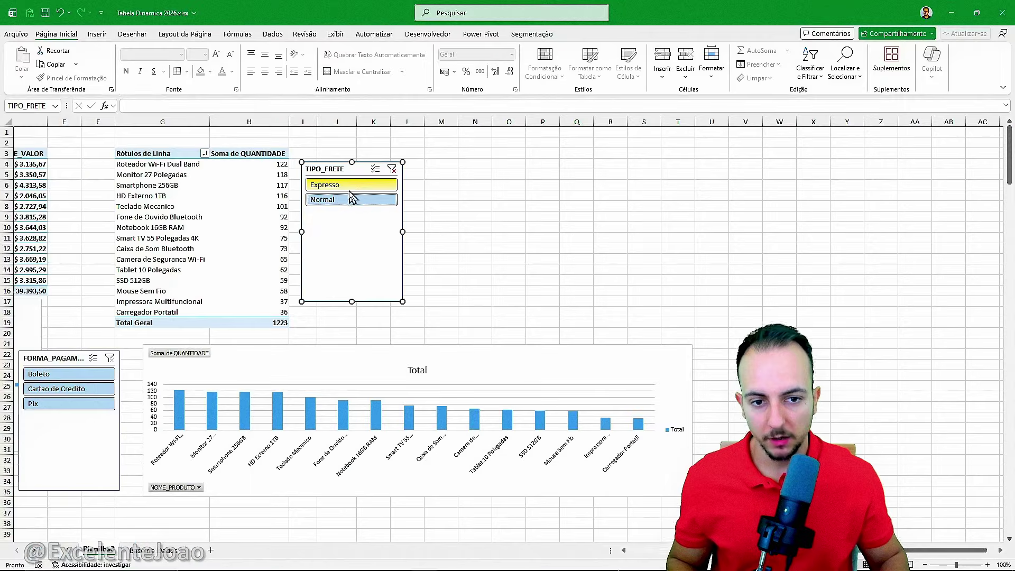
{"action": "left_click", "coordinate": [352, 199]}
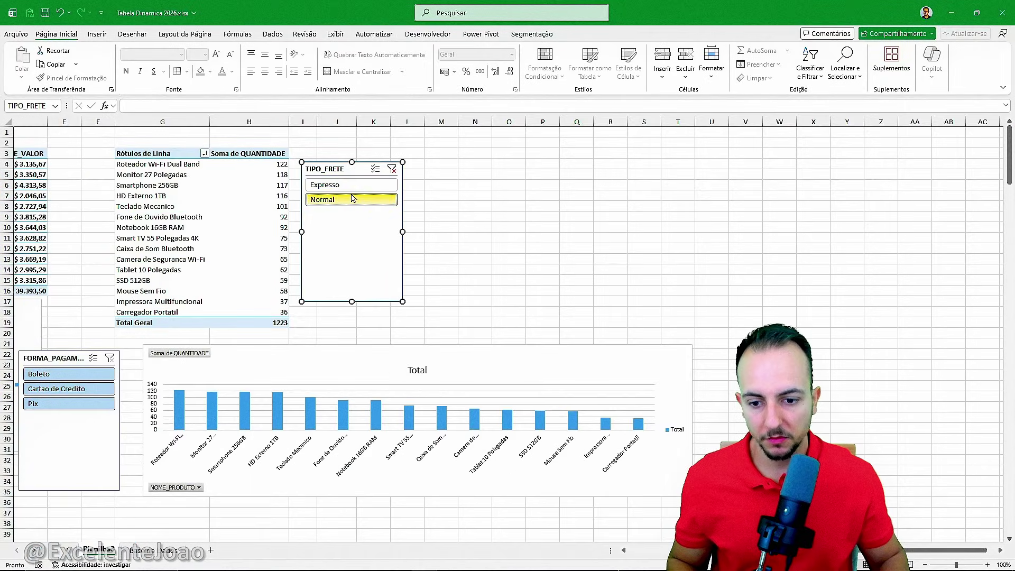
{"action": "left_click", "coordinate": [350, 188]}
{"action": "left_click", "coordinate": [348, 201]}
{"action": "left_click", "coordinate": [349, 185]}
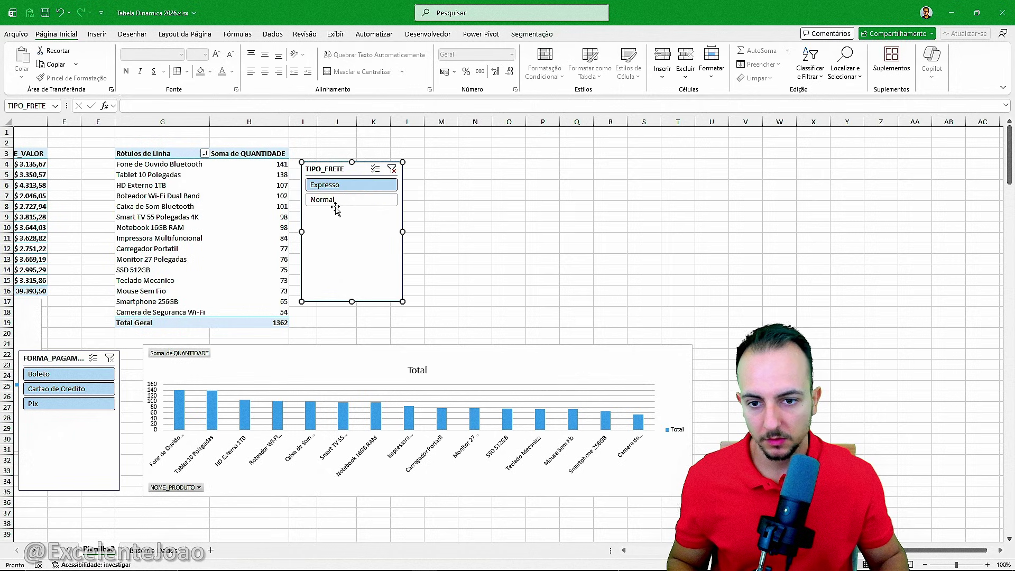
{"action": "left_click", "coordinate": [347, 200]}
{"action": "left_click", "coordinate": [344, 186]}
{"action": "left_click", "coordinate": [341, 200]}
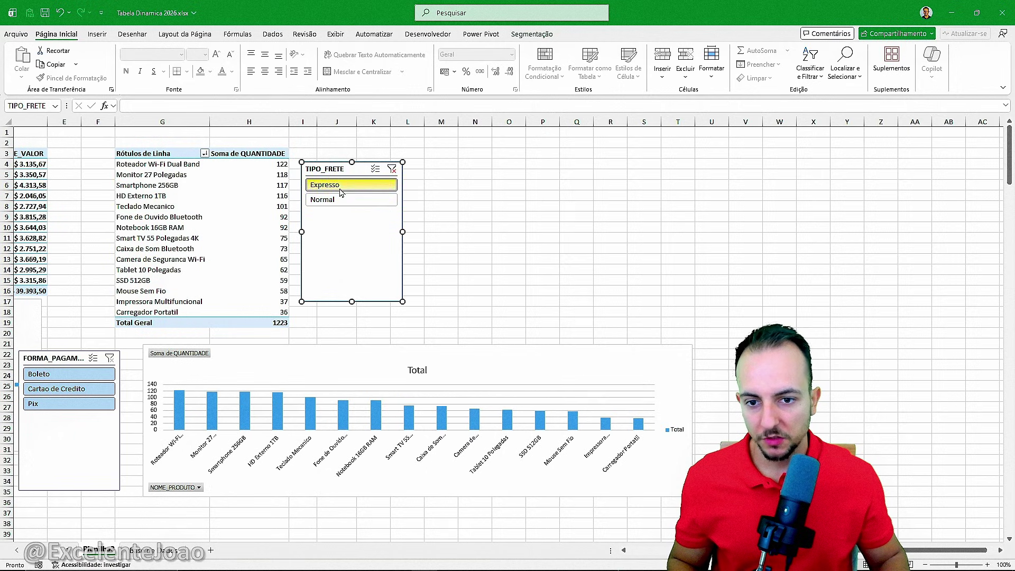
{"action": "left_click", "coordinate": [343, 185]}
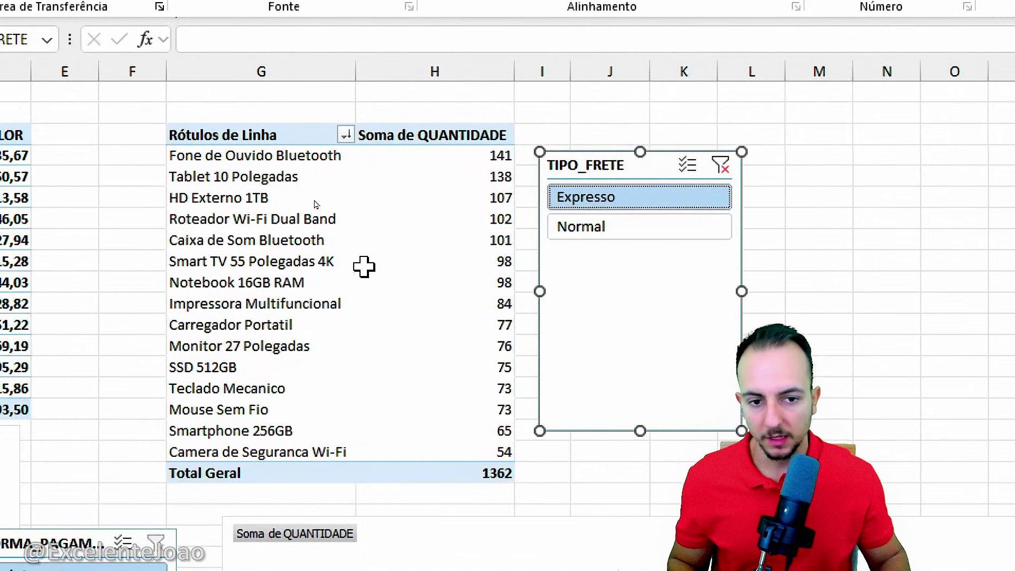
Step: Filter by Expresso and by Normal to compare which product ranks first for each shipping type
{"action": "left_click", "coordinate": [585, 227]}
{"action": "left_click", "coordinate": [608, 197]}
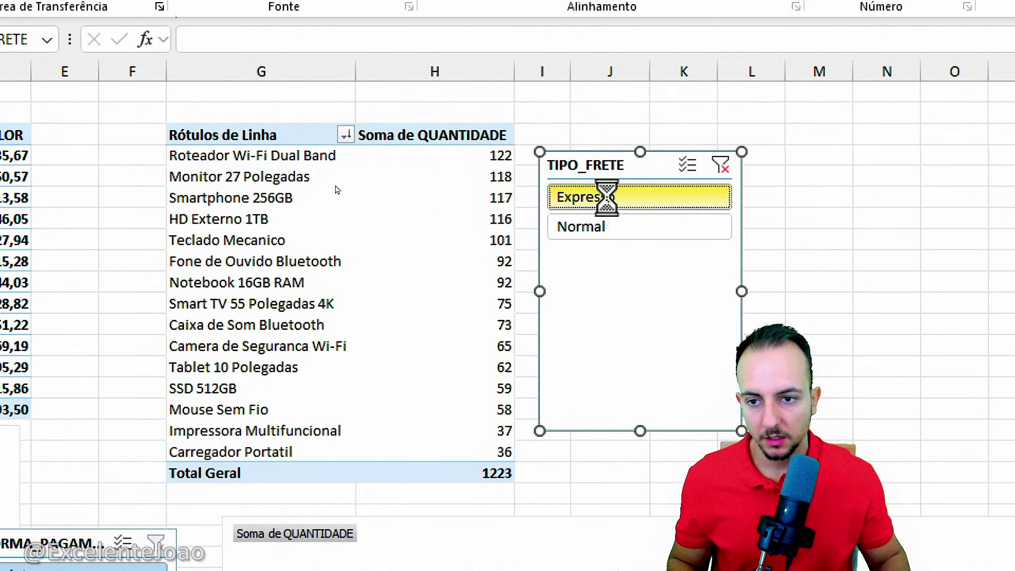
{"action": "left_click", "coordinate": [612, 230]}
{"action": "left_click", "coordinate": [608, 201]}
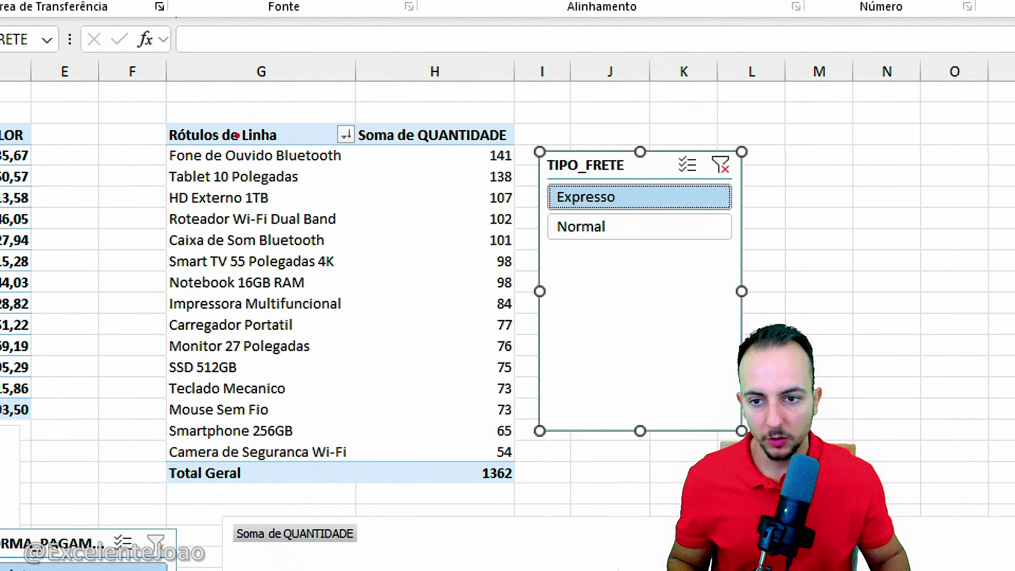
{"action": "left_click_drag", "start_coordinate": [169, 149], "coordinate": [530, 178]}
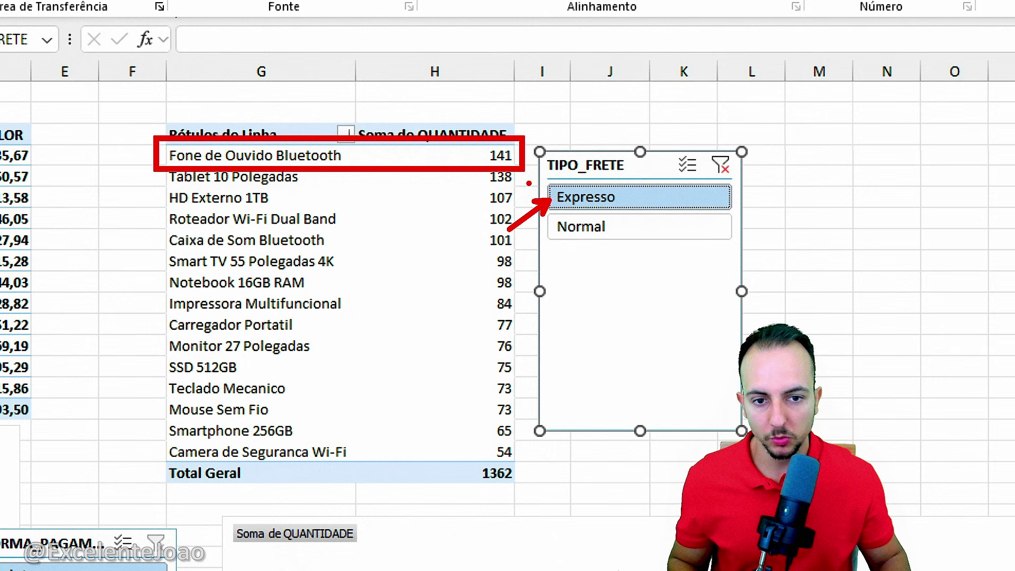
{"action": "left_click", "coordinate": [594, 228]}
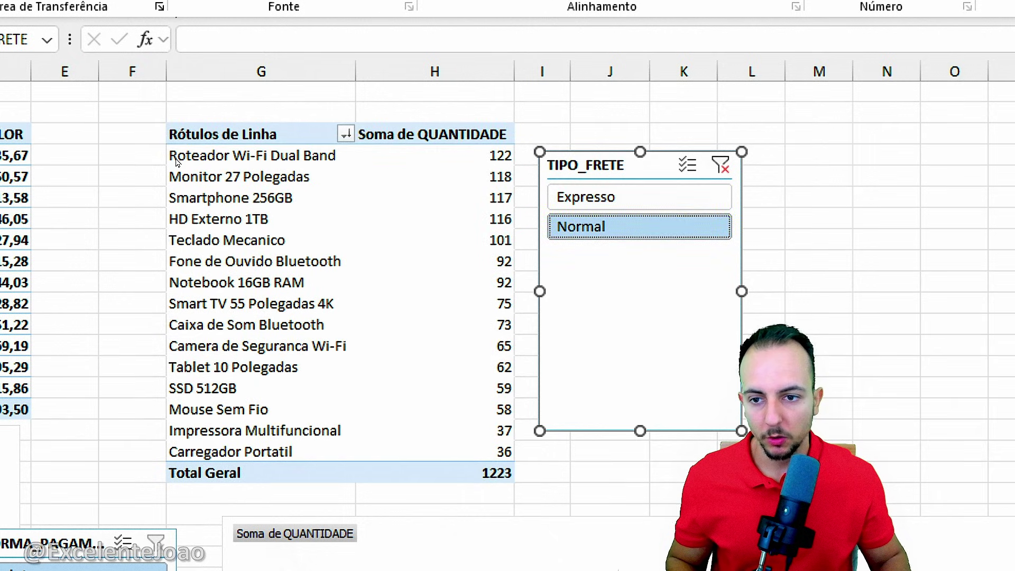
{"action": "mouse_move", "coordinate": [155, 141]}
{"action": "left_mouse_down"}
{"action": "mouse_move", "coordinate": [246, 164]}
{"action": "mouse_move", "coordinate": [455, 165]}
{"action": "left_mouse_up"}
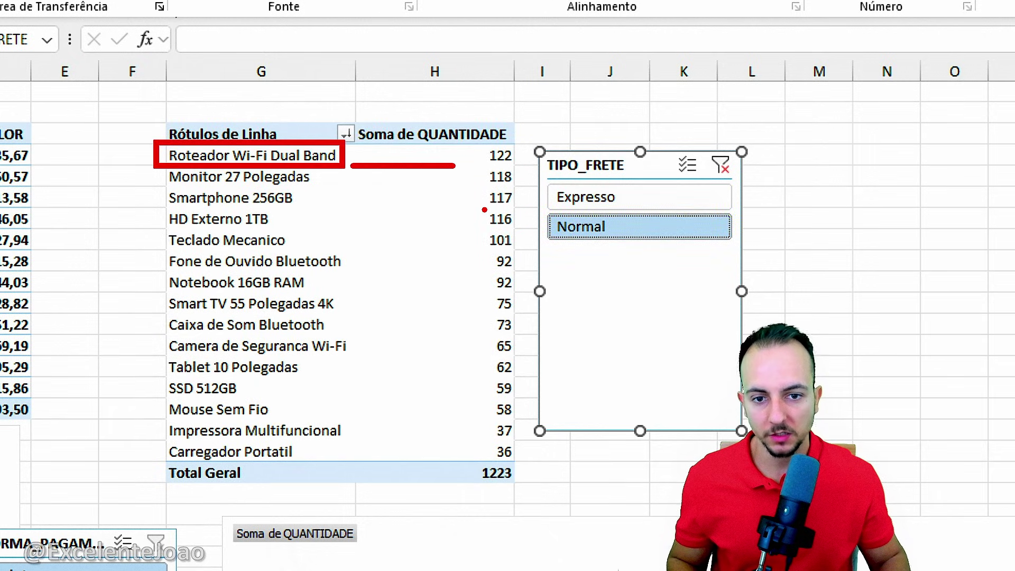
{"action": "left_click", "coordinate": [484, 210]}
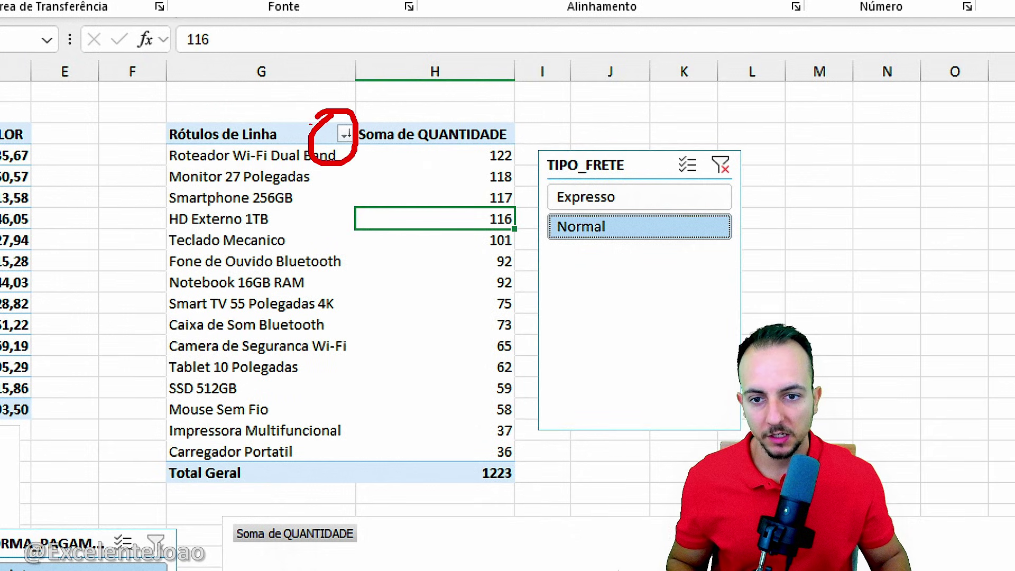
{"action": "key", "text": "Escape"}
Step: Switch the slicer between Expresso and Normal again, ending with the TIPO_FRETE filter cleared
{"action": "left_click", "coordinate": [584, 202]}
{"action": "left_click", "coordinate": [588, 227]}
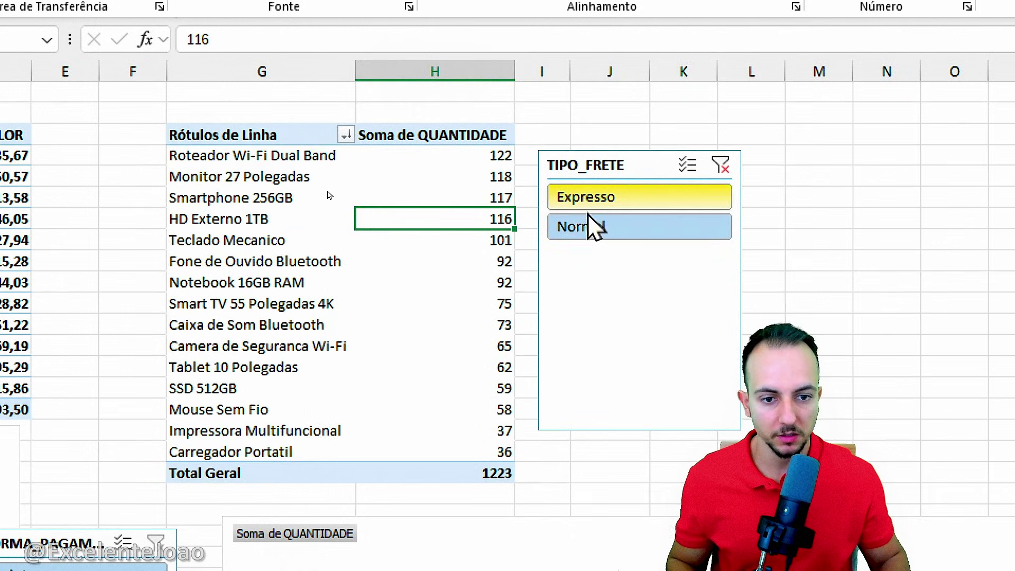
{"action": "left_click", "coordinate": [593, 206]}
{"action": "left_click", "coordinate": [618, 223]}
{"action": "left_click", "coordinate": [635, 225]}
{"action": "left_click", "coordinate": [639, 225]}
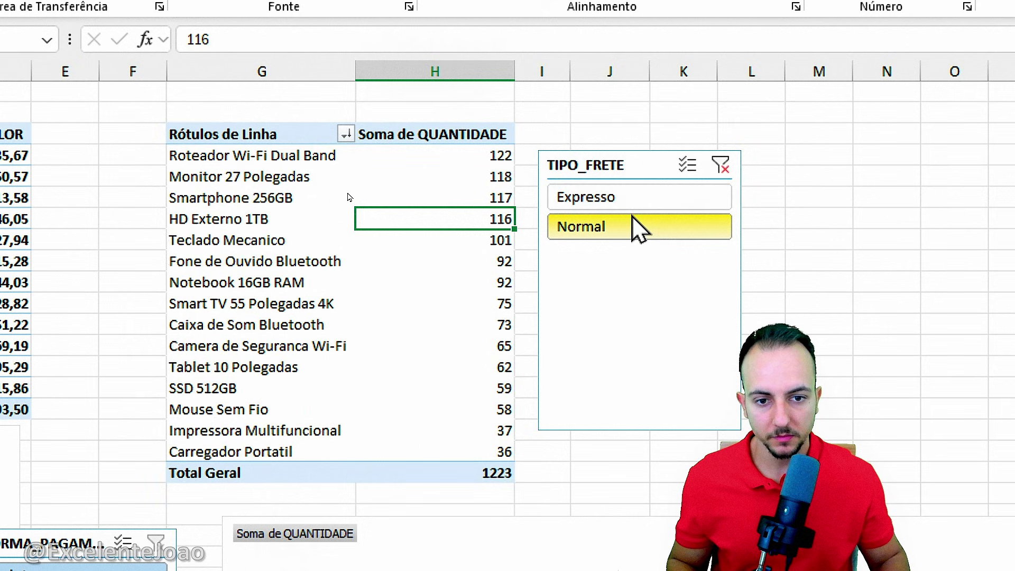
{"action": "left_click", "coordinate": [642, 228]}
{"action": "left_click", "coordinate": [646, 231]}
{"action": "left_click", "coordinate": [720, 164]}
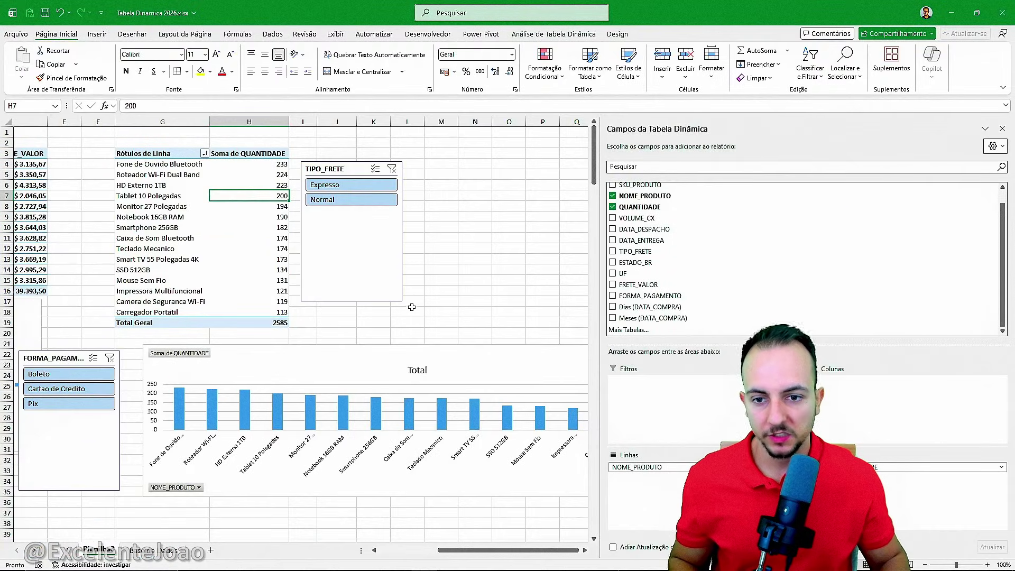
Step: Review the pivot tables against the source data on the Base de Dados sheet and return to the pivot sheet
{"action": "scroll", "coordinate": [412, 308], "scroll_direction": "left", "scroll_amount": 2}
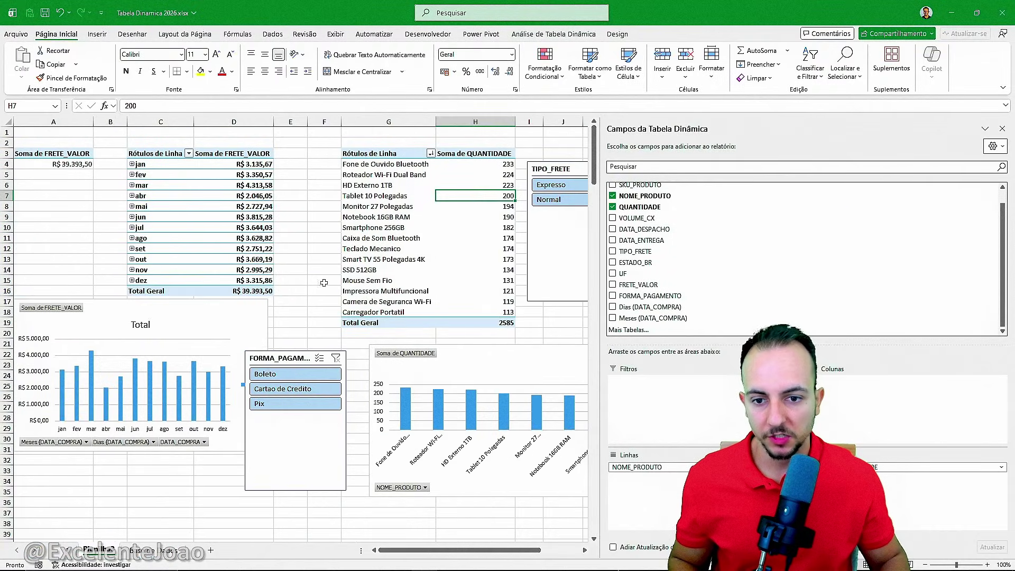
{"action": "left_click", "coordinate": [296, 269]}
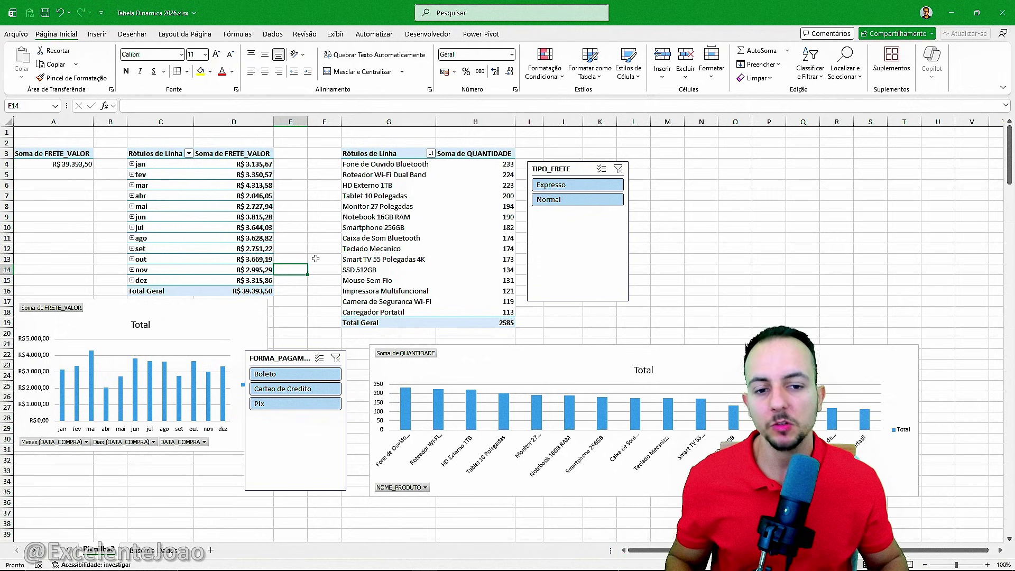
{"action": "left_click", "coordinate": [379, 154]}
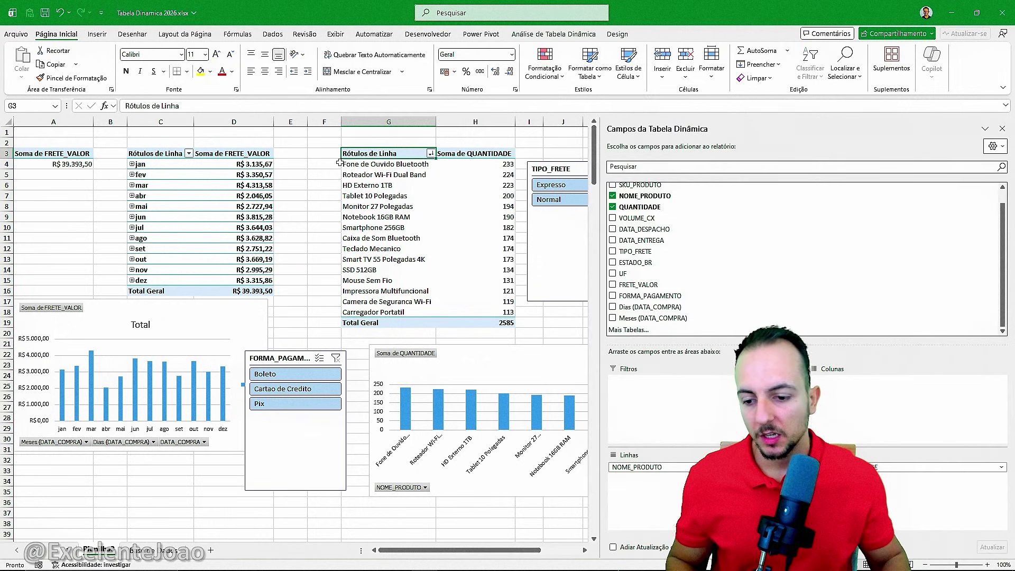
{"action": "left_click", "coordinate": [149, 554]}
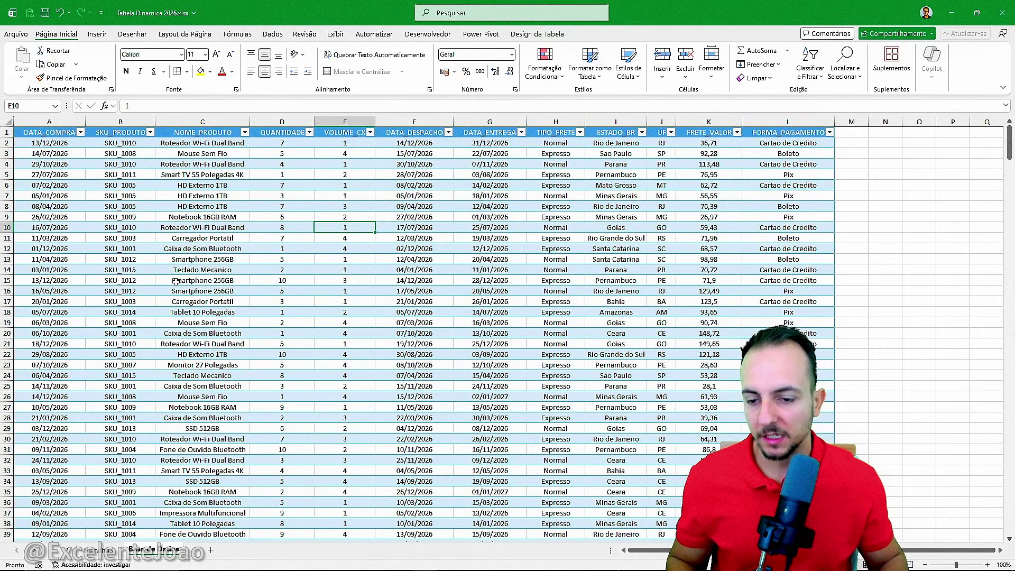
{"action": "left_click", "coordinate": [108, 552]}
{"action": "left_click", "coordinate": [313, 242]}
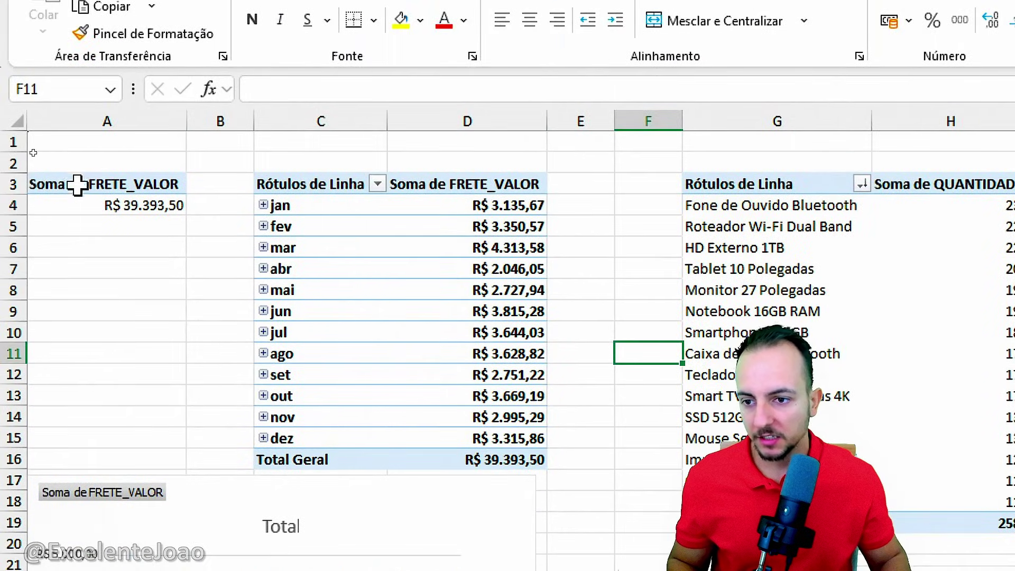
Step: Copy the single-total Soma de FRETE_VALOR pivot table from A3:A4 and paste it at cell N3
{"action": "left_click_drag", "start_coordinate": [134, 184], "coordinate": [116, 207]}
{"action": "key", "text": "ctrl+c"}
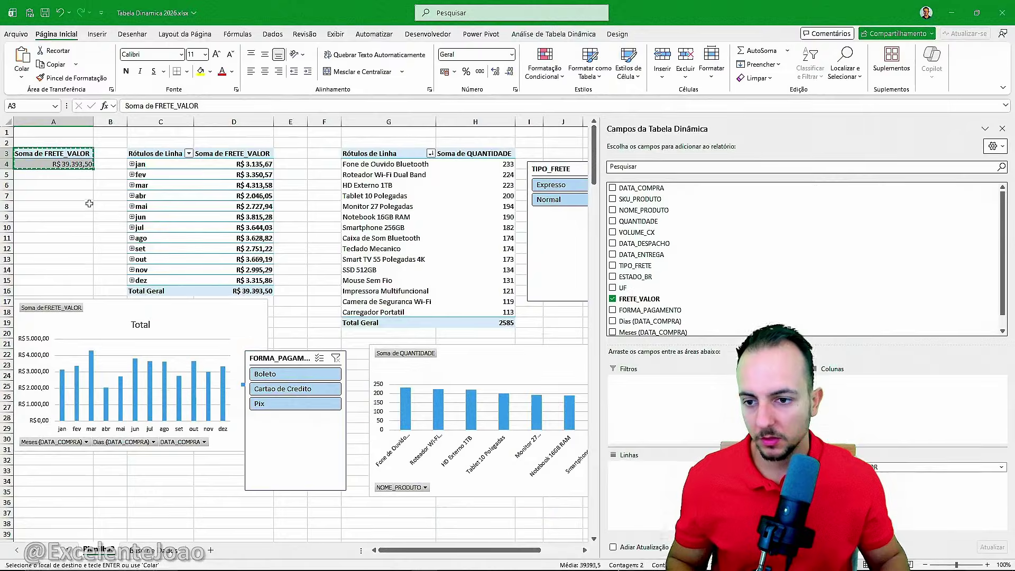
{"action": "scroll", "coordinate": [149, 224], "scroll_direction": "right", "scroll_amount": 3}
{"action": "scroll", "coordinate": [149, 224], "scroll_direction": "right", "scroll_amount": 3}
{"action": "left_click", "coordinate": [299, 154]}
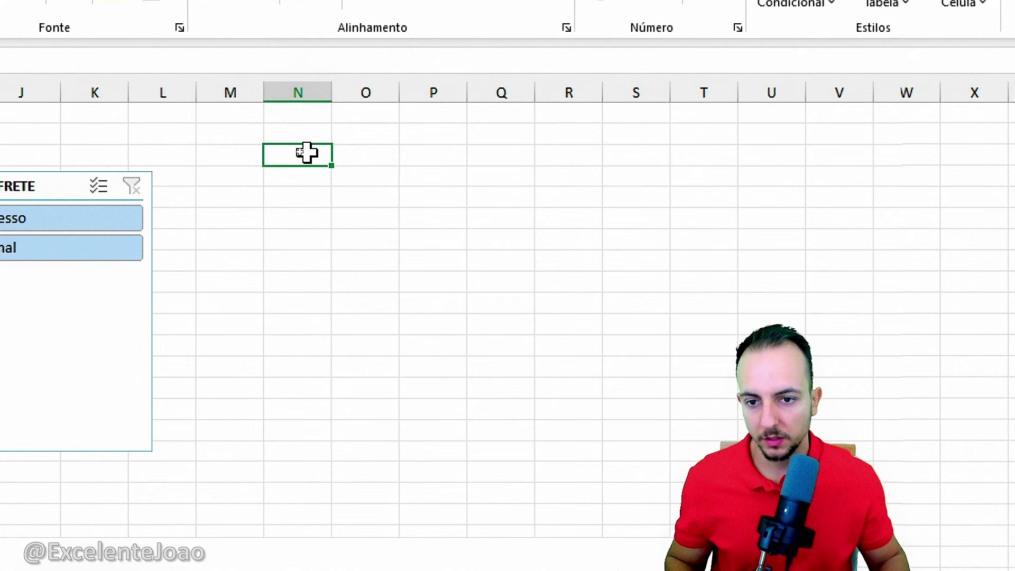
{"action": "key", "text": "ctrl+v"}
{"action": "key", "text": "Escape"}
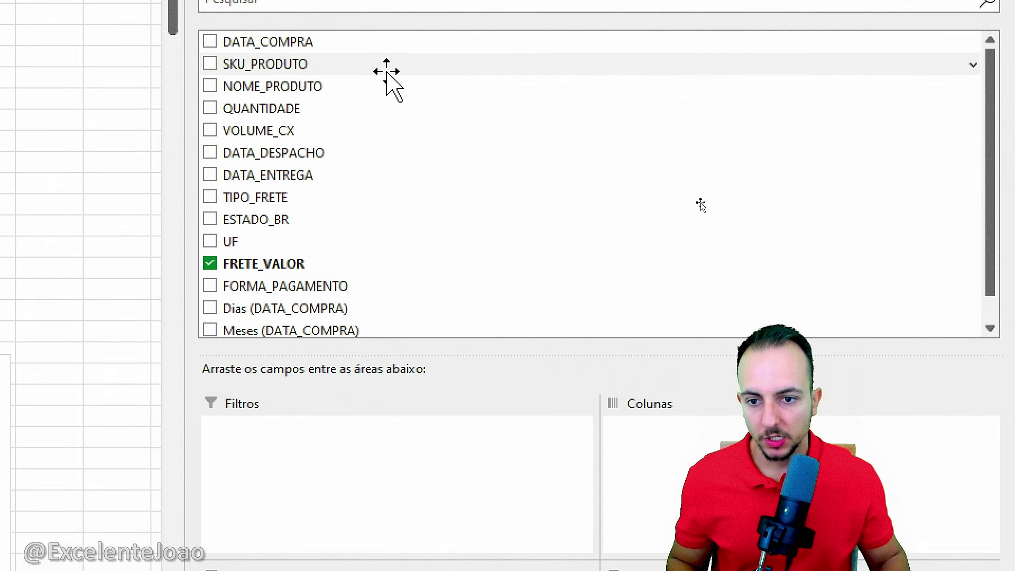
Step: Add ESTADO_BR as the row field of the pasted pivot table to break down FRETE_VALOR by state
{"action": "left_click_drag", "start_coordinate": [186, 200], "coordinate": [324, 231]}
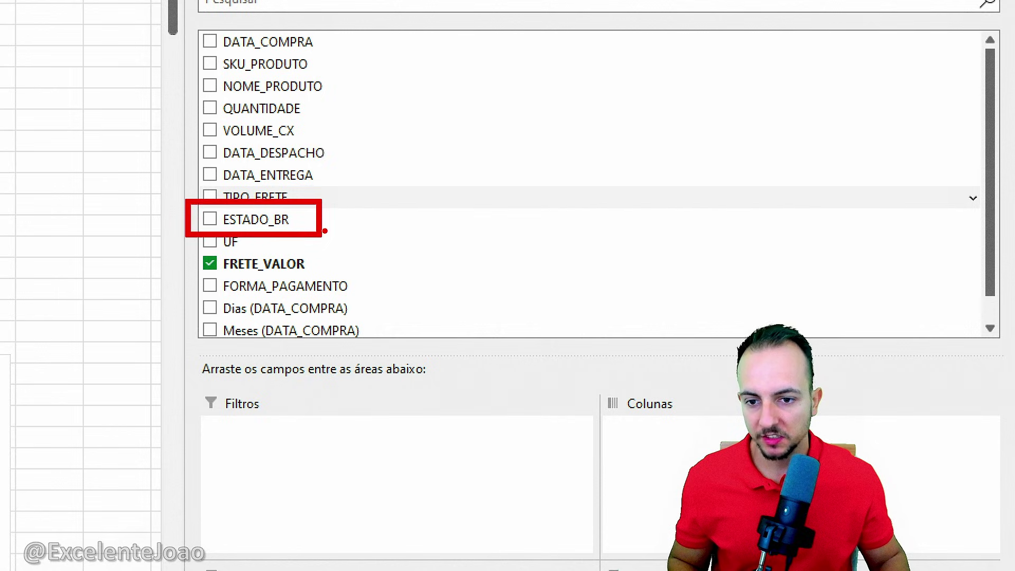
{"action": "mouse_move", "coordinate": [248, 222]}
{"action": "left_mouse_down"}
{"action": "mouse_move", "coordinate": [275, 220]}
{"action": "mouse_move", "coordinate": [351, 510]}
{"action": "mouse_move", "coordinate": [336, 503]}
{"action": "mouse_move", "coordinate": [340, 513]}
{"action": "left_mouse_up"}
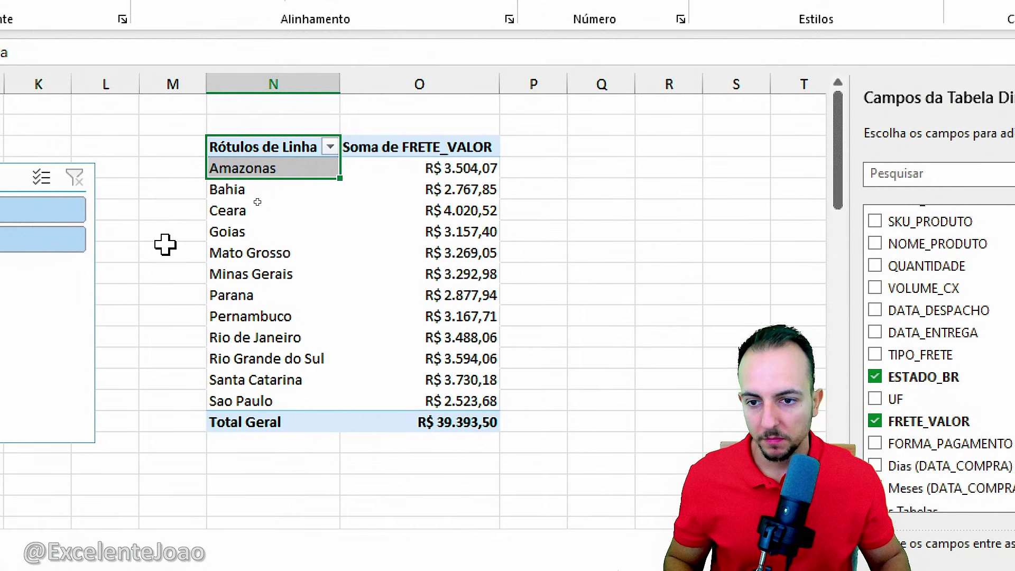
{"action": "left_click", "coordinate": [165, 245]}
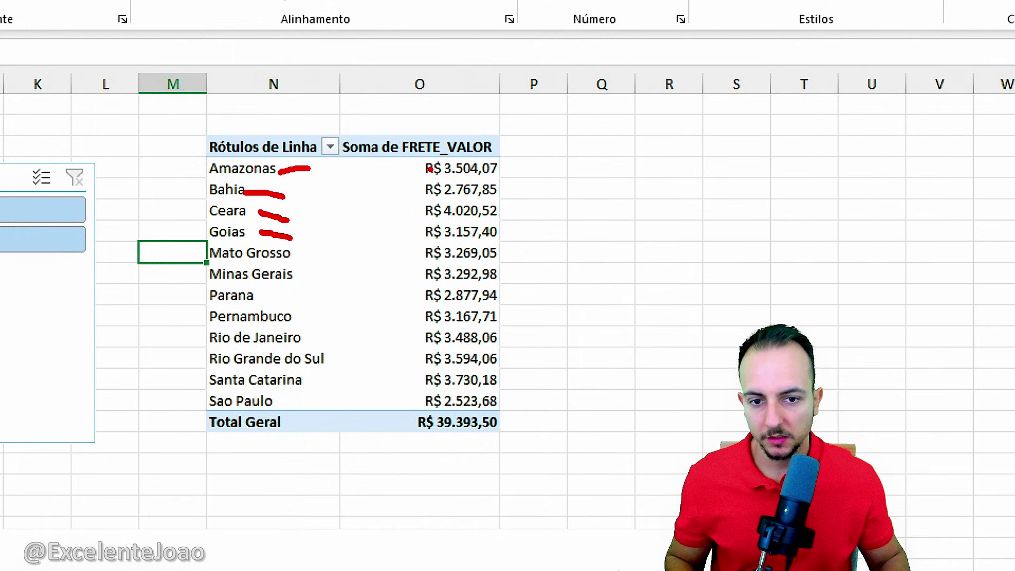
{"action": "mouse_move", "coordinate": [405, 154]}
{"action": "left_mouse_down"}
{"action": "mouse_move", "coordinate": [397, 450]}
{"action": "mouse_move", "coordinate": [560, 191]}
{"action": "mouse_move", "coordinate": [440, 156]}
{"action": "left_mouse_up"}
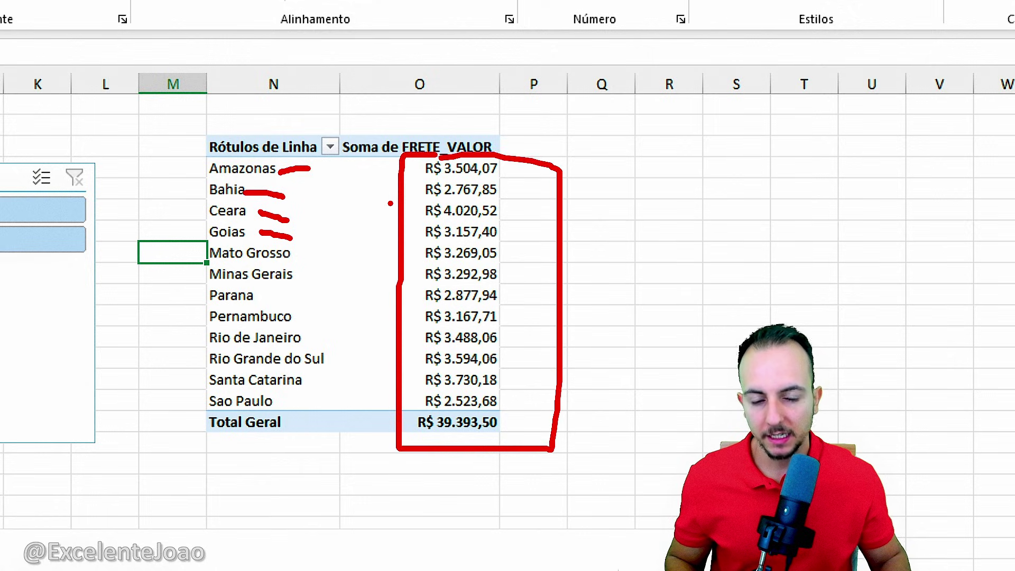
{"action": "key", "text": "Escape"}
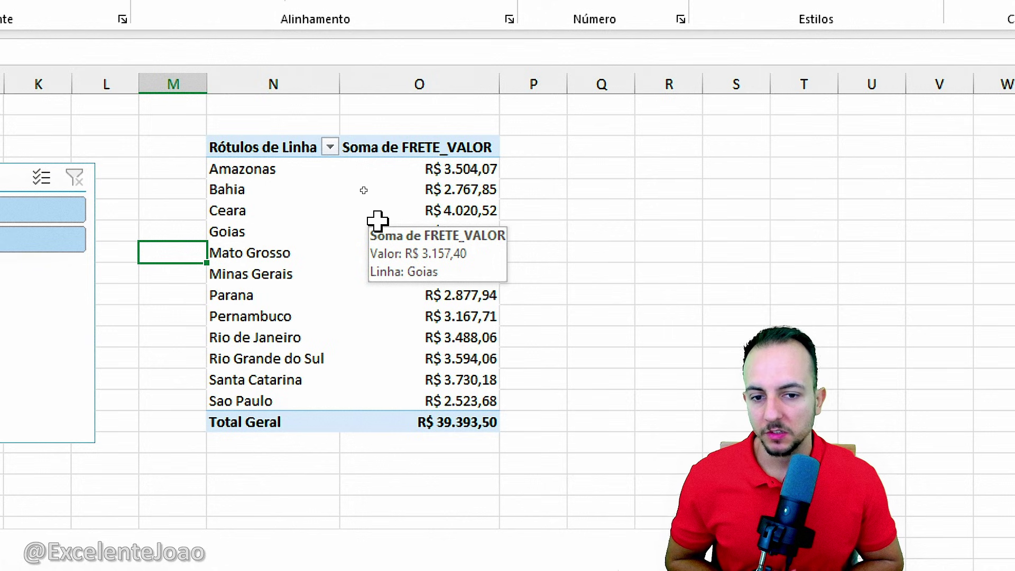
{"action": "left_click_drag", "start_coordinate": [465, 170], "coordinate": [437, 422]}
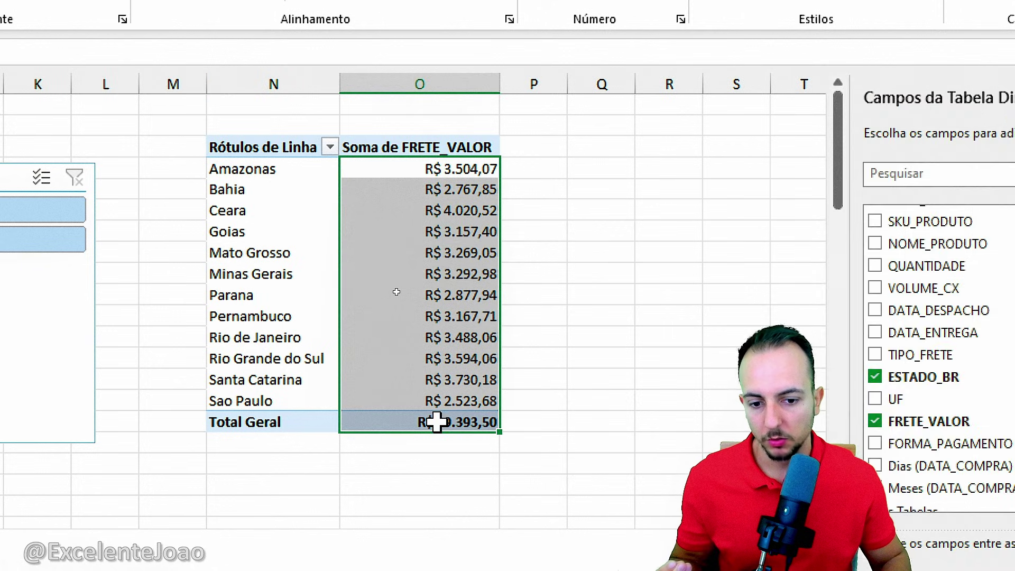
Step: Change the summary calculation of FRETE_VALOR in the state pivot table from Soma to Média
{"action": "left_click", "coordinate": [441, 148]}
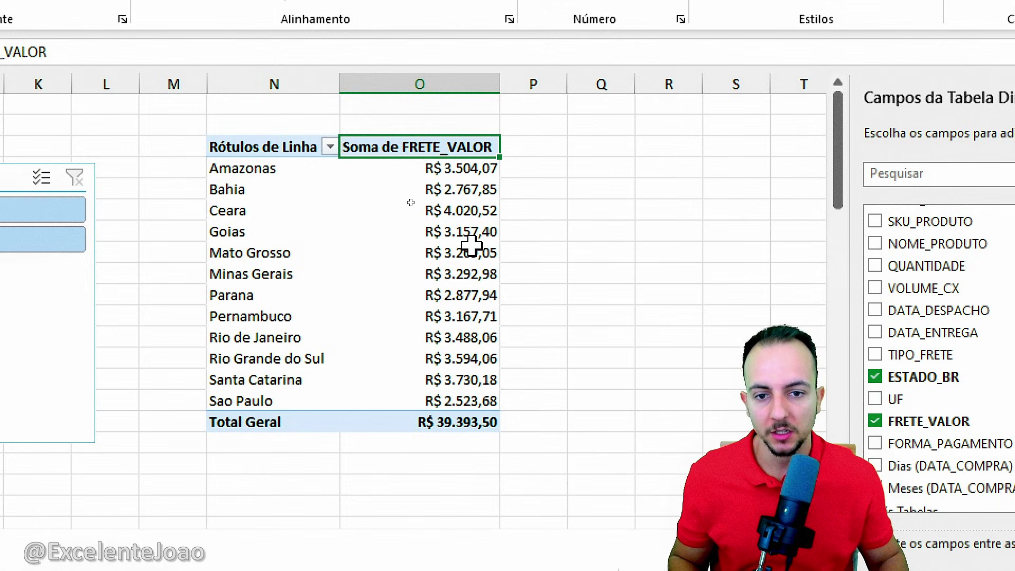
{"action": "left_click_drag", "start_coordinate": [425, 182], "coordinate": [497, 454]}
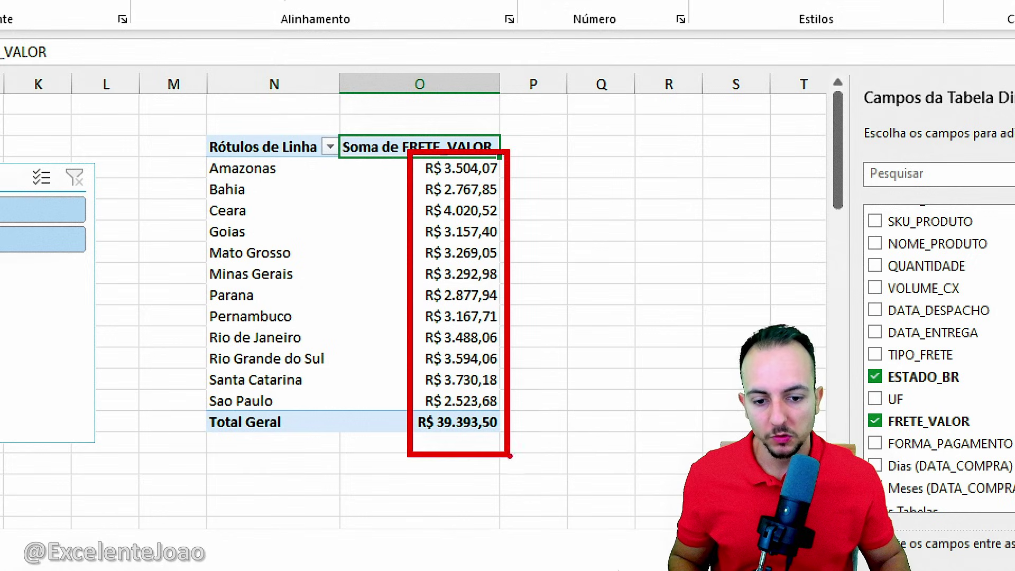
{"action": "left_click_drag", "start_coordinate": [533, 363], "coordinate": [590, 419]}
{"action": "key", "text": "e"}
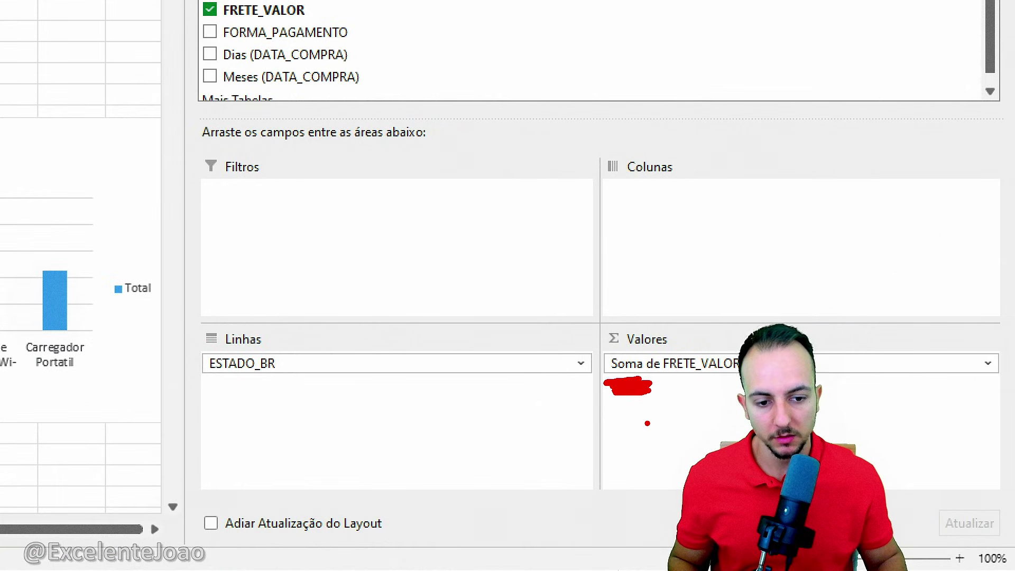
{"action": "left_click", "coordinate": [668, 362]}
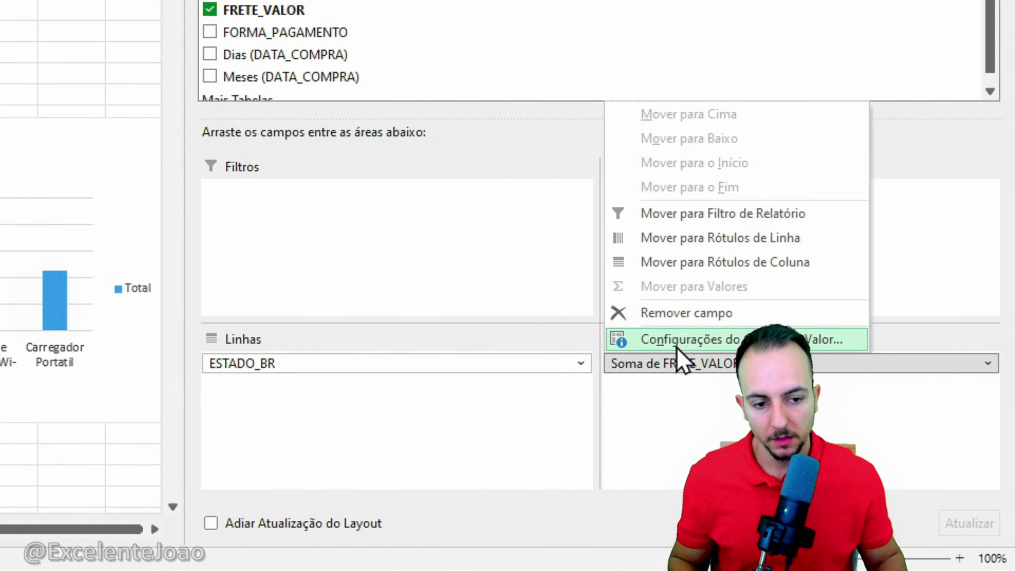
{"action": "left_click", "coordinate": [681, 340]}
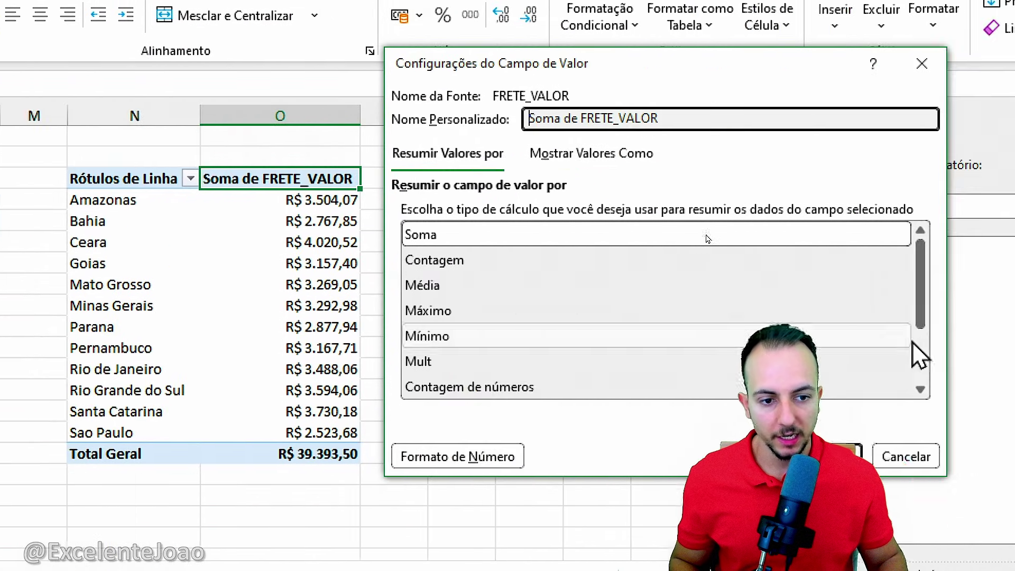
{"action": "left_click", "coordinate": [452, 290]}
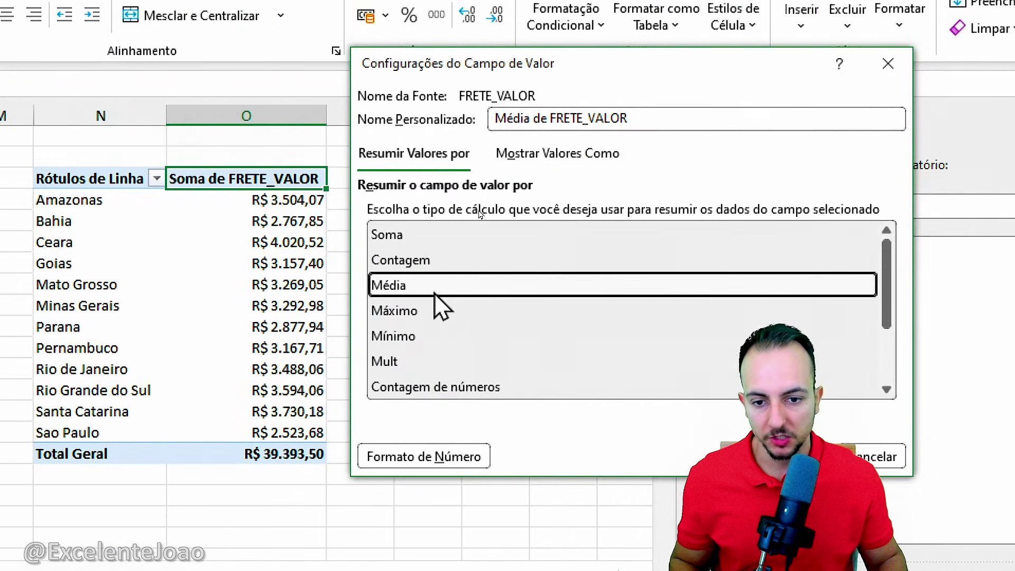
{"action": "double_click", "coordinate": [650, 298]}
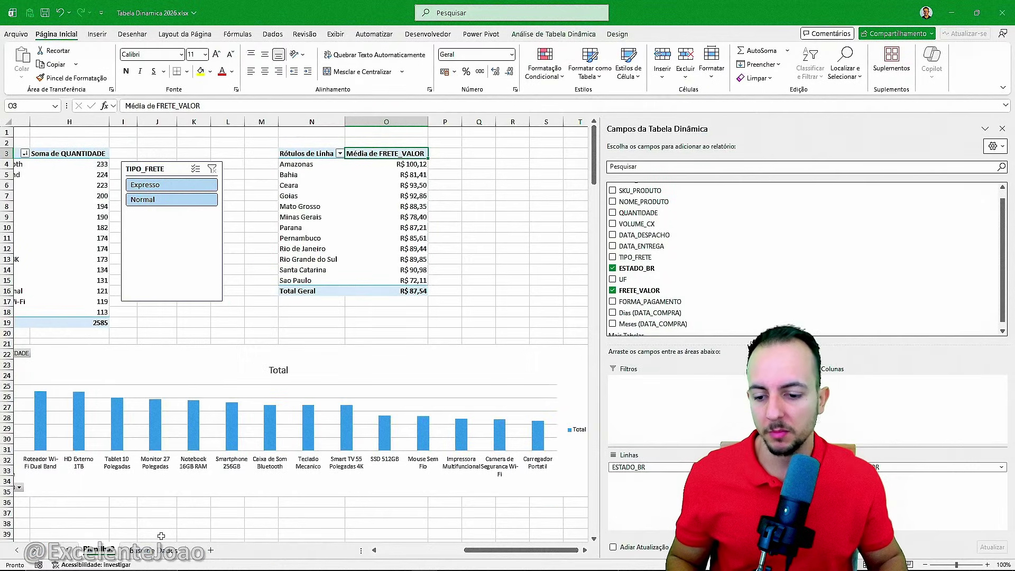
Step: Examine the freight records on the Base de Dados sheet and return to the pivot sheet
{"action": "left_click", "coordinate": [159, 550]}
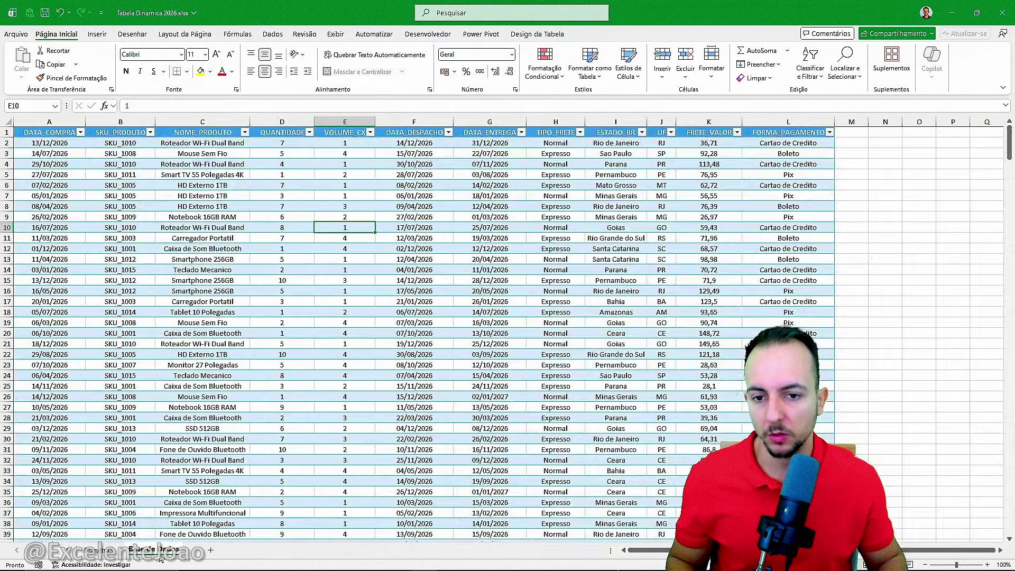
{"action": "scroll", "coordinate": [132, 207], "scroll_direction": "down", "scroll_amount": 4}
{"action": "scroll", "coordinate": [133, 207], "scroll_direction": "up", "scroll_amount": 4}
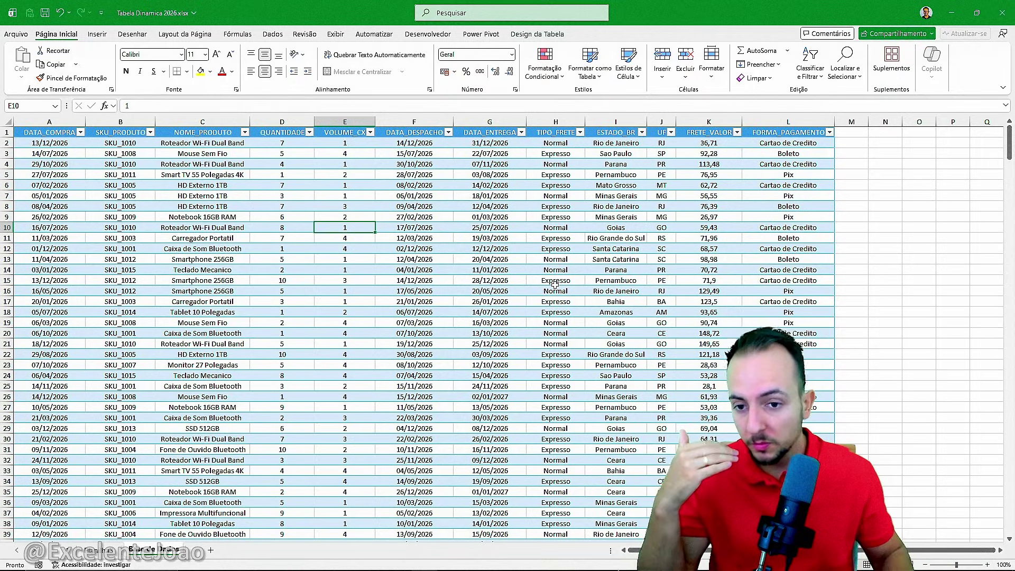
{"action": "left_click", "coordinate": [116, 548]}
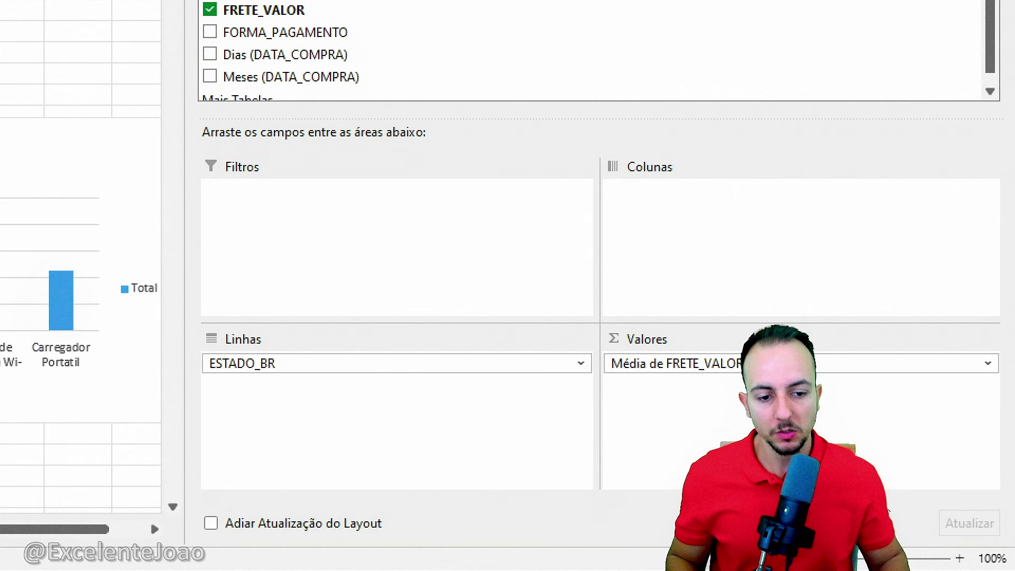
Step: Summarize FRETE_VALOR in the state pivot table by Máximo, trying Mínimo along the way
{"action": "left_click", "coordinate": [844, 471]}
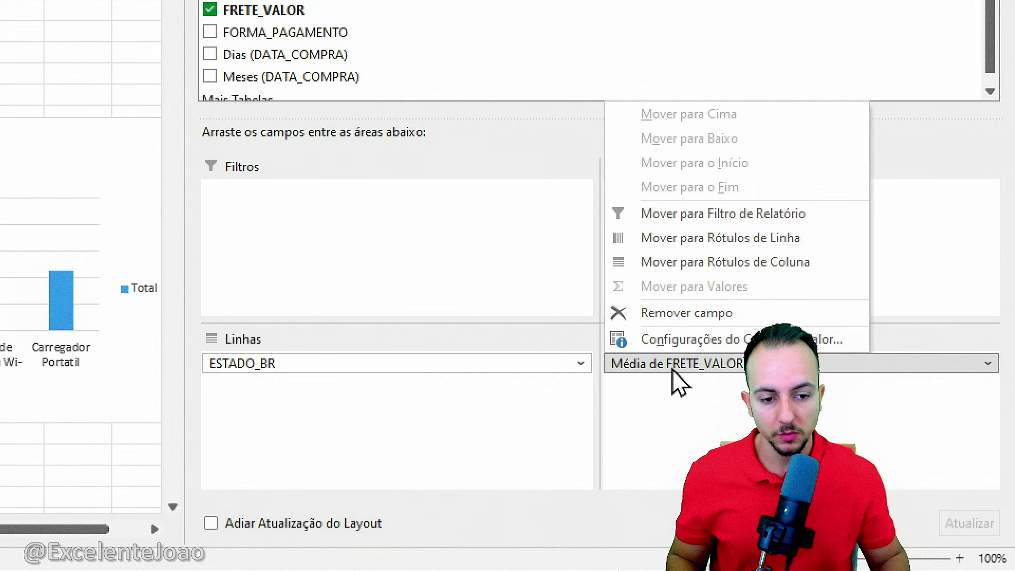
{"action": "left_click", "coordinate": [707, 348]}
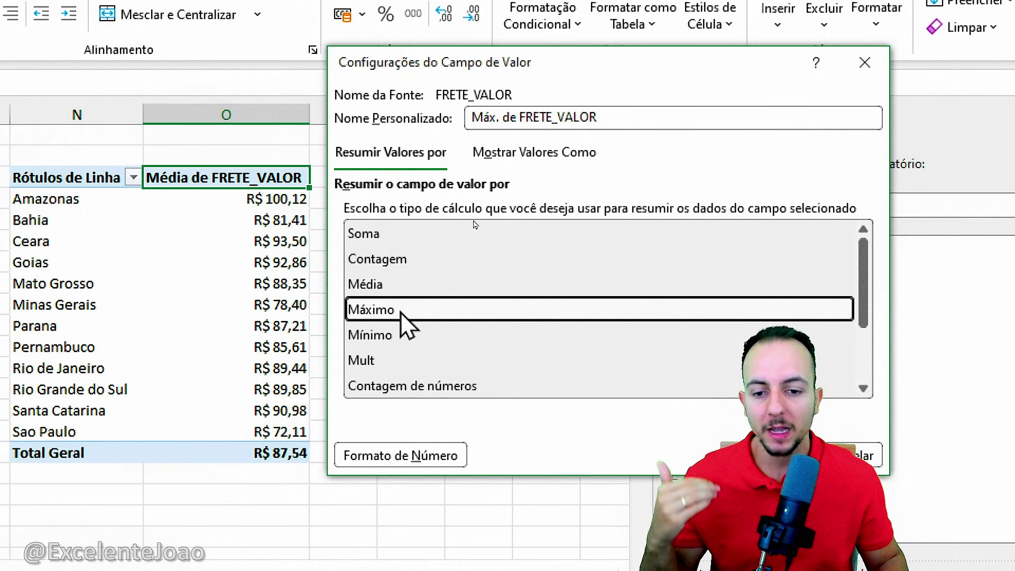
{"action": "left_click", "coordinate": [393, 336]}
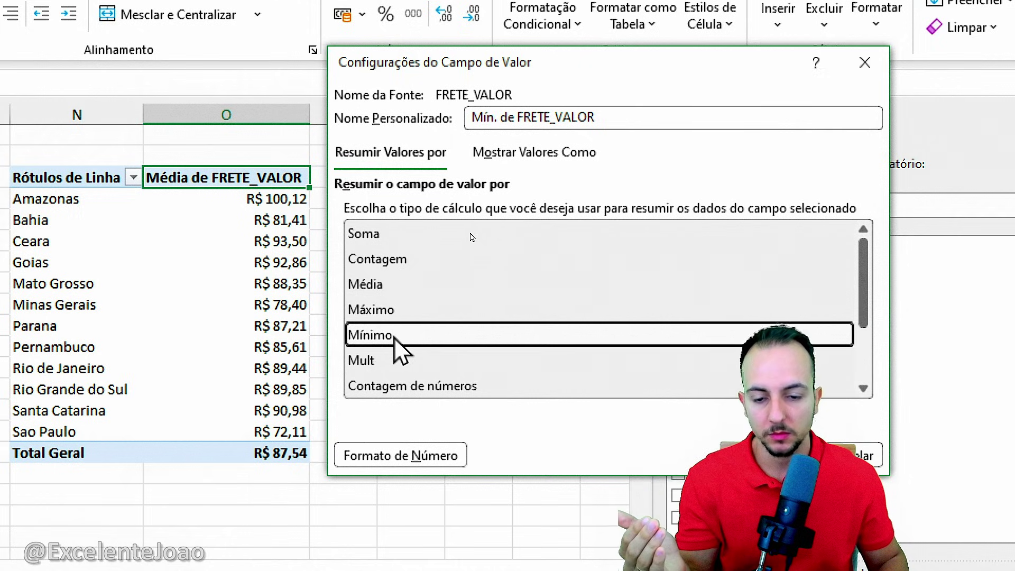
{"action": "left_click", "coordinate": [396, 312]}
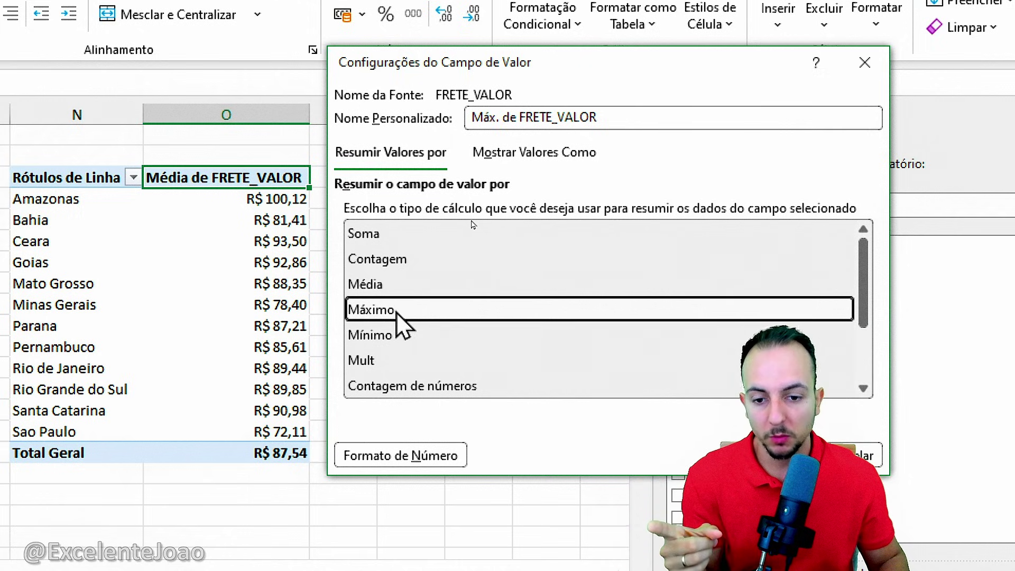
{"action": "double_click", "coordinate": [634, 309]}
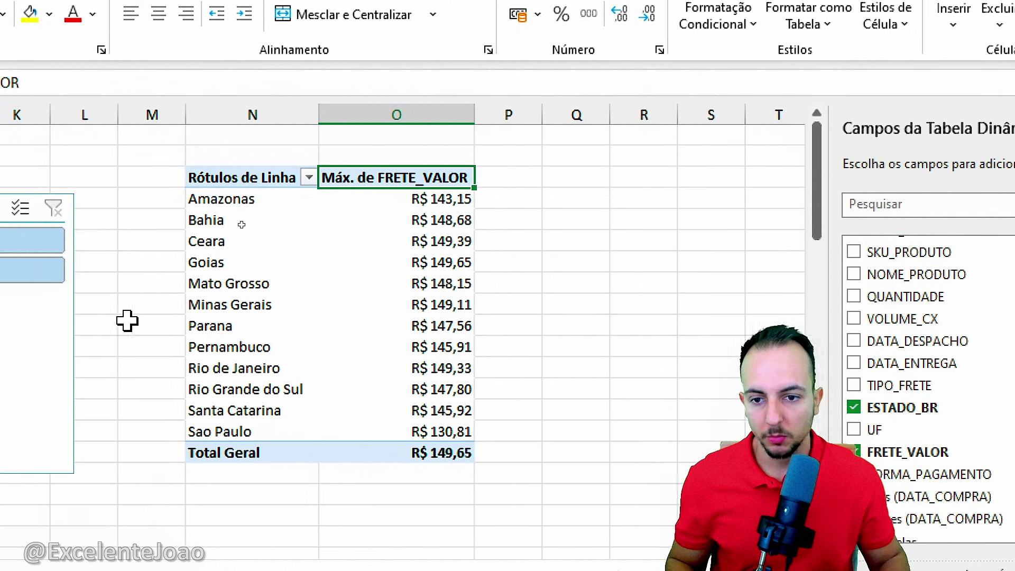
Step: Set the FRETE_VALOR summary calculation in the state pivot table back to Média
{"action": "left_click", "coordinate": [256, 183]}
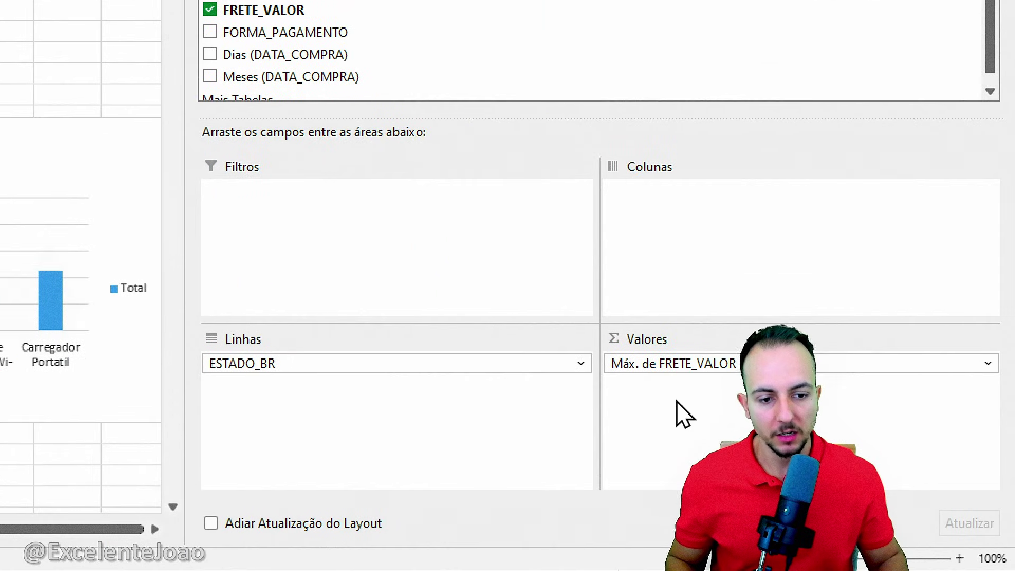
{"action": "left_click", "coordinate": [670, 365]}
{"action": "left_click", "coordinate": [682, 341]}
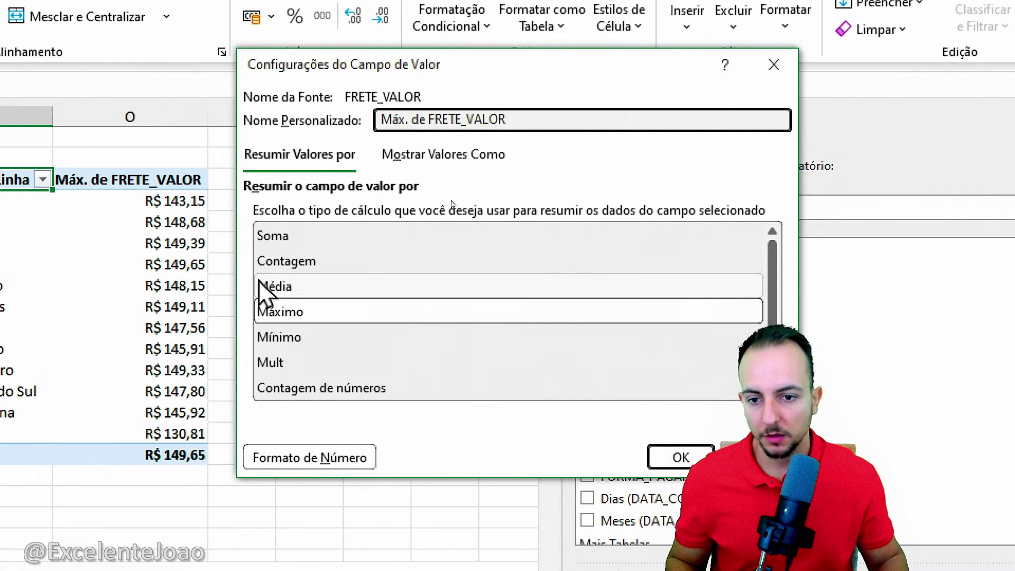
{"action": "left_click", "coordinate": [176, 191]}
{"action": "left_click", "coordinate": [695, 456]}
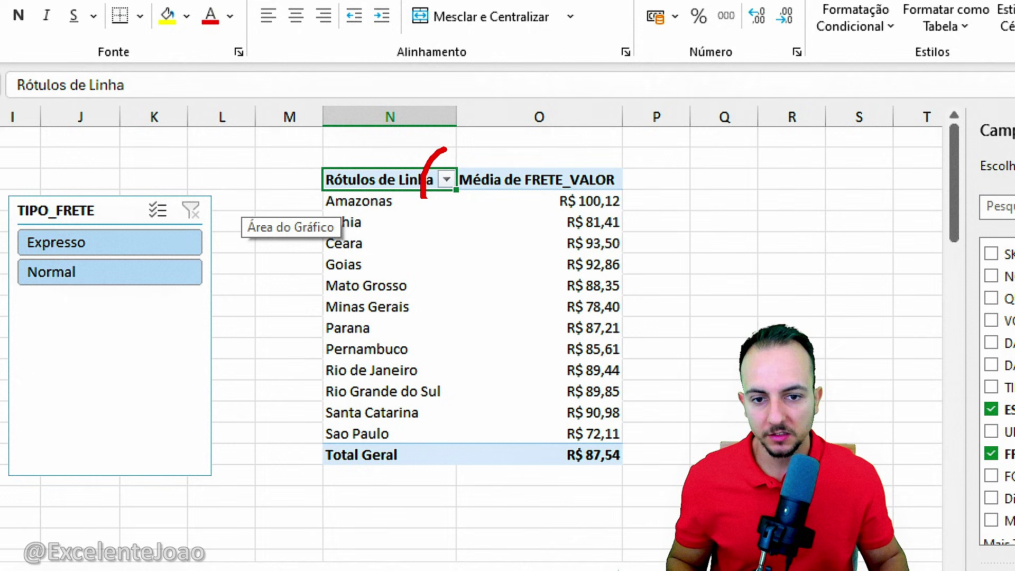
Step: Sort the states in the ESTADO_BR pivot table in ascending order by Média de FRETE_VALOR
{"action": "left_click", "coordinate": [447, 179]}
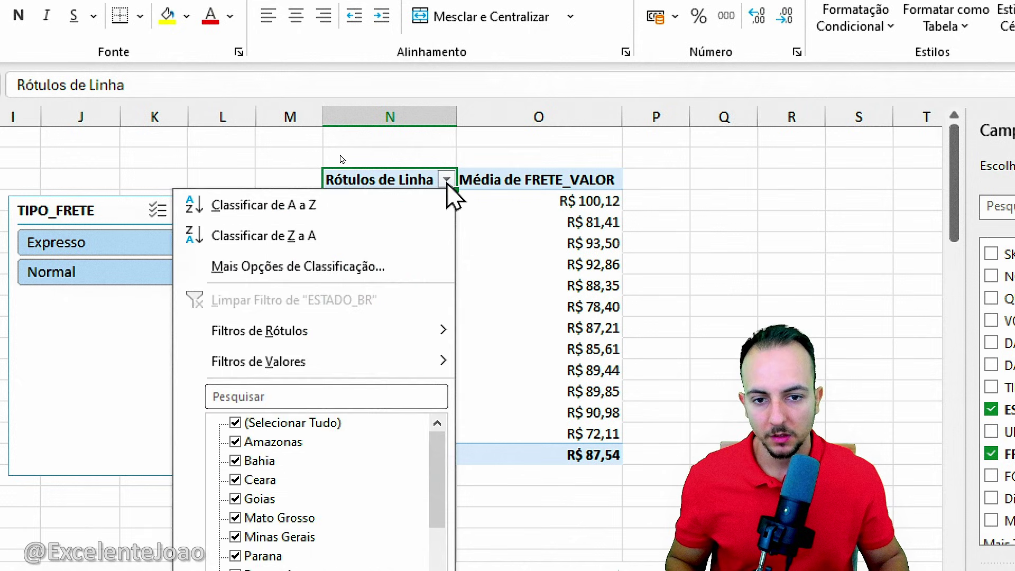
{"action": "left_click", "coordinate": [342, 267]}
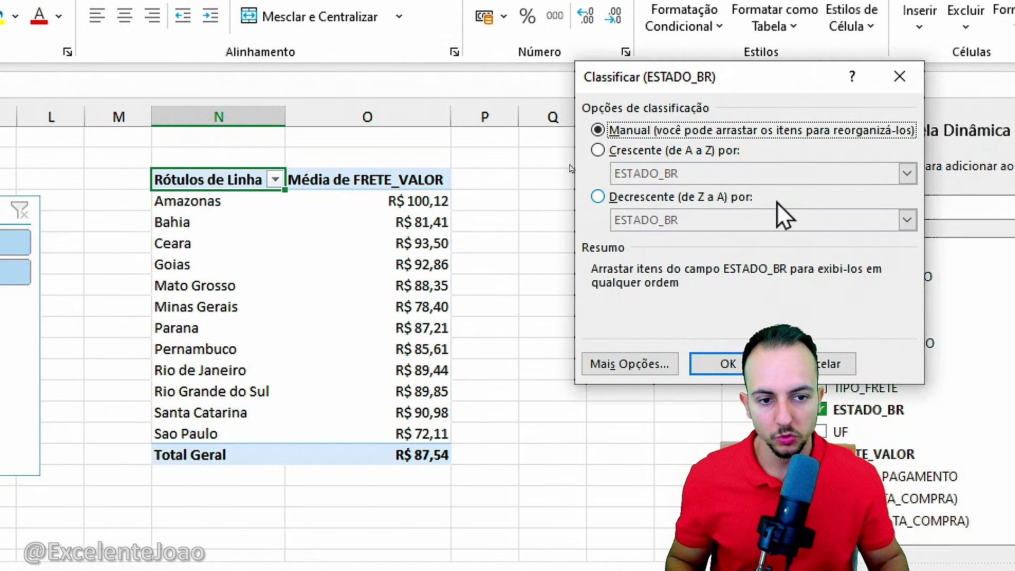
{"action": "left_click", "coordinate": [674, 154]}
{"action": "left_click", "coordinate": [677, 175]}
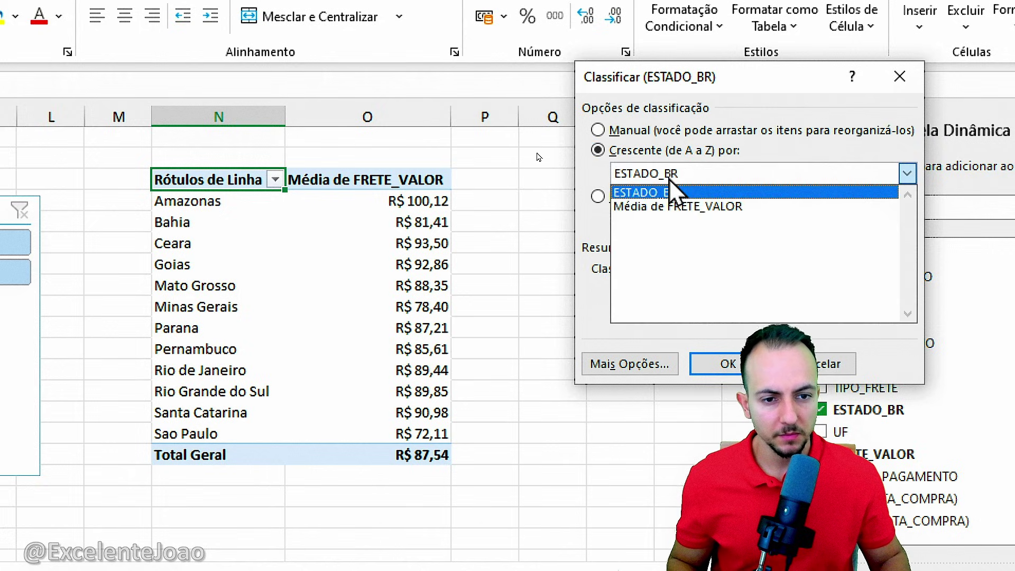
{"action": "left_click", "coordinate": [695, 209]}
{"action": "left_click", "coordinate": [722, 364]}
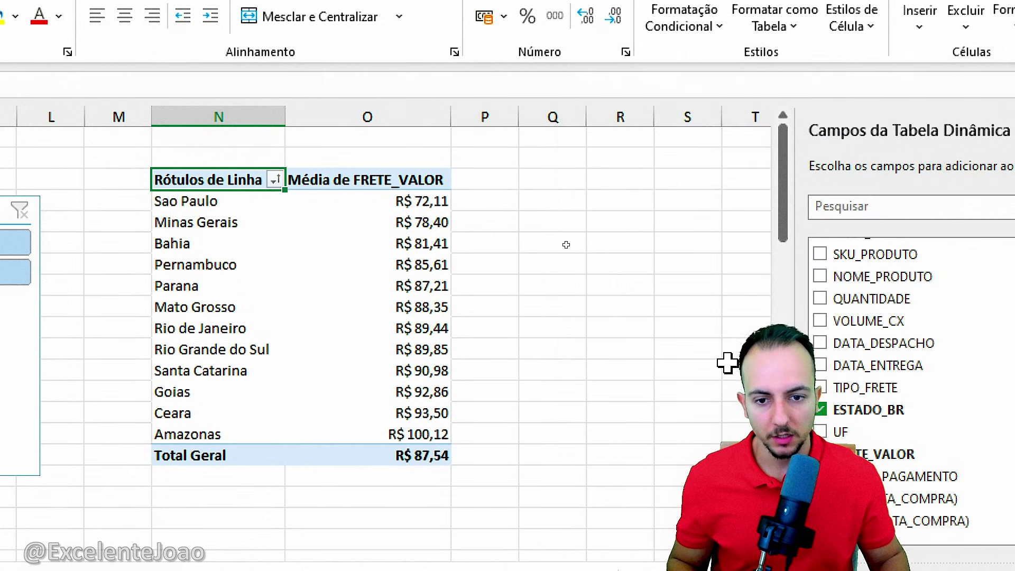
{"action": "left_click_drag", "start_coordinate": [381, 185], "coordinate": [470, 215]}
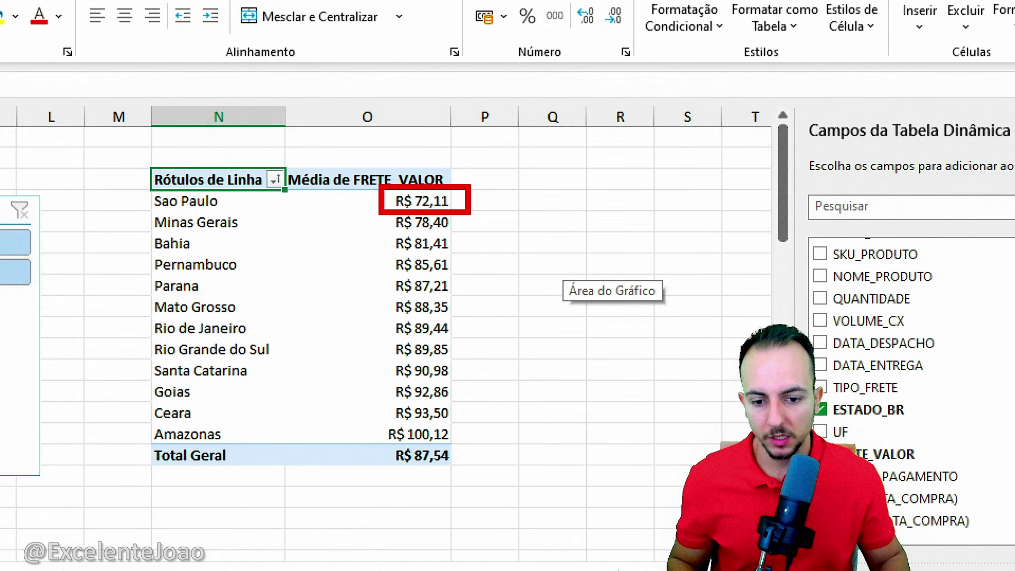
{"action": "left_click_drag", "start_coordinate": [354, 413], "coordinate": [464, 461]}
{"action": "key", "text": "Escape"}
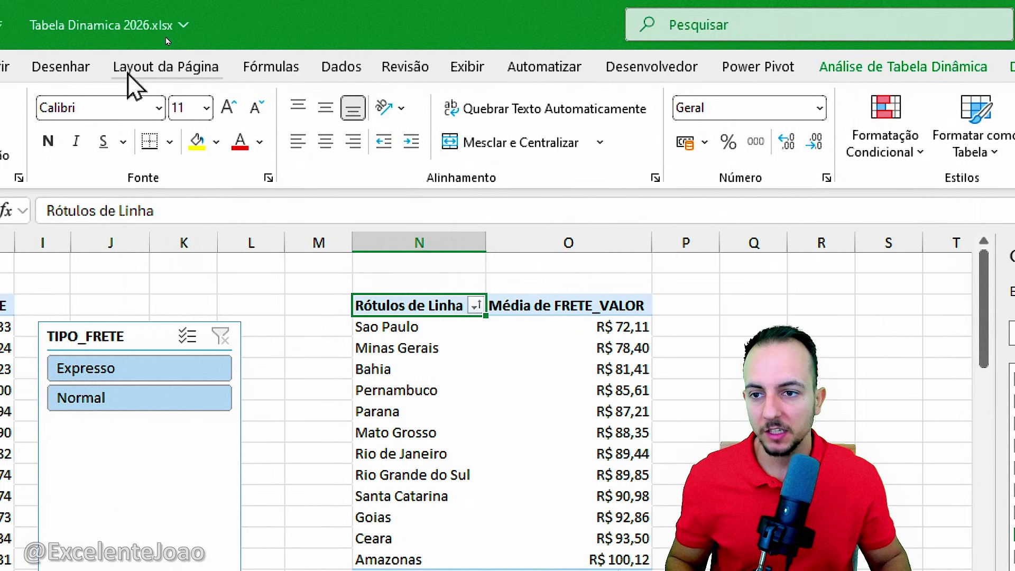
Step: Insert a 2D clustered bar chart based on the state pivot table of average freight value
{"action": "left_click", "coordinate": [121, 67]}
{"action": "left_click", "coordinate": [478, 102]}
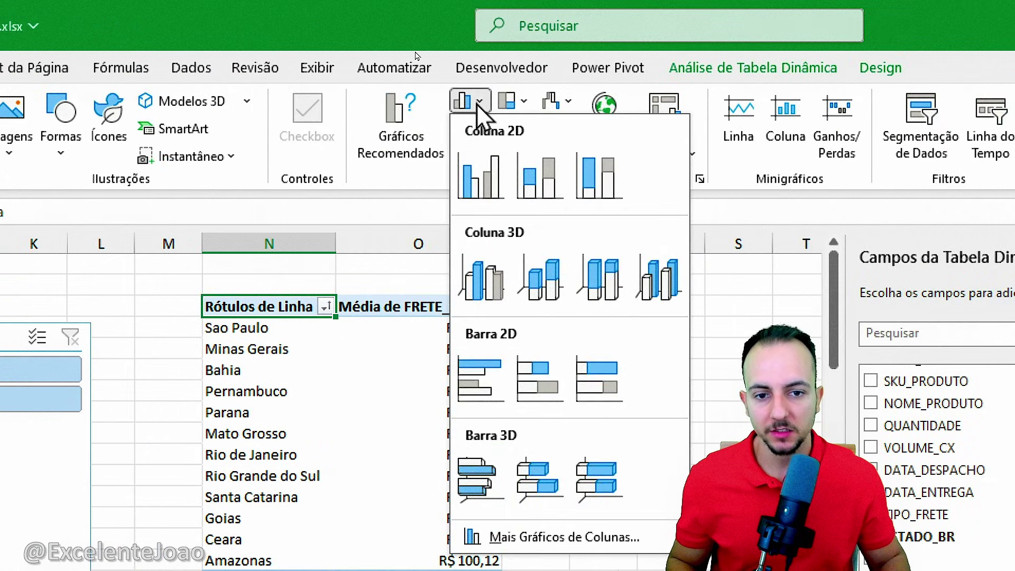
{"action": "left_click", "coordinate": [482, 378]}
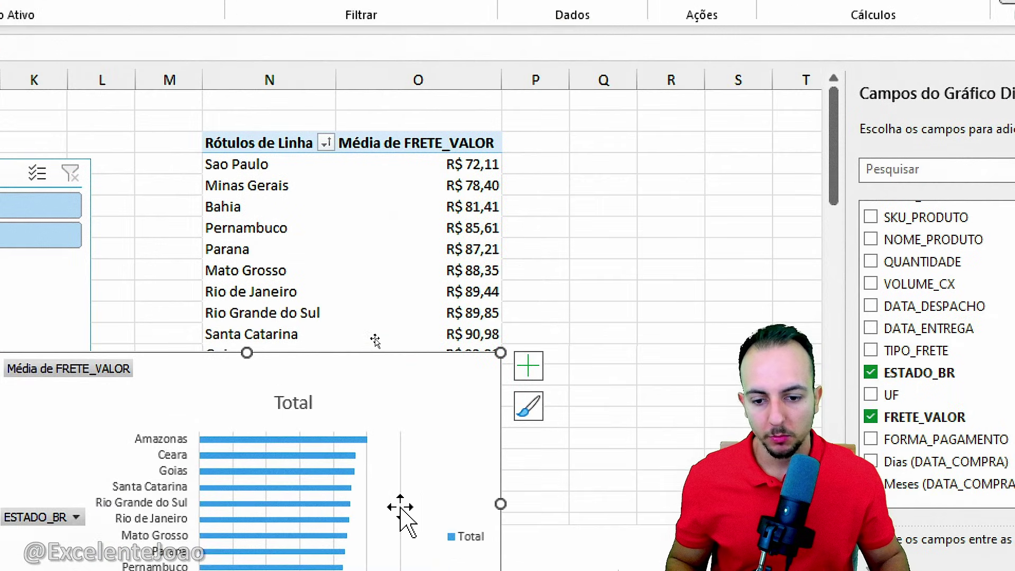
Step: Move the state bar chart beside the average freight pivot table and increase its height
{"action": "left_click_drag", "start_coordinate": [454, 550], "coordinate": [669, 338]}
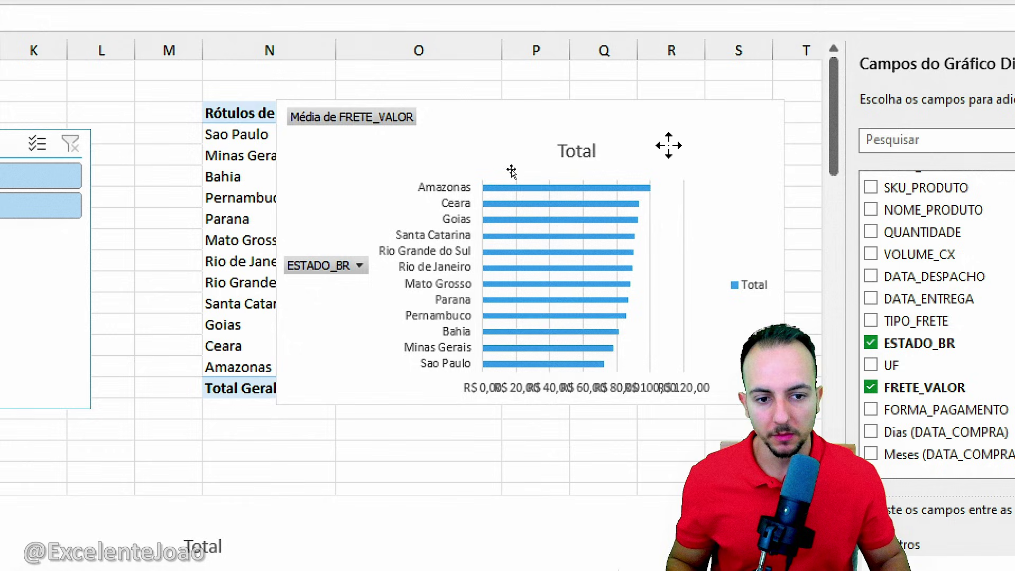
{"action": "left_click", "coordinate": [660, 194]}
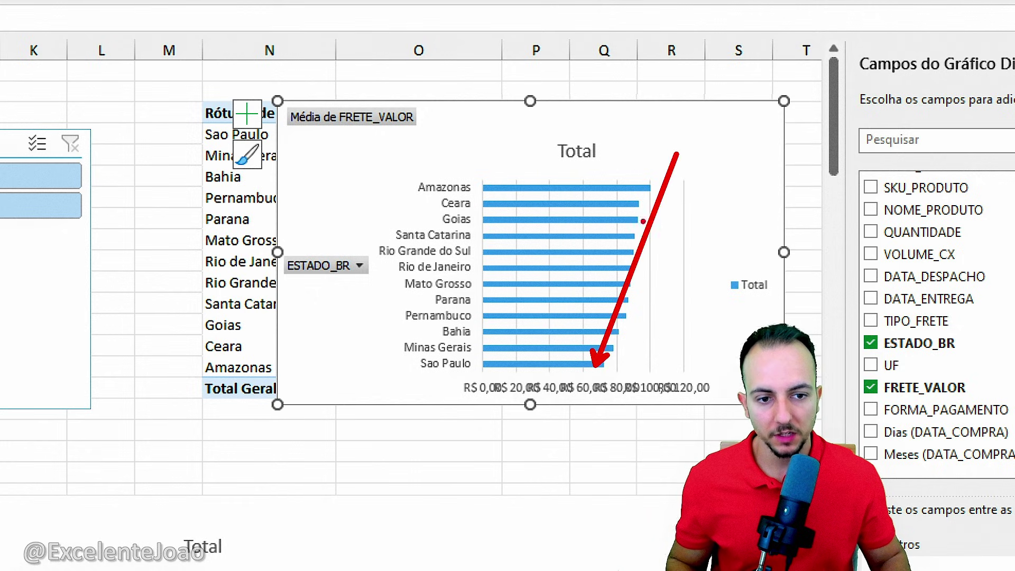
{"action": "left_click_drag", "start_coordinate": [335, 151], "coordinate": [533, 155]}
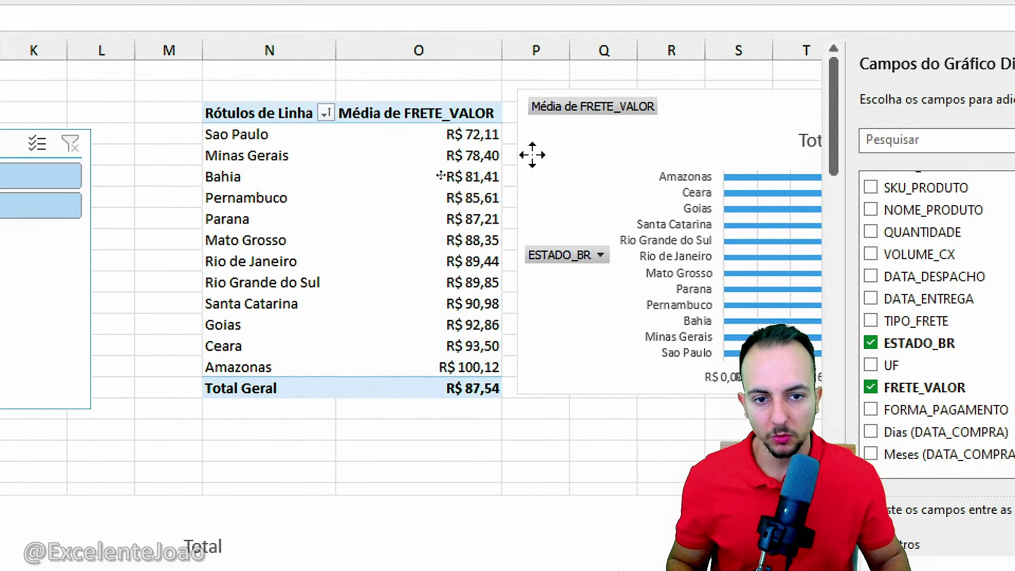
{"action": "left_click", "coordinate": [576, 426]}
{"action": "scroll", "coordinate": [578, 426], "scroll_direction": "right", "scroll_amount": 6}
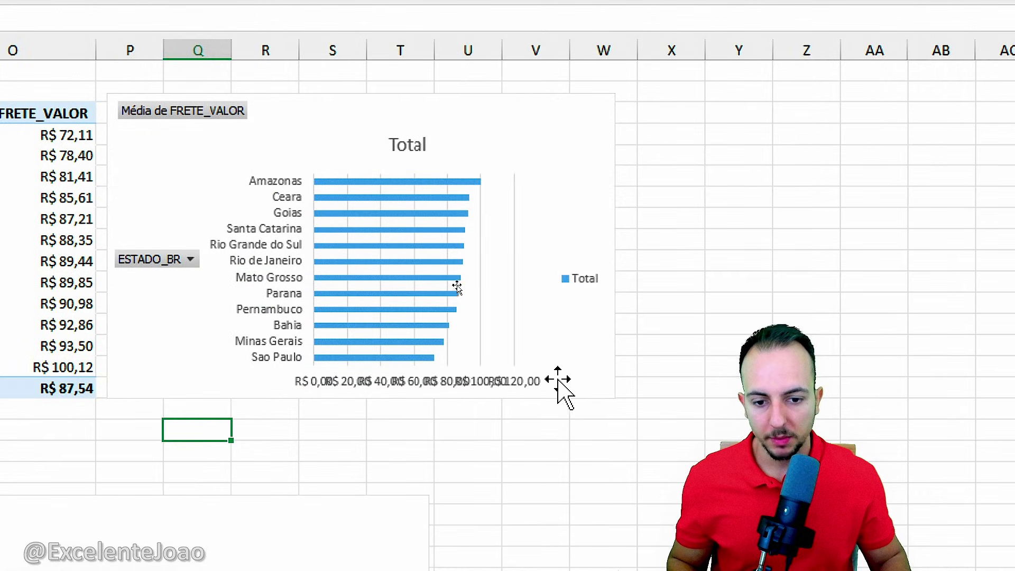
{"action": "left_click", "coordinate": [370, 300]}
{"action": "left_click_drag", "start_coordinate": [362, 399], "coordinate": [352, 464]}
{"action": "left_click", "coordinate": [714, 303]}
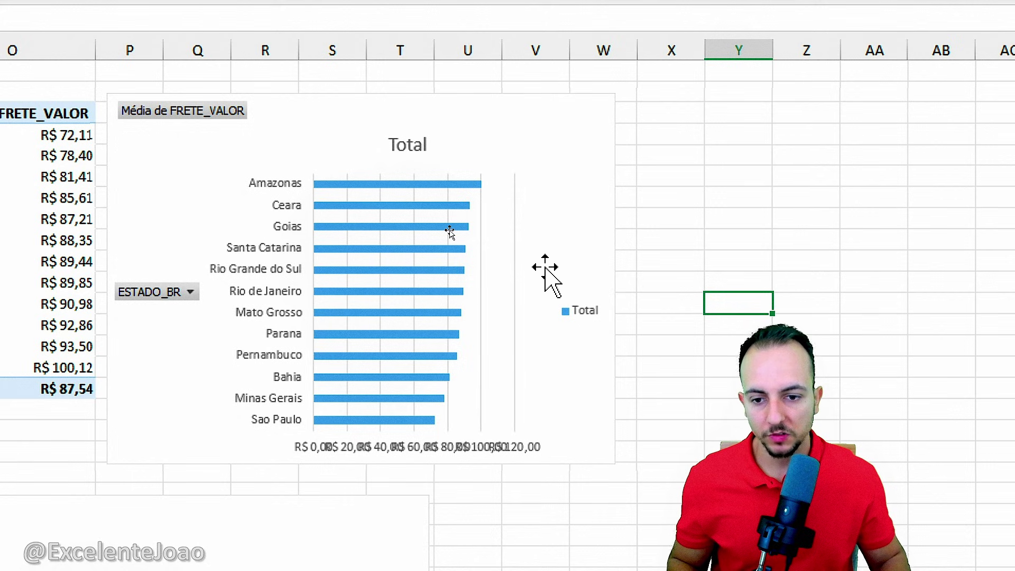
Step: Delete the legend, the vertical gridlines and the horizontal value axis from the state bar chart
{"action": "left_click", "coordinate": [588, 317]}
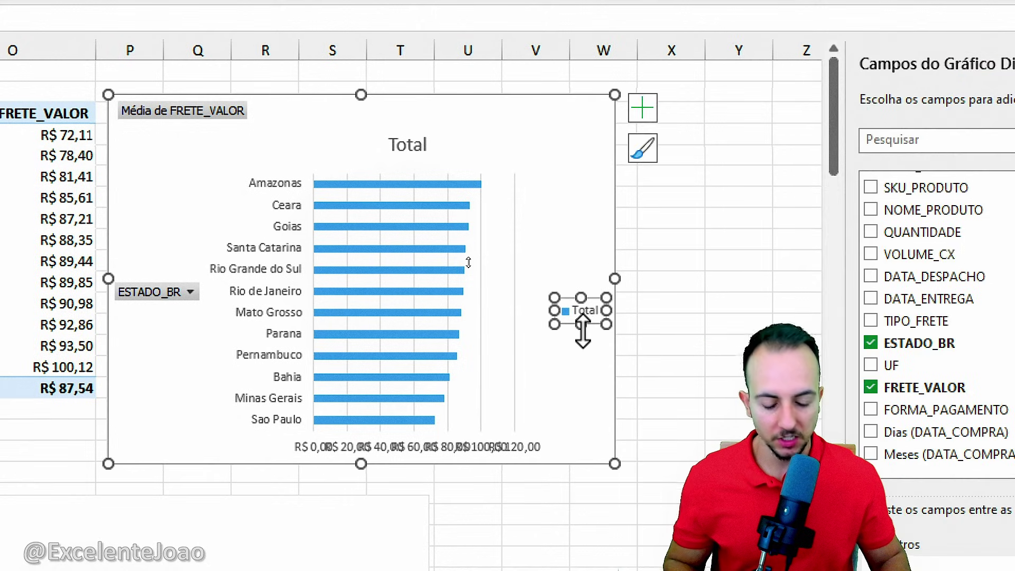
{"action": "key", "text": "Delete"}
{"action": "left_click", "coordinate": [530, 322]}
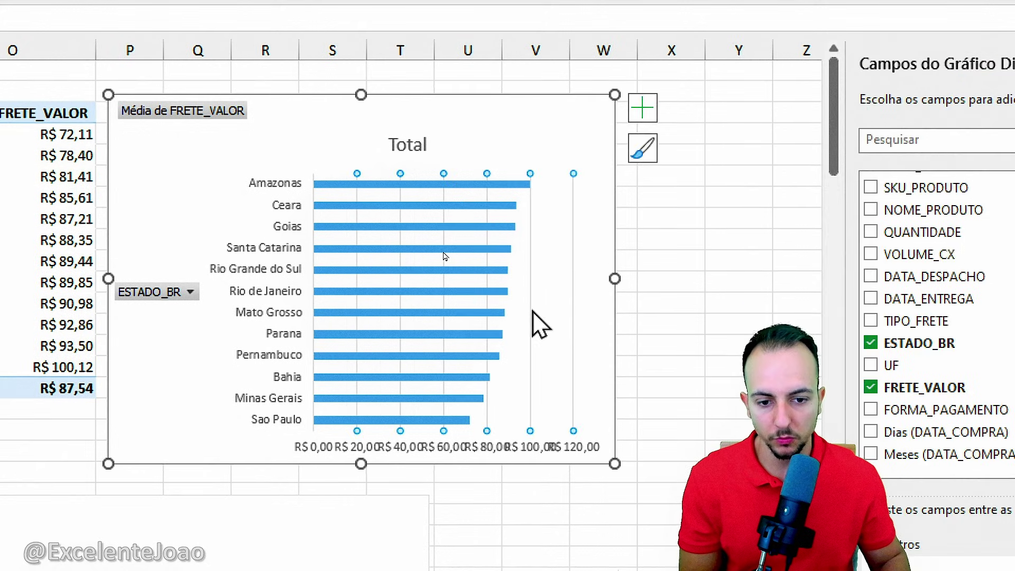
{"action": "key", "text": "Delete"}
{"action": "left_click", "coordinate": [441, 448]}
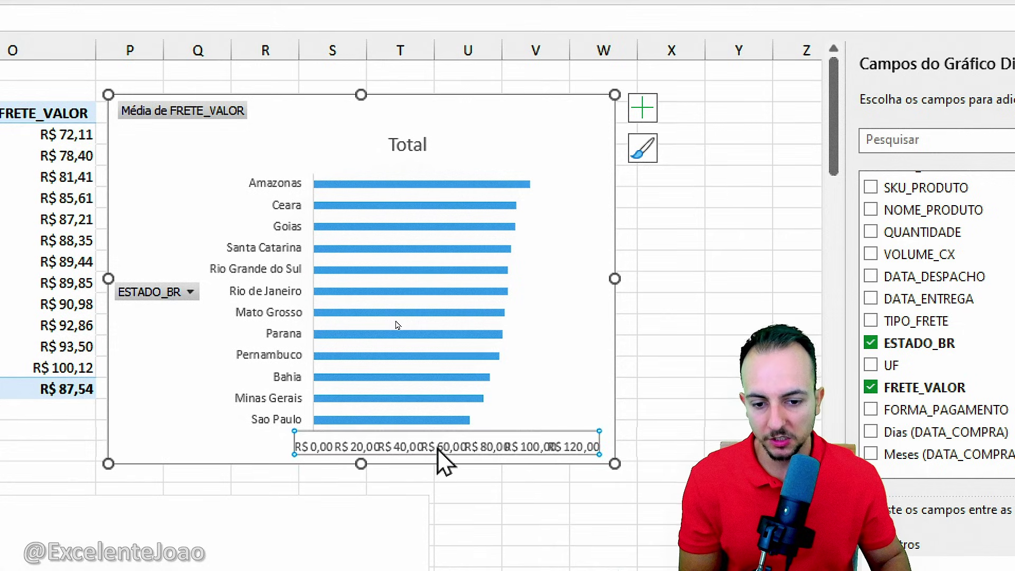
{"action": "key", "text": "Delete"}
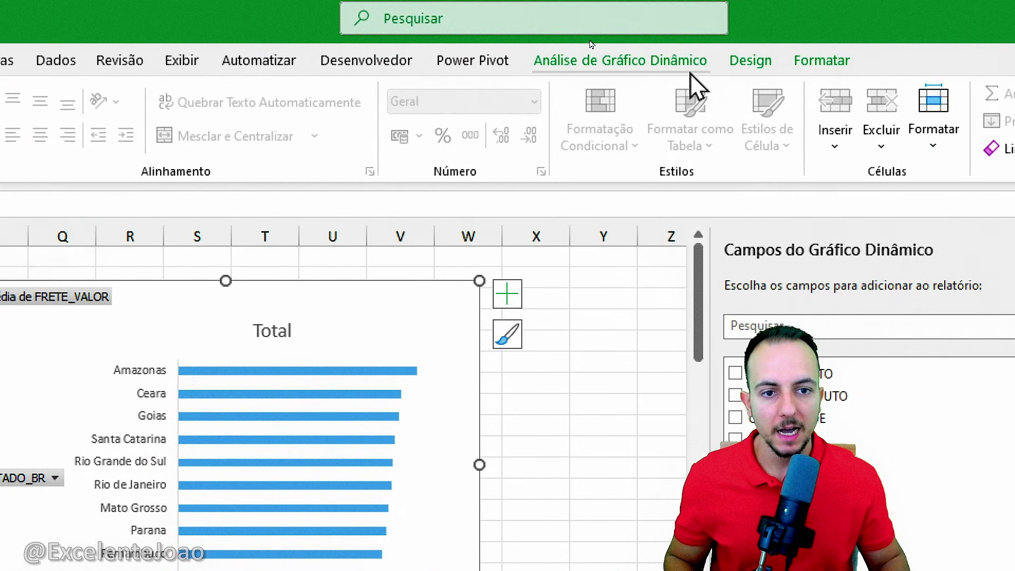
Step: Hide all field buttons on the state bar chart
{"action": "left_click", "coordinate": [687, 70]}
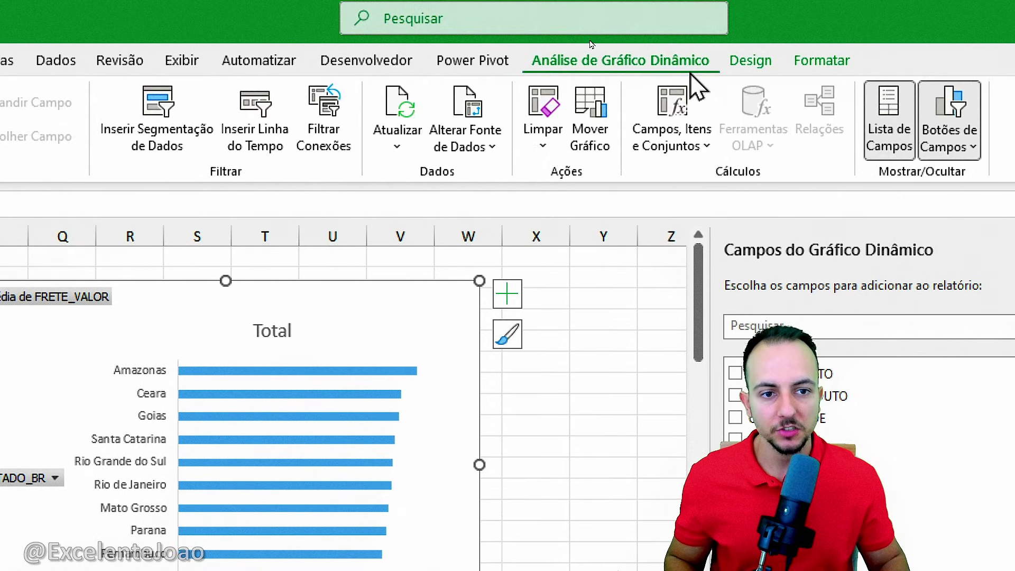
{"action": "left_click", "coordinate": [973, 148]}
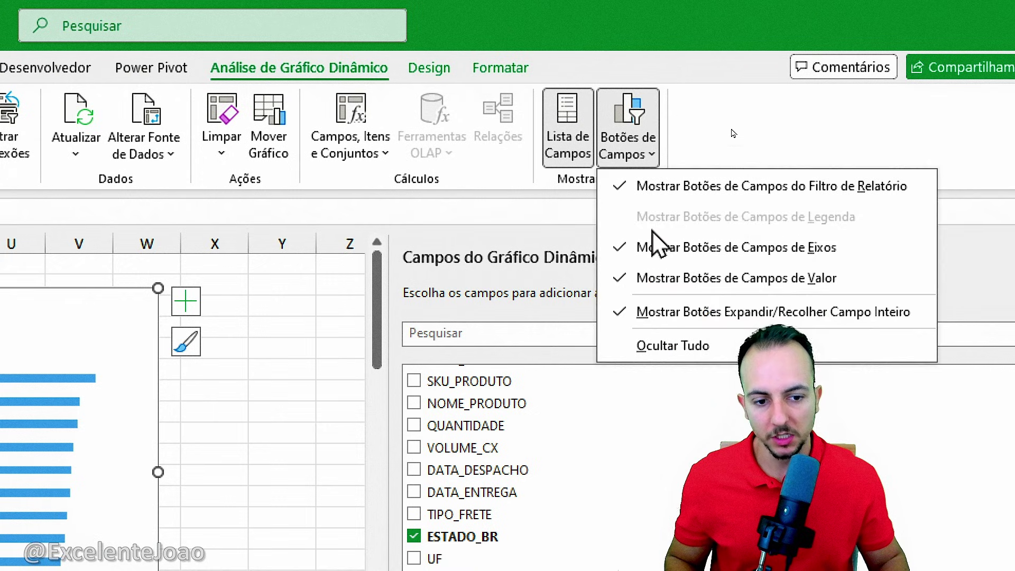
{"action": "left_click", "coordinate": [658, 346]}
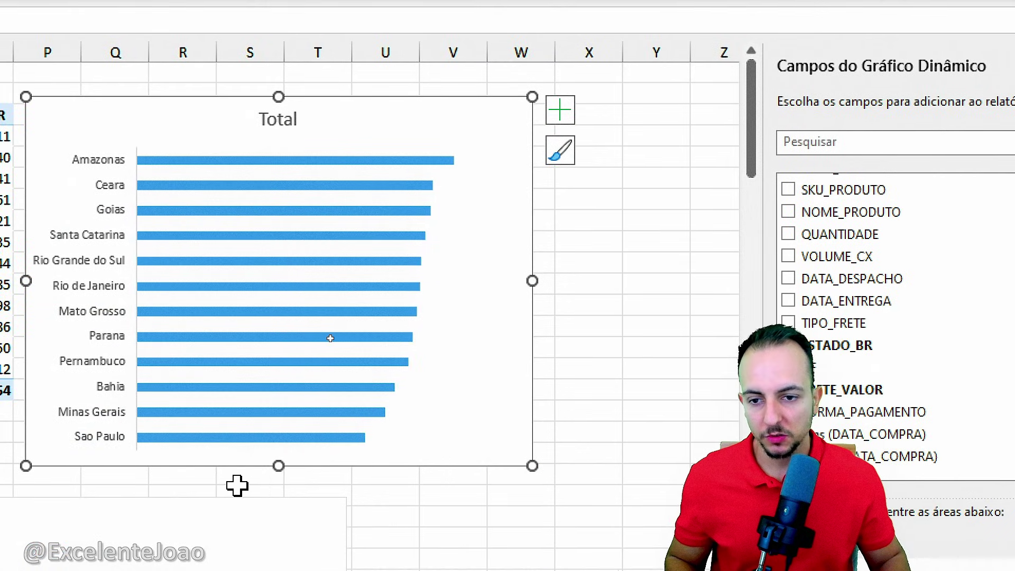
{"action": "left_click_drag", "start_coordinate": [41, 220], "coordinate": [446, 250]}
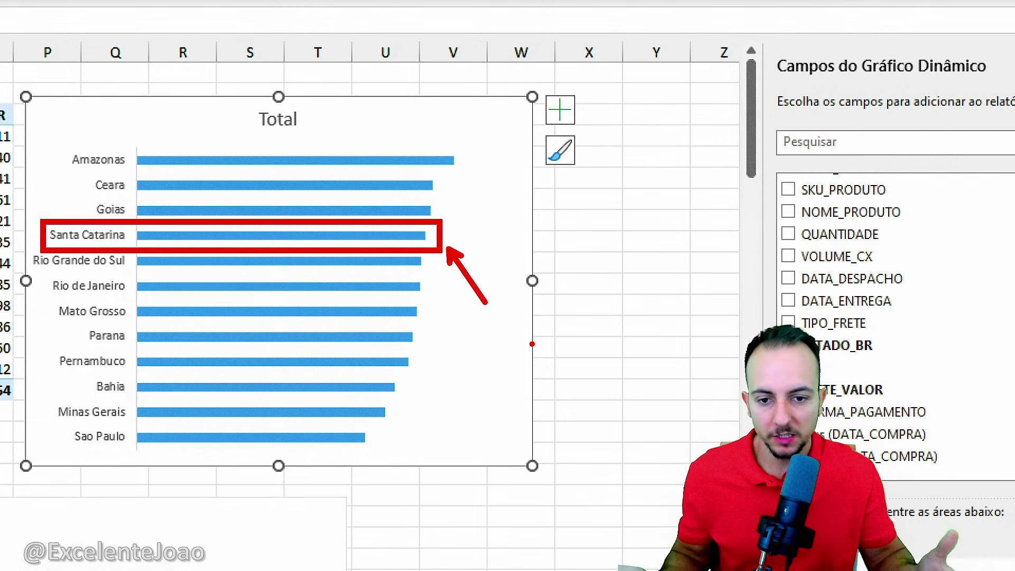
{"action": "key", "text": "ctrl+z"}
{"action": "key", "text": "ctrl+z"}
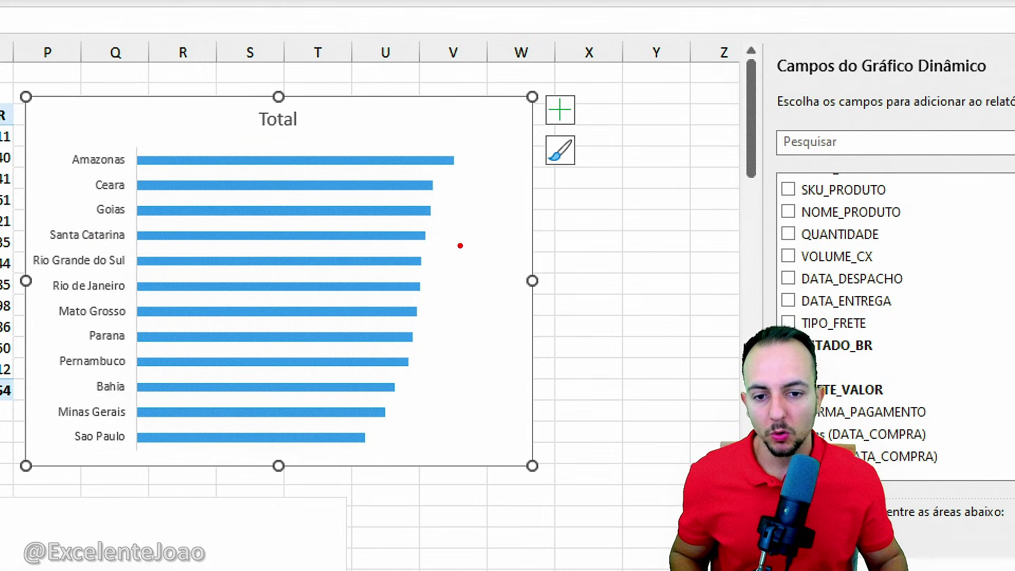
{"action": "left_click_drag", "start_coordinate": [453, 236], "coordinate": [512, 248]}
{"action": "left_click_drag", "start_coordinate": [434, 200], "coordinate": [506, 224]}
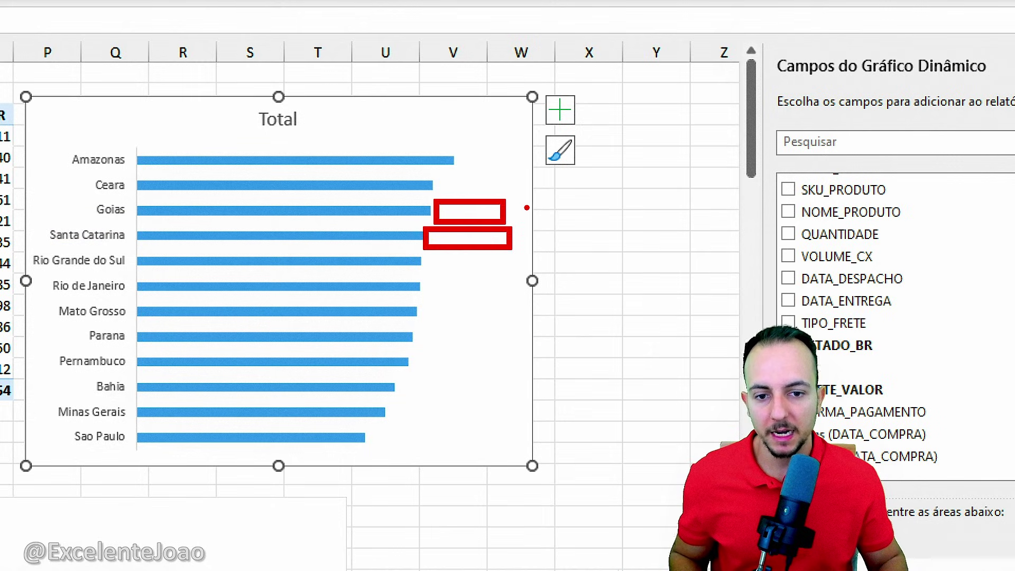
{"action": "key", "text": "Escape"}
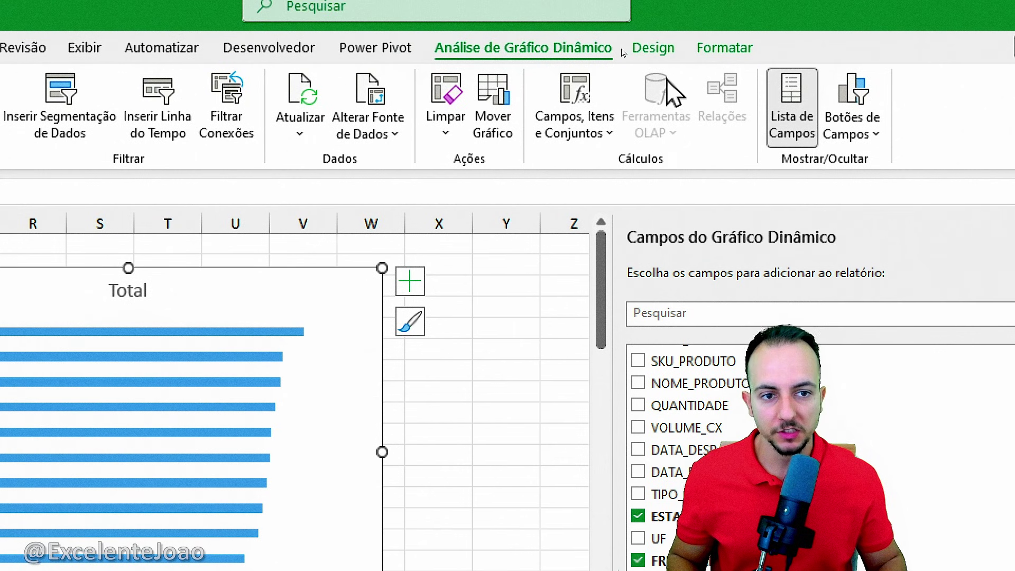
Step: Add data labels to the state bar chart with the Extremidade Externa position
{"action": "left_click", "coordinate": [654, 60]}
{"action": "left_click", "coordinate": [100, 154]}
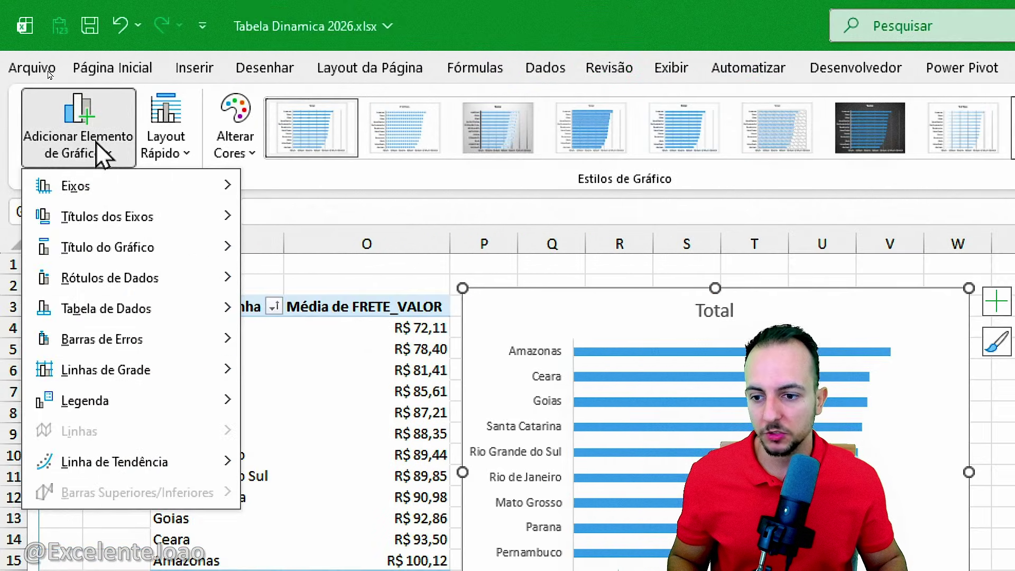
{"action": "mouse_move", "coordinate": [158, 278]}
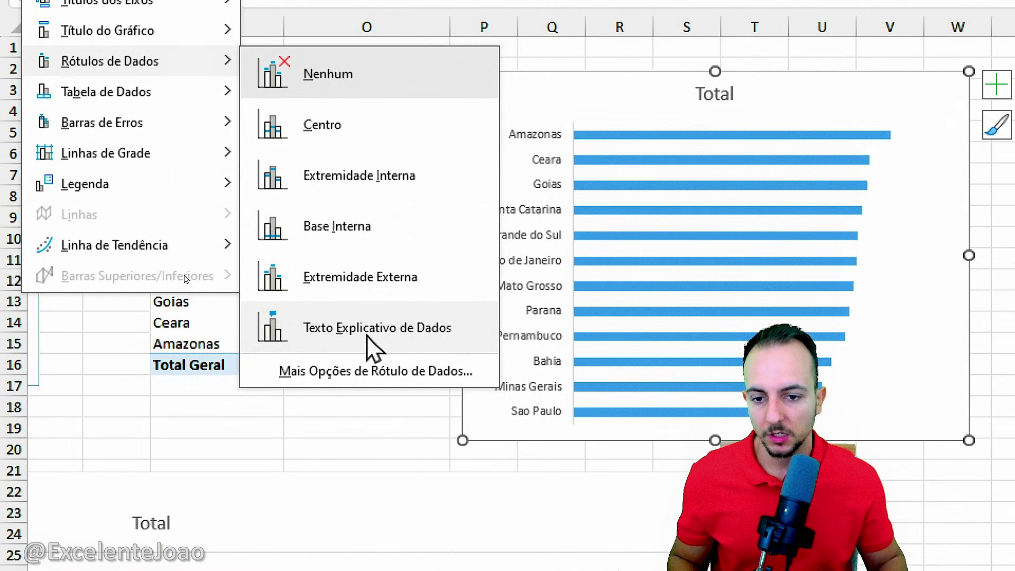
{"action": "left_click", "coordinate": [396, 302]}
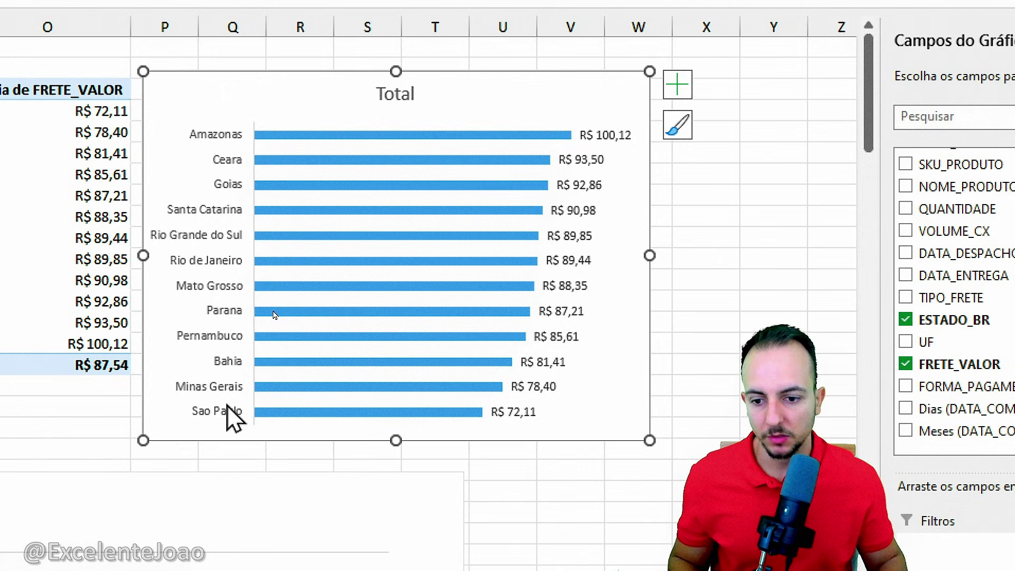
{"action": "left_click", "coordinate": [720, 241]}
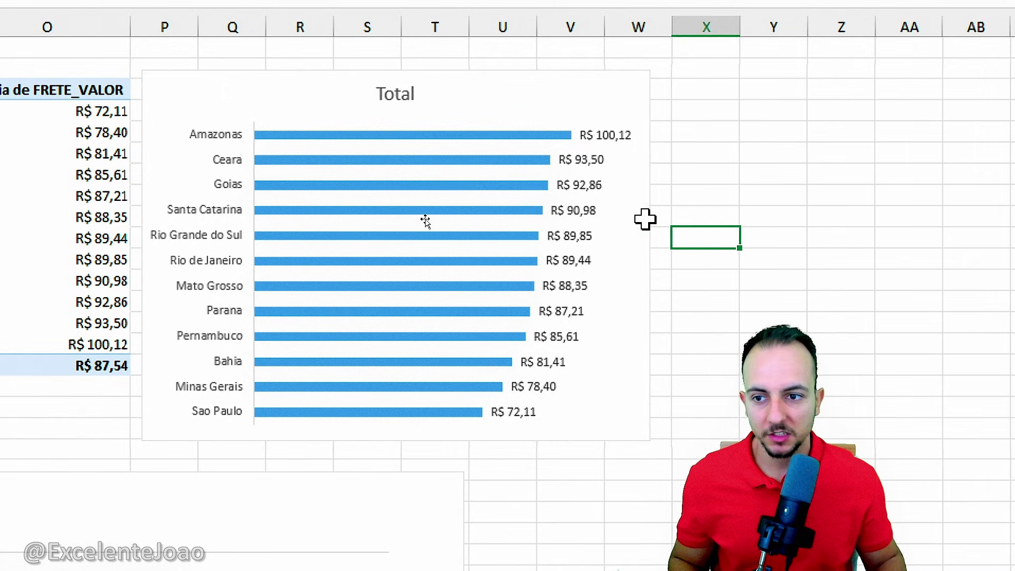
Step: Change the FRETE_VALOR summary calculation in the state pivot table to Soma
{"action": "left_click", "coordinate": [105, 175]}
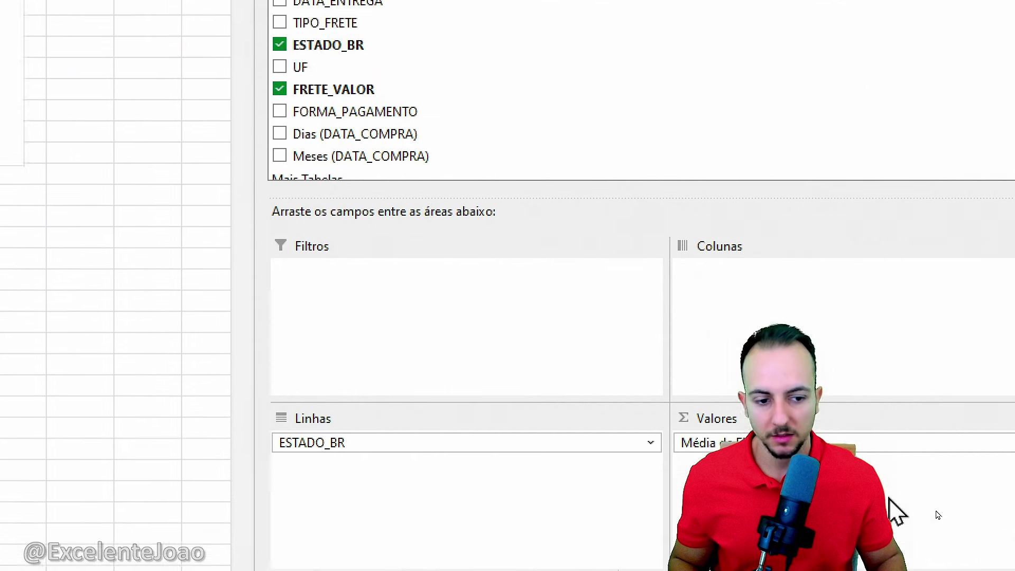
{"action": "left_click", "coordinate": [699, 440]}
{"action": "left_click", "coordinate": [734, 420]}
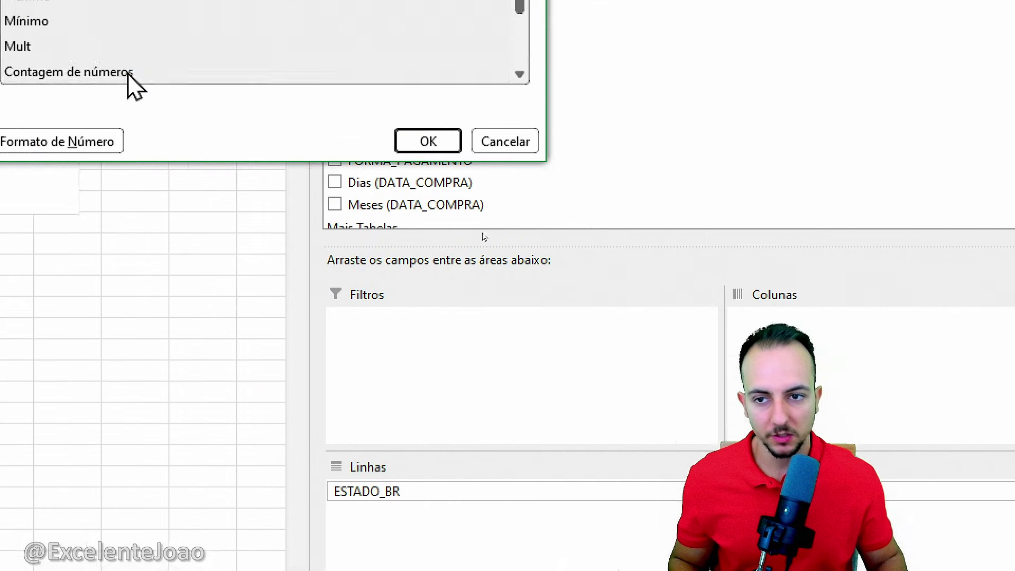
{"action": "left_click", "coordinate": [252, 158]}
{"action": "left_click", "coordinate": [440, 147]}
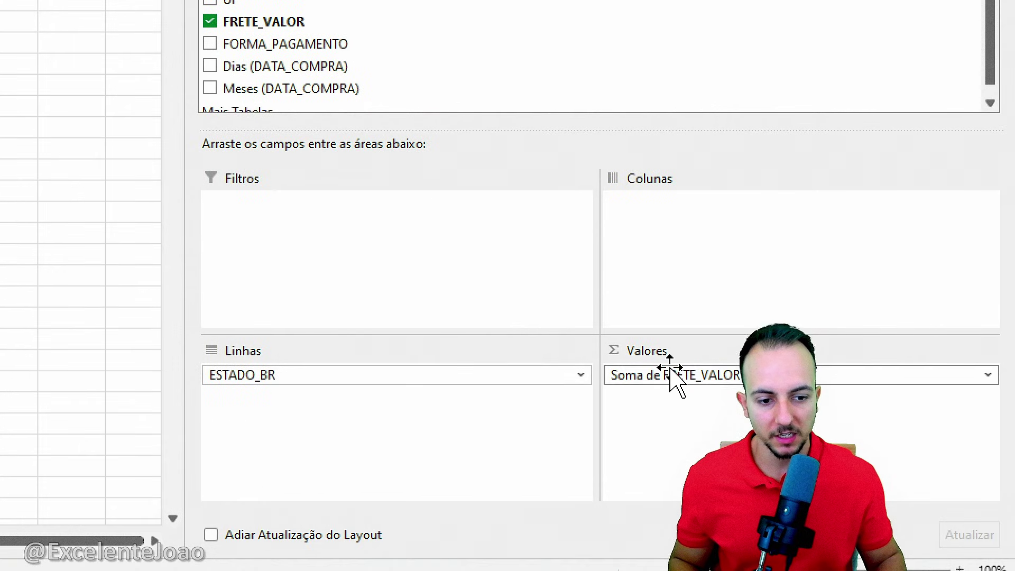
Step: Return the FRETE_VALOR summary in the state pivot table to Média
{"action": "left_click", "coordinate": [1014, 570]}
{"action": "left_click", "coordinate": [1014, 570]}
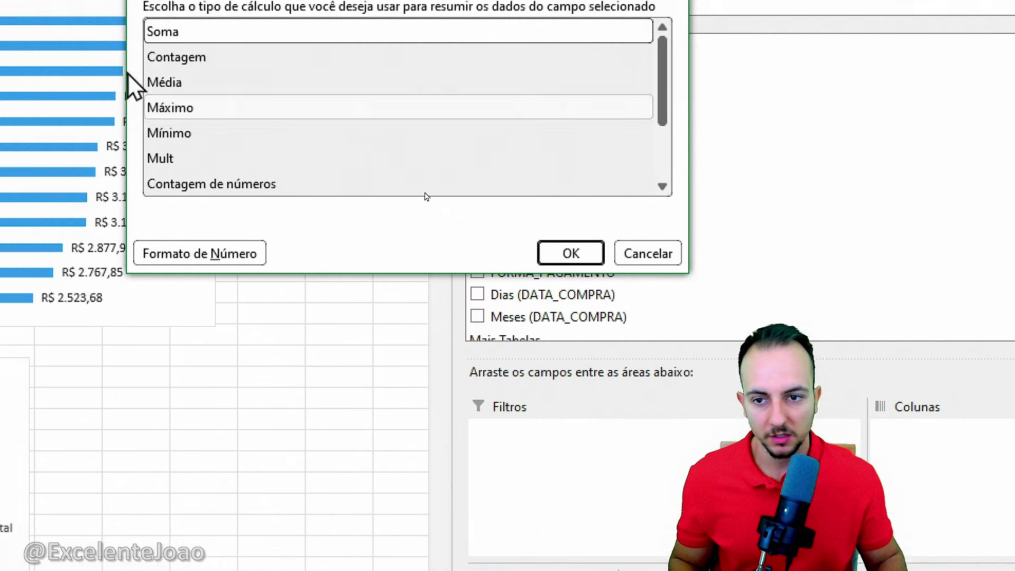
{"action": "left_click", "coordinate": [179, 84]}
{"action": "left_click", "coordinate": [572, 254]}
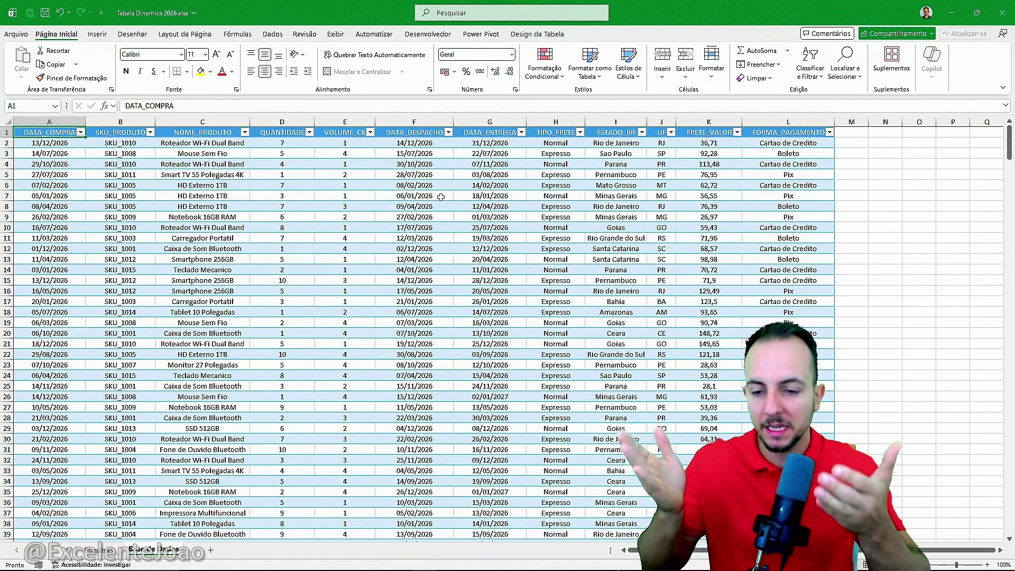
Step: Start a new record in row 452, directly below the data table, with DATA_COMPRA 01/01/2026
{"action": "scroll", "coordinate": [441, 197], "scroll_direction": "down", "scroll_amount": 20}
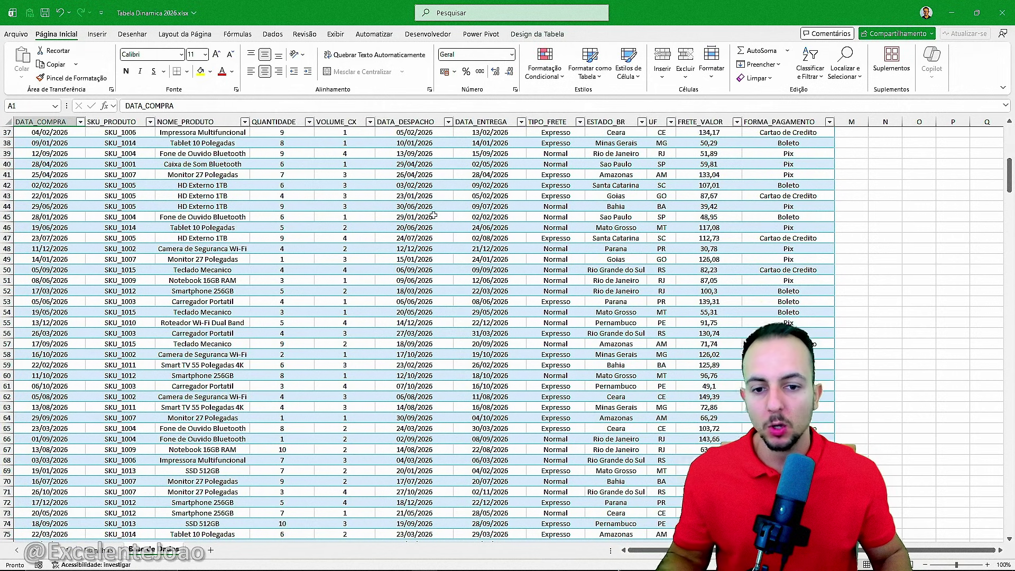
{"action": "scroll", "coordinate": [411, 219], "scroll_direction": "down", "scroll_amount": 20}
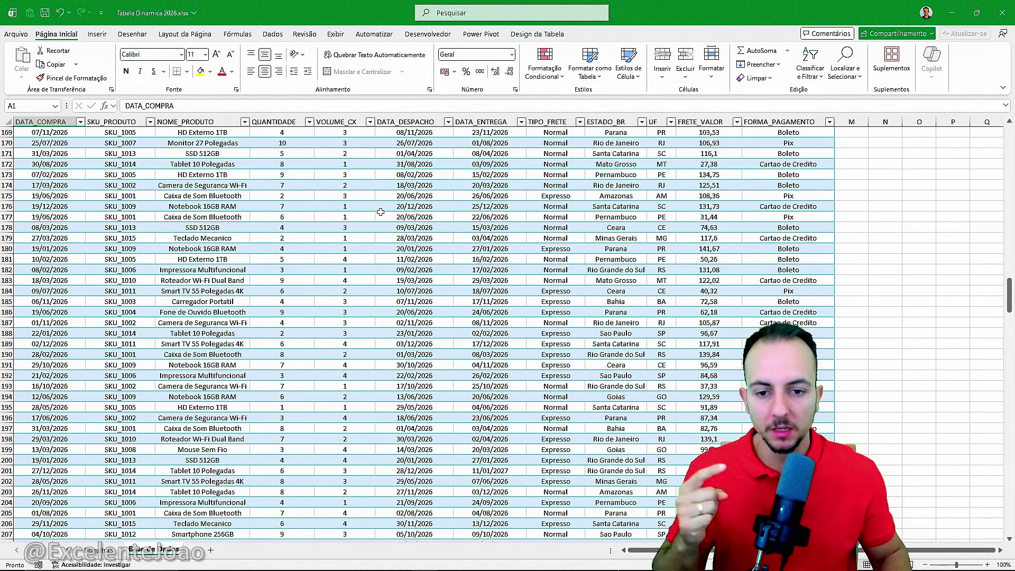
{"action": "scroll", "coordinate": [371, 215], "scroll_direction": "down", "scroll_amount": 20}
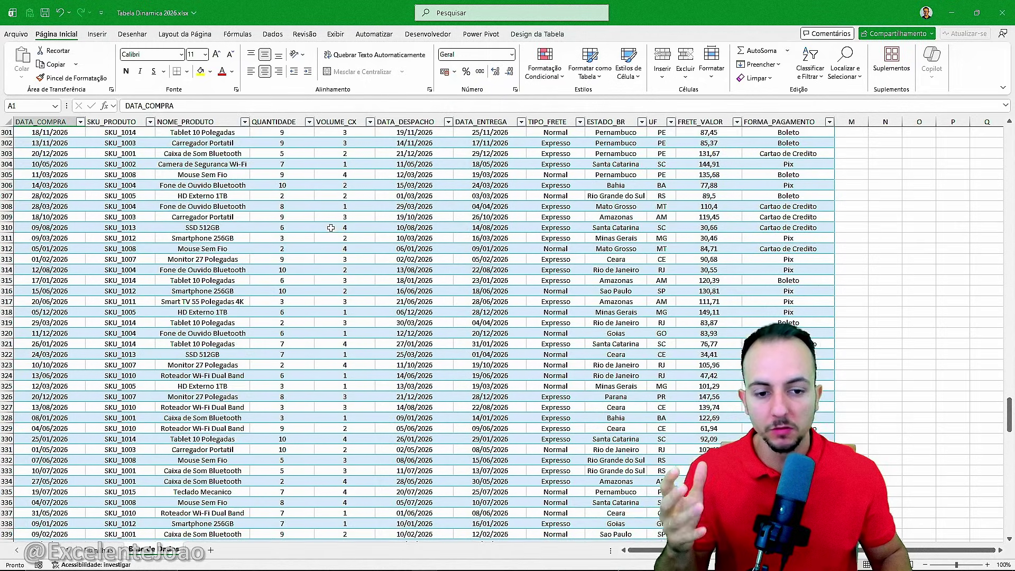
{"action": "scroll", "coordinate": [334, 226], "scroll_direction": "down", "scroll_amount": 20}
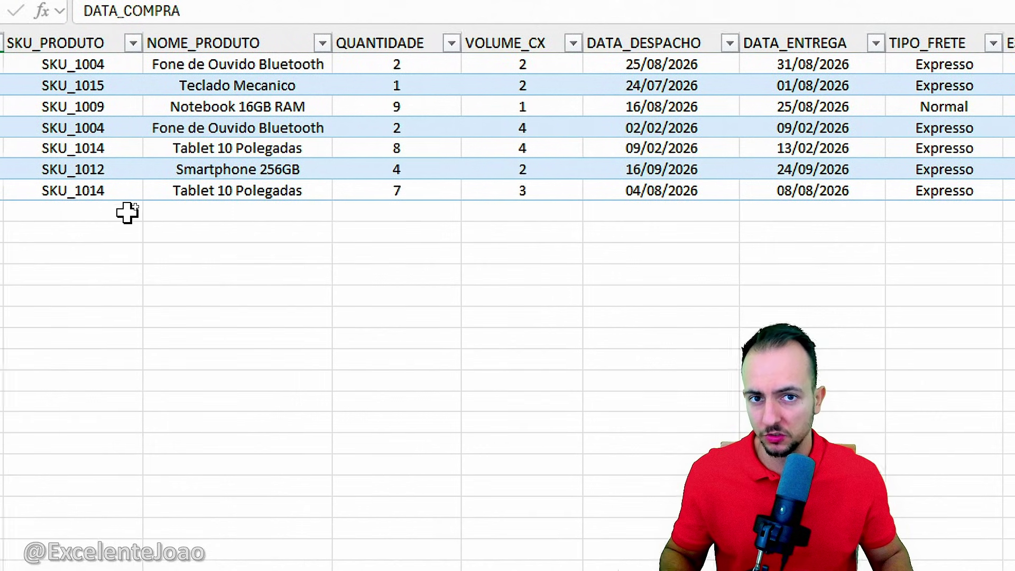
{"action": "left_click", "coordinate": [82, 209]}
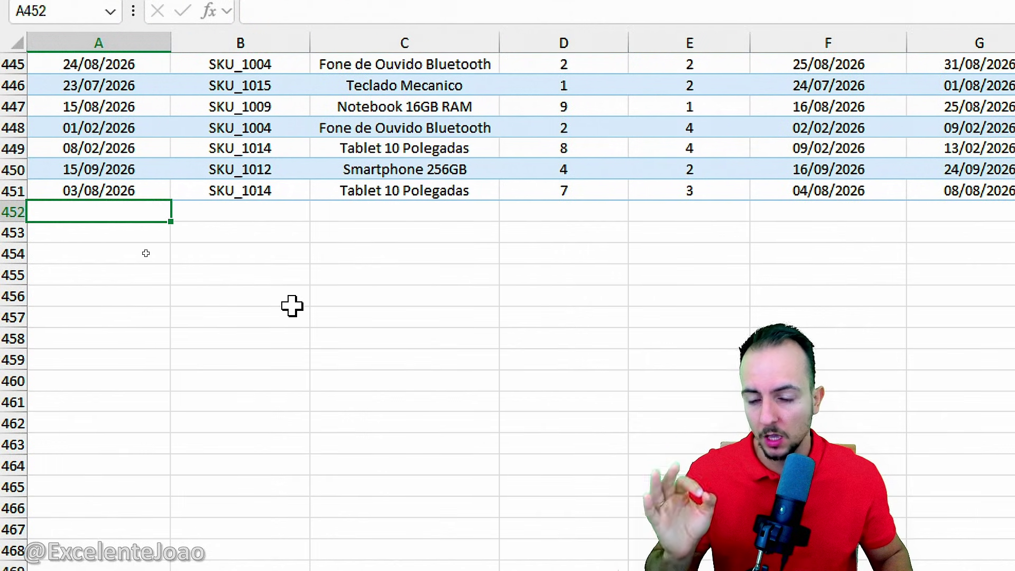
{"action": "type", "text": "01/01/2026"}
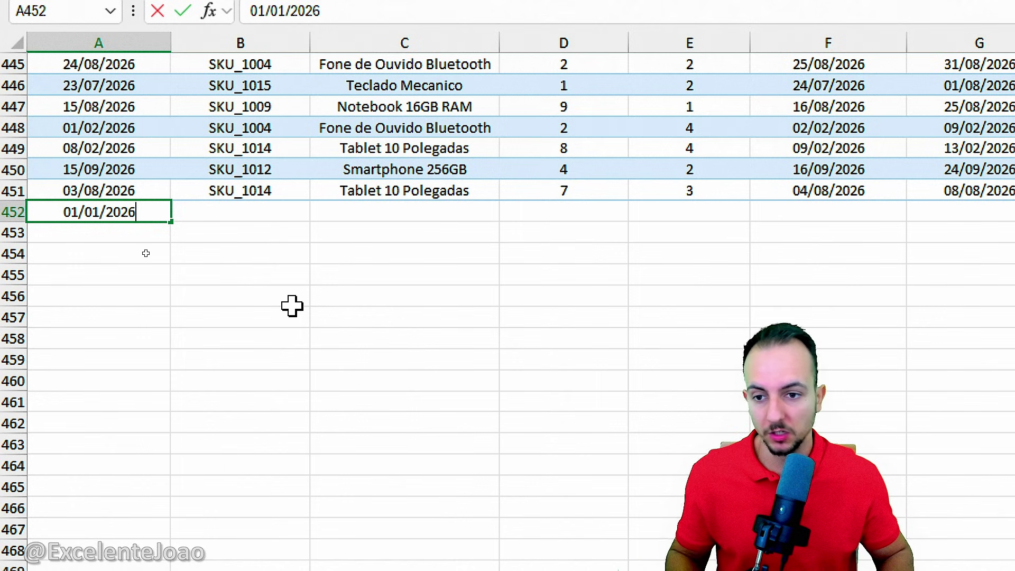
{"action": "key", "text": "Tab"}
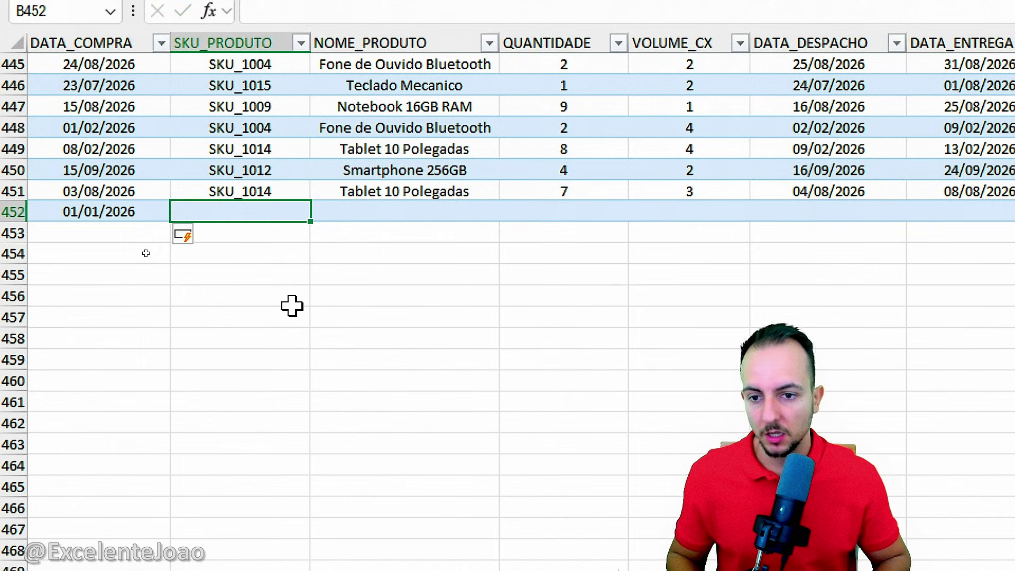
Step: Fill in the new record's SKU_PRODUTO as SKU_1111 and NOME_PRODUTO as excelentejoao
{"action": "type", "text": "SKU_"}
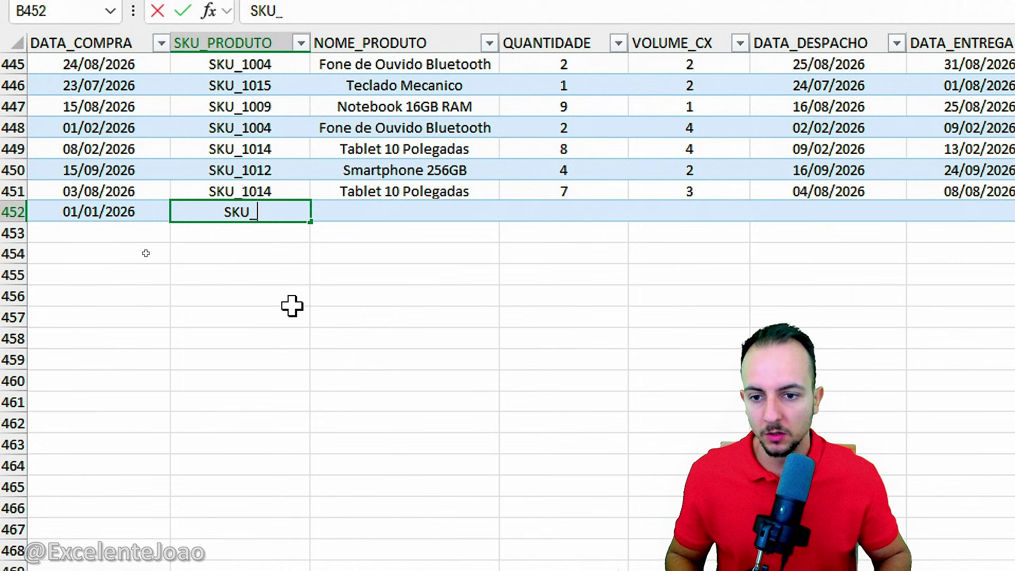
{"action": "type", "text": "1111"}
{"action": "key", "text": "Tab"}
{"action": "type", "text": "excelentejoao"}
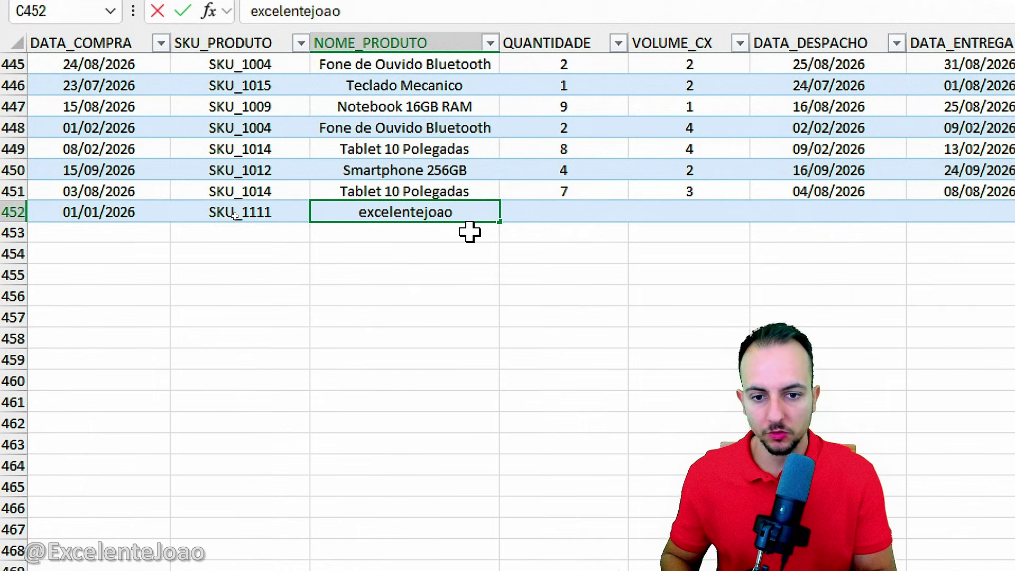
{"action": "key", "text": "Tab"}
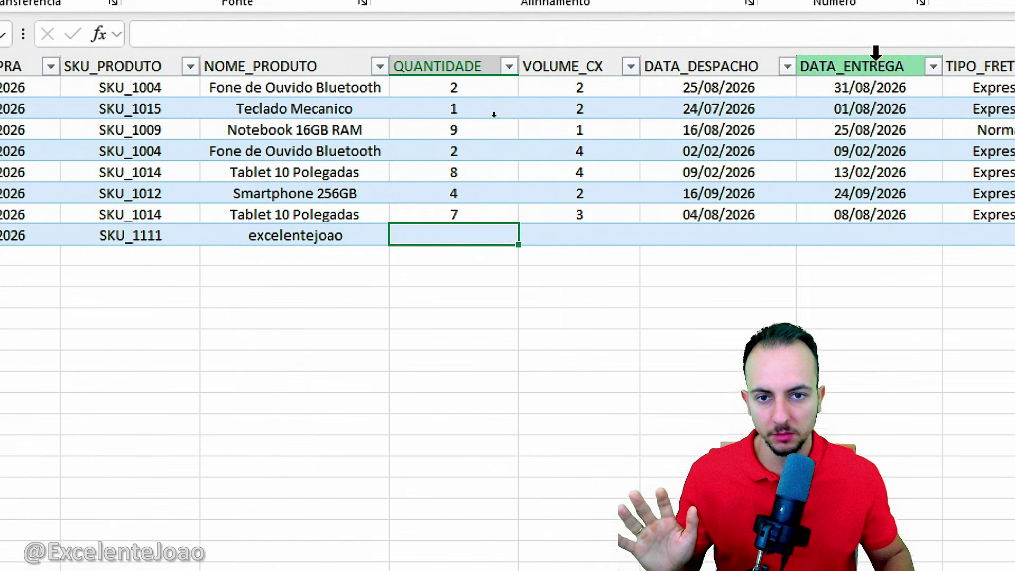
Step: Fill in the new record's QUANTIDADE as 99 and VOLUME_CX as 1
{"action": "type", "text": "99"}
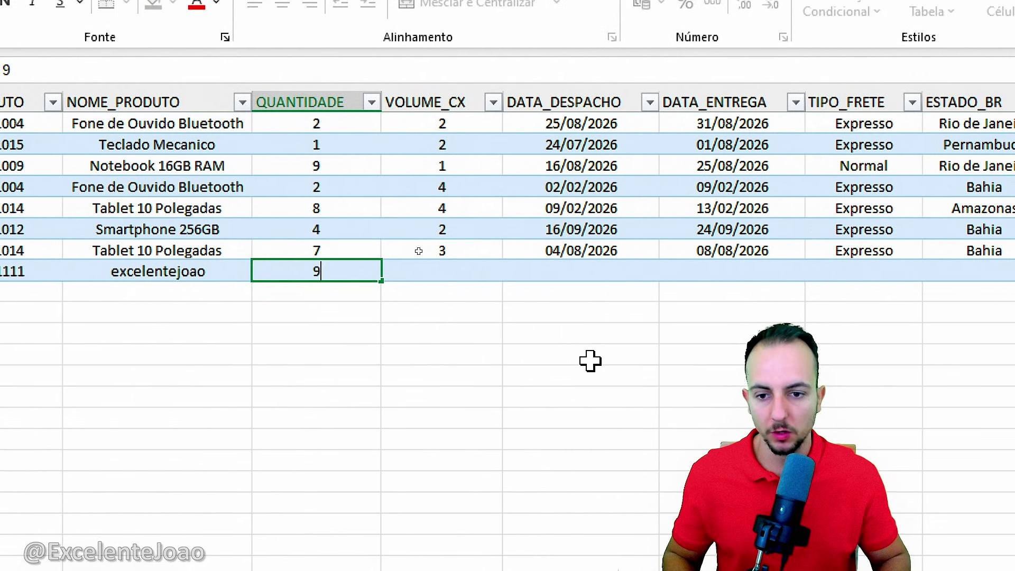
{"action": "key", "text": "Tab"}
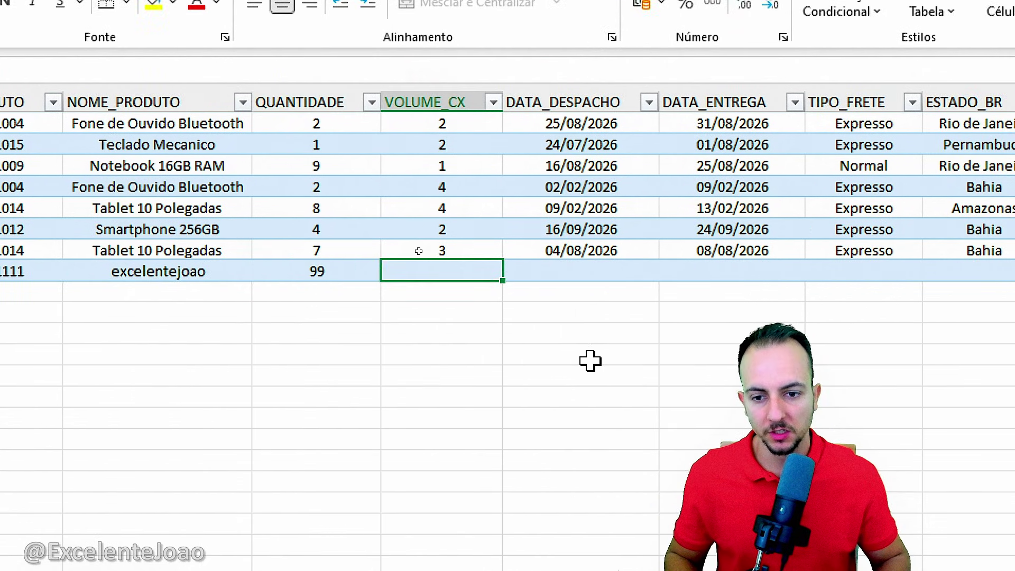
{"action": "type", "text": "1"}
{"action": "key", "text": "Tab"}
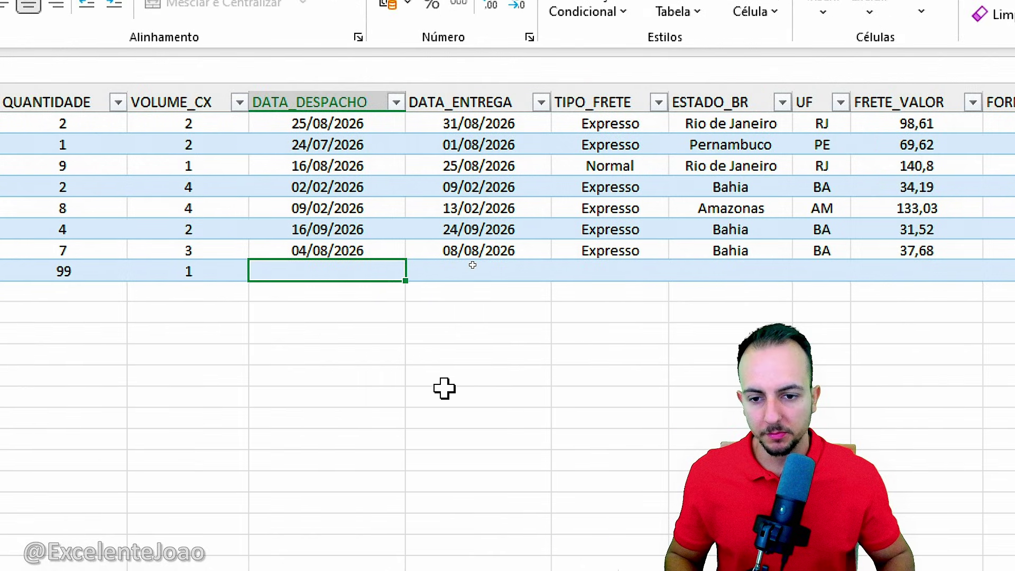
Step: Enter 01/01/2026 as both DATA_DESPACHO and DATA_ENTREGA of the new record
{"action": "type", "text": "01/"}
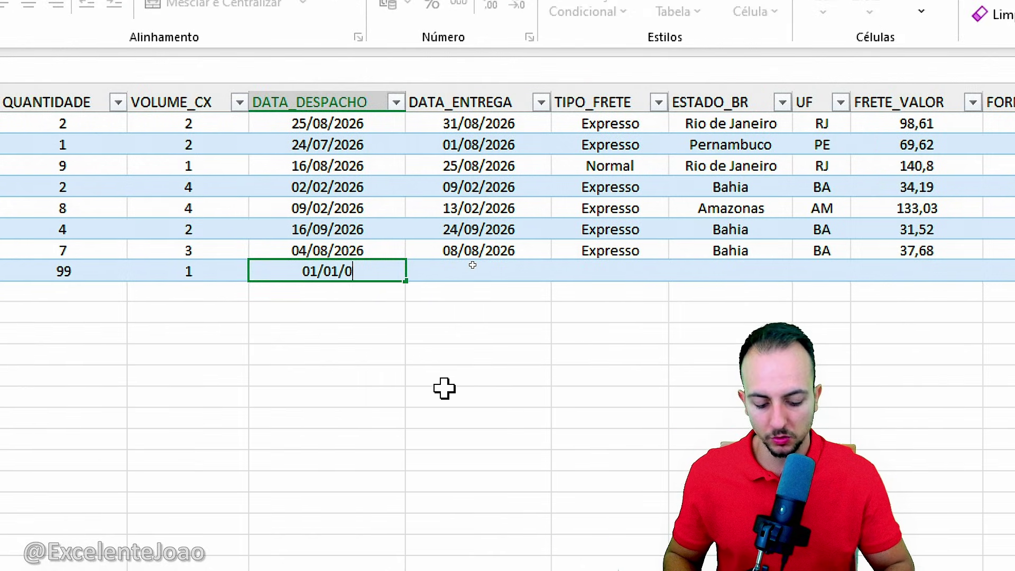
{"action": "type", "text": "01/2026"}
{"action": "key", "text": "Tab"}
{"action": "type", "text": "01/01/"}
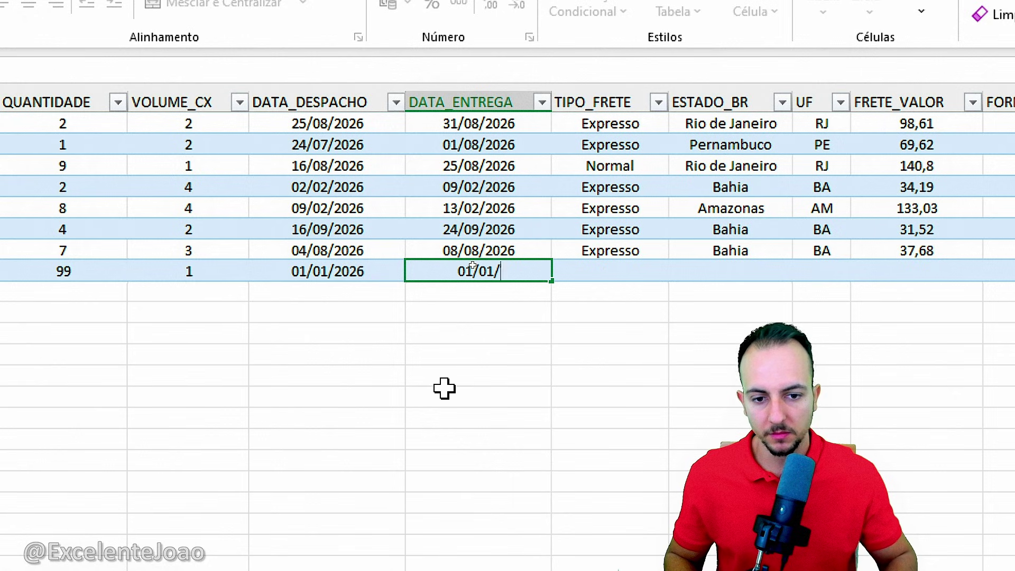
{"action": "type", "text": "2026"}
{"action": "key", "text": "Tab"}
Step: Set the new record's TIPO_FRETE to Expresso and ESTADO_BR to Bahia, accepting BA as its UF
{"action": "type", "text": "e"}
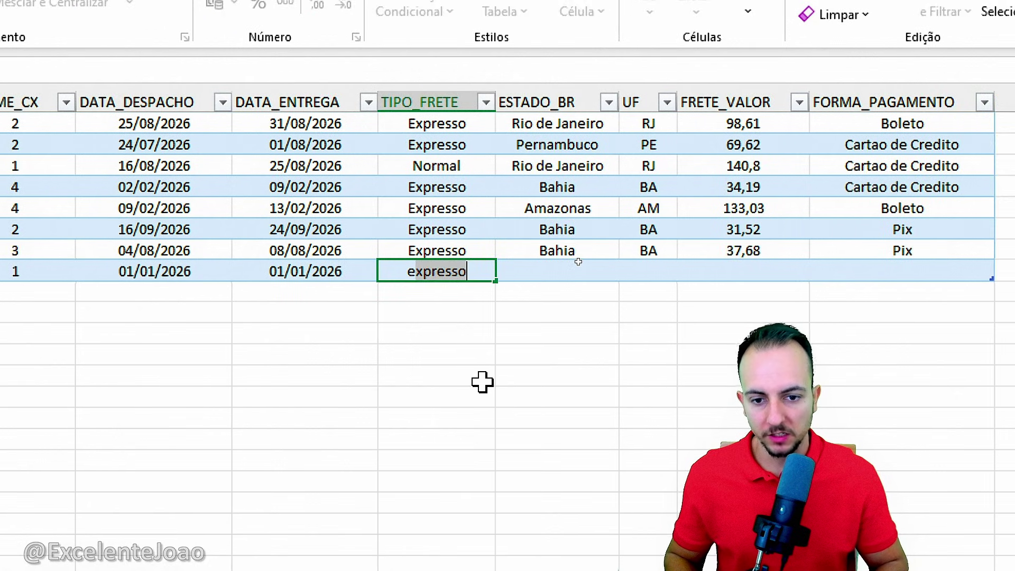
{"action": "key", "text": "Tab"}
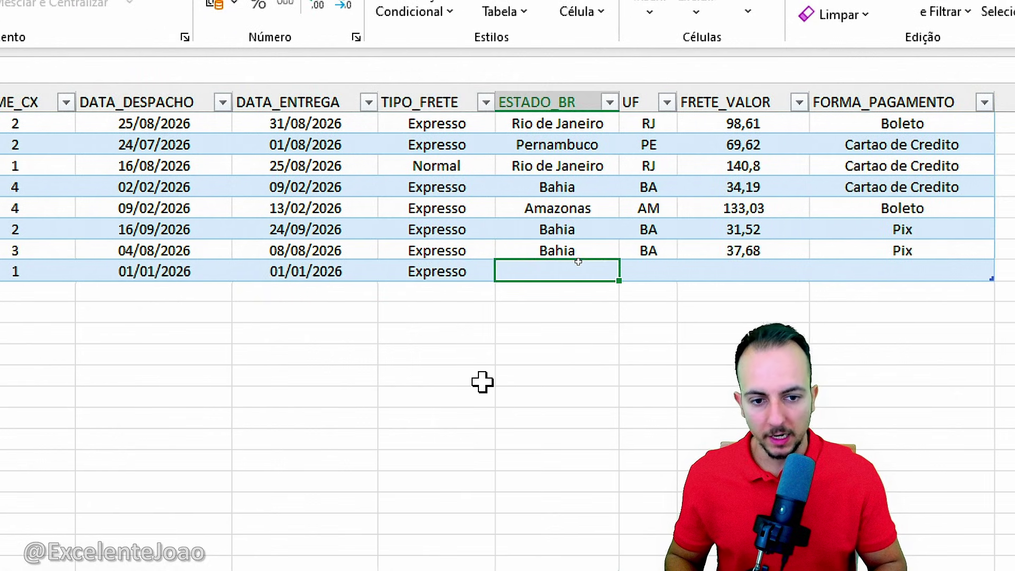
{"action": "type", "text": "bahia"}
{"action": "key", "text": "Tab"}
{"action": "key", "text": "Tab"}
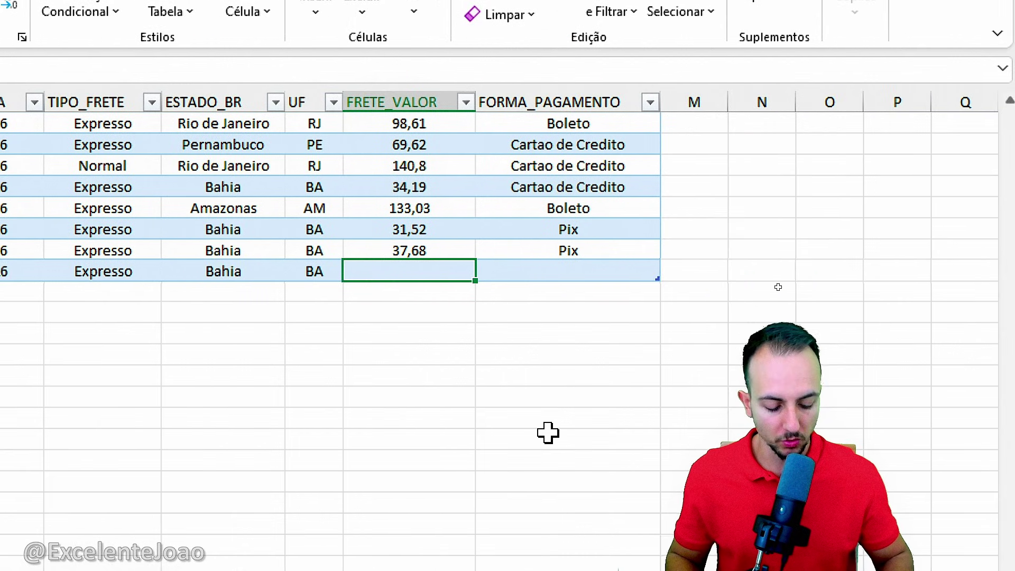
Step: Complete the new record with FRETE_VALOR 99 and FORMA_PAGAMENTO Pix
{"action": "type", "text": "99"}
{"action": "key", "text": "Tab"}
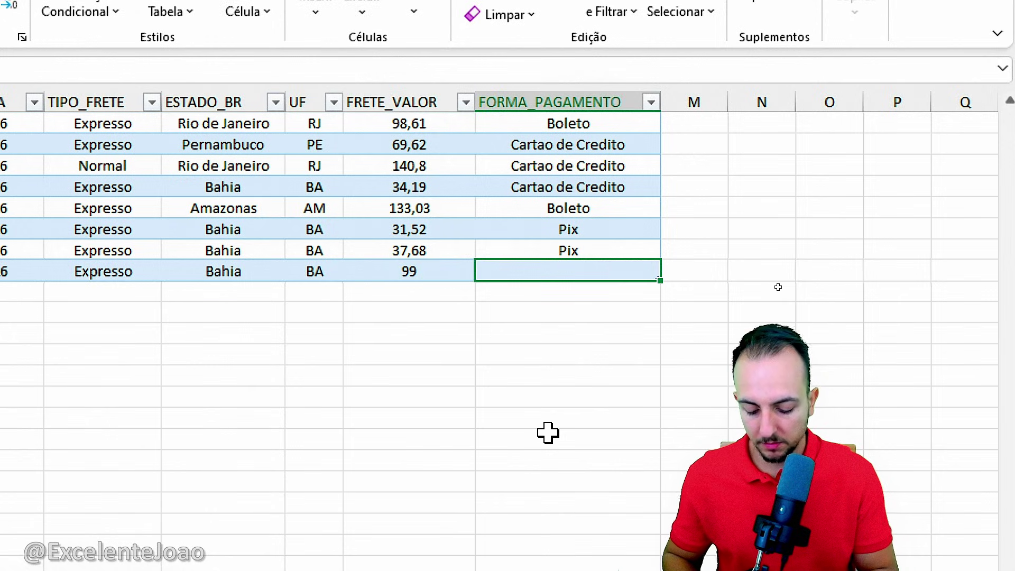
{"action": "type", "text": "Pix"}
{"action": "key", "text": "Return"}
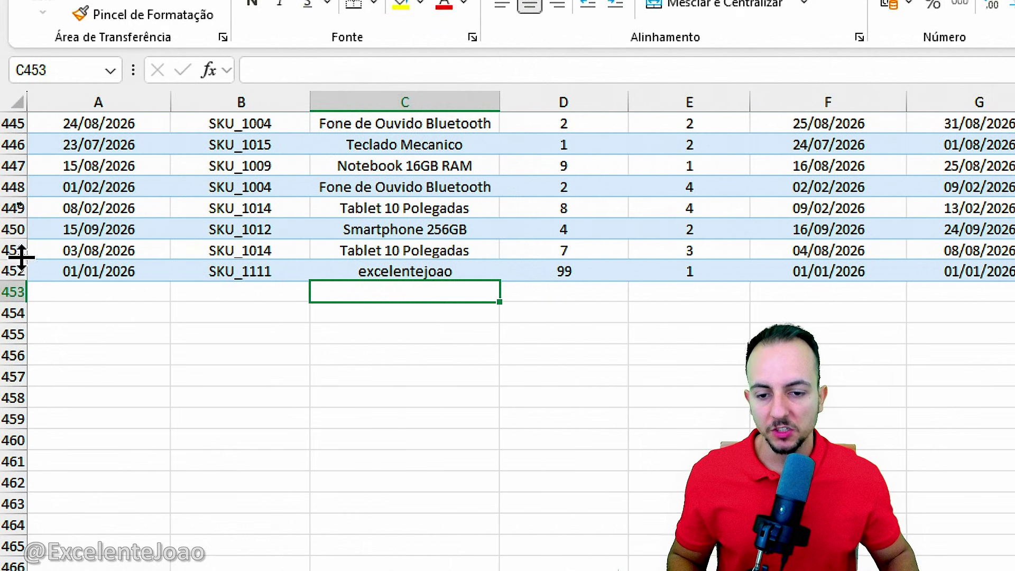
{"action": "left_click", "coordinate": [78, 331]}
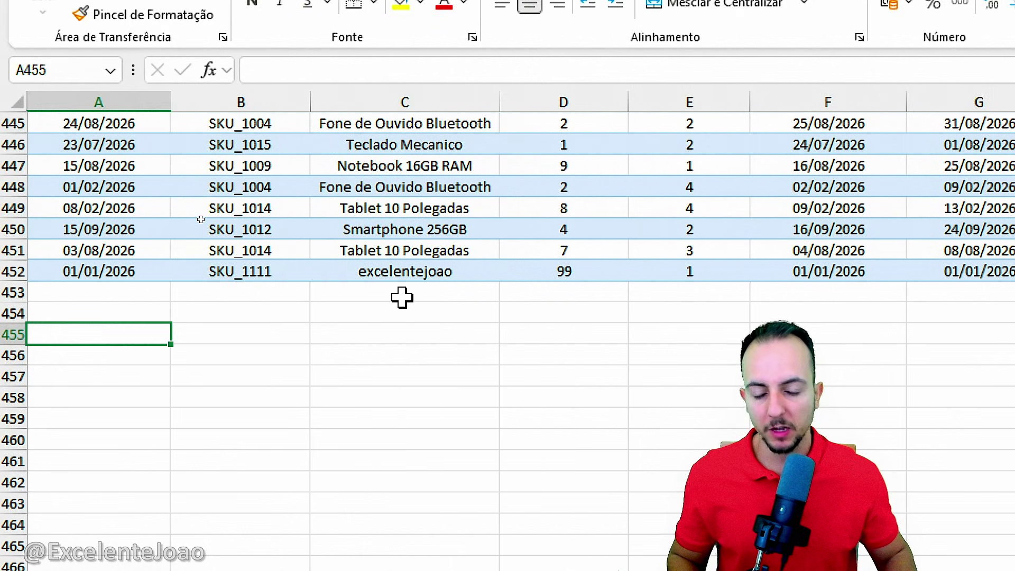
{"action": "left_click_drag", "start_coordinate": [350, 260], "coordinate": [464, 287]}
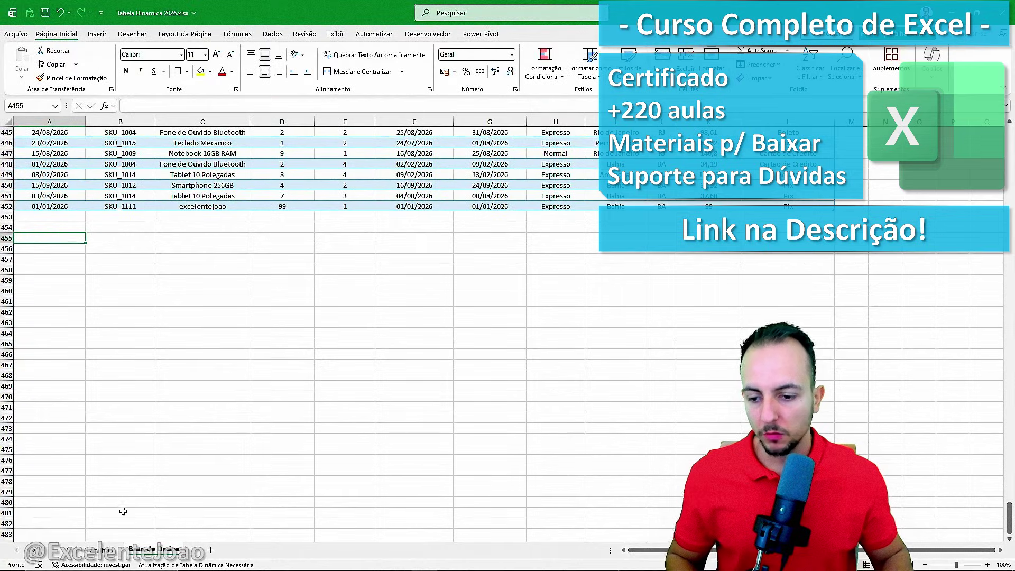
Step: Refresh all pivot tables with the extended source data and filter the TIPO_FRETE slicer to Expresso
{"action": "left_click", "coordinate": [99, 550]}
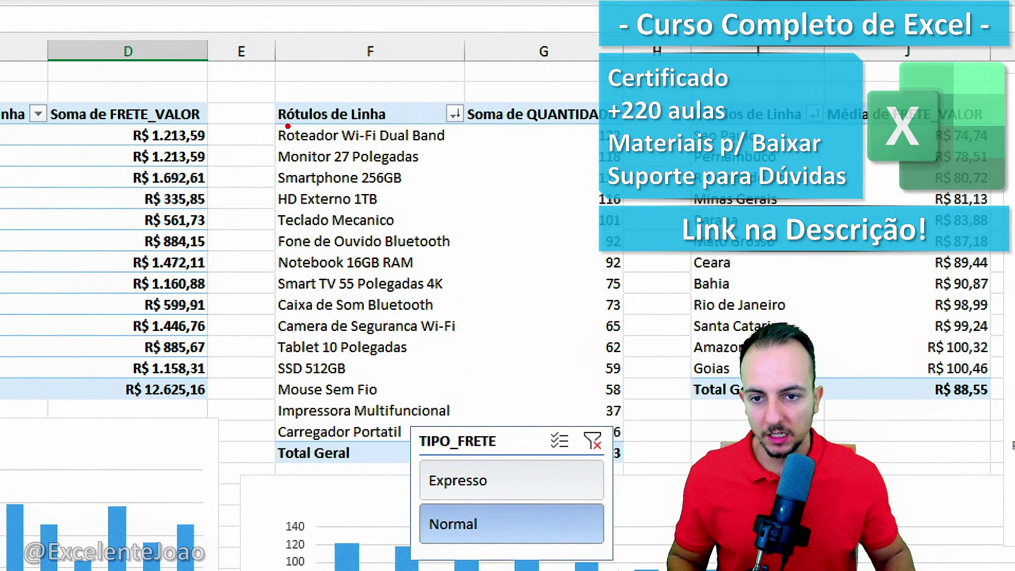
{"action": "left_click_drag", "start_coordinate": [288, 126], "coordinate": [265, 343]}
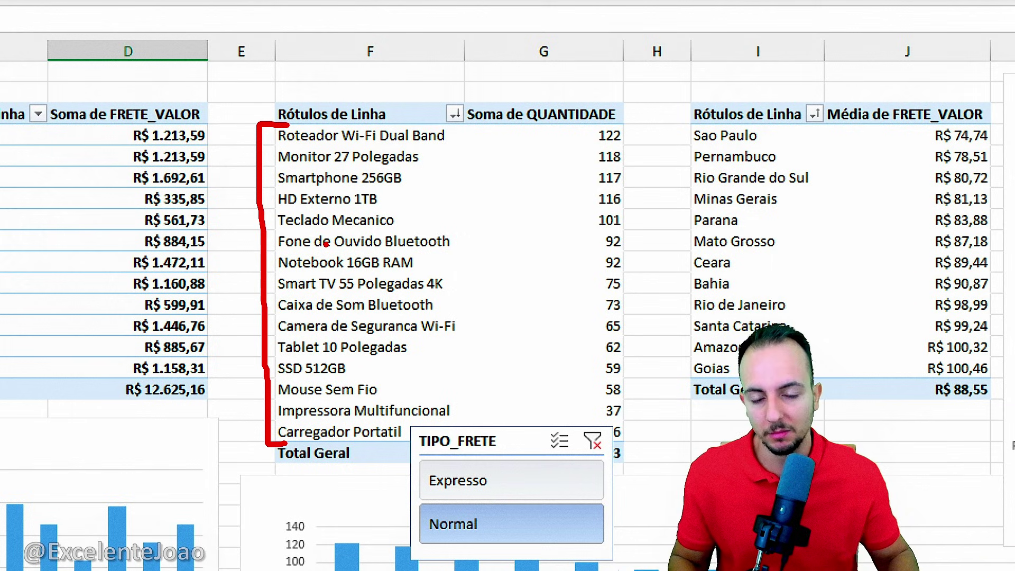
{"action": "key", "text": "Escape"}
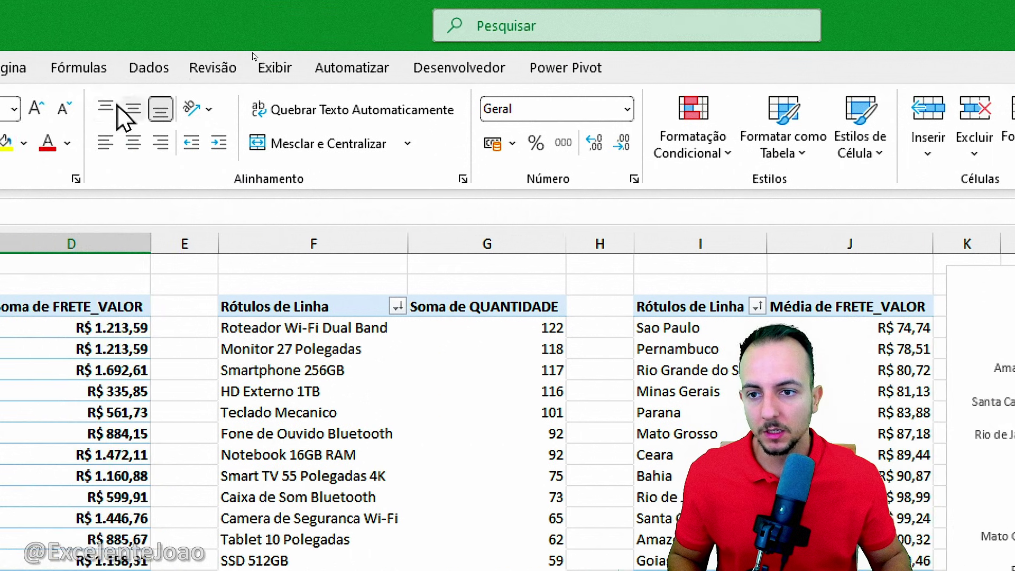
{"action": "left_click", "coordinate": [0, 67]}
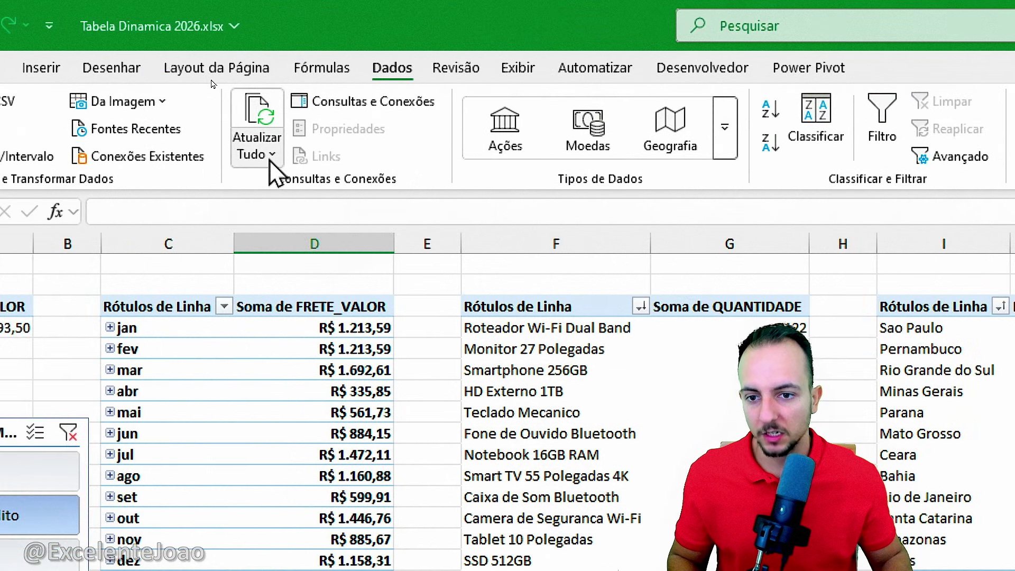
{"action": "left_click", "coordinate": [257, 154]}
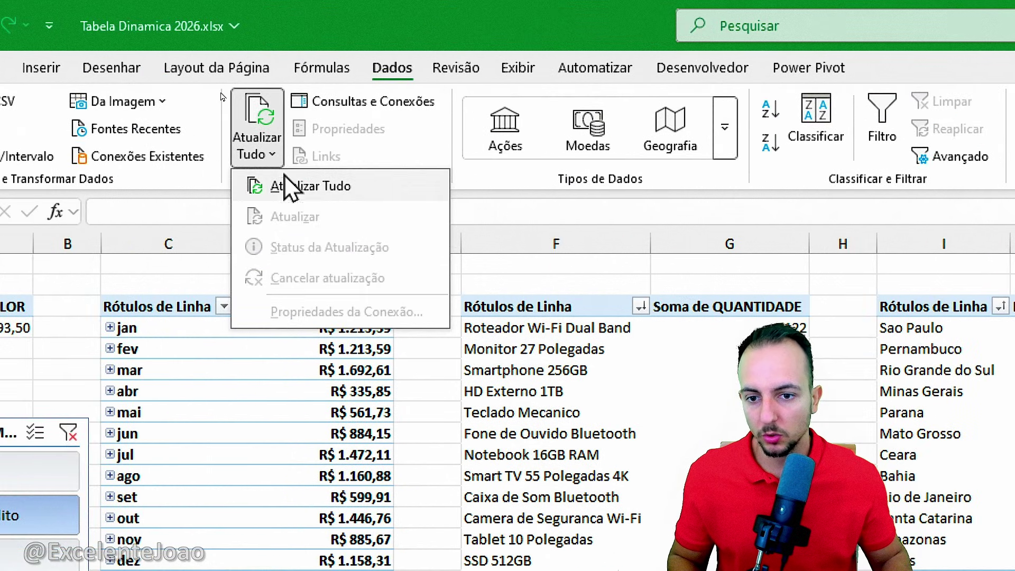
{"action": "left_click", "coordinate": [315, 193]}
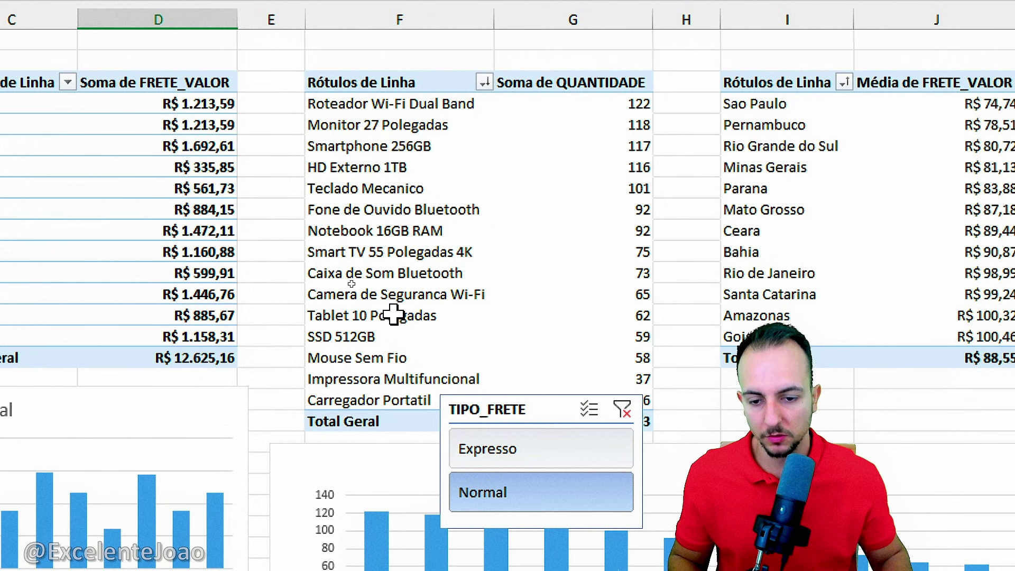
{"action": "left_click", "coordinate": [530, 456]}
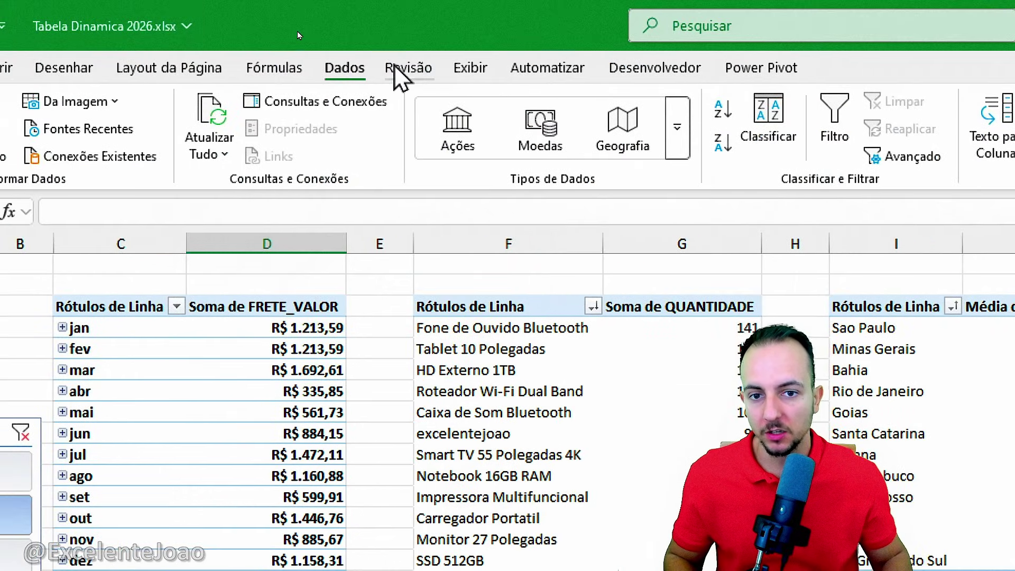
{"action": "left_click", "coordinate": [226, 157]}
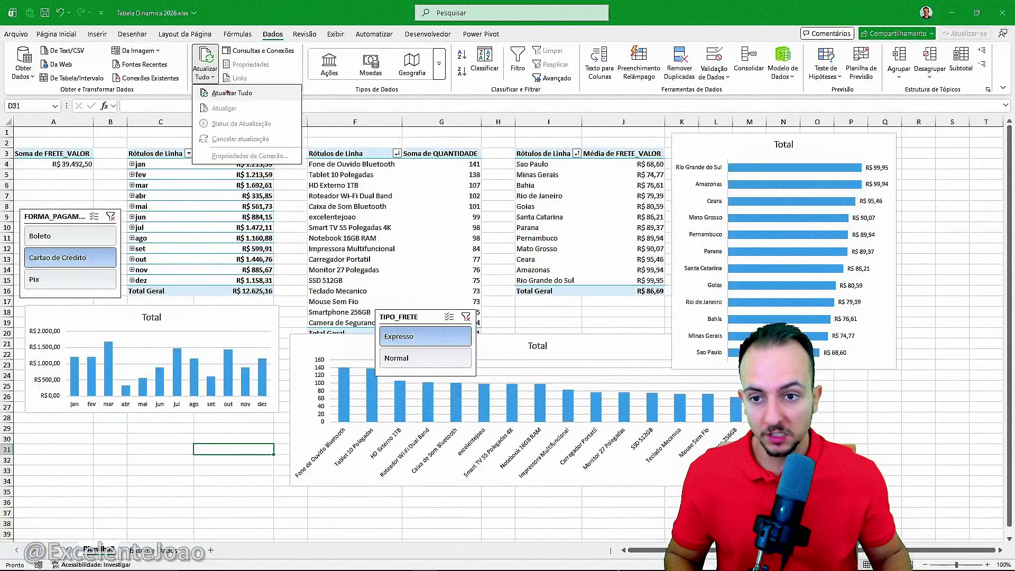
{"action": "mouse_move", "coordinate": [162, 125]}
{"action": "left_mouse_down"}
{"action": "mouse_move", "coordinate": [47, 275]}
{"action": "mouse_move", "coordinate": [161, 137]}
{"action": "mouse_move", "coordinate": [326, 58]}
{"action": "left_mouse_up"}
{"action": "key", "text": "Escape"}
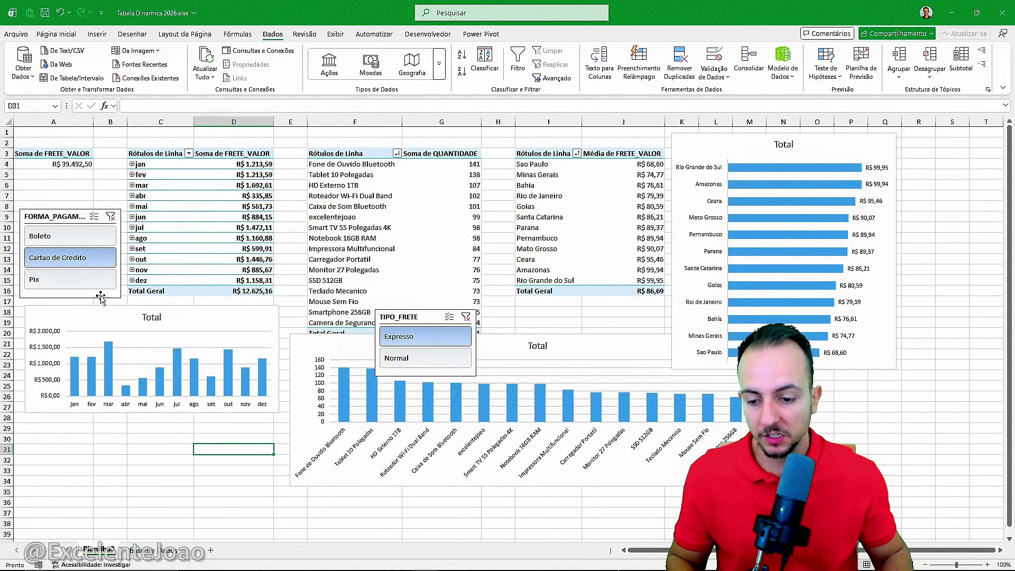
Step: Delete row 452, the excelentejoao test record, from the source data sheet and return to the table's first cell
{"action": "left_click", "coordinate": [153, 550]}
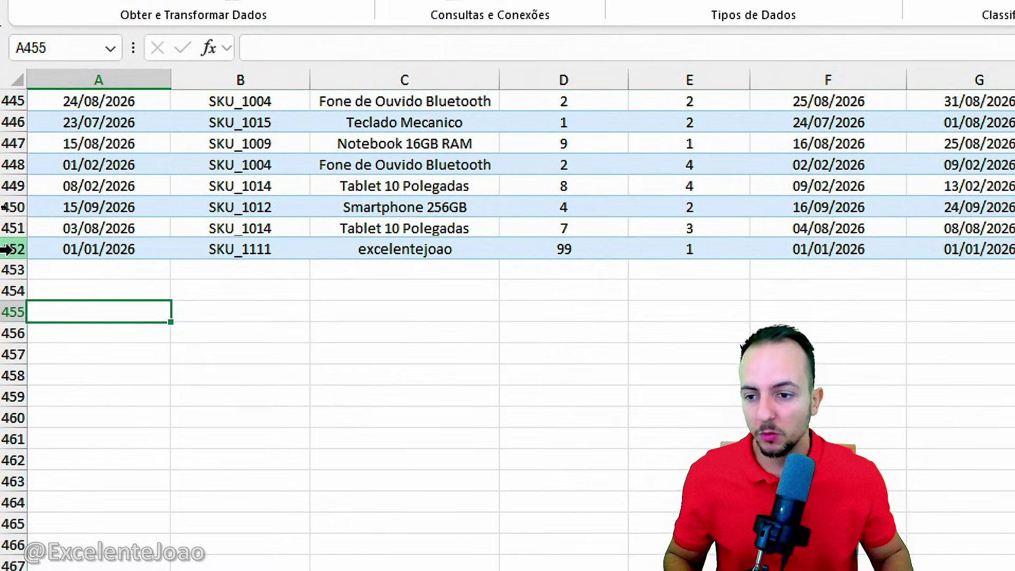
{"action": "left_click", "coordinate": [6, 249]}
{"action": "right_click", "coordinate": [6, 249]}
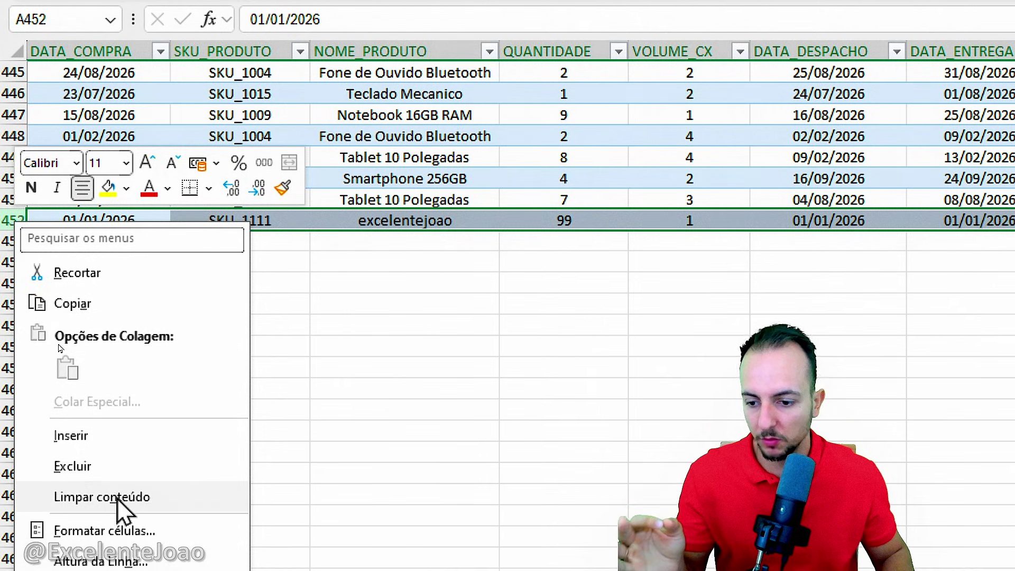
{"action": "left_click", "coordinate": [104, 467]}
{"action": "left_click", "coordinate": [181, 431]}
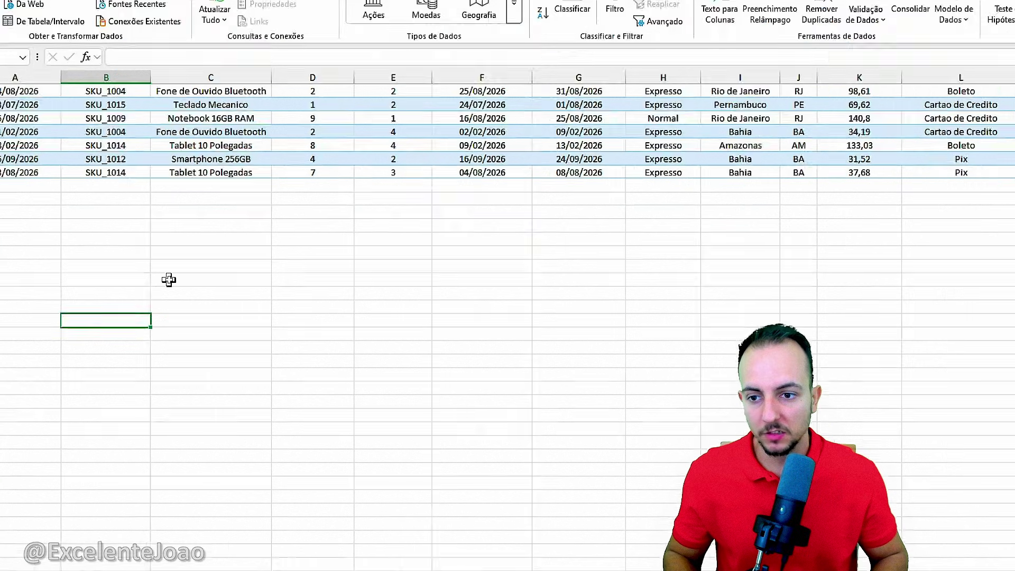
{"action": "key", "text": "ctrl+Home"}
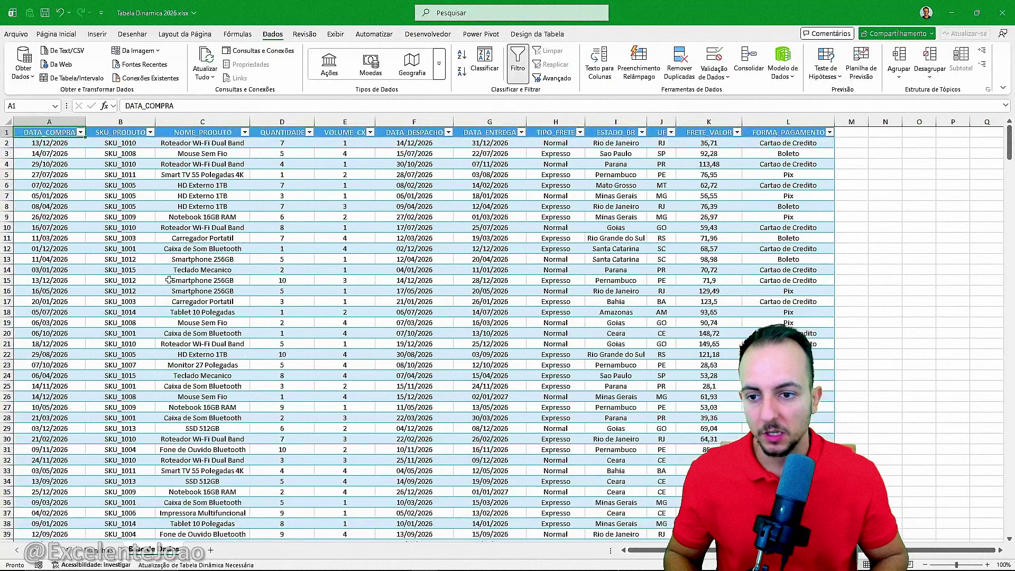
Step: Refresh all data on the pivot table sheet so the deleted excelentejoao record is dropped
{"action": "key", "text": "ctrl+Page_Up"}
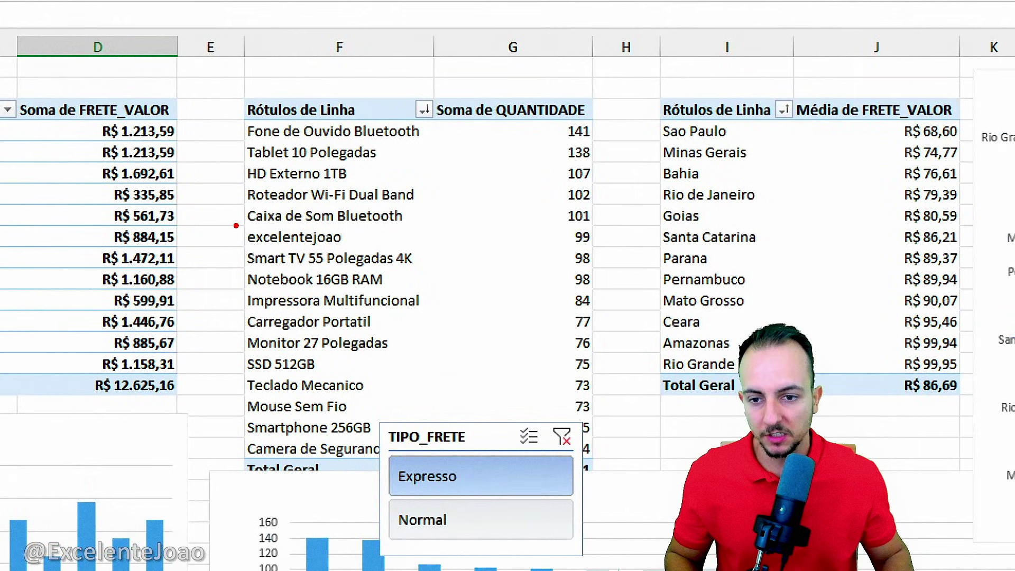
{"action": "left_click_drag", "start_coordinate": [227, 224], "coordinate": [365, 248]}
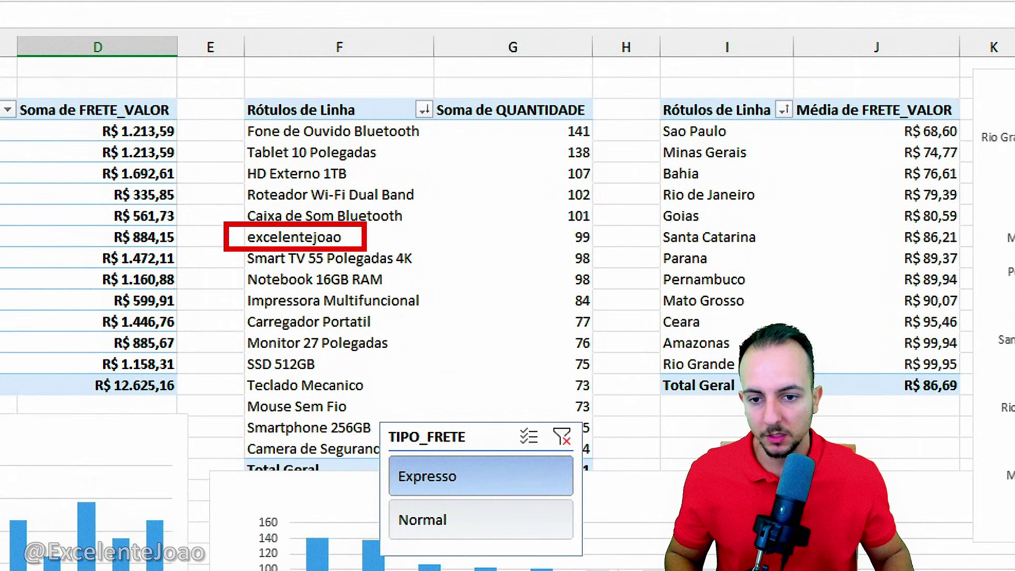
{"action": "key", "text": "Escape"}
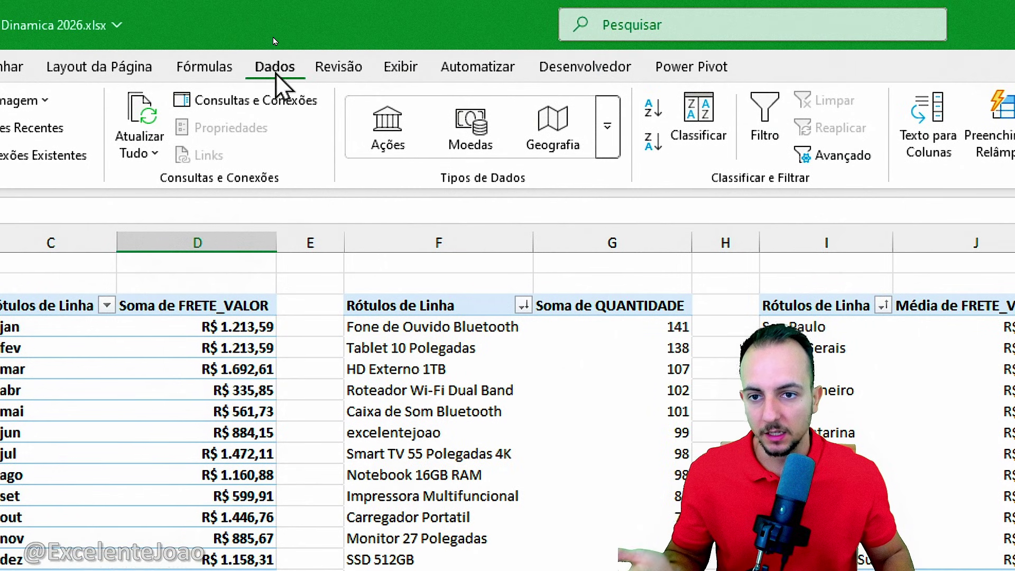
{"action": "left_click", "coordinate": [133, 158]}
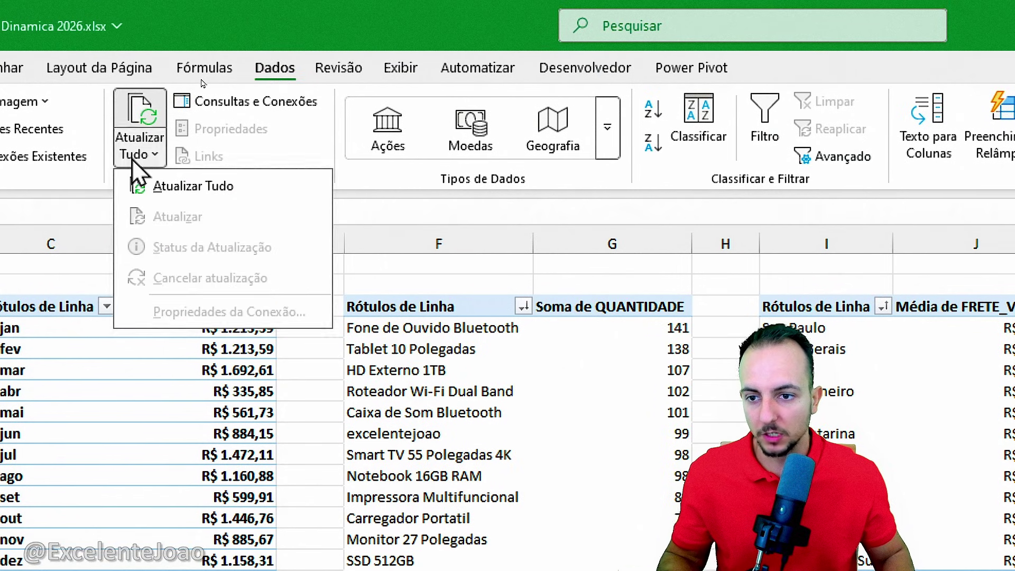
{"action": "left_click", "coordinate": [201, 197]}
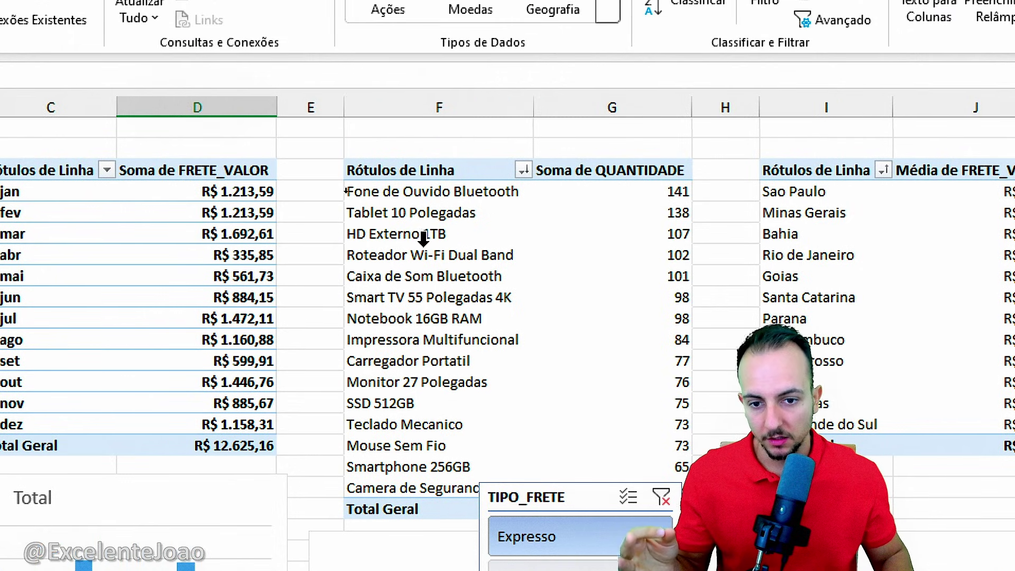
Step: Switch the TIPO_FRETE slicer to Normal and back to Expresso
{"action": "left_click", "coordinate": [393, 239]}
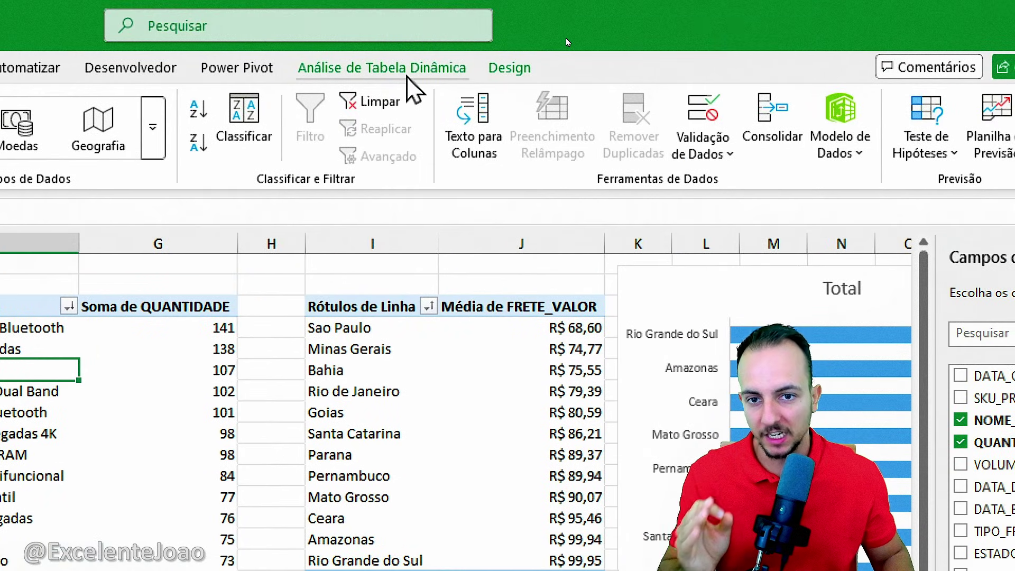
{"action": "left_click", "coordinate": [447, 69]}
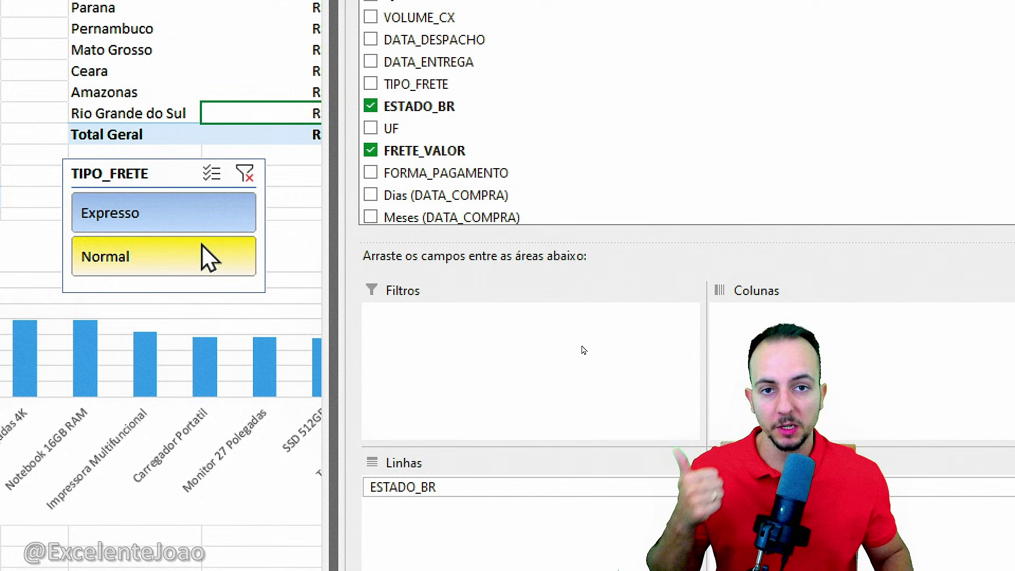
{"action": "left_click", "coordinate": [209, 256]}
{"action": "left_click", "coordinate": [177, 221]}
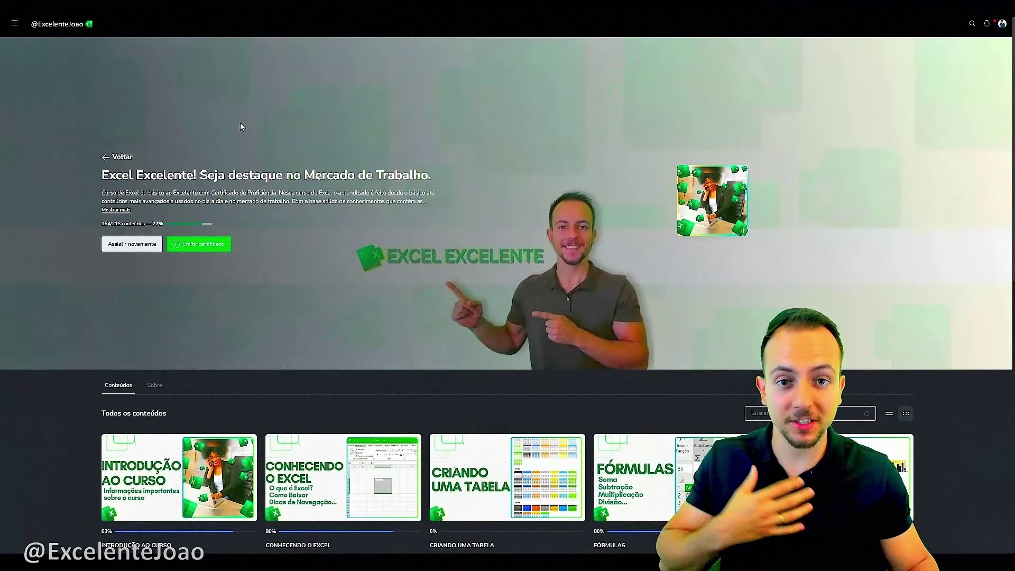
Step: Switch to the Excel Excelente course site and look through its content modules and the lesson list
{"action": "scroll", "coordinate": [241, 125], "scroll_direction": "down", "scroll_amount": 8}
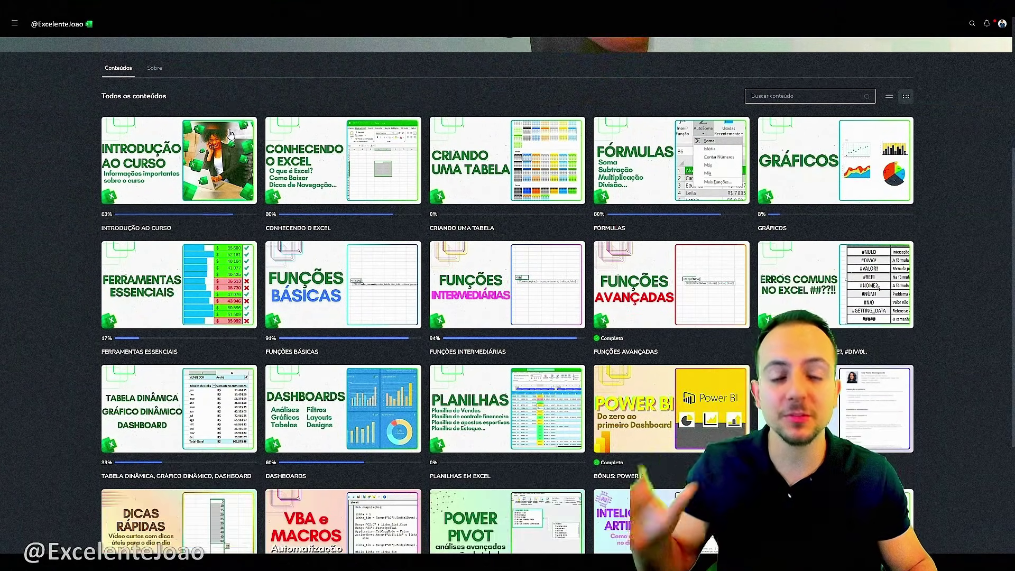
{"action": "scroll", "coordinate": [197, 139], "scroll_direction": "down", "scroll_amount": 2}
{"action": "scroll", "coordinate": [197, 139], "scroll_direction": "up", "scroll_amount": 8}
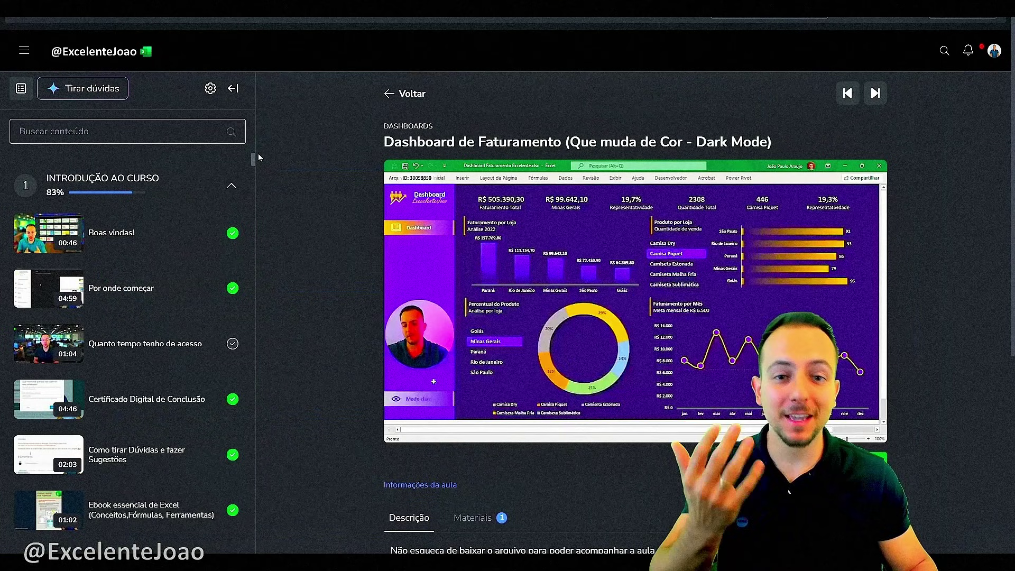
{"action": "scroll", "coordinate": [258, 157], "scroll_direction": "down", "scroll_amount": 20}
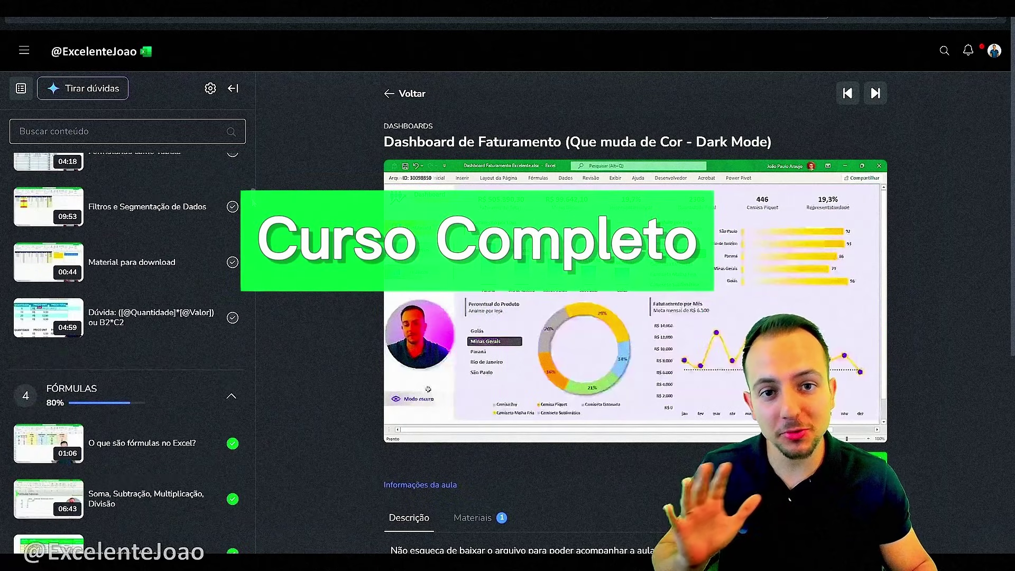
{"action": "scroll", "coordinate": [127, 344], "scroll_direction": "down", "scroll_amount": 5}
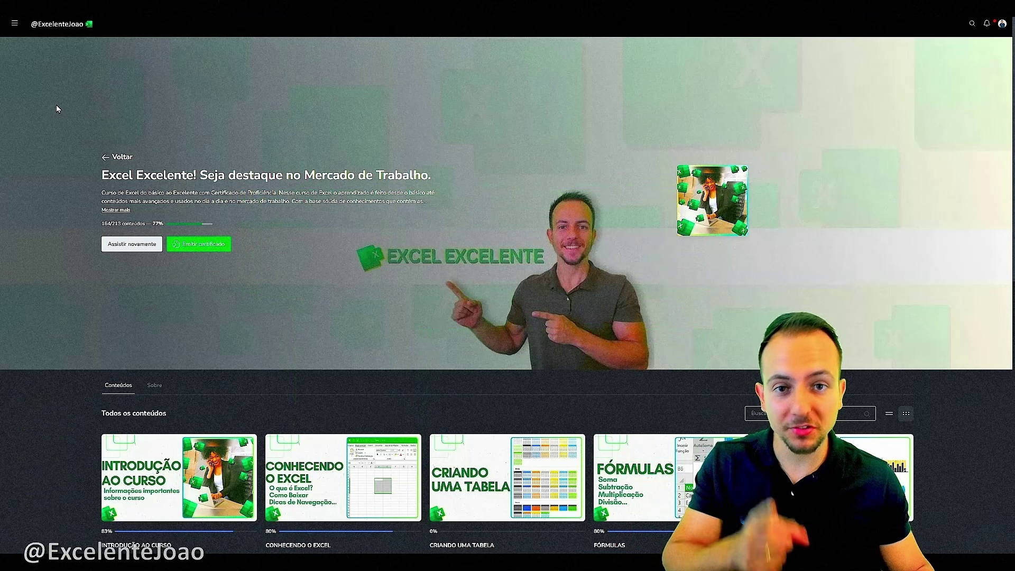
{"action": "scroll", "coordinate": [57, 106], "scroll_direction": "down", "scroll_amount": 4}
{"action": "scroll", "coordinate": [58, 109], "scroll_direction": "down", "scroll_amount": 6}
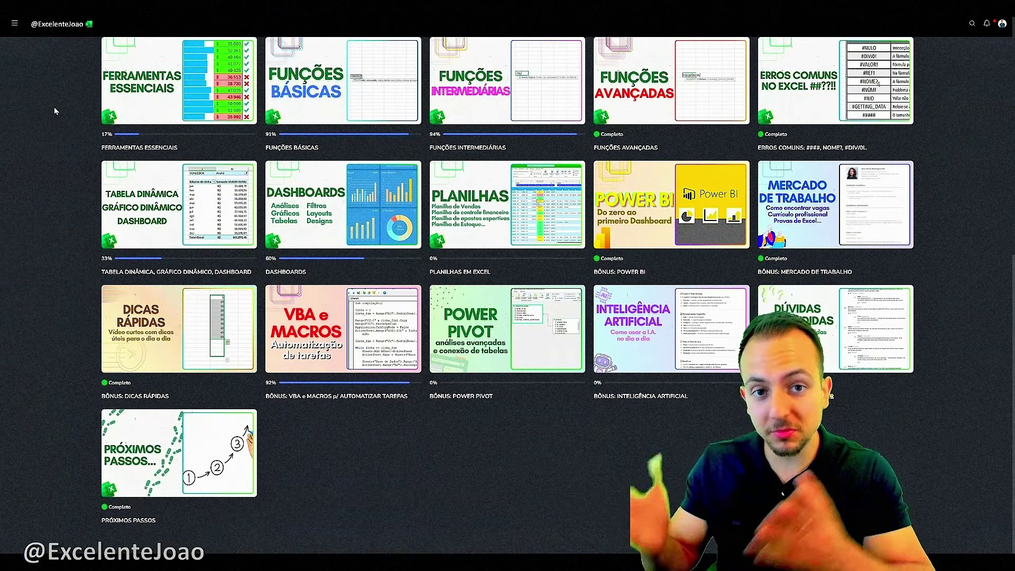
{"action": "scroll", "coordinate": [54, 111], "scroll_direction": "up", "scroll_amount": 8}
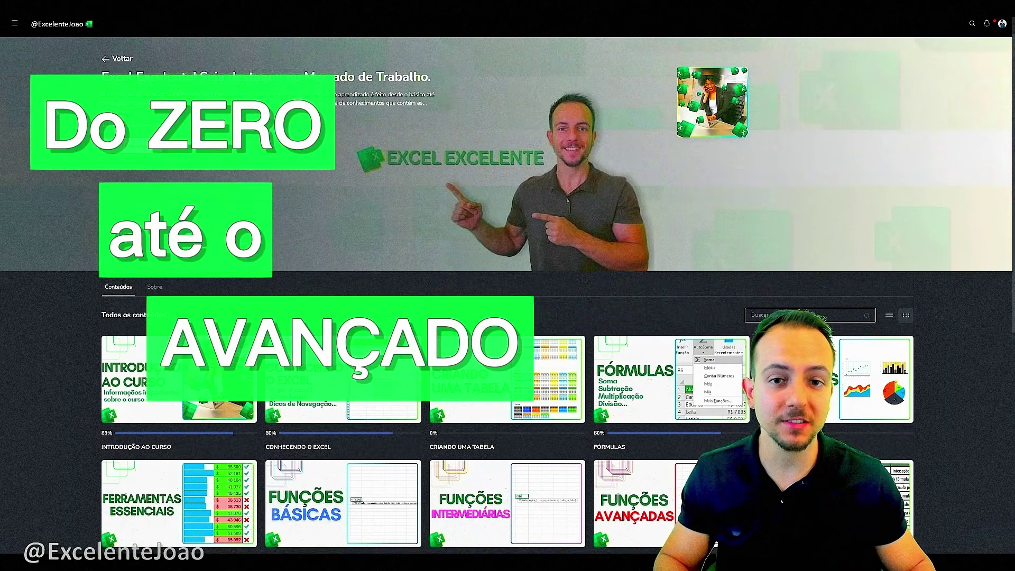
{"action": "scroll", "coordinate": [508, 296], "scroll_direction": "down", "scroll_amount": 5}
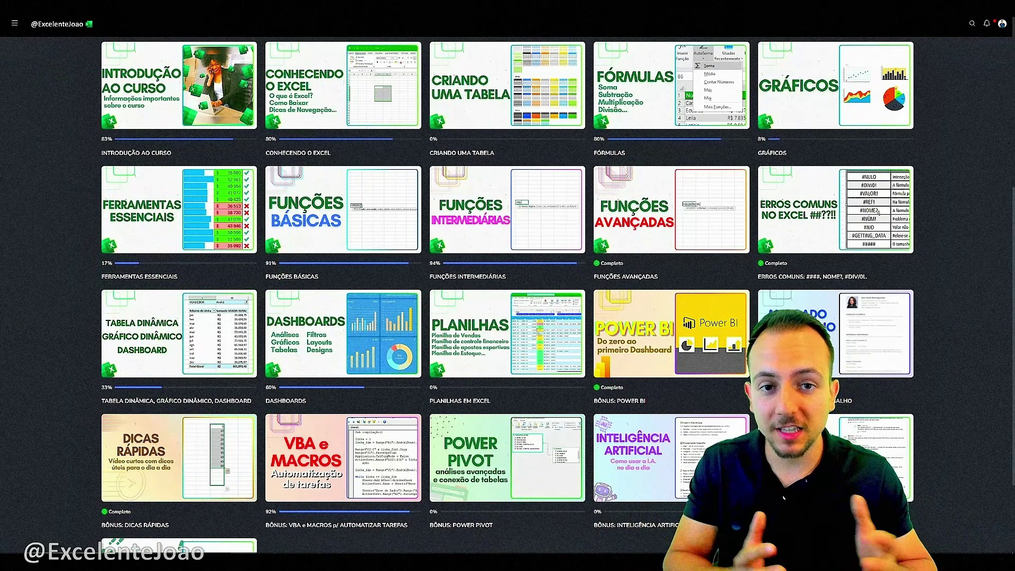